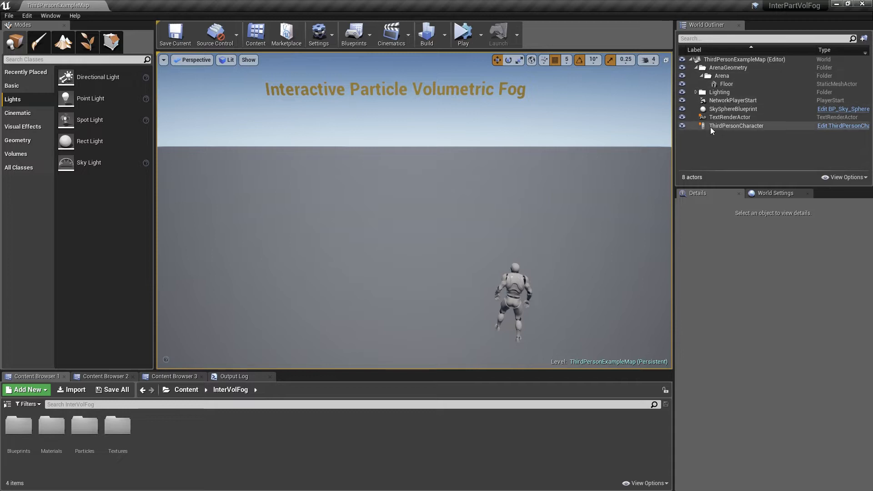
- Review the PostProcessVolume's exposure brightness and Infinite Extent (Unbound) settings in the Lighting folder
click(696, 92)
click(745, 109)
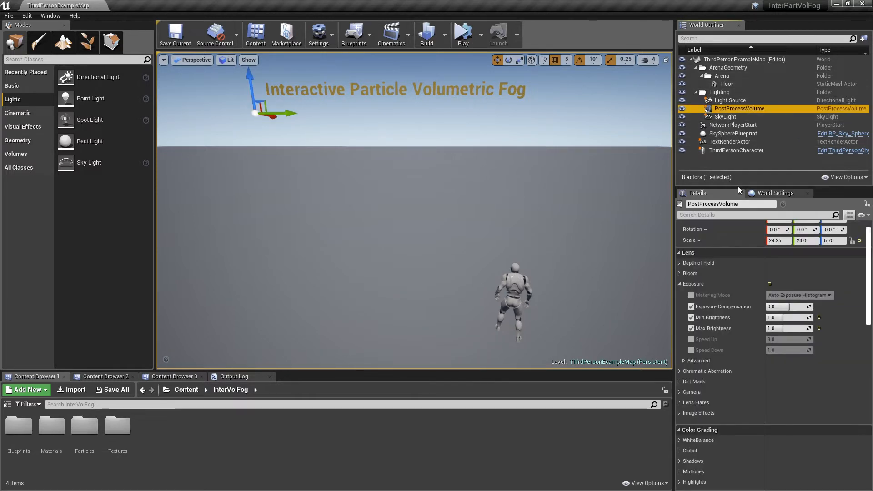
scroll(760, 362, up, 2)
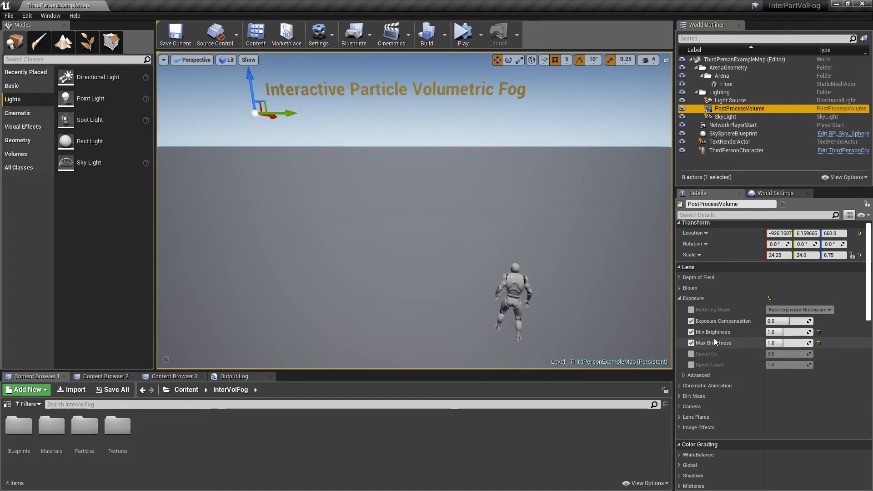
scroll(738, 360, down, 10)
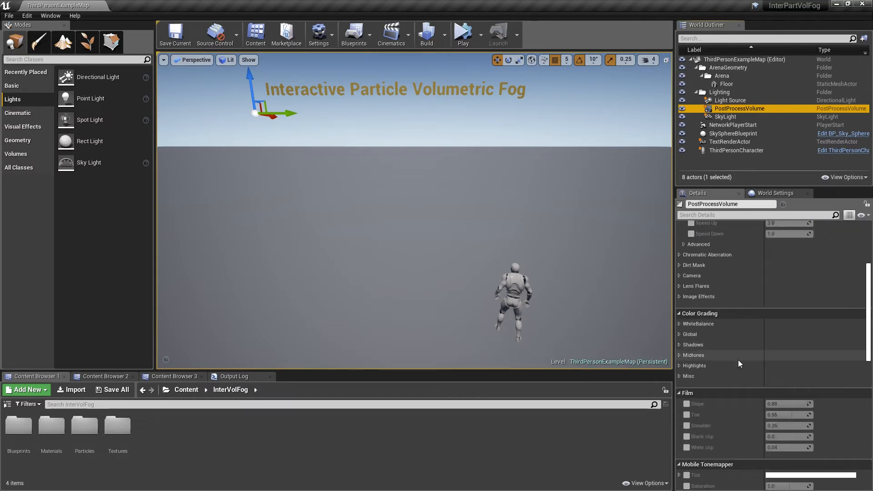
scroll(738, 359, down, 10)
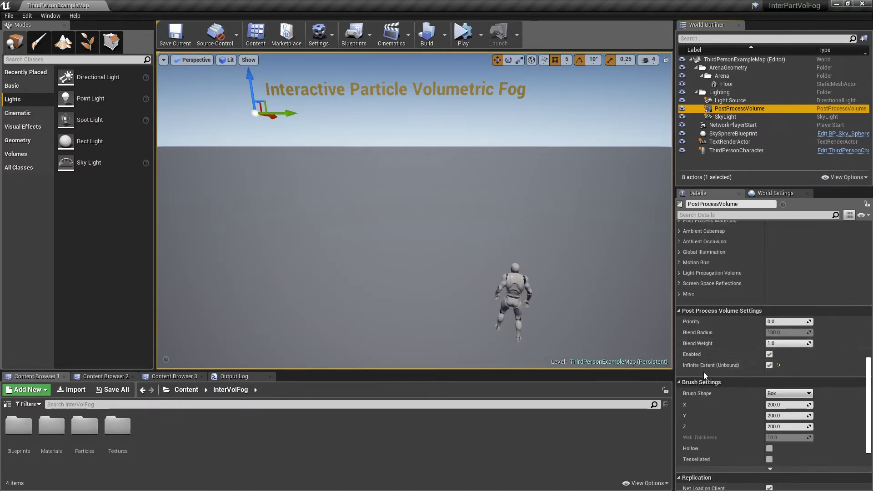
drag(865, 368, 866, 234)
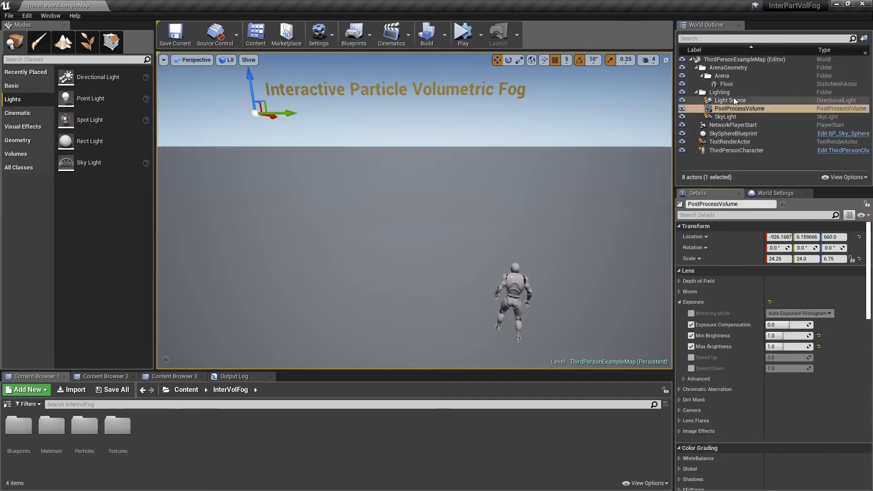
right_drag(414, 210, 430, 191)
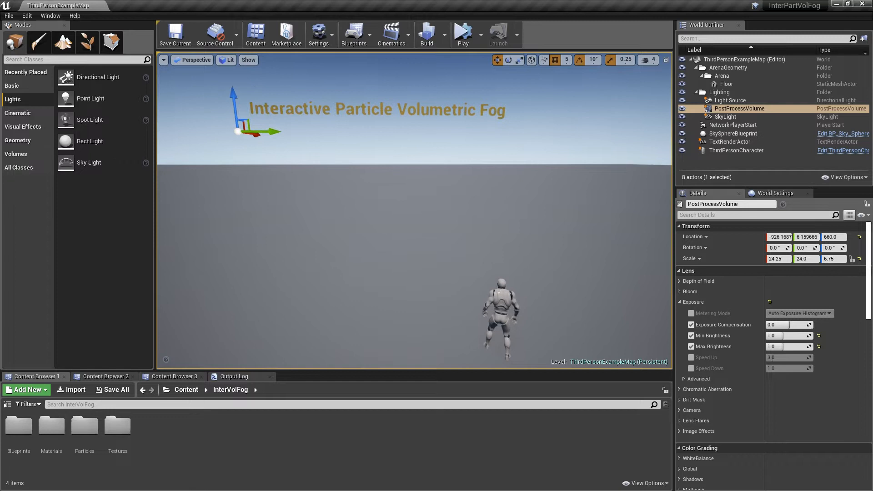
- Inspect the SkySphereBlueprint's sky settings and look around the sky and floor in the scene
click(750, 134)
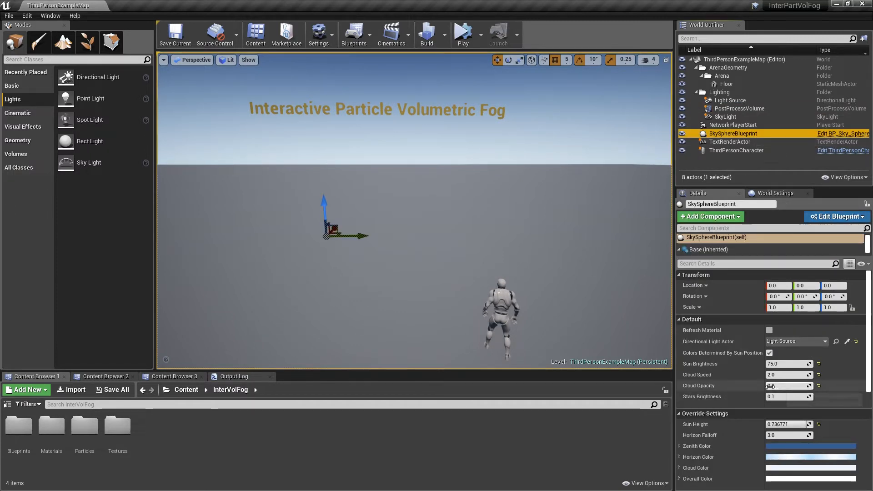
right_drag(414, 210, 450, 159)
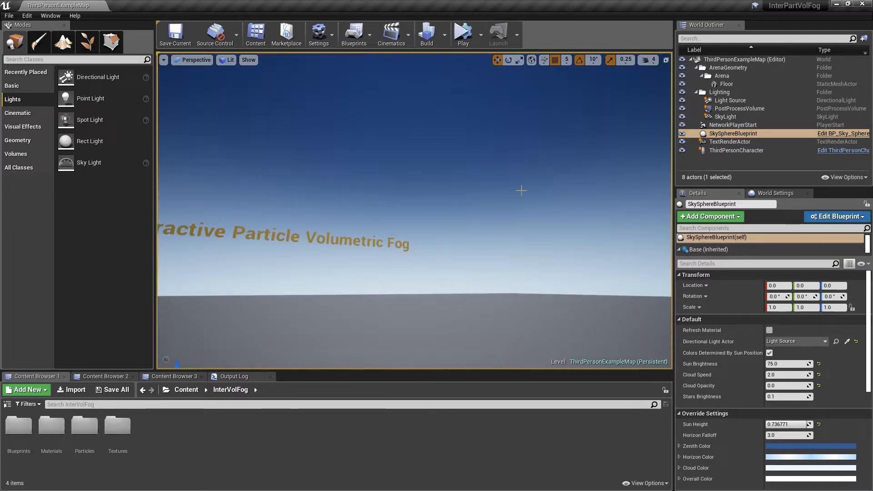
key(f)
right_drag(414, 210, 471, 174)
click(426, 200)
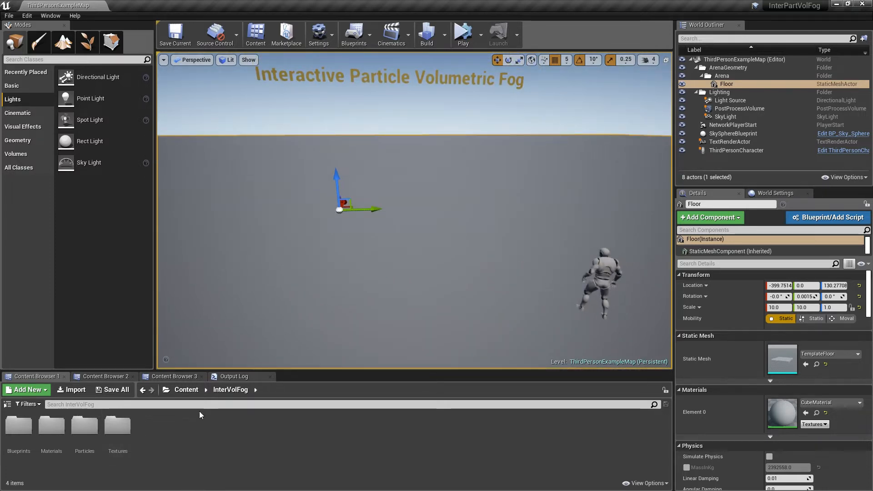
- View the ExtinctionMask texture from the Textures folder and close its editor
double_click(117, 426)
double_click(29, 430)
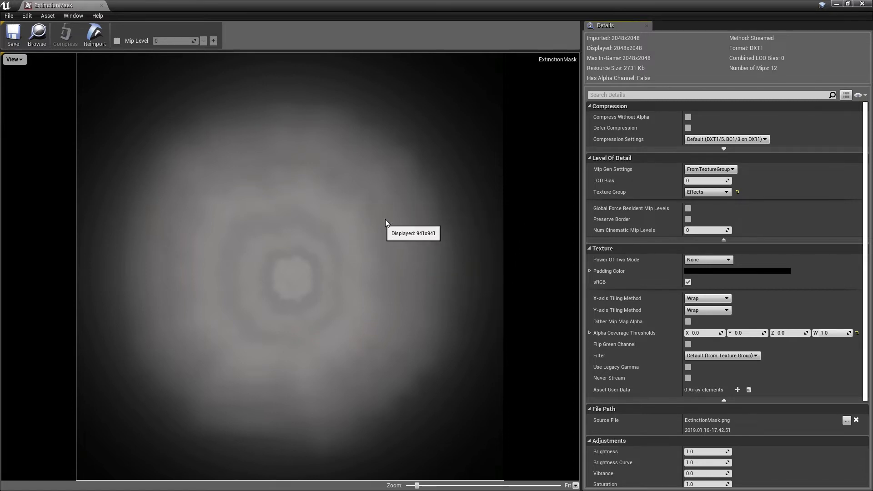
click(101, 6)
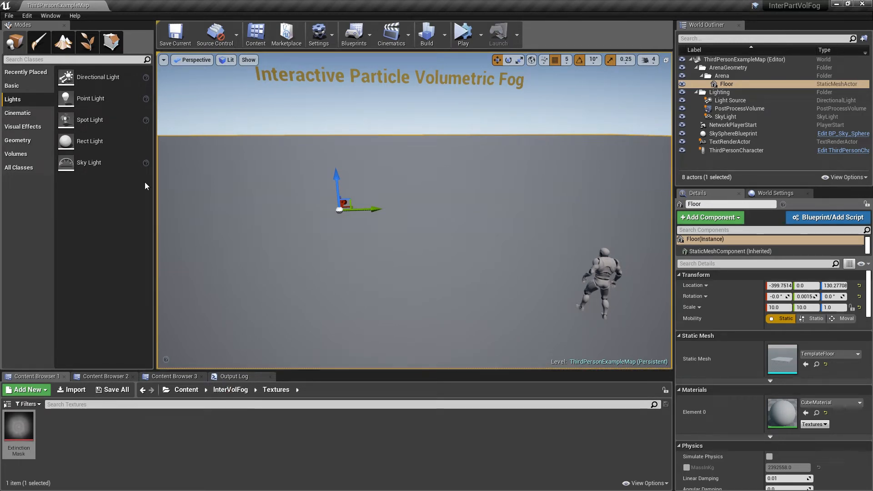
- Place an Exponential Height Fog actor on the floor at about -1035, 345, 130 and enable its Volumetric Fog option
right_drag(414, 210, 414, 170)
click(381, 134)
right_drag(347, 149, 333, 153)
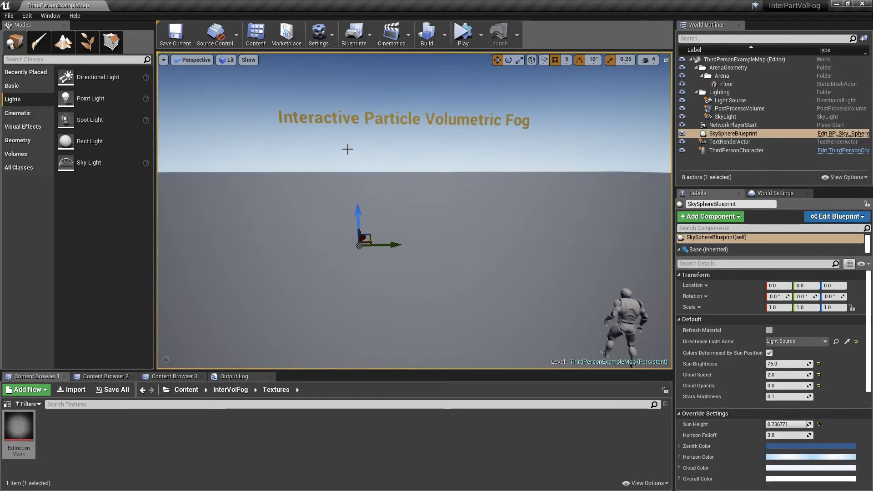
click(25, 127)
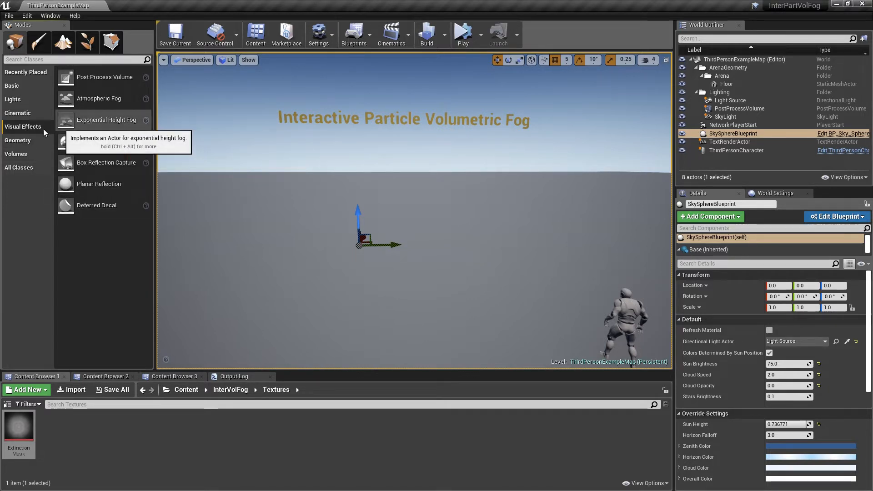
click(82, 122)
drag(82, 122, 329, 300)
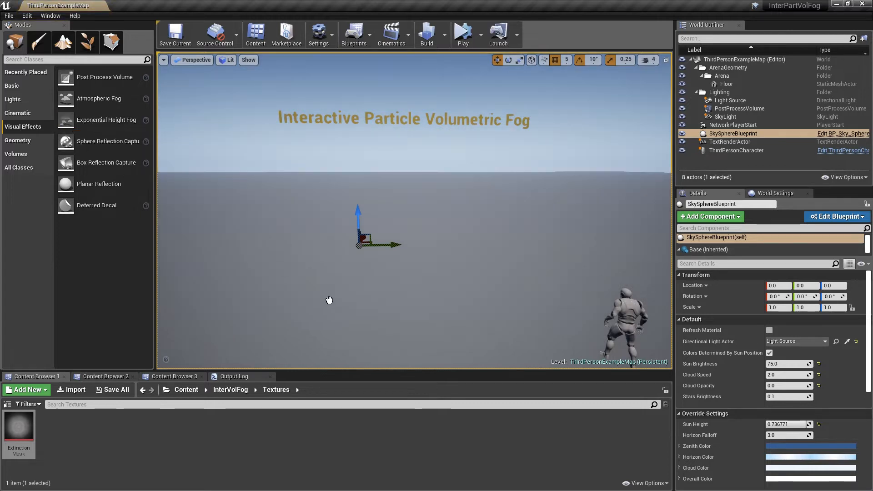
drag(418, 297, 418, 297)
key(s)
right_drag(418, 297, 373, 313)
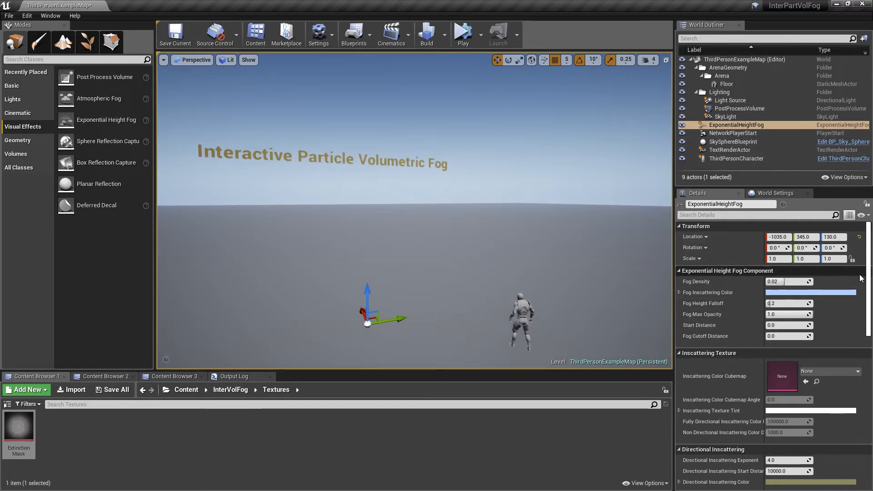
drag(867, 307, 831, 355)
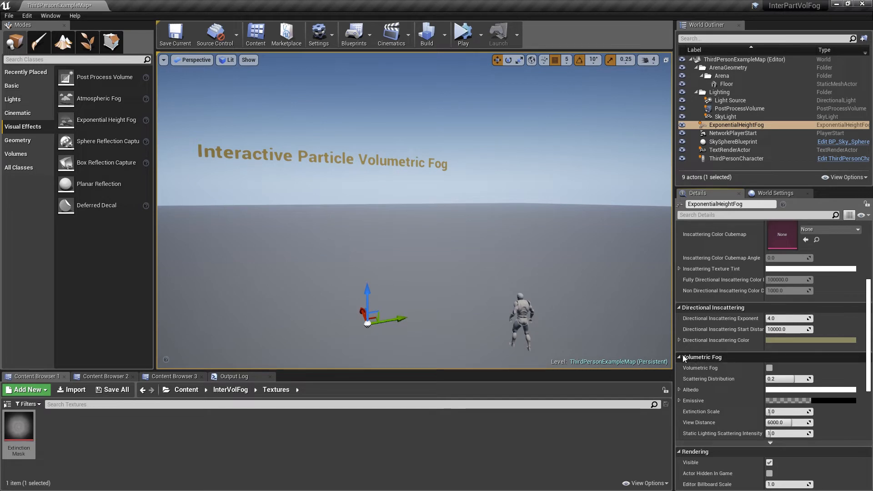
click(768, 368)
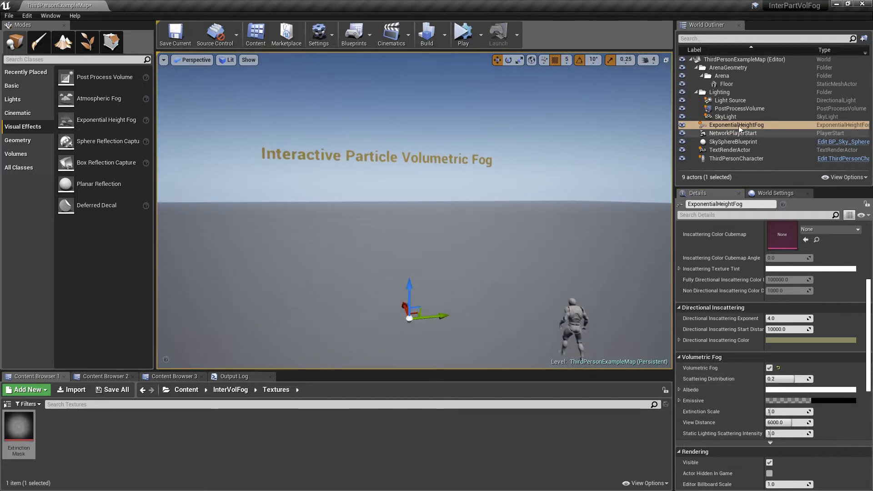
- Toggle the ExponentialHeightFog's visibility repeatedly to compare the sun, sky and horizon with and without the fog
right_drag(590, 150, 591, 61)
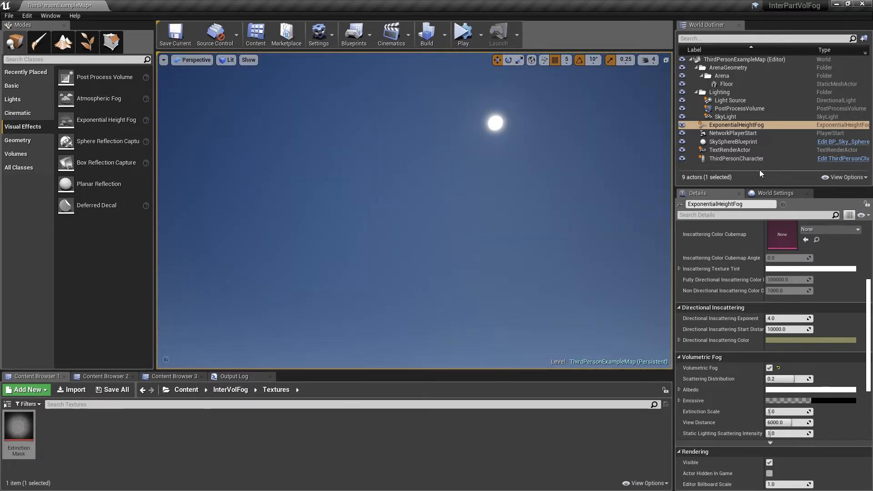
click(682, 125)
click(682, 125)
click(682, 124)
click(682, 125)
click(682, 125)
click(681, 125)
click(681, 125)
click(681, 125)
click(682, 125)
click(682, 125)
click(682, 125)
click(682, 125)
click(681, 125)
click(682, 125)
right_drag(590, 160, 455, 200)
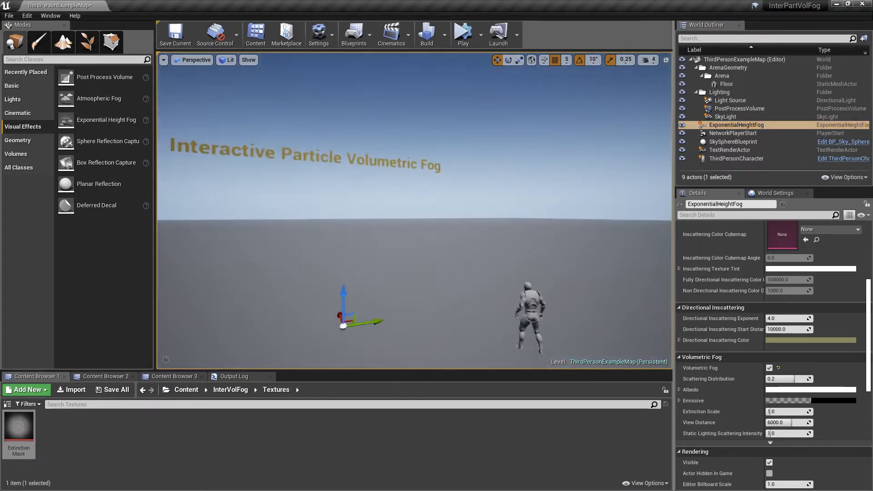
click(682, 125)
click(682, 125)
click(682, 125)
click(681, 125)
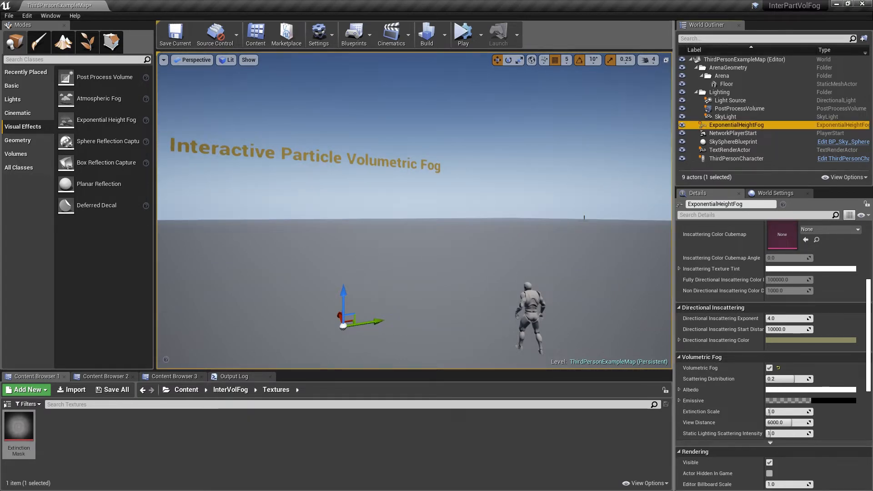
click(682, 125)
click(682, 125)
click(681, 125)
click(682, 125)
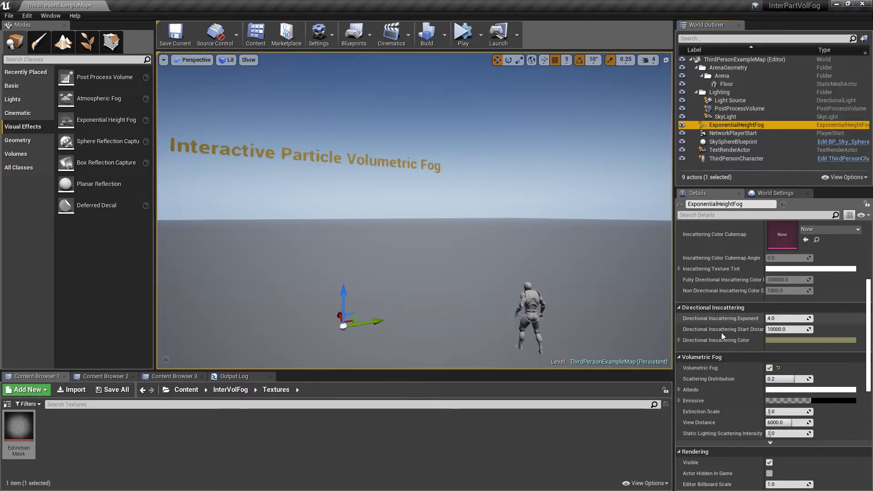
- Set the fog's Scattering Distribution to about 0.88 and its Fog Density to 1.0
drag(780, 382, 807, 380)
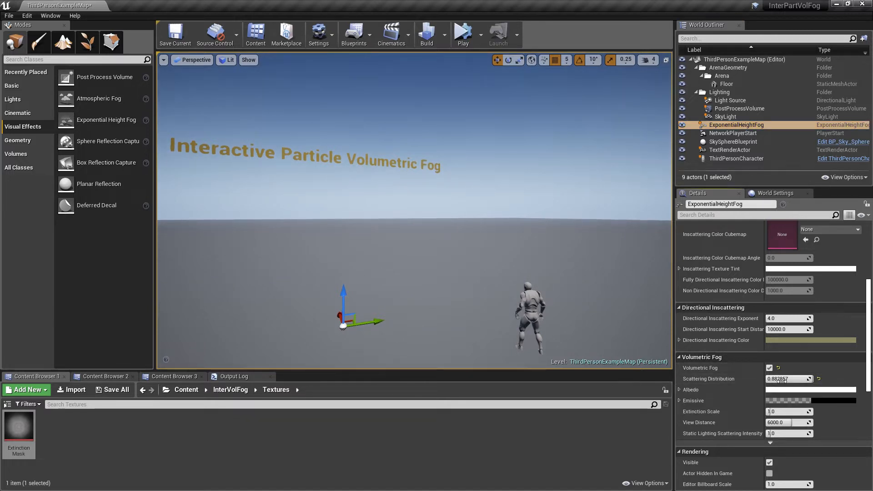
scroll(781, 381, up, 10)
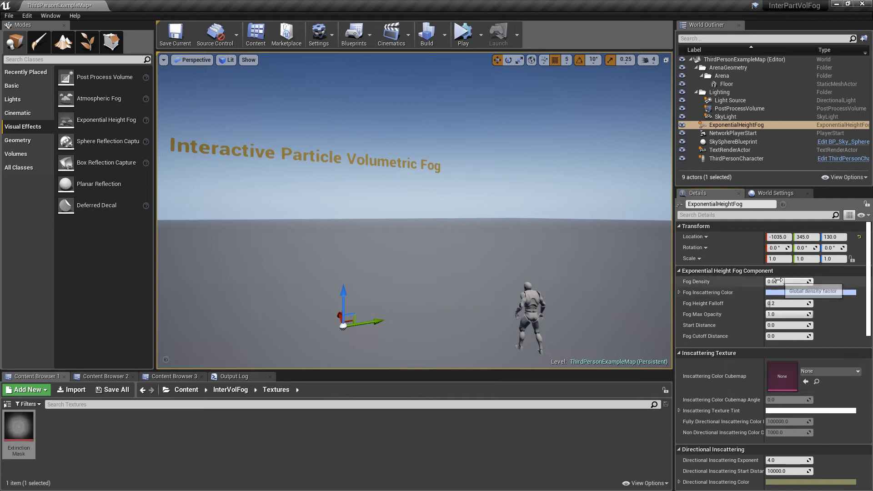
text(1.0)
key(Return)
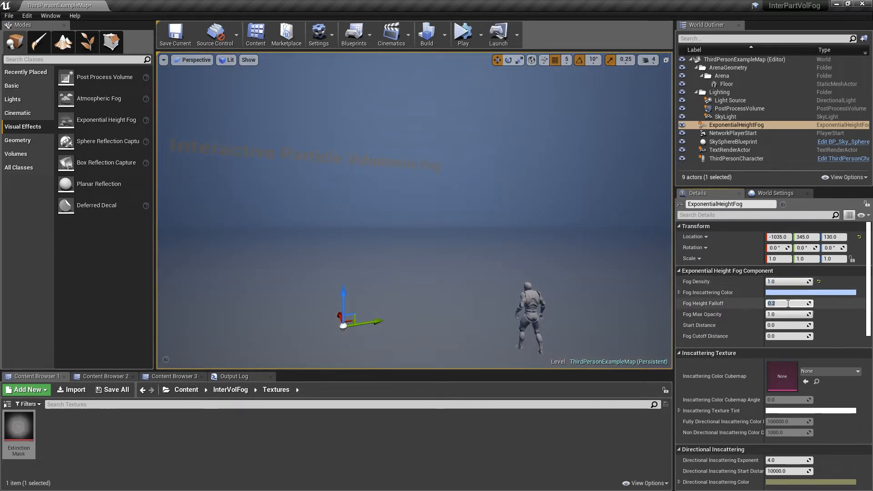
- Set the ExponentialHeightFog's Fog Height Falloff to 0.5
click(788, 304)
text(.5)
key(Return)
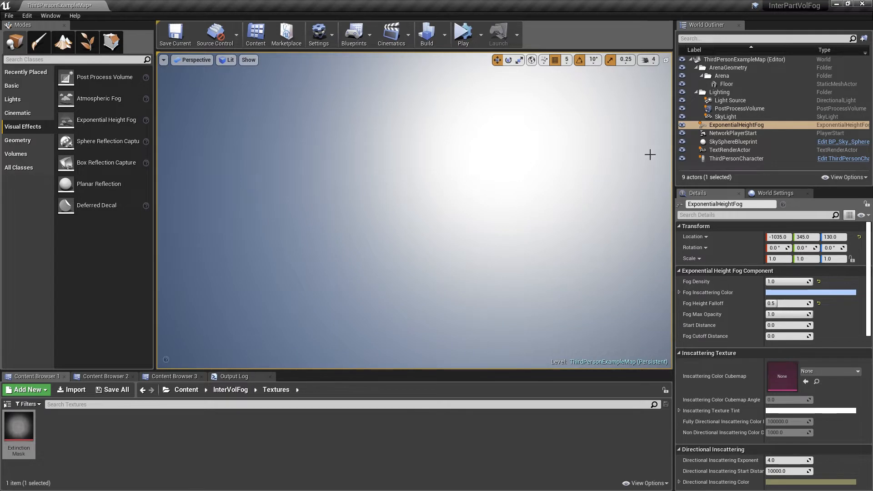
- Switch the height fog off and on while facing the sun to compare its glow
click(681, 126)
click(682, 125)
right_drag(476, 176, 516, 145)
click(682, 125)
click(681, 125)
- Set the ExponentialHeightFog's Fog Density to 0.5
right_drag(610, 155, 615, 240)
key(s)
key(w)
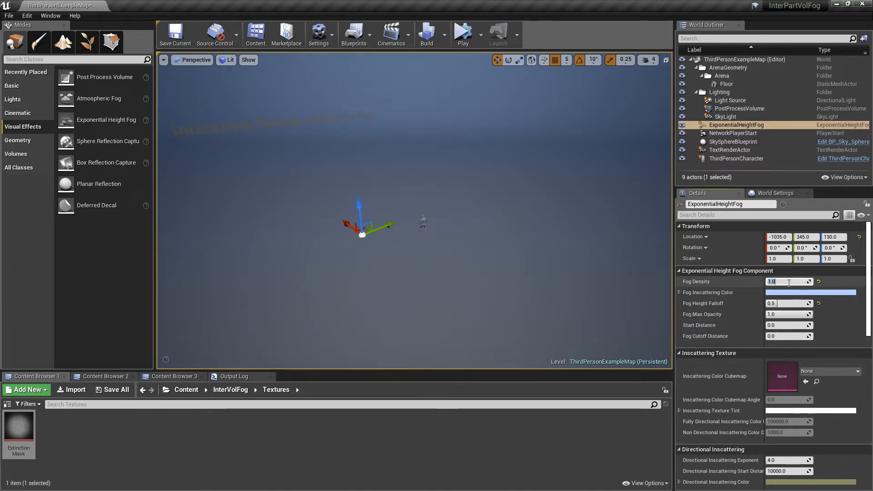
text(0.5)
key(Return)
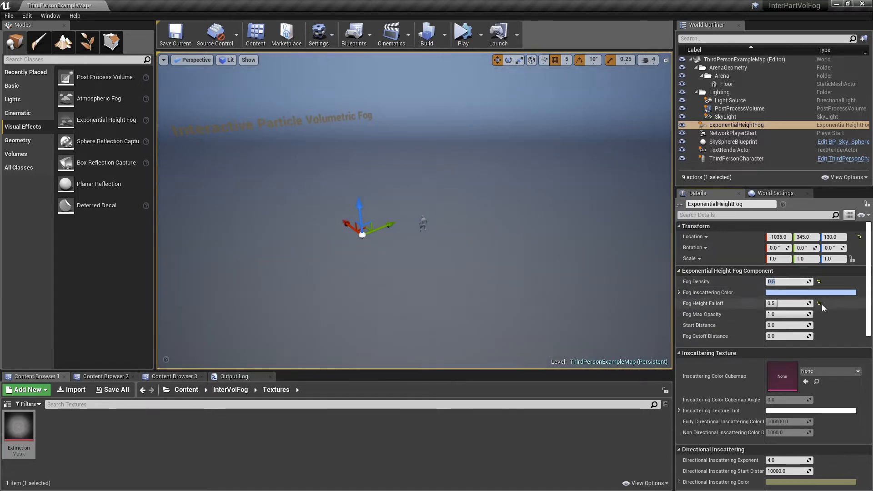
- Try Scattering Distribution values of 2.0 and 1.0 for the volumetric fog, and settle on 0.2
scroll(787, 374, down, 4)
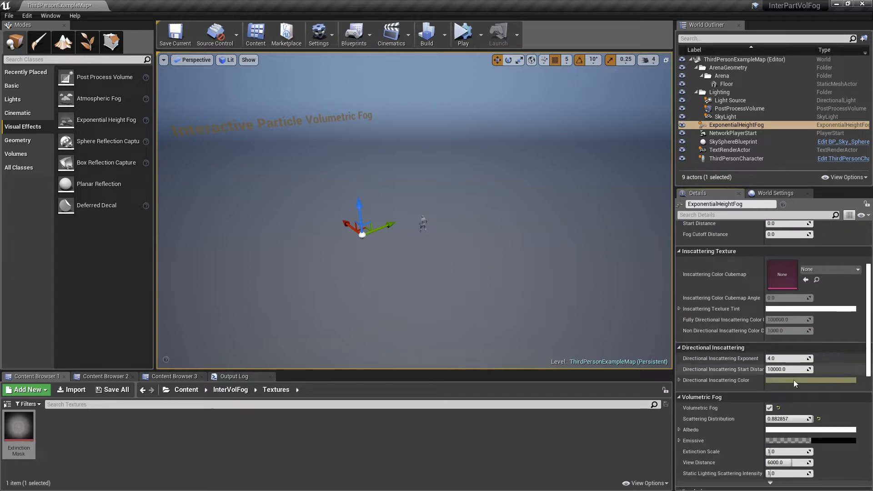
click(796, 418)
text(2.0)
key(Return)
text(1.0)
key(Return)
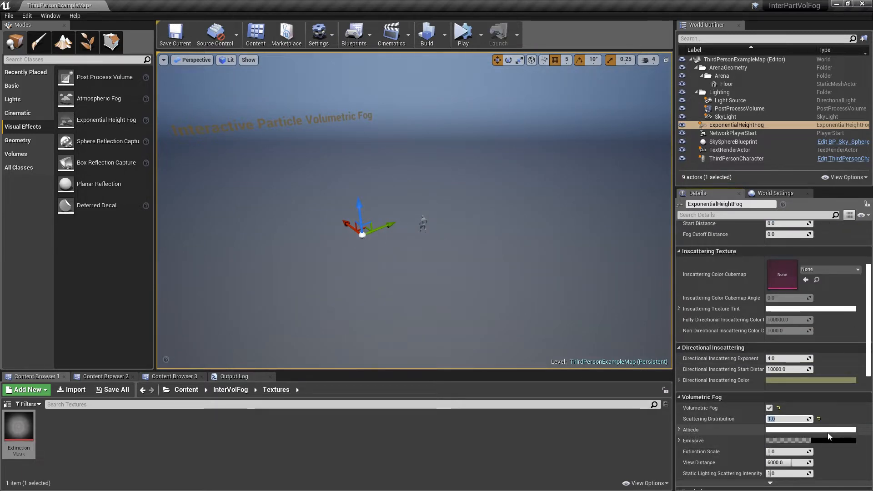
text(0.2)
key(Return)
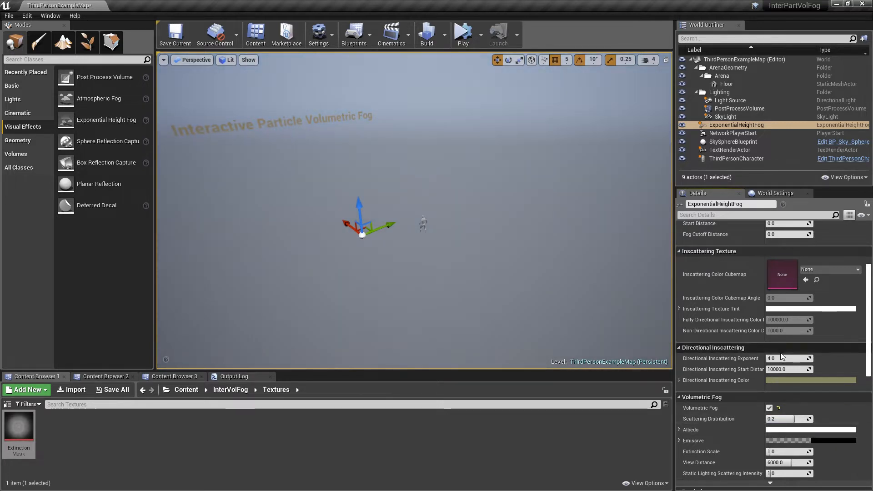
- Examine the fog around the character from several distances and review the ExponentialHeightFog's settings
right_drag(500, 227, 357, 244)
key(w)
key(w)
key(s)
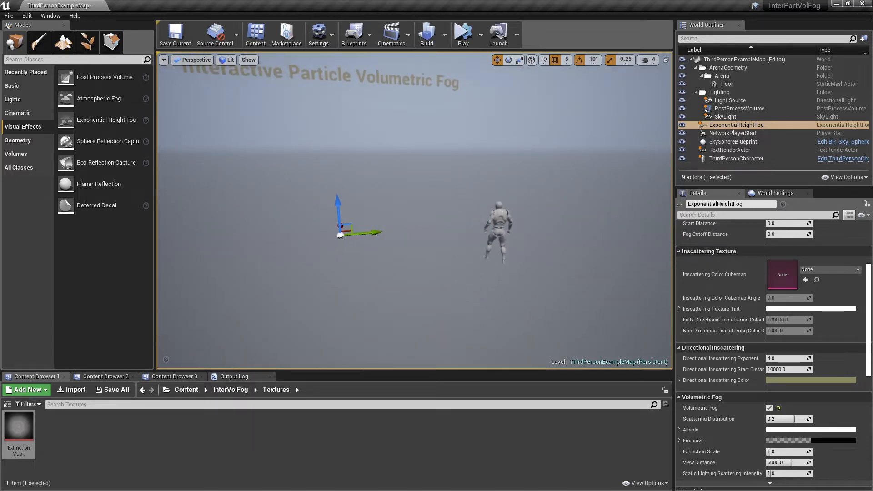
scroll(801, 324, up, 5)
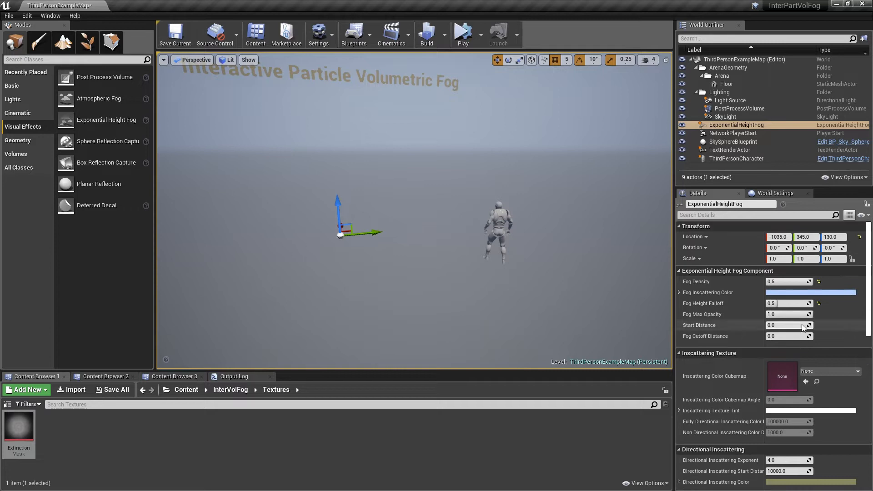
right_drag(648, 274, 686, 278)
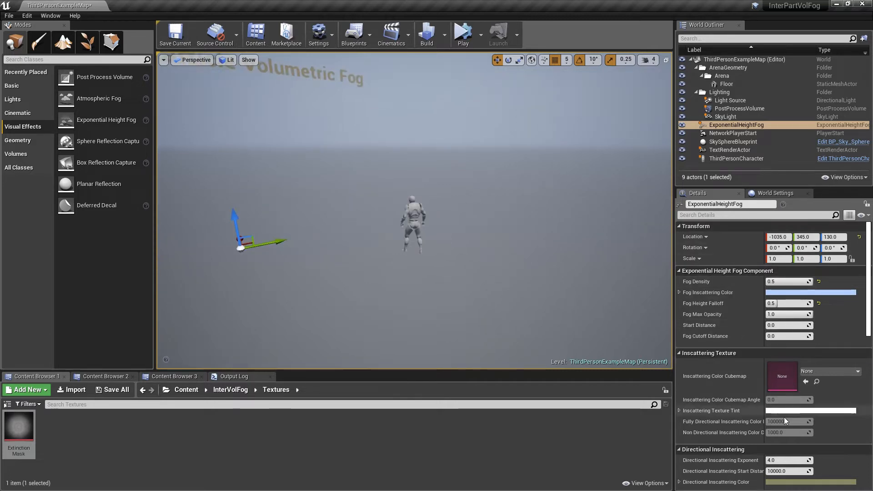
scroll(781, 420, down, 4)
scroll(780, 420, down, 2)
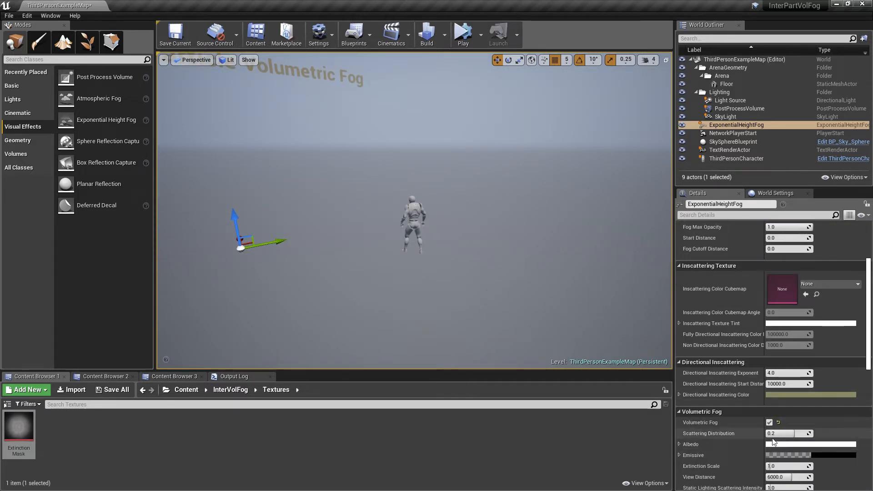
right_drag(636, 282, 587, 282)
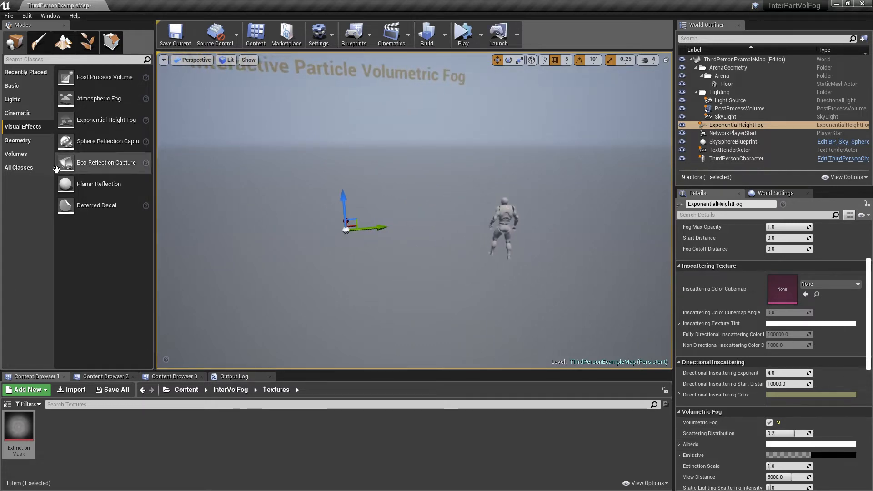
- Add a Point Light to the level near the character and position it in mid-air at about -1455, 320, 370
click(13, 99)
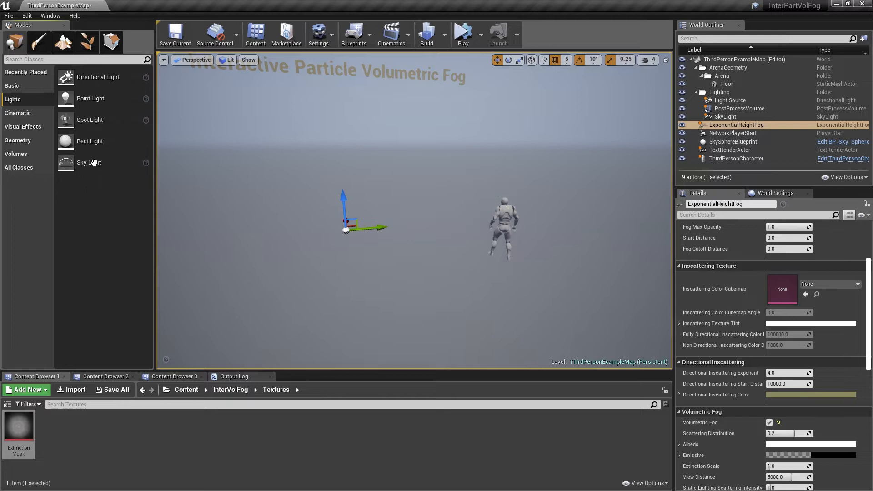
drag(73, 98, 396, 289)
drag(395, 248, 392, 175)
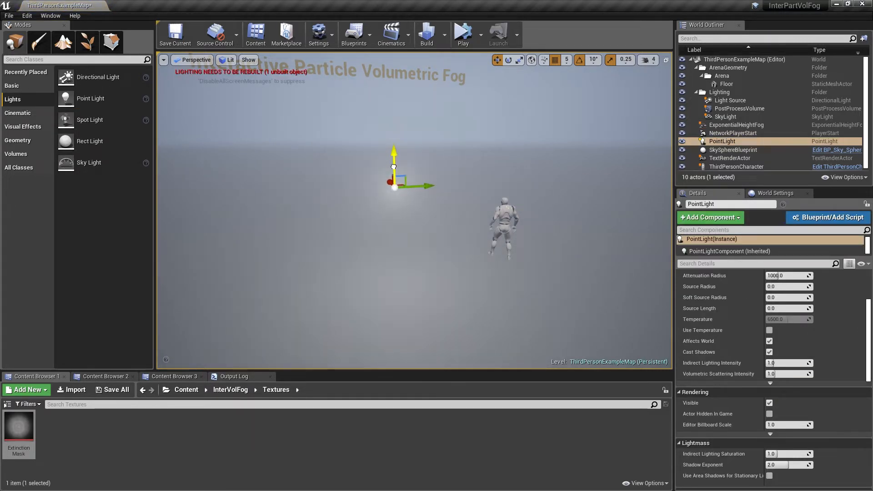
right_drag(418, 190, 391, 190)
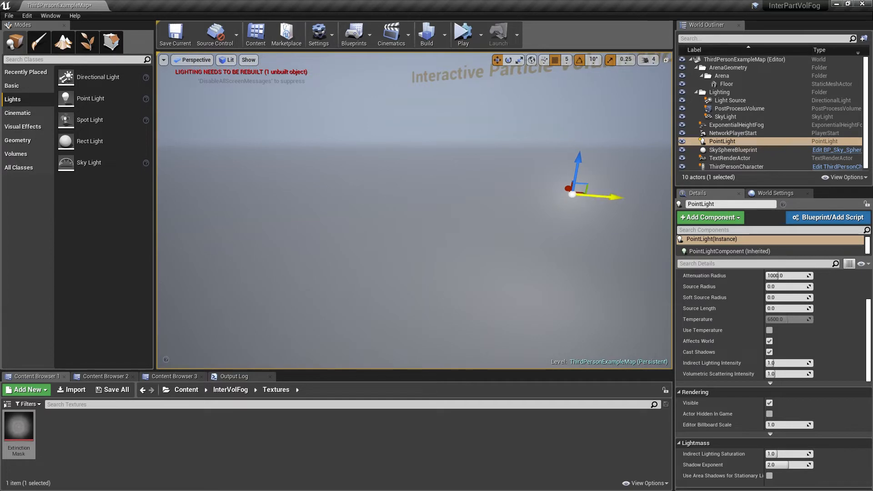
drag(598, 196, 529, 195)
right_drag(481, 198, 430, 178)
click(498, 227)
mouse_move(498, 227)
right_down()
mouse_move(555, 240)
mouse_move(493, 215)
right_up()
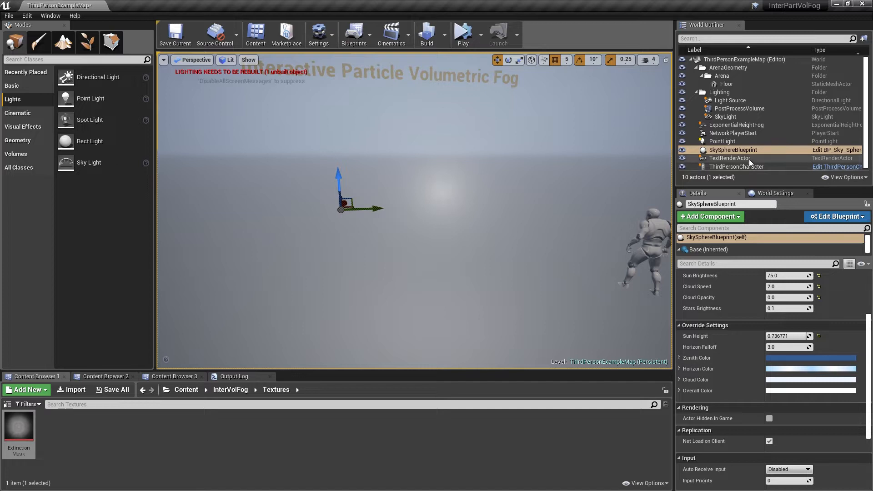
- Set the point light's Intensity to 20 cd and its Mobility to Movable
click(727, 142)
scroll(869, 321, up, 5)
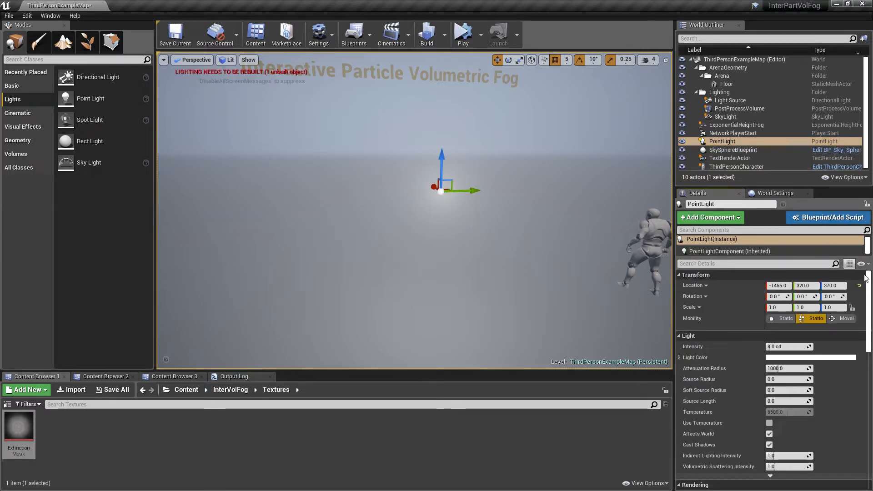
text(20)
key(Return)
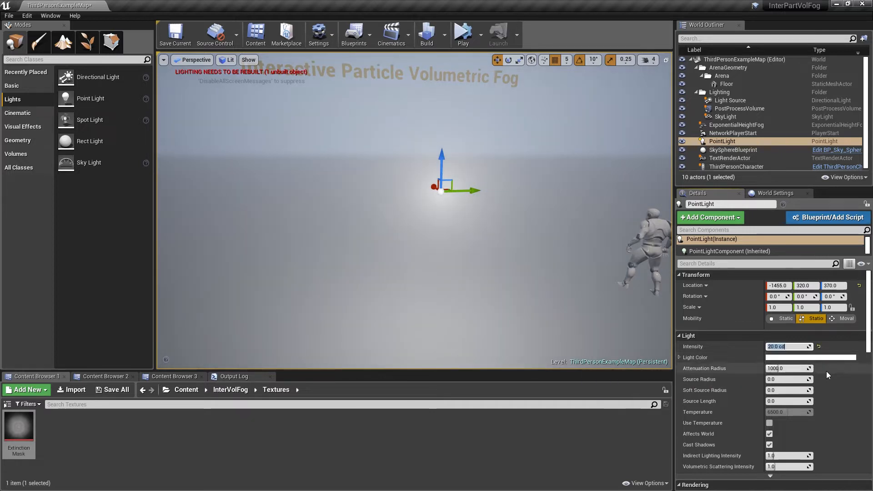
right_drag(472, 232, 483, 235)
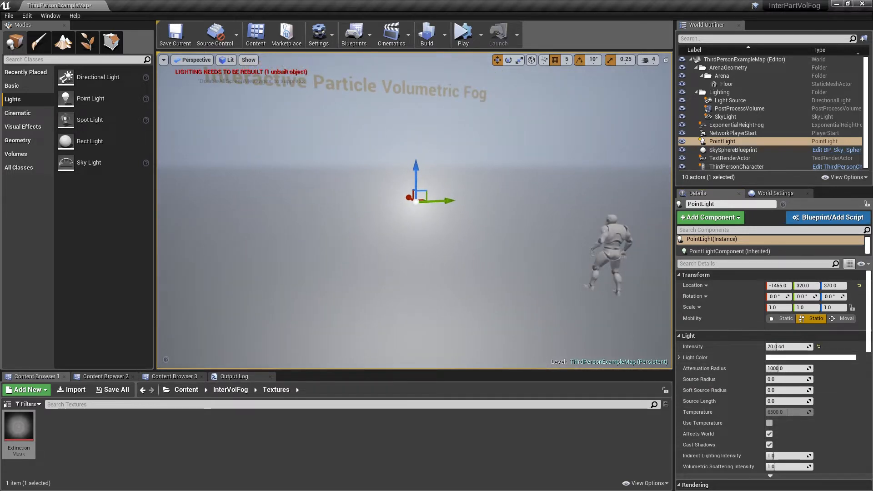
click(844, 319)
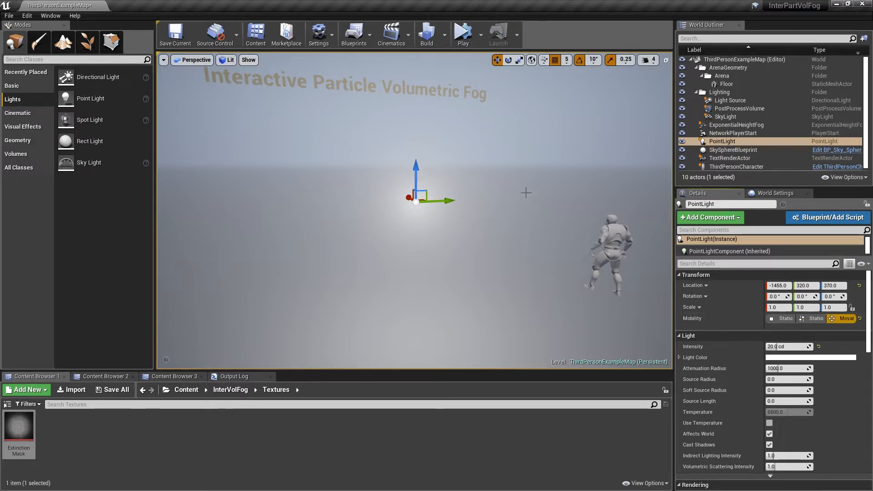
- Examine the point light's glow in the fog from several distances and sides
click(514, 183)
right_drag(490, 227, 475, 288)
key(s)
key(w)
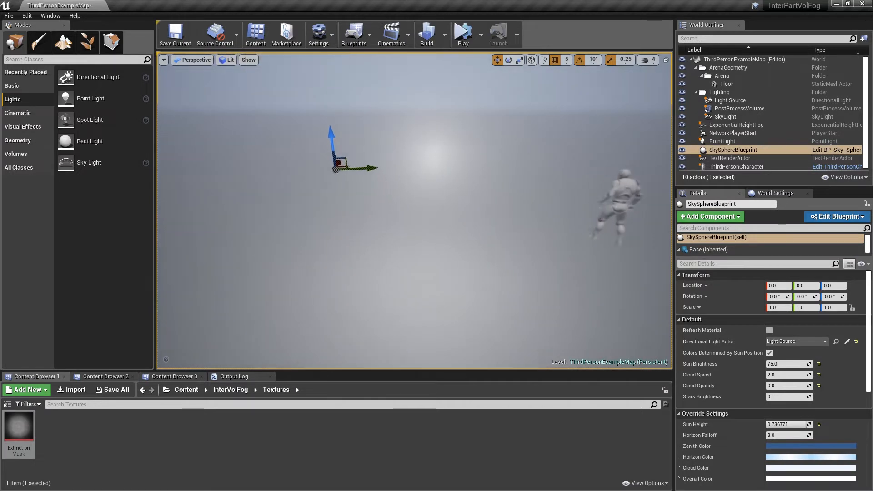
key(s)
key(w)
key(w)
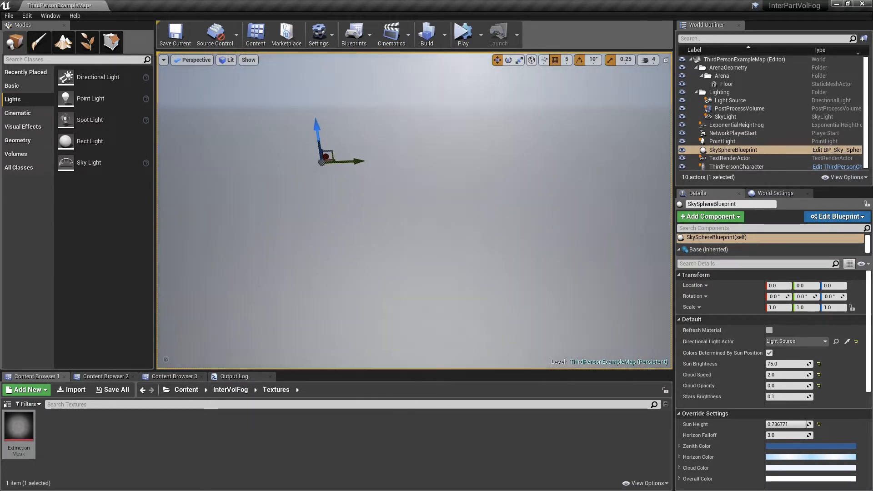
key(s)
key(w)
key(a)
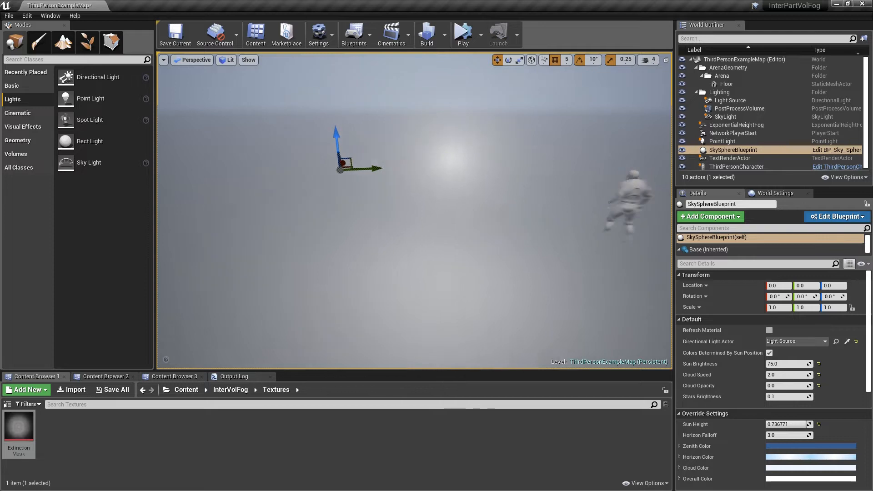
key(d)
key(a)
key(d)
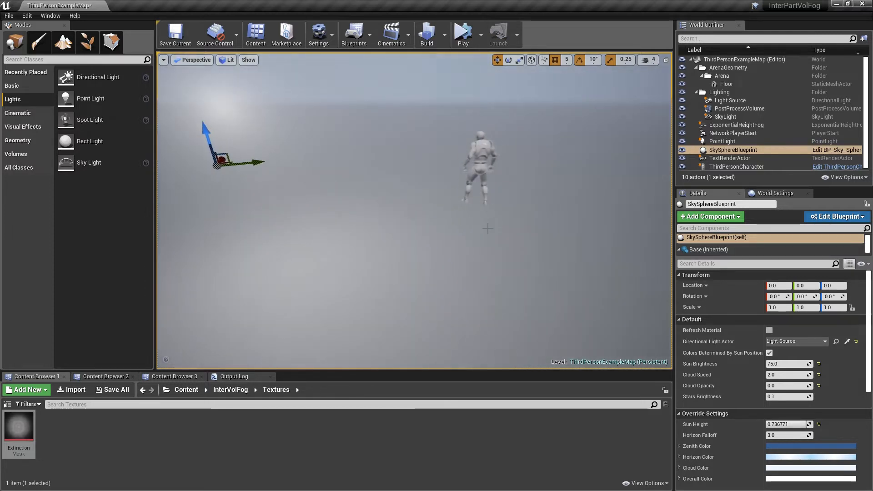
key(s)
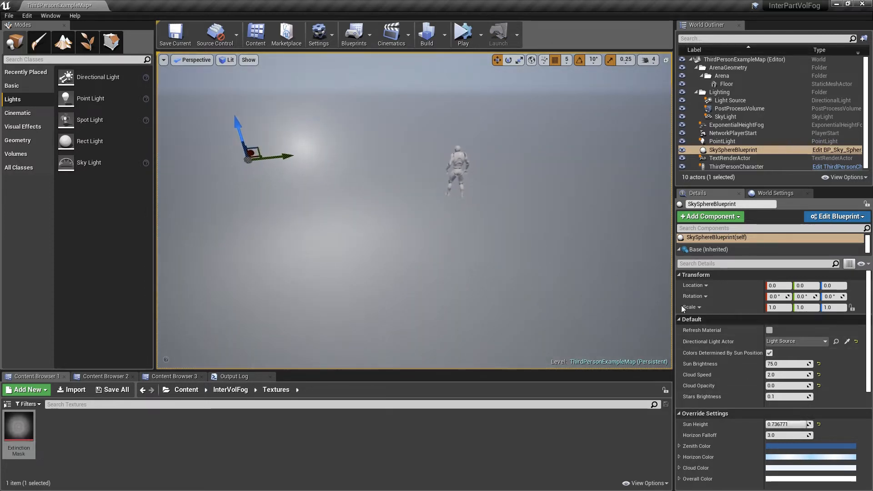
- Set the point light's Light Color to a warm orange, hex sRGB FFC99DFF
click(722, 142)
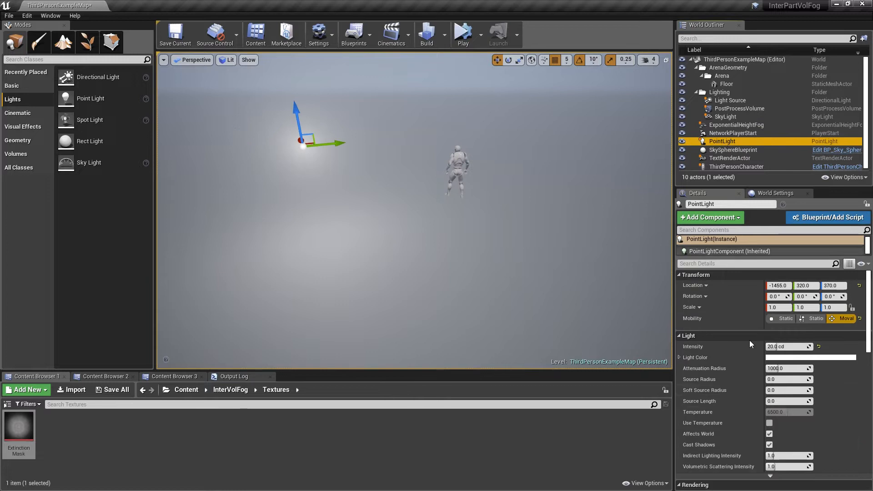
click(787, 358)
mouse_move(658, 329)
mouse_down()
mouse_move(652, 335)
mouse_move(670, 334)
mouse_up()
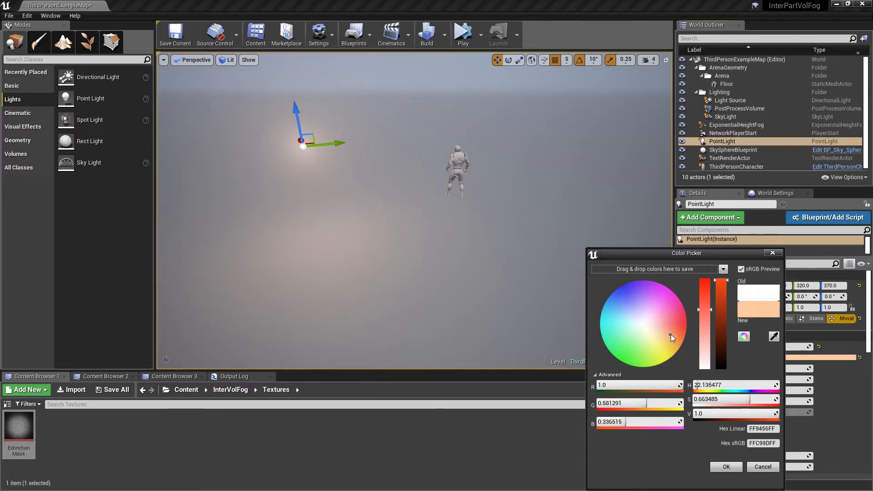
click(726, 467)
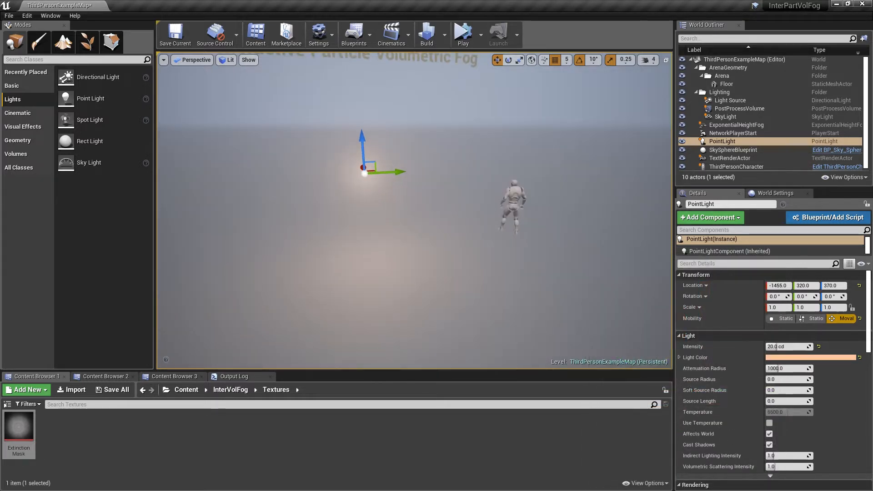
click(446, 109)
right_drag(446, 109, 446, 110)
right_drag(443, 225, 443, 225)
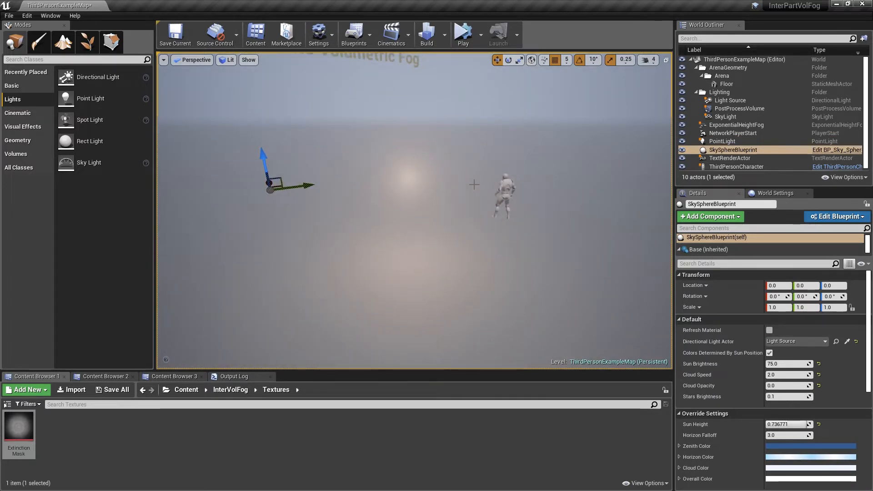
right_drag(376, 189, 376, 189)
right_drag(437, 216, 462, 192)
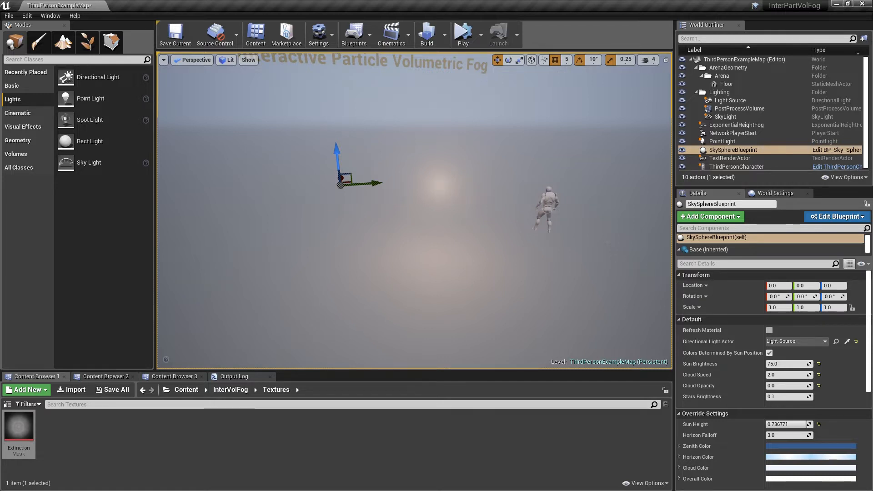
- Reset the ExponentialHeightFog's Fog Density to its default value
click(698, 127)
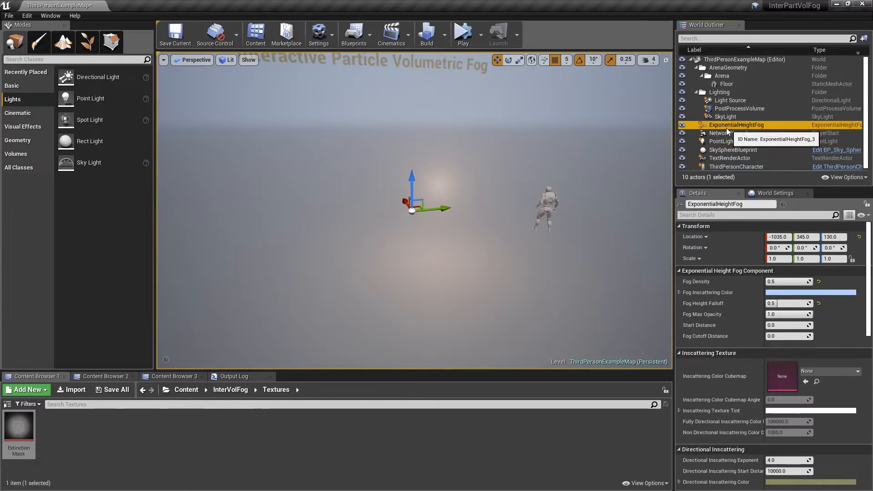
click(818, 281)
- Look at the point light and the character from different distances and angles with the default fog density
right_drag(414, 211, 406, 162)
key(w)
key(s)
key(s)
key(w)
click(409, 113)
key(w)
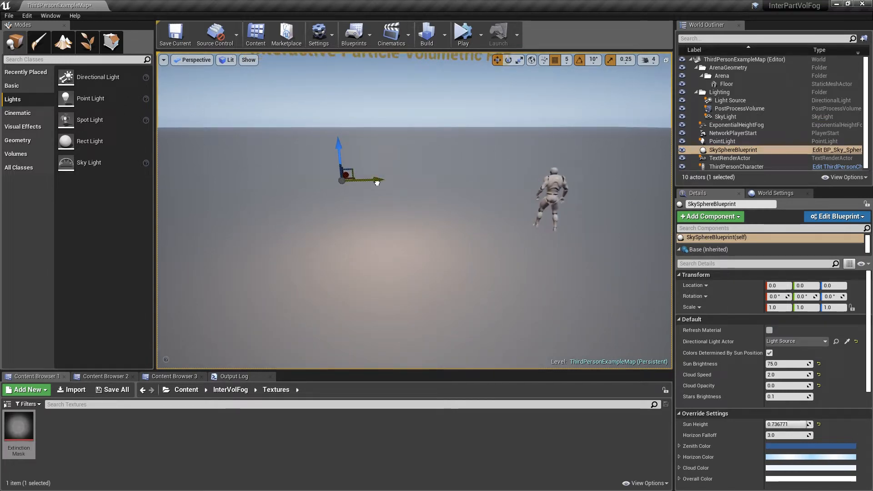
click(418, 197)
click(536, 101)
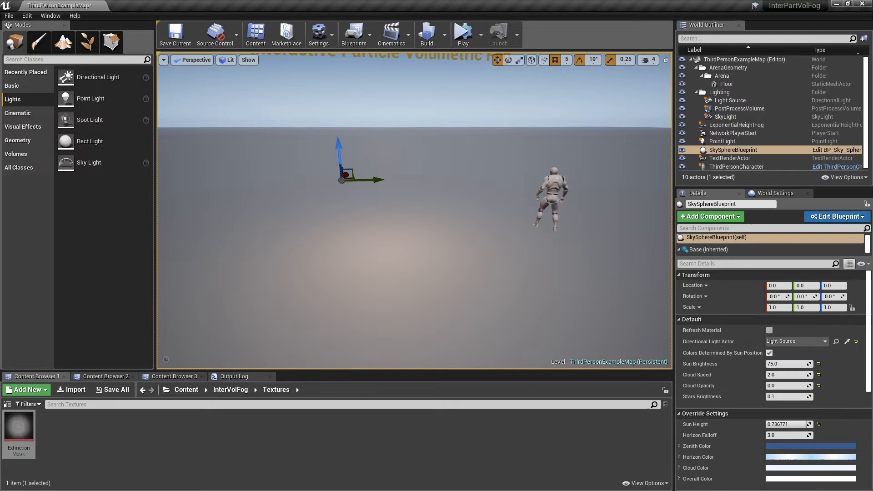
key(a)
right_drag(391, 202, 415, 202)
key(d)
key(a)
key(d)
key(a)
- Set the point light's Volumetric Scattering Intensity to 10
click(708, 141)
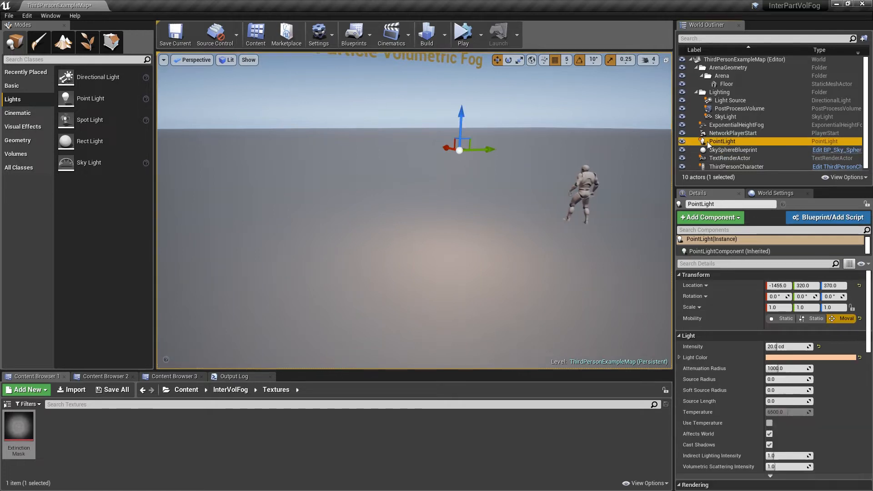
scroll(790, 415, down, 2)
click(788, 438)
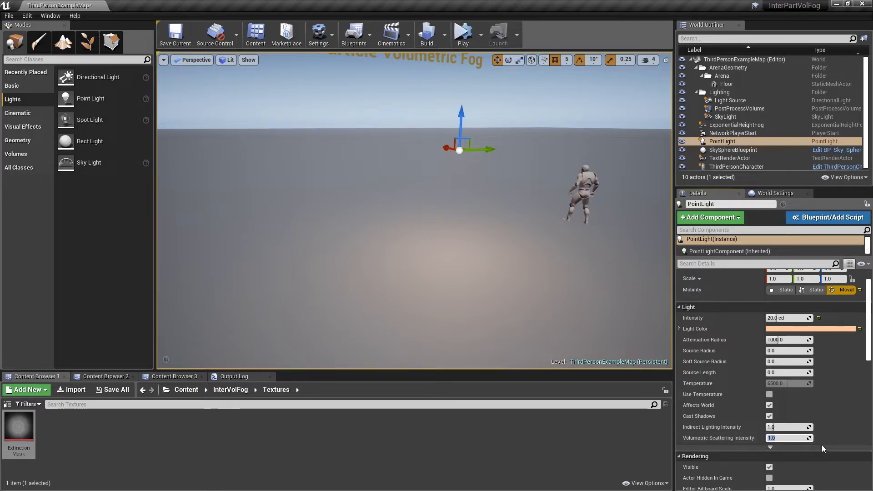
text(10)
key(Return)
- Examine the glow around the point light with the increased volumetric scattering from several viewpoints
click(522, 105)
right_drag(373, 206, 405, 190)
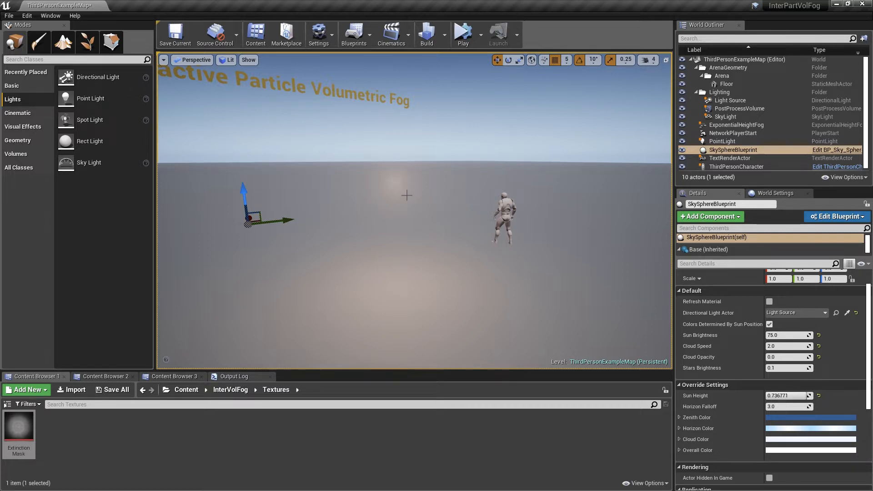
mouse_move(396, 188)
right_down()
mouse_move(345, 180)
mouse_move(373, 183)
mouse_move(366, 176)
mouse_move(394, 196)
right_up()
key(s)
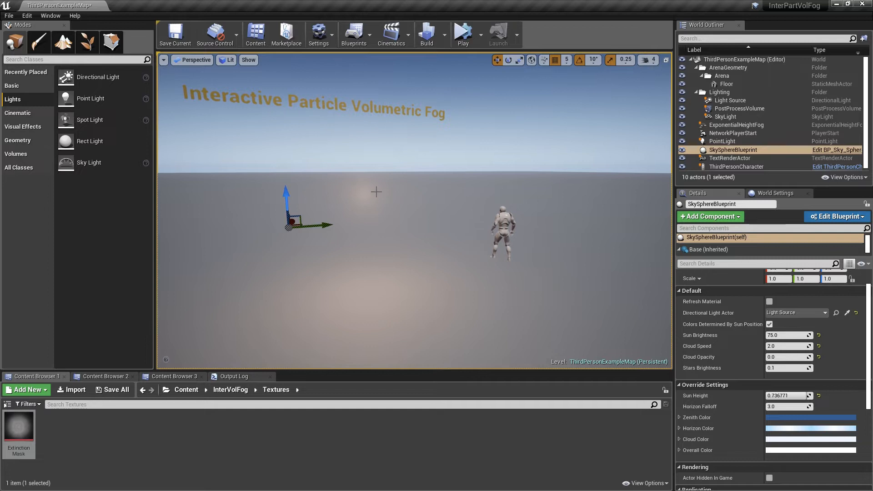
right_drag(399, 173, 410, 196)
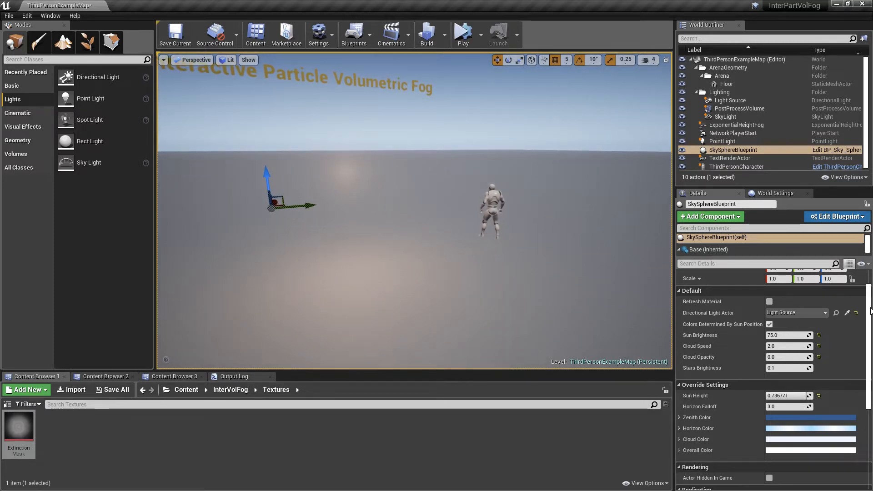
scroll(869, 311, up, 2)
drag(456, 225, 457, 199)
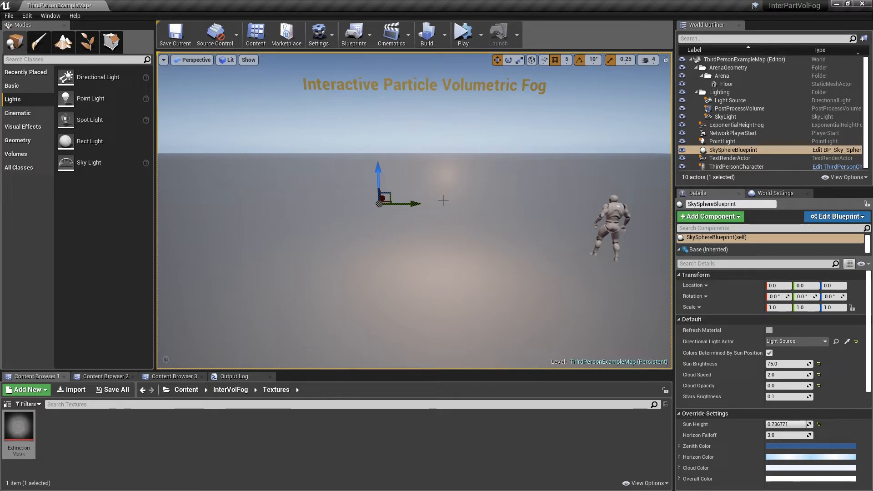
- Move the point light along the Y axis away from the character to Y -140 and save the level
click(447, 172)
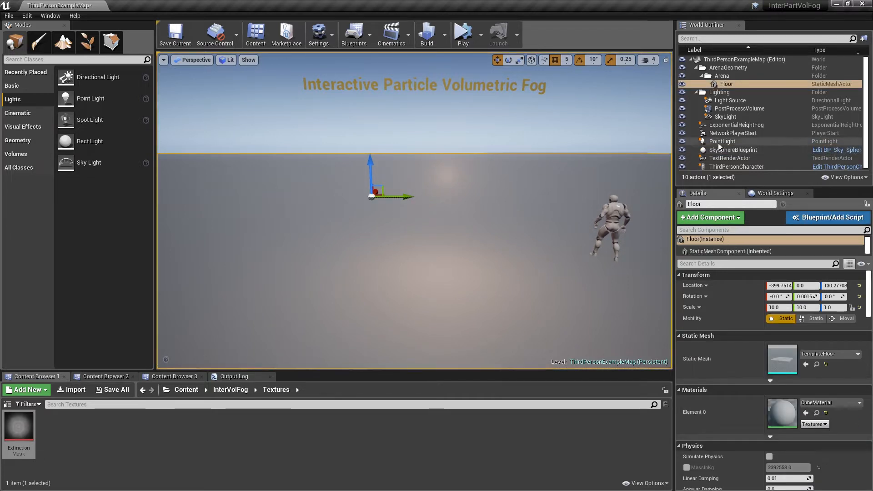
click(446, 174)
drag(485, 175, 277, 176)
right_drag(365, 194, 359, 194)
key(s)
key(w)
click(202, 36)
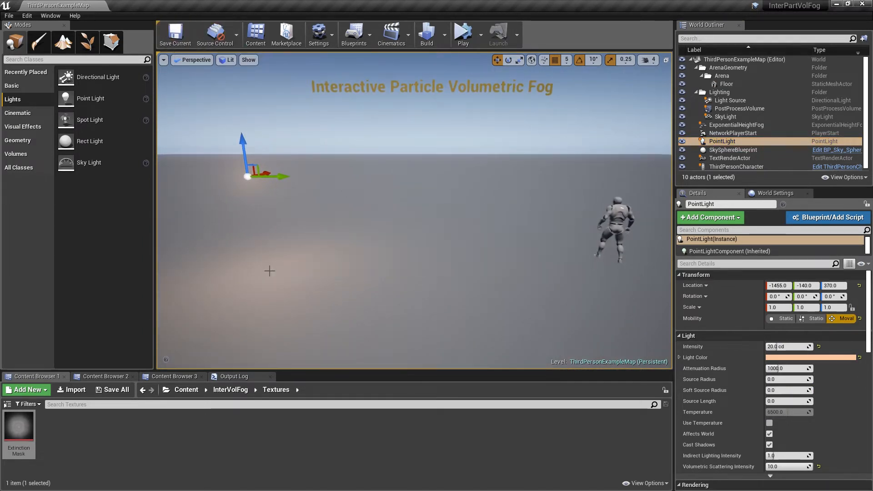
- View the relocated point light's glow from nearer and farther away, without the light selected
right_drag(269, 268, 280, 272)
key(s)
right_drag(391, 245, 391, 245)
key(w)
key(w)
key(s)
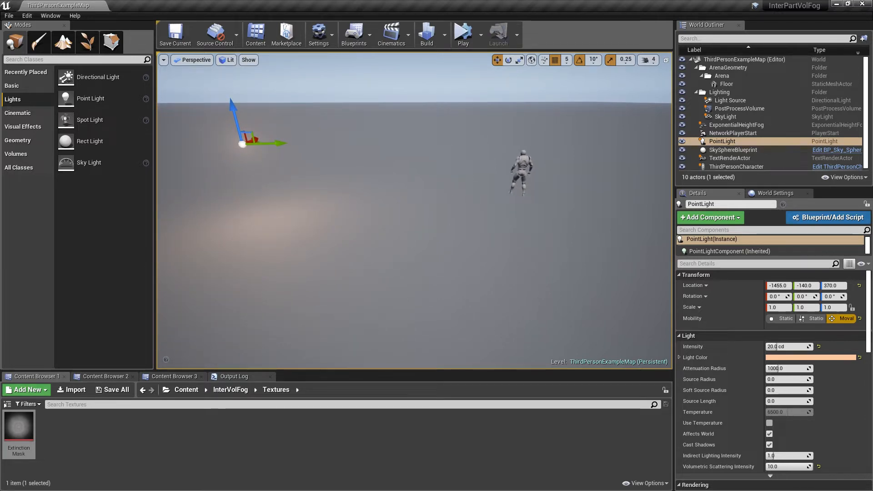
click(389, 84)
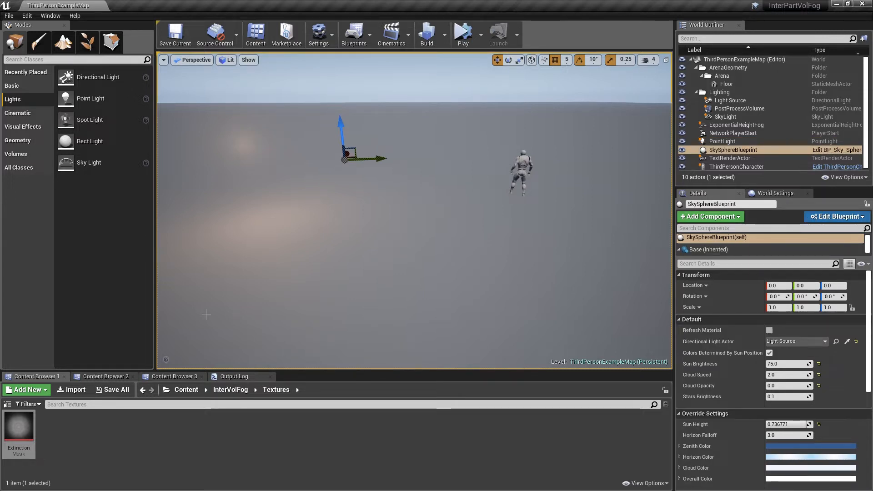
- Create a material named M_VolFog in the InterVolFog Materials folder and open it for editing
click(225, 392)
click(59, 439)
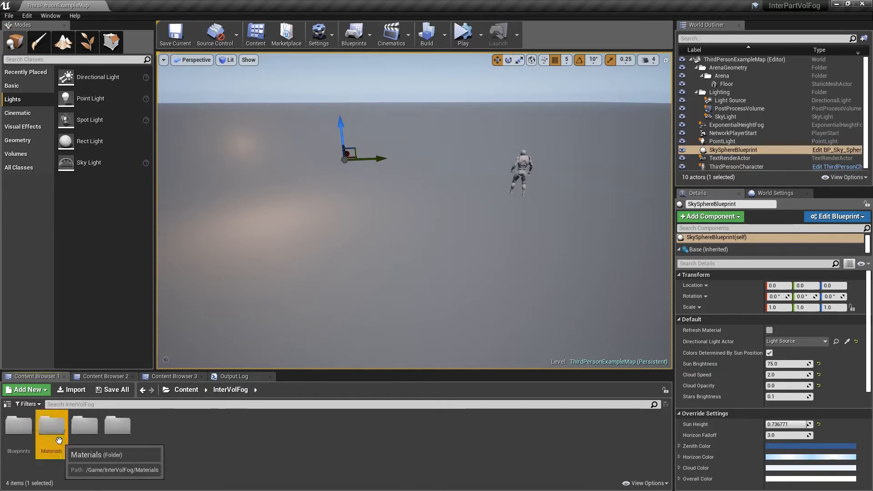
double_click(59, 439)
right_click(163, 429)
click(200, 269)
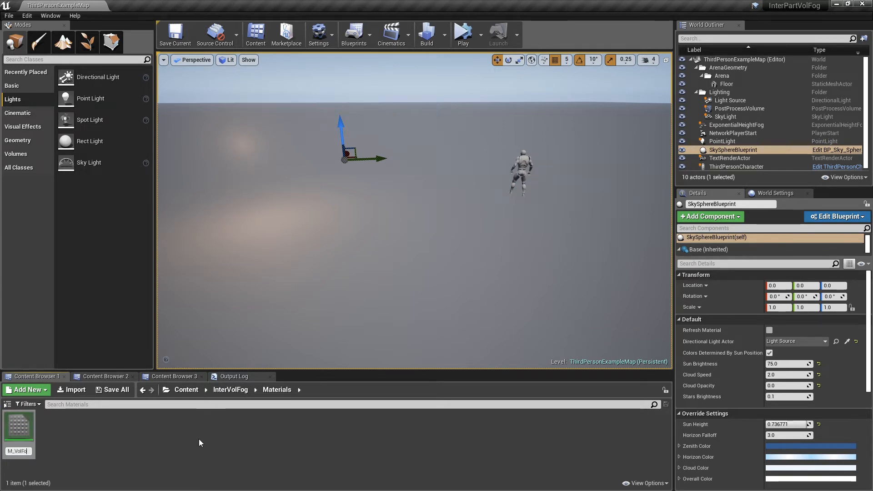
double_click(19, 426)
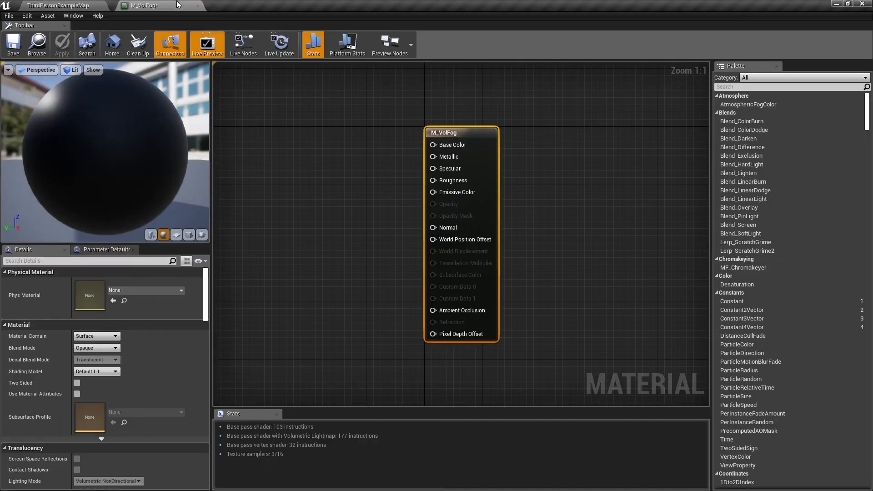
right_drag(297, 196, 386, 207)
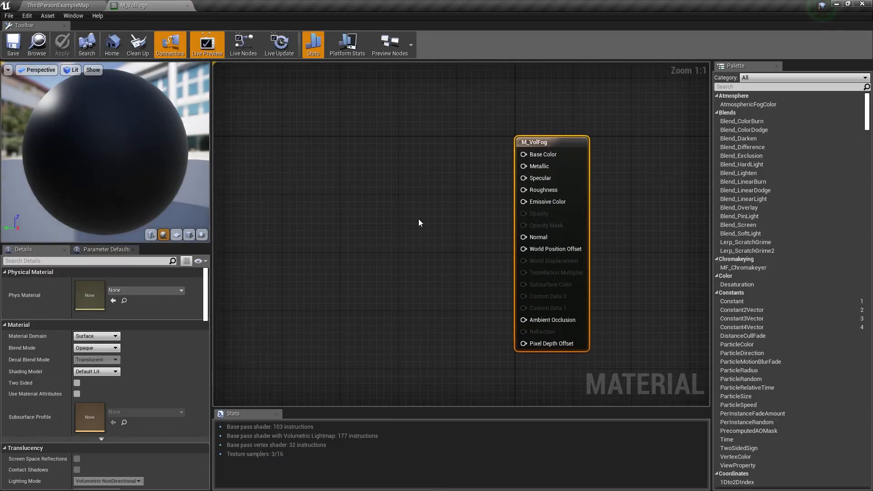
- Set the fog material's domain to Volume and its blend mode to Additive
click(84, 336)
click(89, 361)
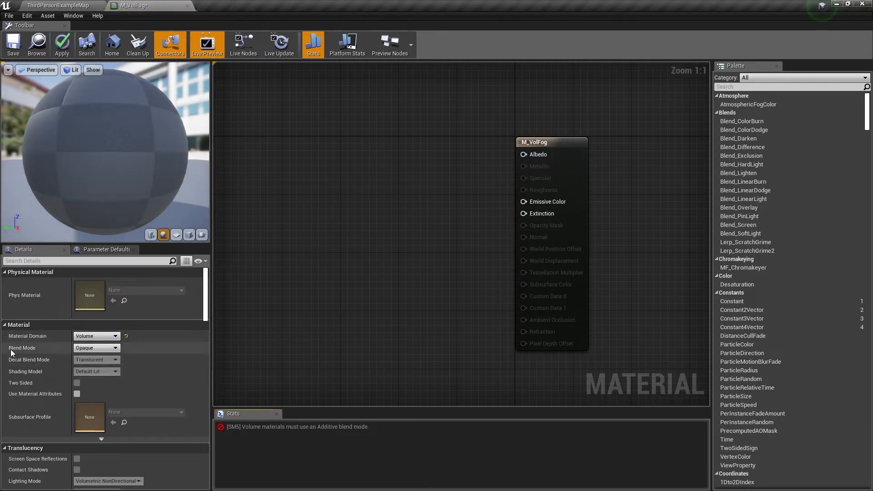
click(93, 348)
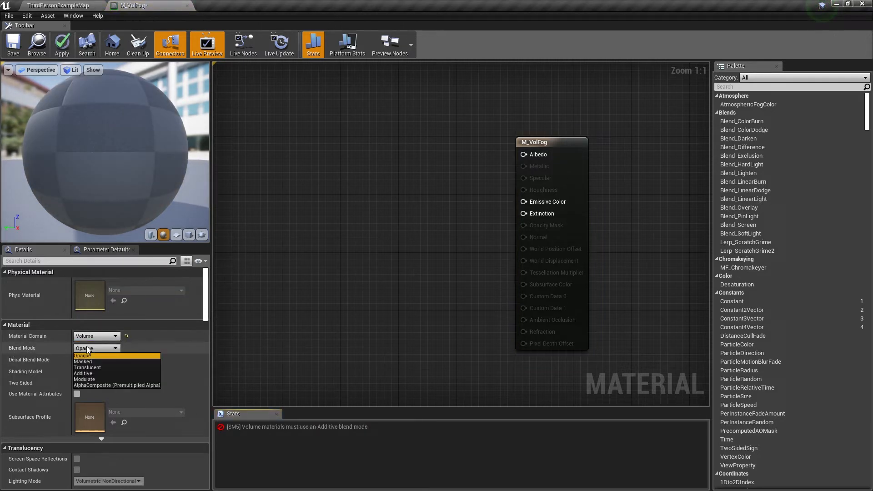
click(90, 373)
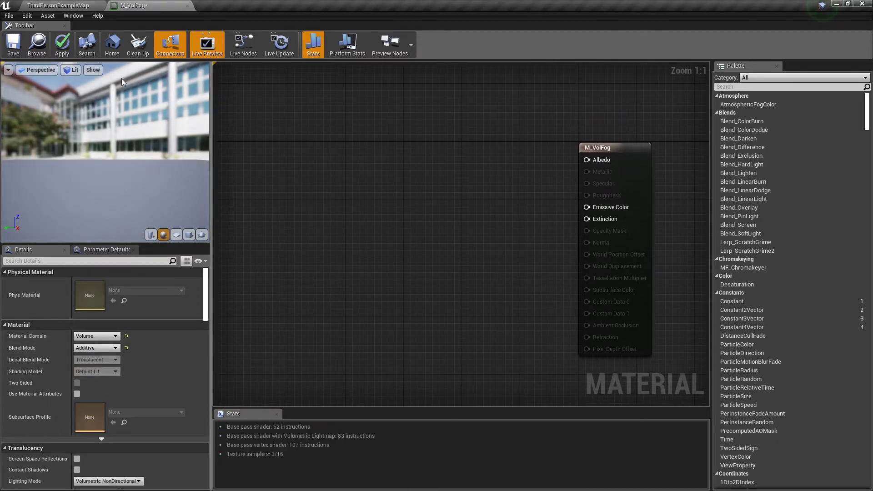
- Add a SphereMask node to the material graph, placed between the graph's open area and the material output node
scroll(359, 182, down, 1)
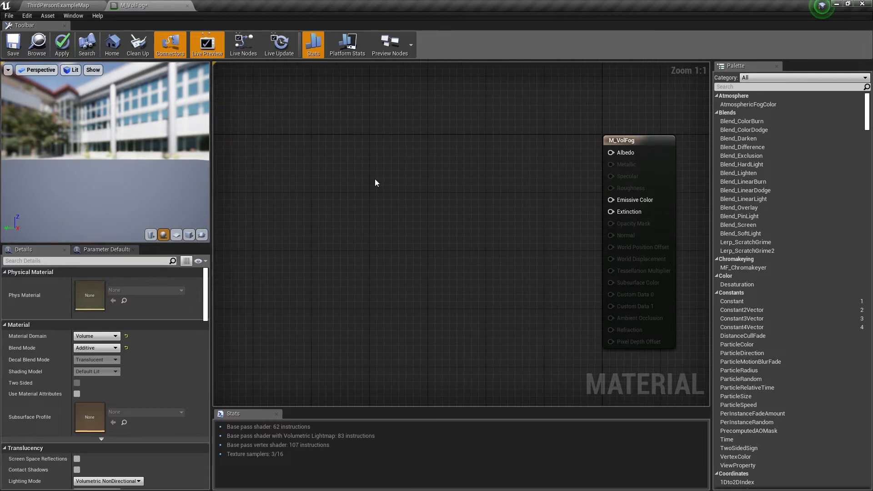
right_click(341, 231)
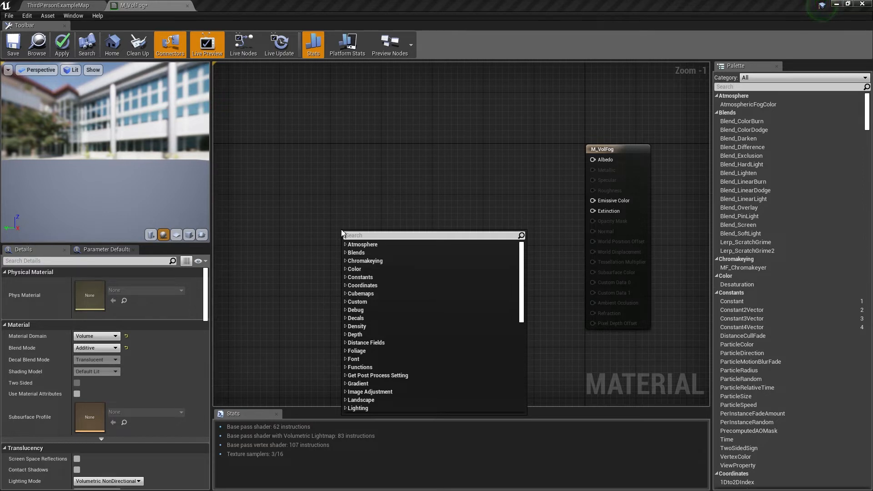
text(spher)
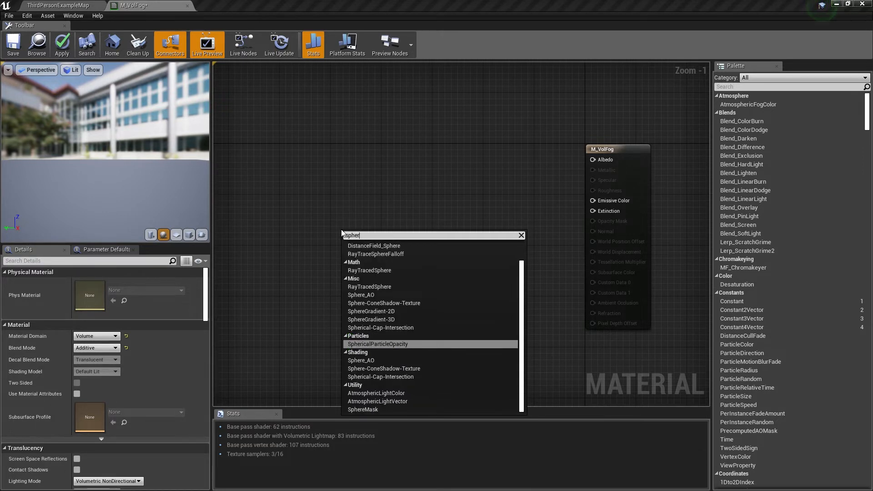
text(em)
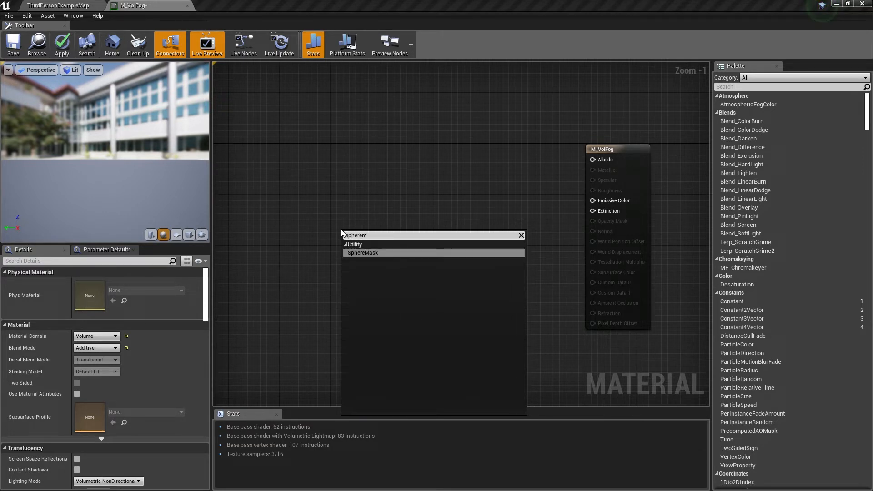
click(381, 252)
drag(370, 236, 423, 235)
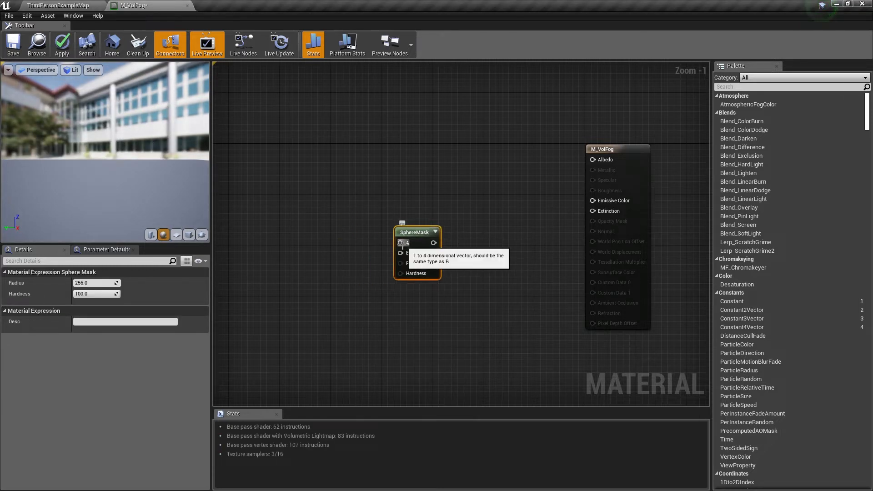
- Add an Absolute World Position node before the SphereMask and connect it to the mask's A input
right_click(299, 206)
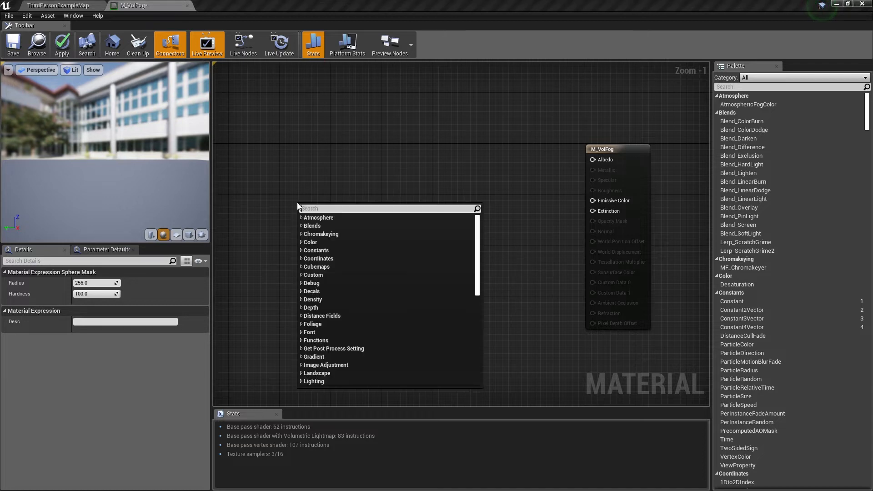
text(world)
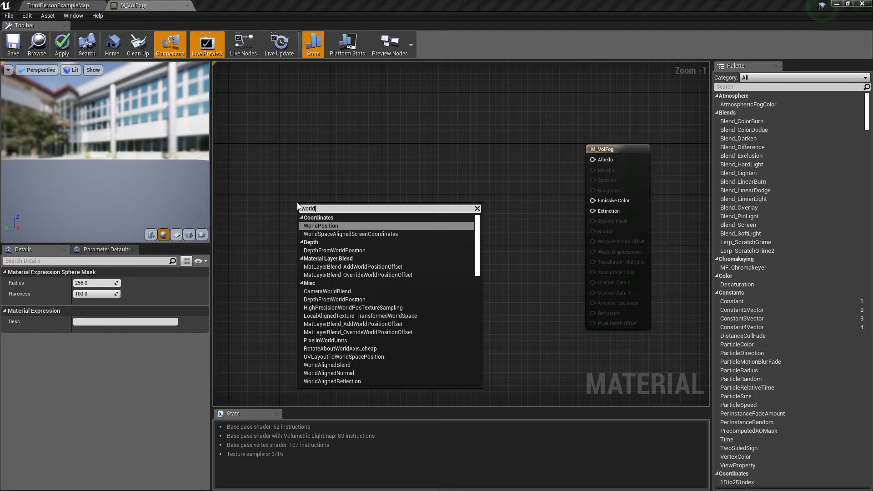
click(324, 226)
drag(361, 224, 401, 242)
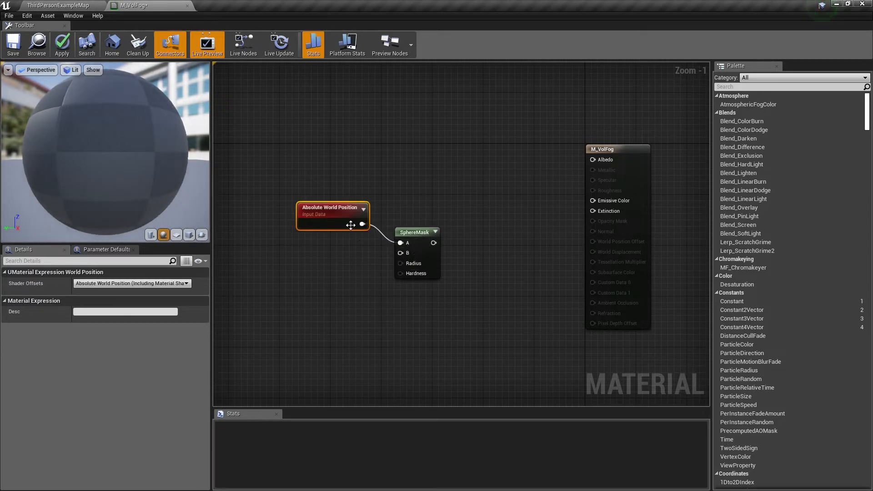
drag(350, 224, 320, 218)
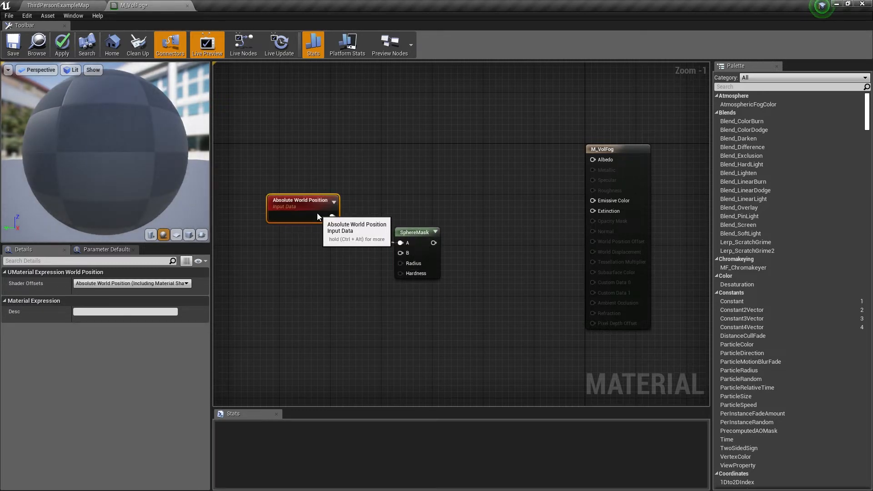
- Add a Particle Position node below Absolute World Position and connect it to the SphereMask's B input
right_click(284, 243)
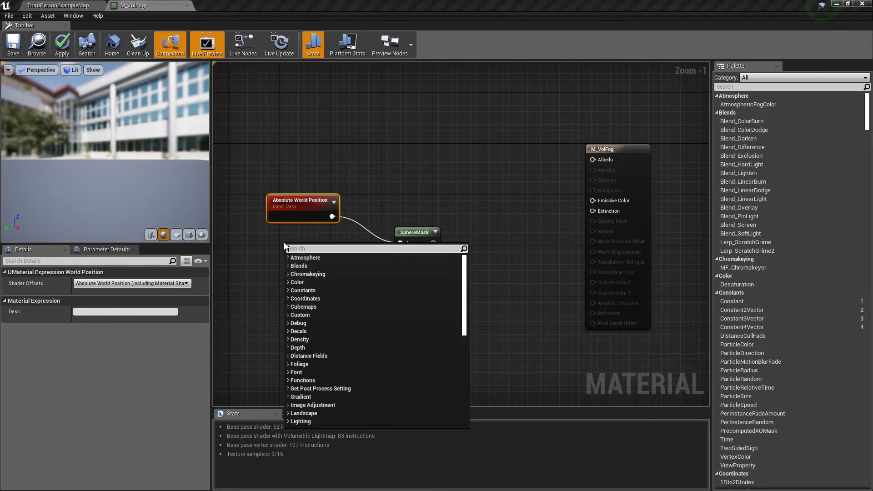
text(parti)
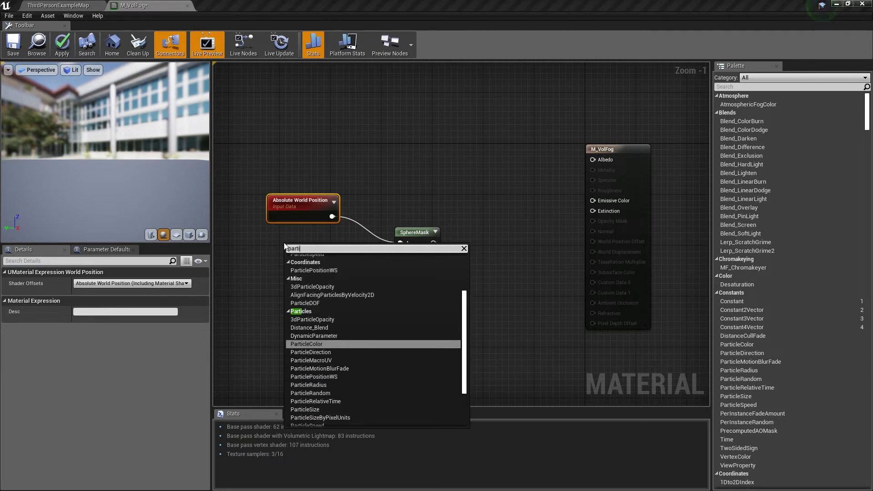
click(329, 376)
drag(305, 250, 400, 253)
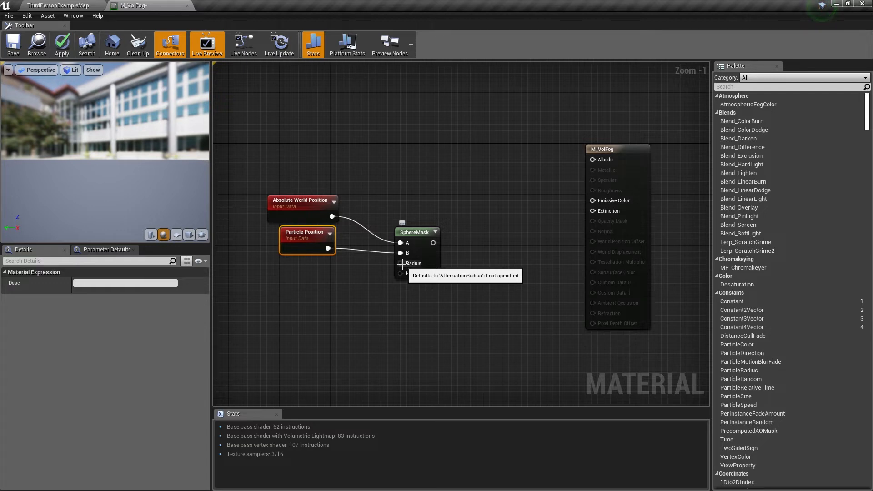
- Add a Particle Radius node aligned below Particle Position and connect it to the SphereMask's Radius input
right_click(300, 271)
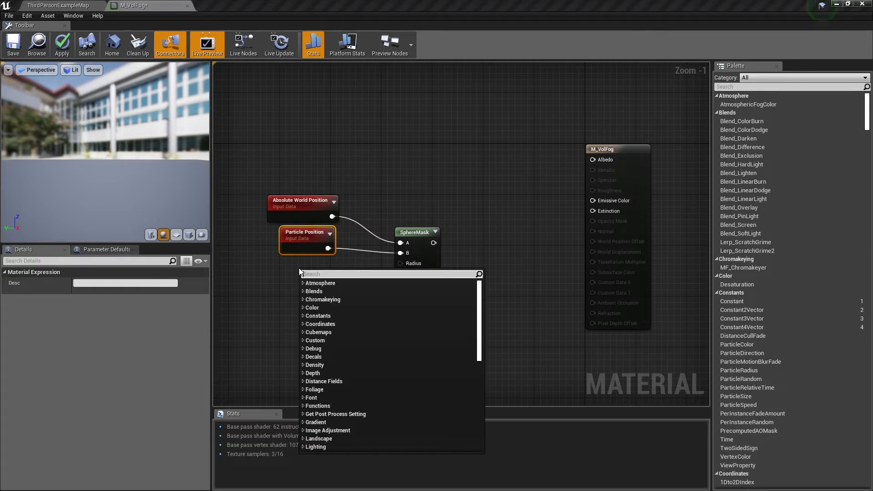
text(particl)
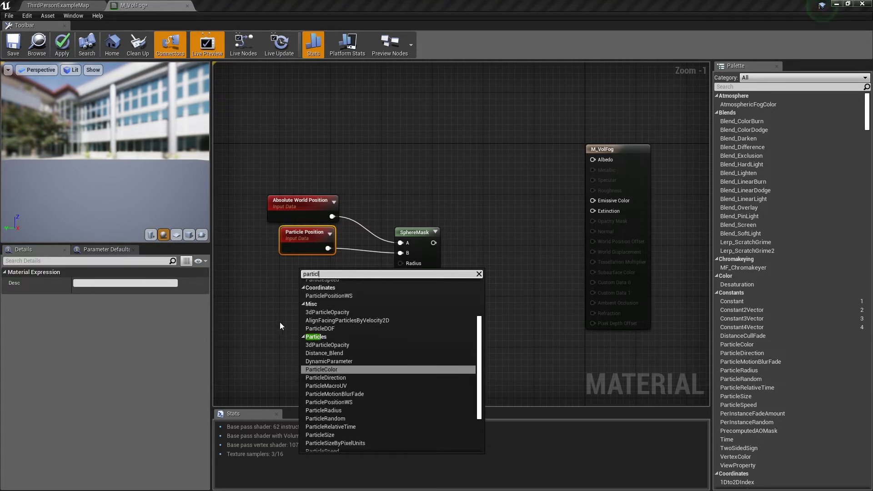
click(333, 408)
drag(344, 289, 402, 264)
drag(340, 282, 321, 279)
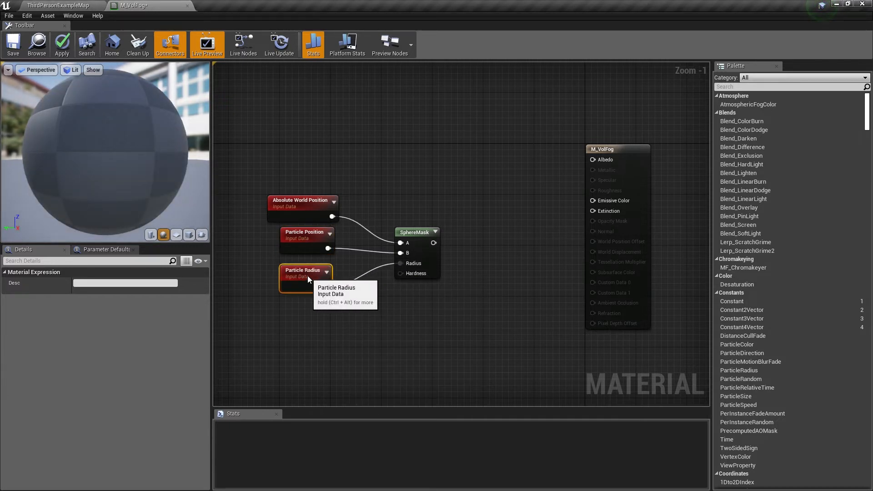
- Align the SphereMask with the Absolute World Position node and move the material output node farther away
drag(260, 259, 296, 301)
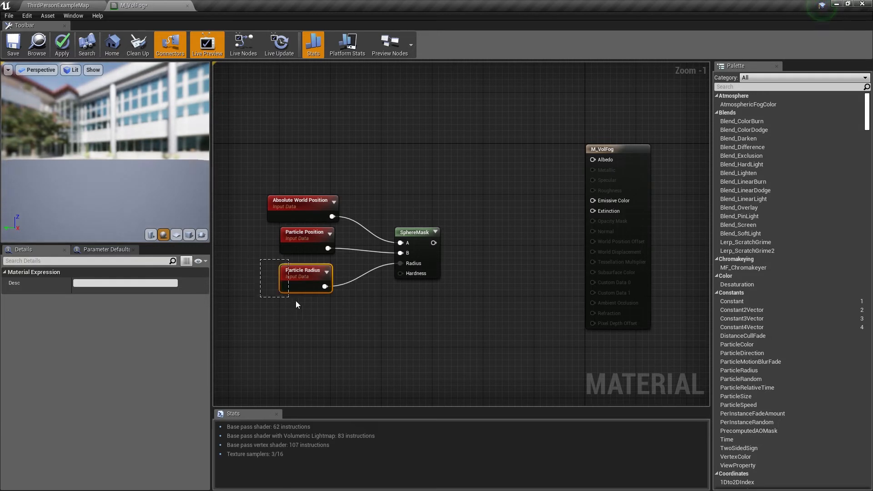
drag(418, 237, 431, 212)
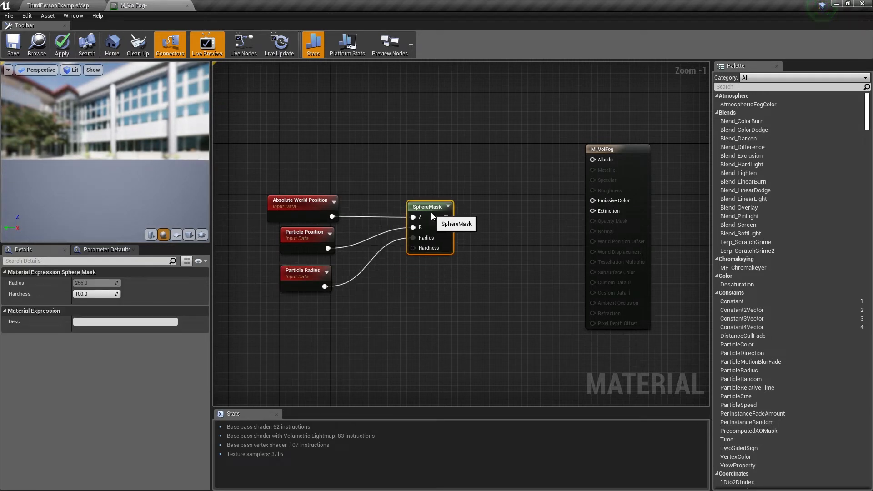
drag(632, 171, 659, 165)
- Add a scalar parameter below Particle Radius and connect it to the SphereMask's Hardness input
right_drag(439, 307, 427, 252)
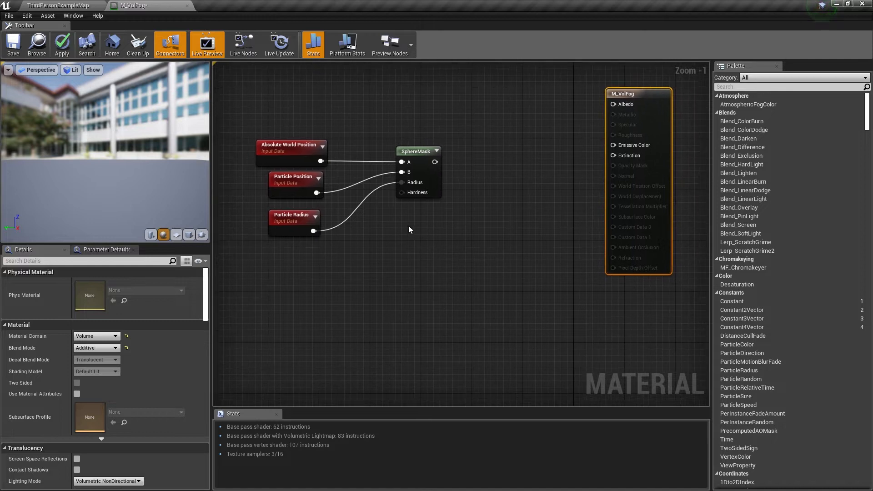
key(s)
click(354, 263)
text(ssss)
drag(387, 283, 402, 192)
drag(378, 279, 311, 272)
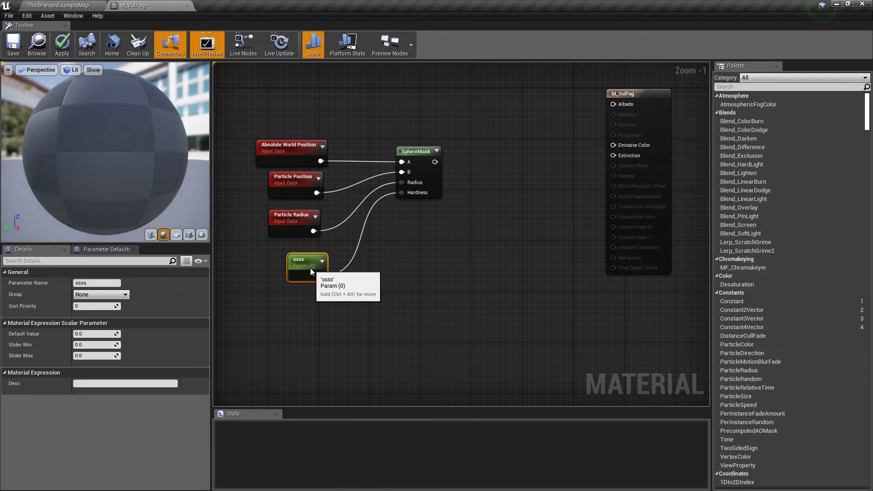
- Rename the scalar parameter Hardness and connect the SphereMask output to the material's Extinction input
click(113, 281)
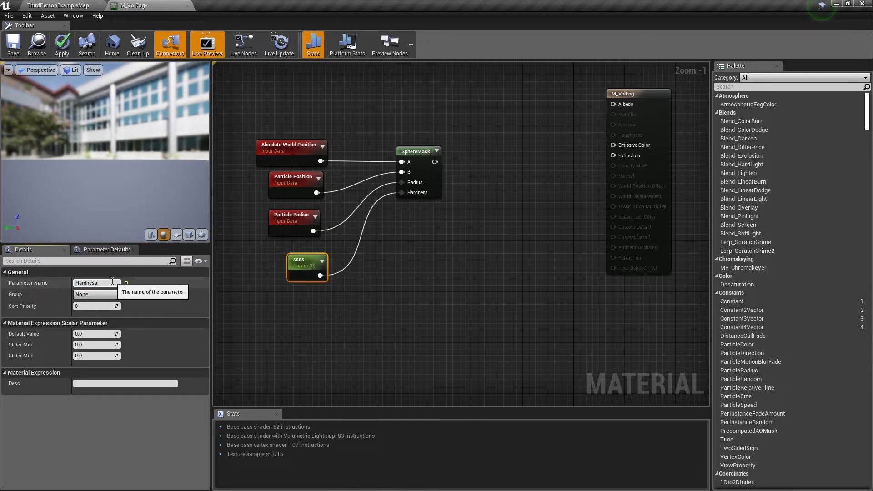
key(Return)
right_drag(514, 222, 485, 300)
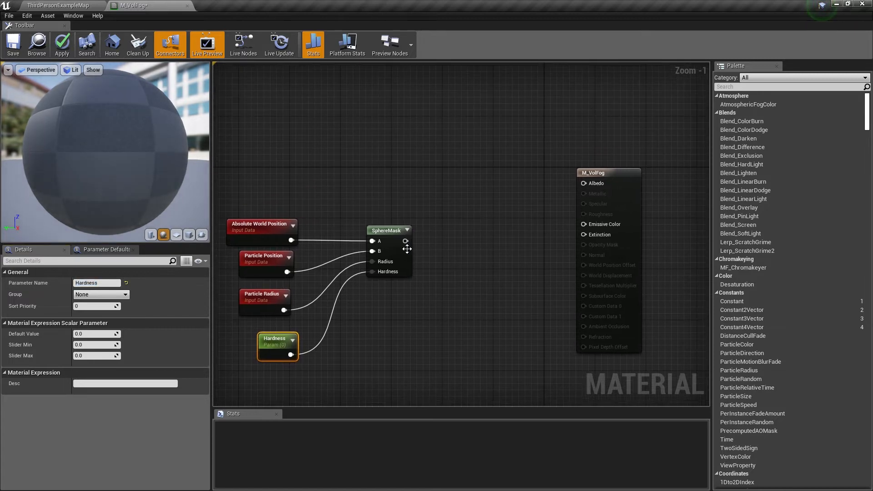
drag(405, 241, 617, 236)
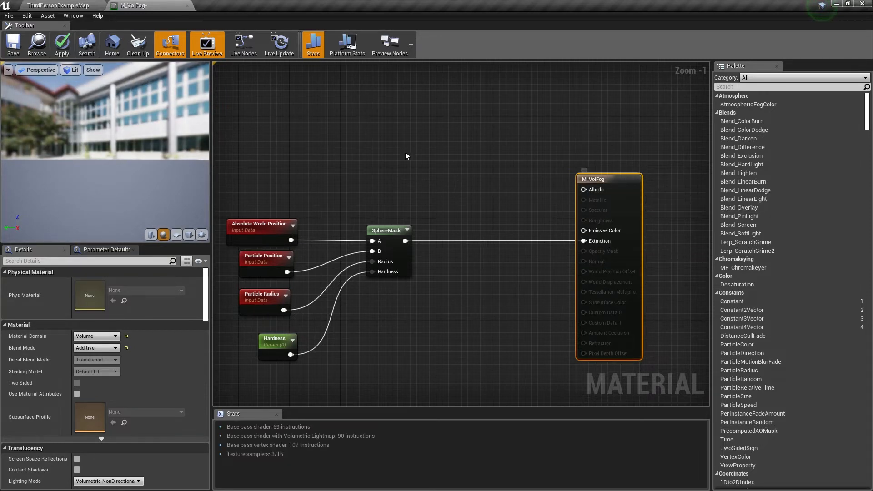
- Add a Constant3Vector node above the SphereMask and convert it to a parameter named Color
click(440, 121)
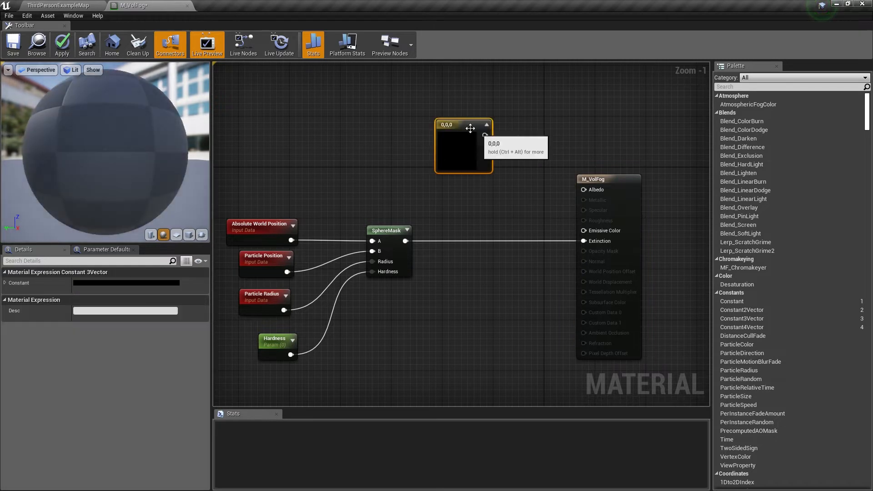
right_click(449, 122)
click(478, 131)
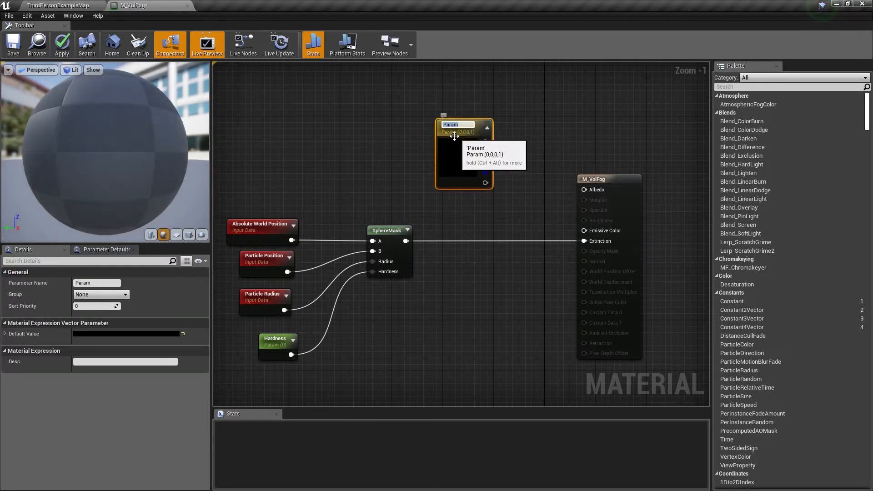
text(Color)
key(Return)
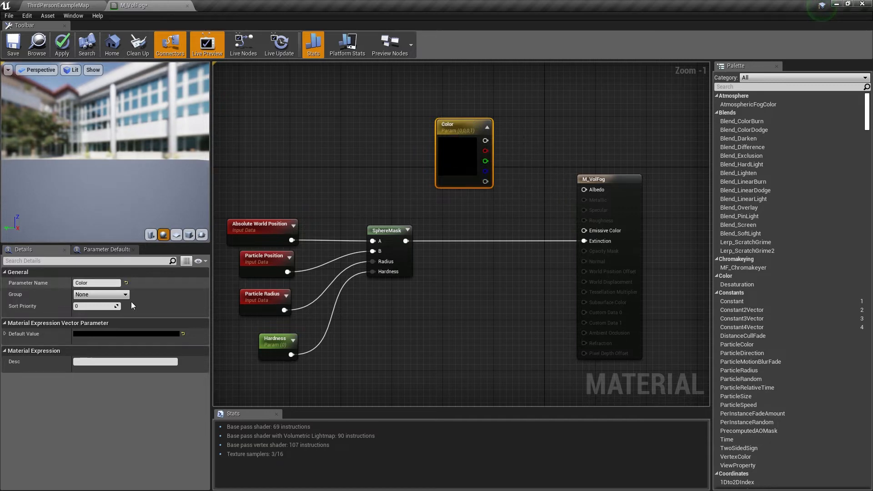
- Set the Color parameter's default value to a pale blue of about 0.715, 0.819, 0.953
click(130, 333)
click(266, 304)
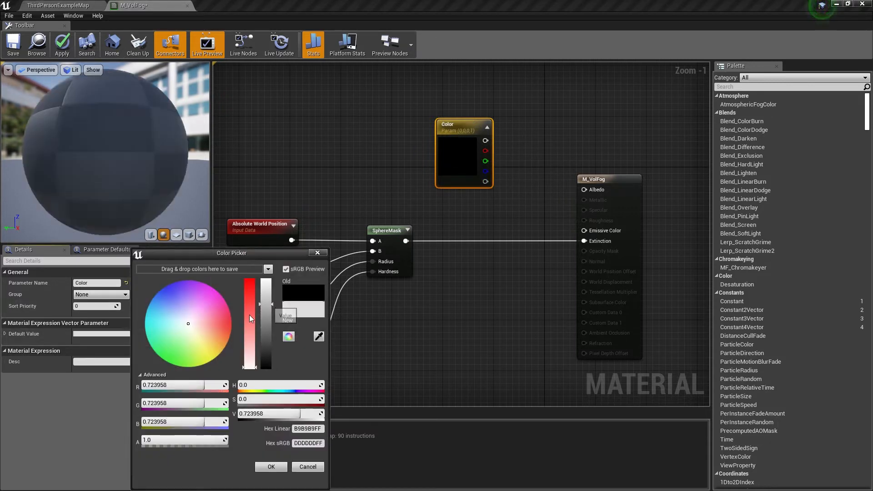
click(176, 315)
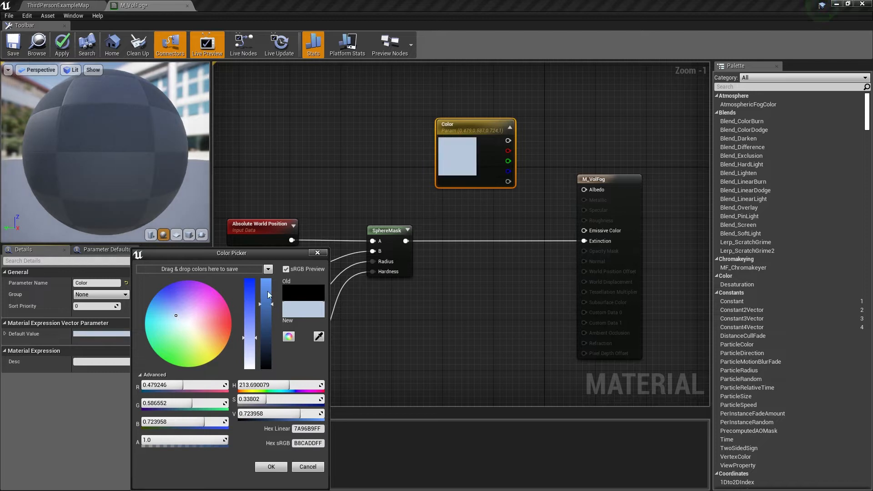
drag(266, 304, 268, 284)
drag(247, 338, 247, 346)
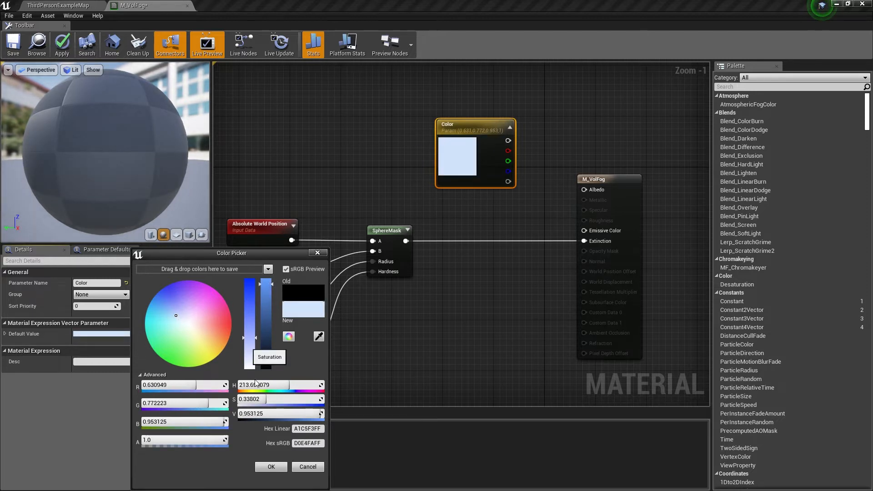
click(271, 467)
- Connect the Color parameter to the material's Albedo input with its node well above the SphereMask, and save the material
drag(507, 140, 583, 189)
drag(484, 128, 383, 120)
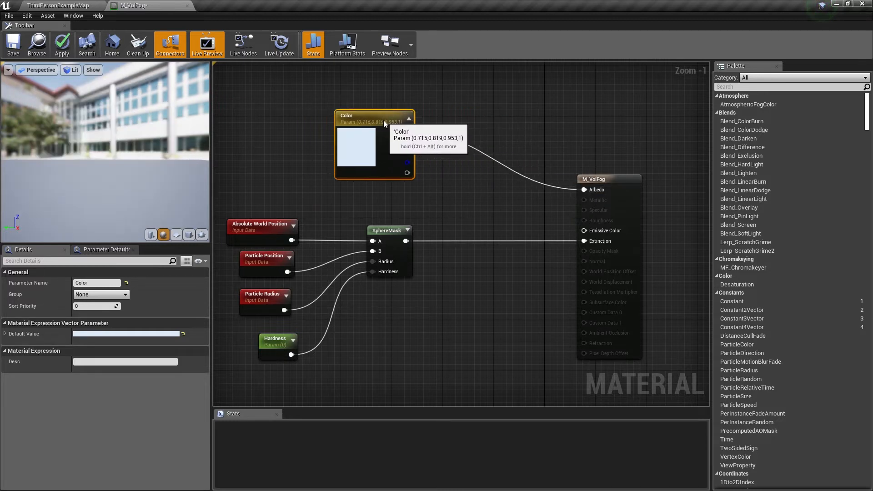
right_drag(438, 281, 466, 251)
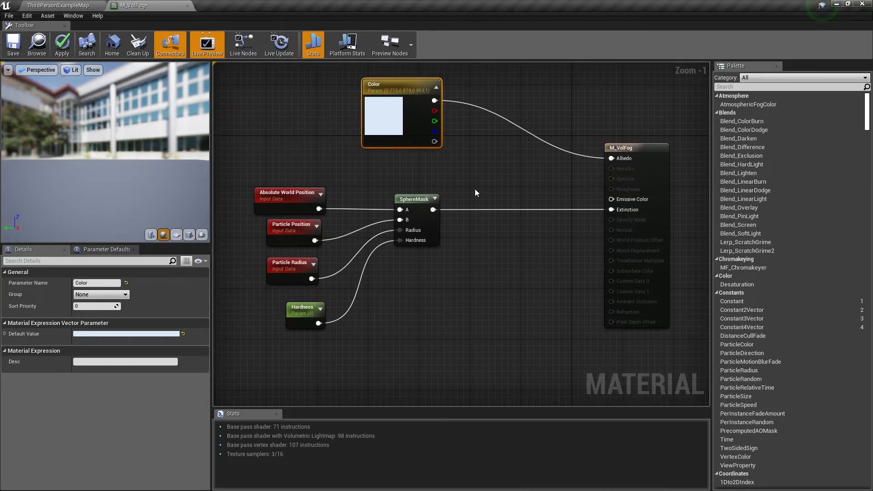
right_drag(453, 124, 459, 190)
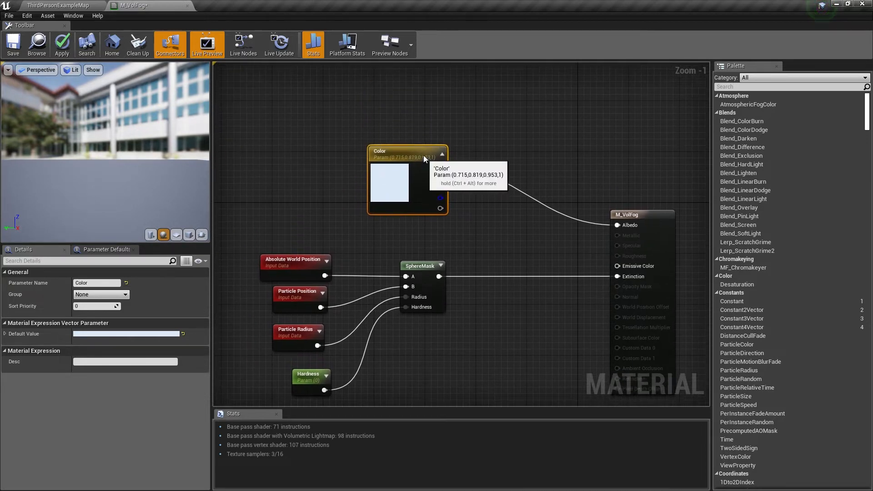
drag(423, 154, 420, 113)
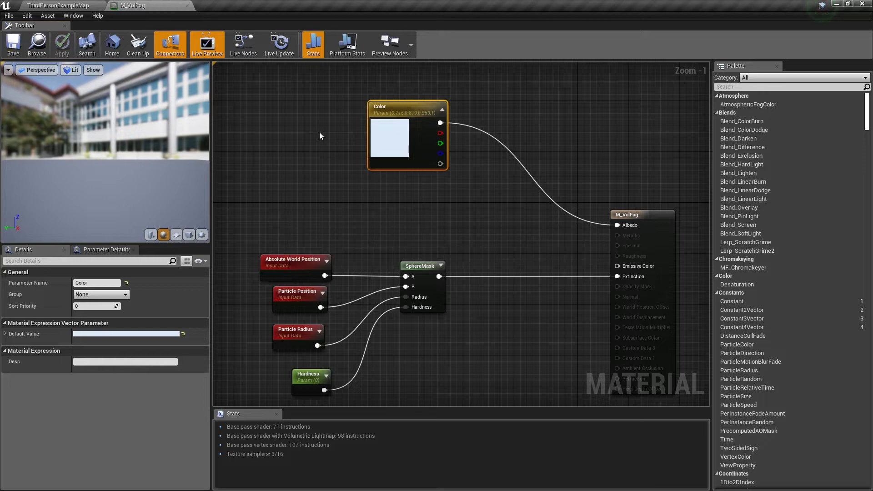
- Create a material instance of M_VolFog in the Materials folder, keeping its default name, and open it for editing
click(84, 5)
right_click(21, 424)
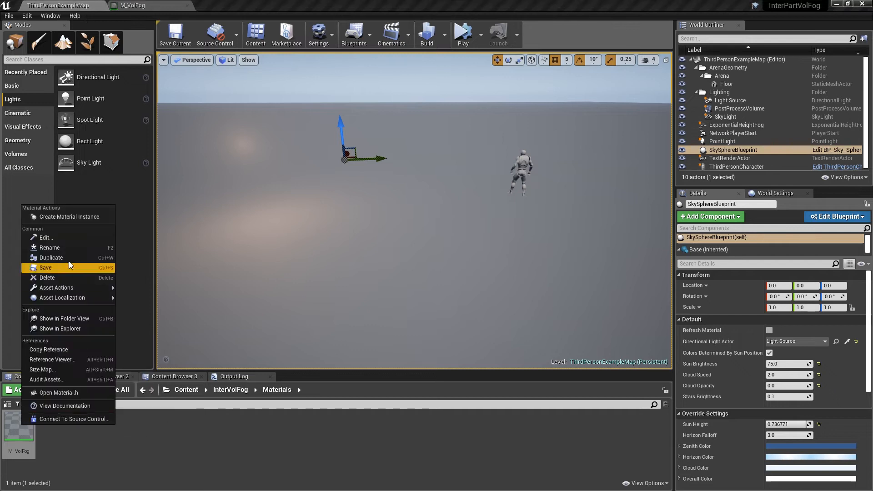
click(73, 220)
key(Return)
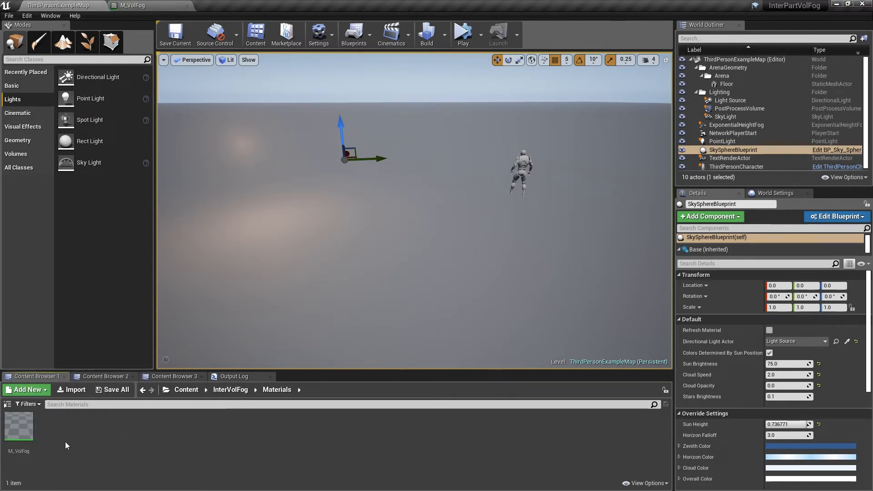
double_click(49, 426)
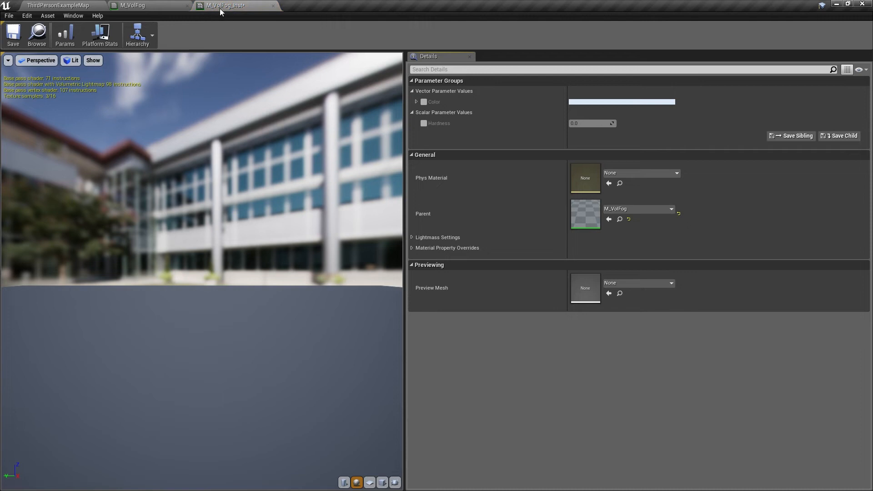
- Enable the Color and Hardness parameter overrides in the material instance and save it
click(423, 102)
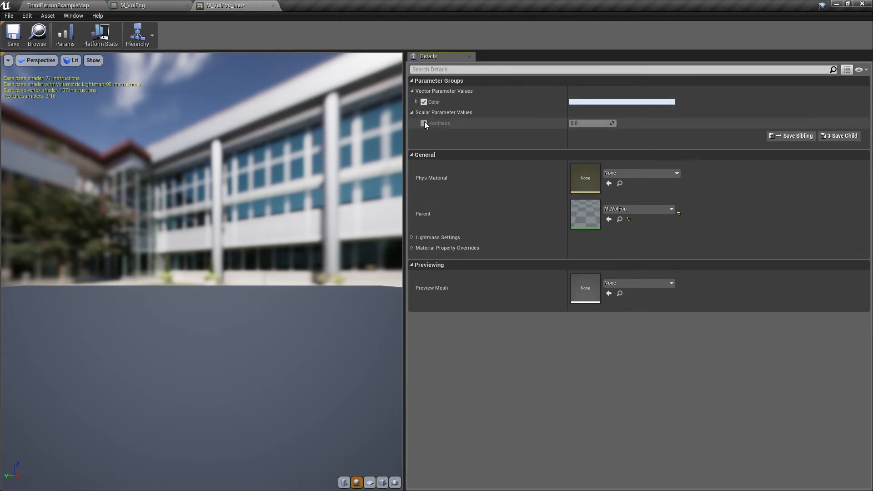
click(424, 124)
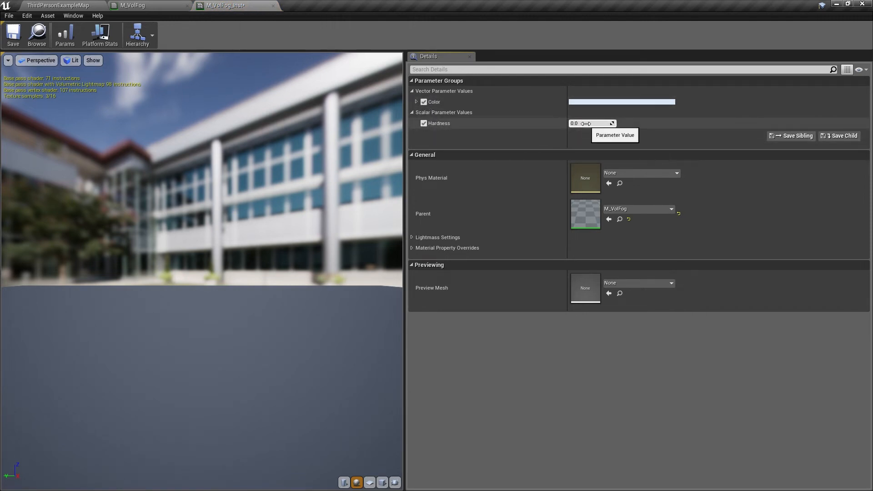
click(13, 35)
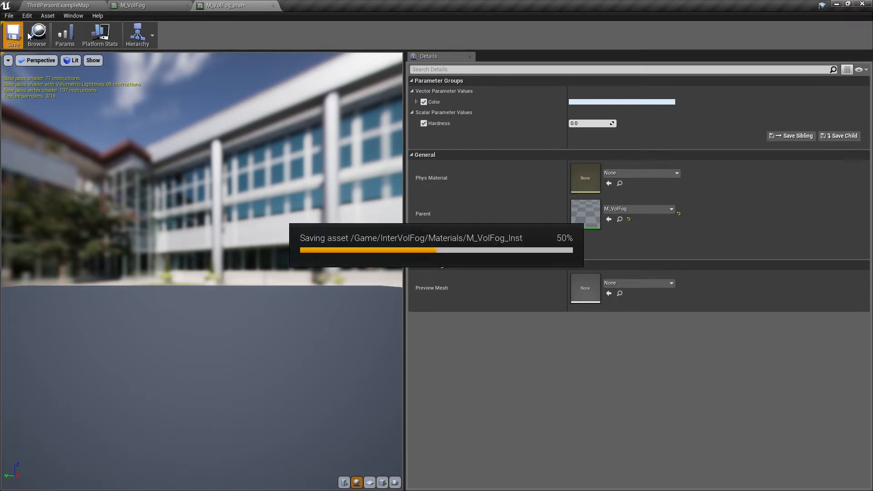
- Create a particle system named P_VolFog in the InterVolFog Particles folder
click(64, 6)
click(230, 390)
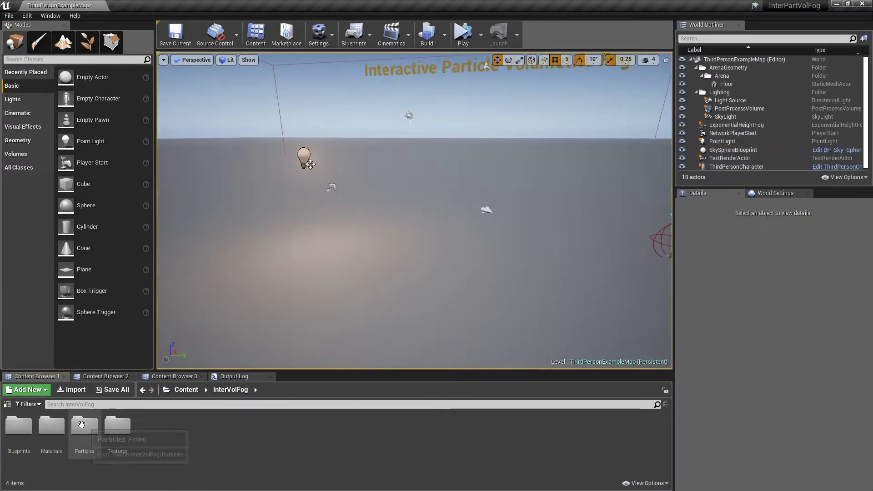
double_click(97, 450)
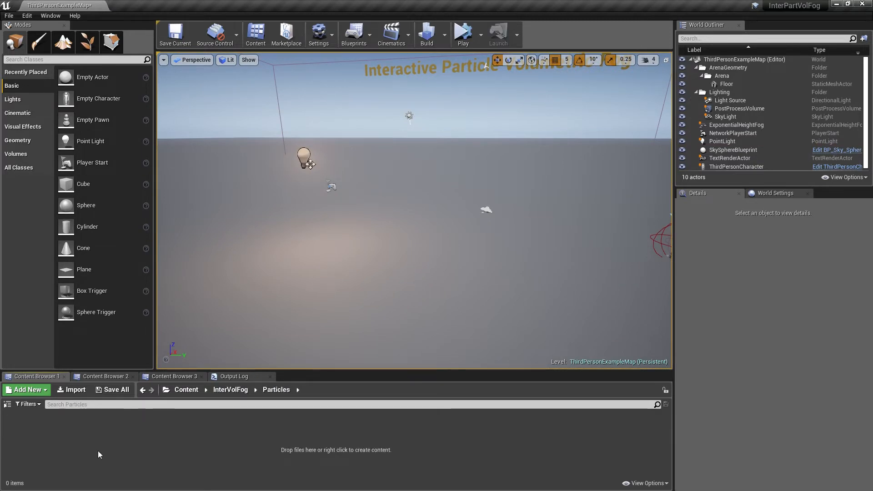
right_click(109, 440)
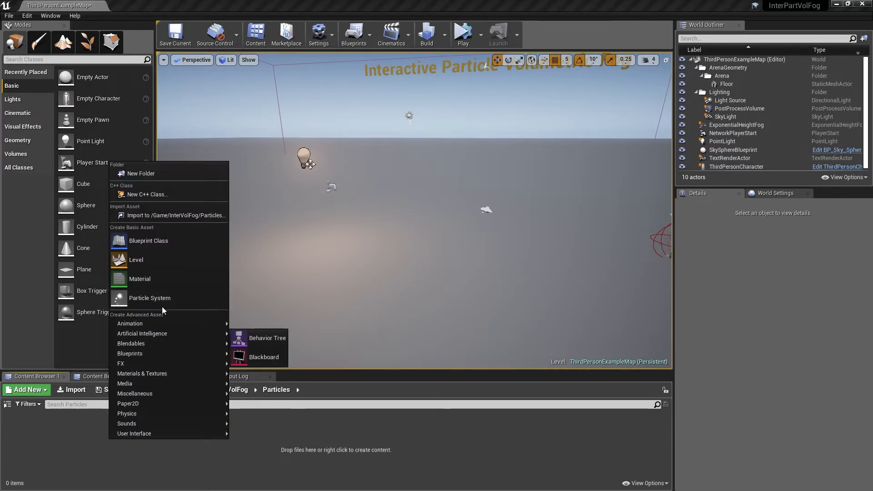
click(162, 305)
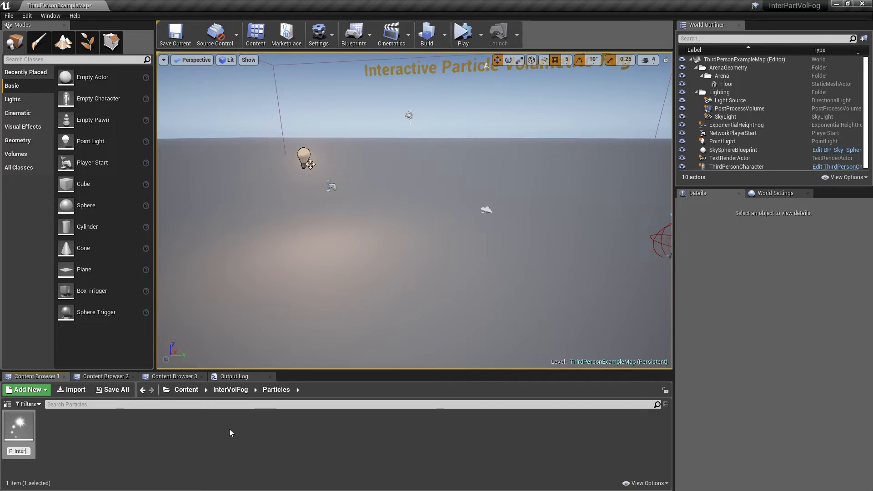
key(BackSpace)
key(BackSpace)
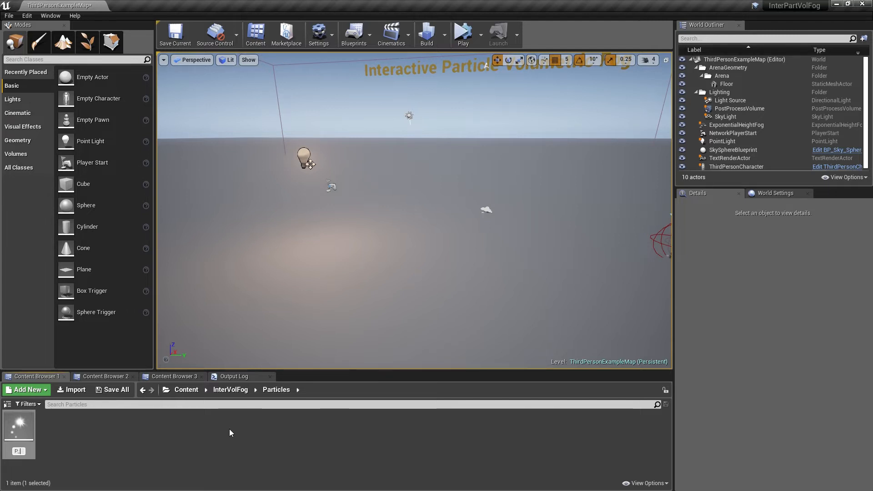
text(VolFog)
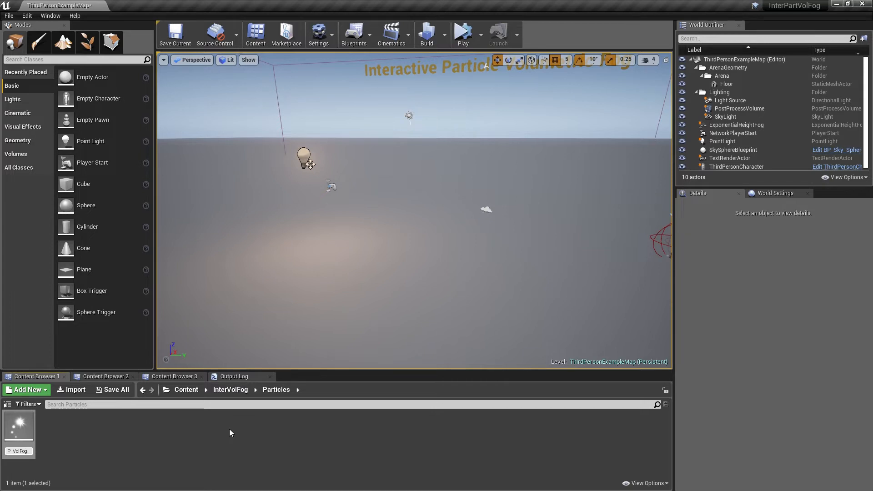
key(Return)
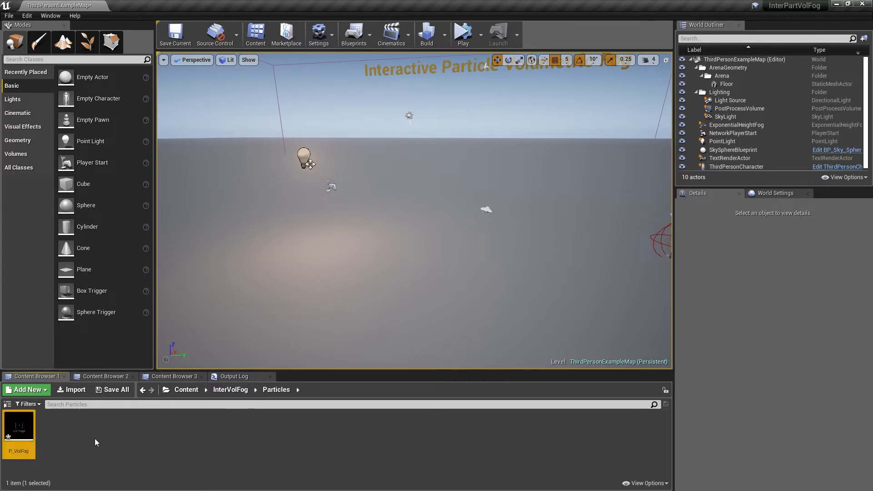
- Open P_VolFog in its own docked editor and bring up the InterVolFog Materials folder in the level's content browser
double_click(21, 432)
click(236, 390)
double_click(54, 441)
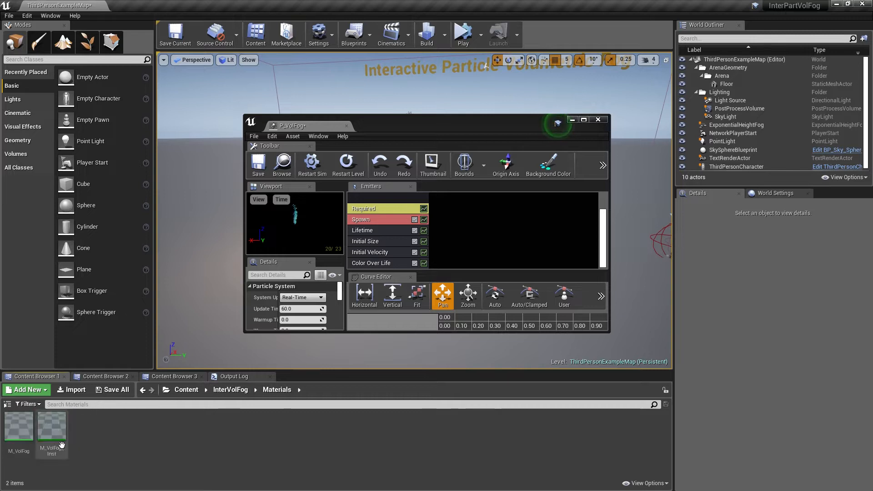
drag(291, 126, 200, 4)
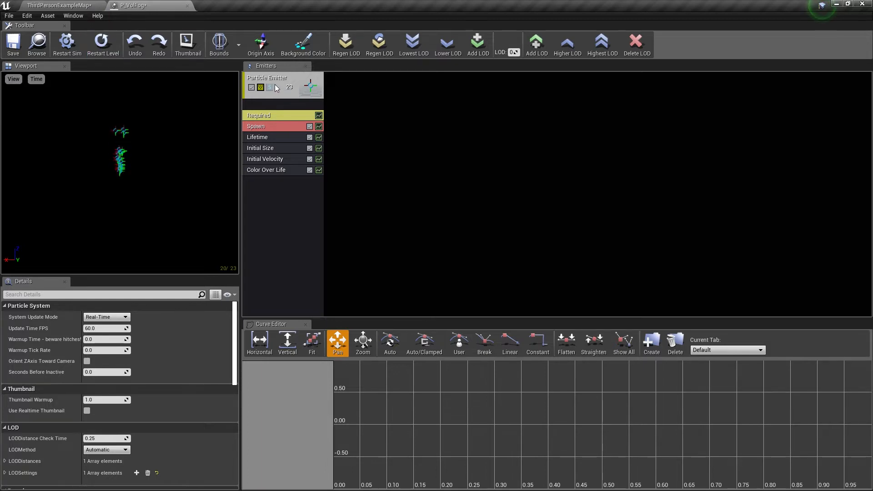
- Set the Required module's material to M_VolFog_Inst and its sort mode to PSORTMODE Distance to View
click(275, 115)
click(59, 5)
click(51, 432)
click(129, 5)
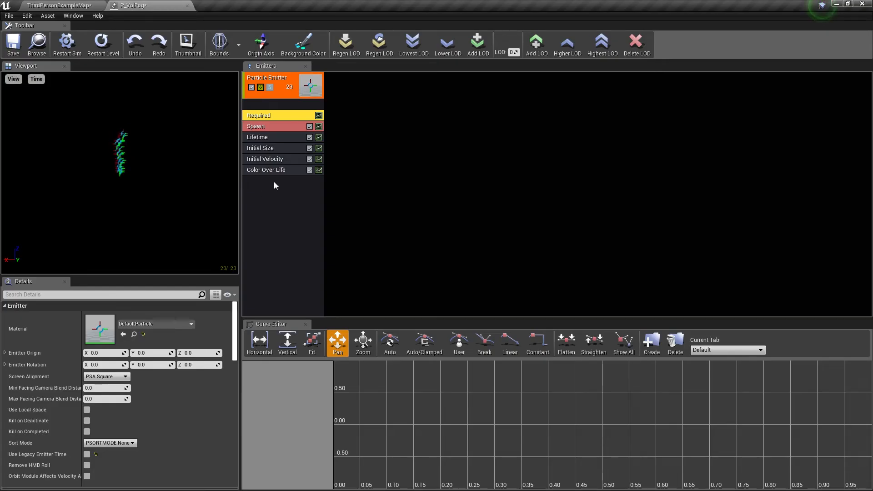
click(123, 334)
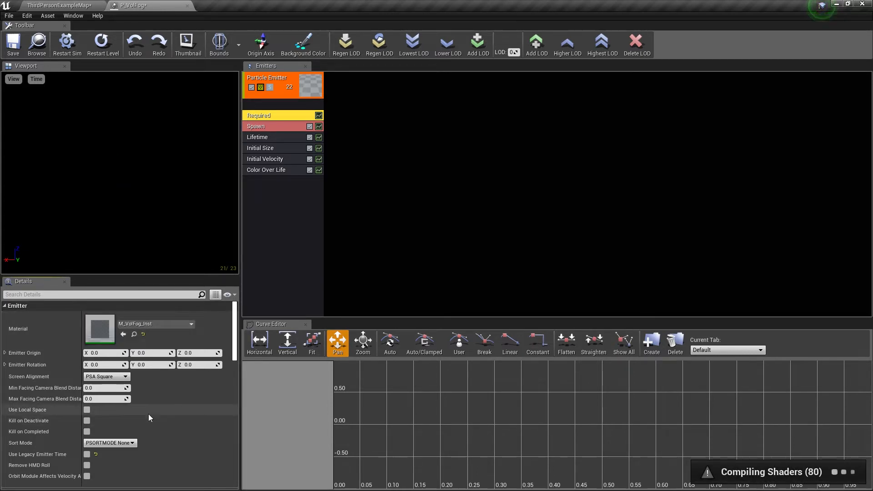
click(110, 443)
click(140, 462)
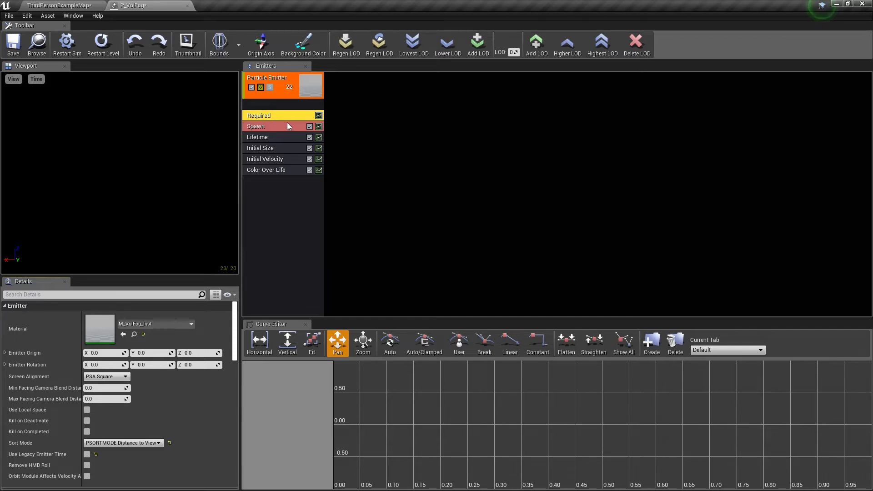
scroll(179, 372, down, 5)
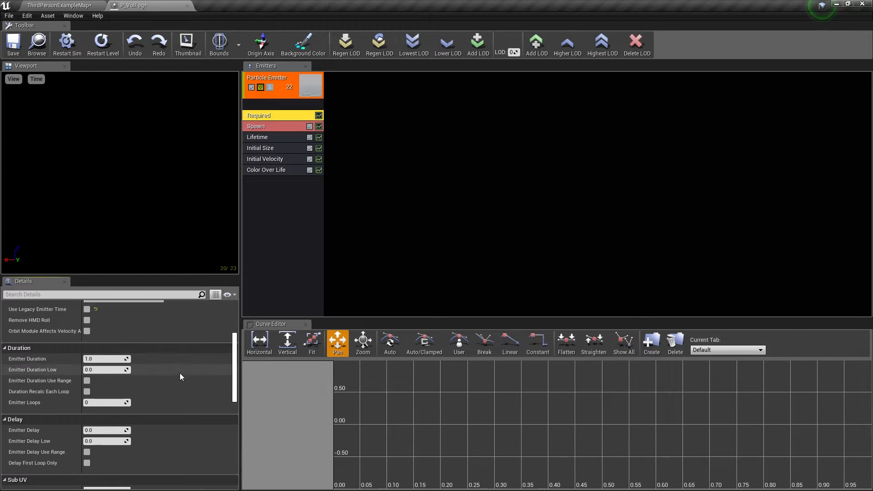
scroll(179, 373, up, 5)
- Set the Spawn module's constant rate to 1000 and its particle burst method to Interpolated
click(267, 127)
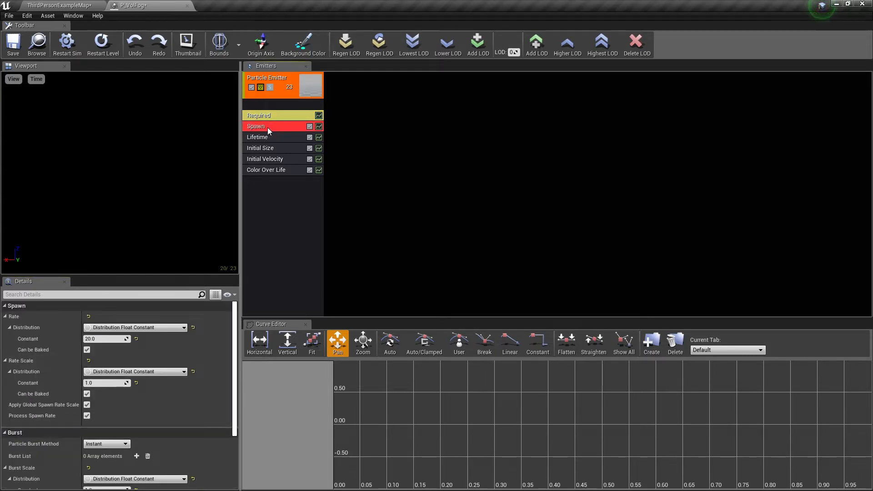
click(107, 339)
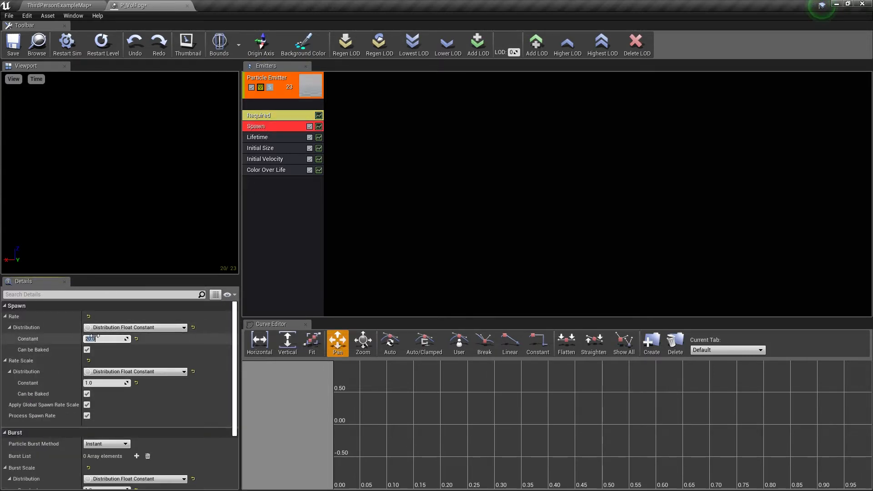
text(1000)
key(Return)
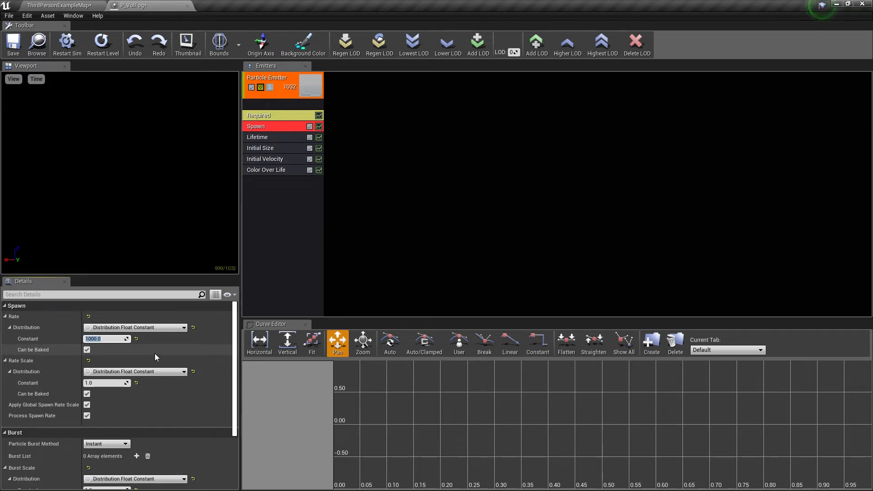
scroll(136, 359, down, 2)
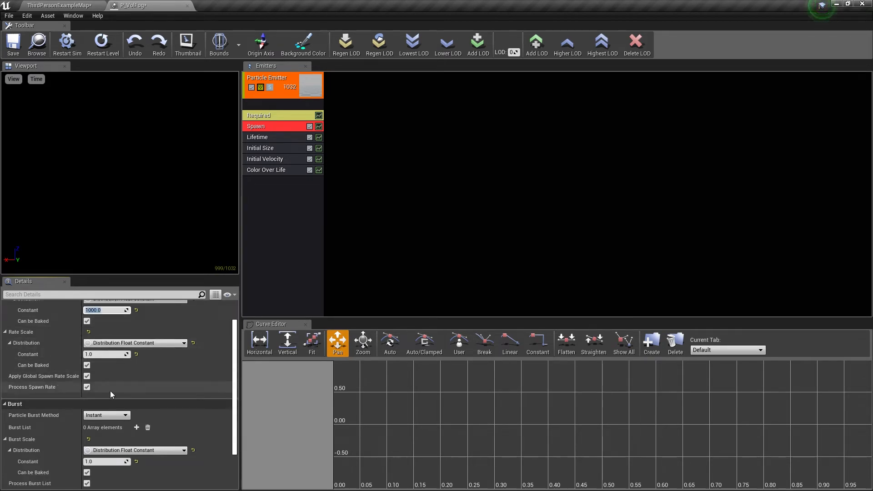
click(102, 417)
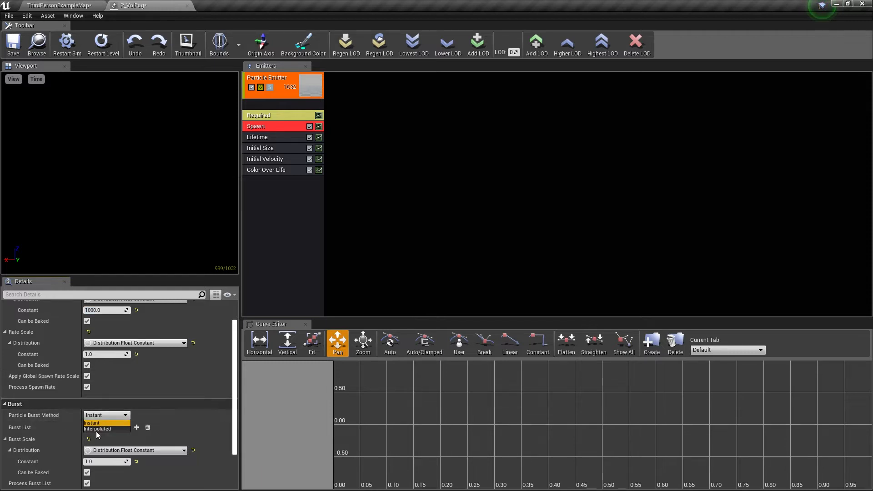
click(99, 425)
drag(235, 391, 240, 348)
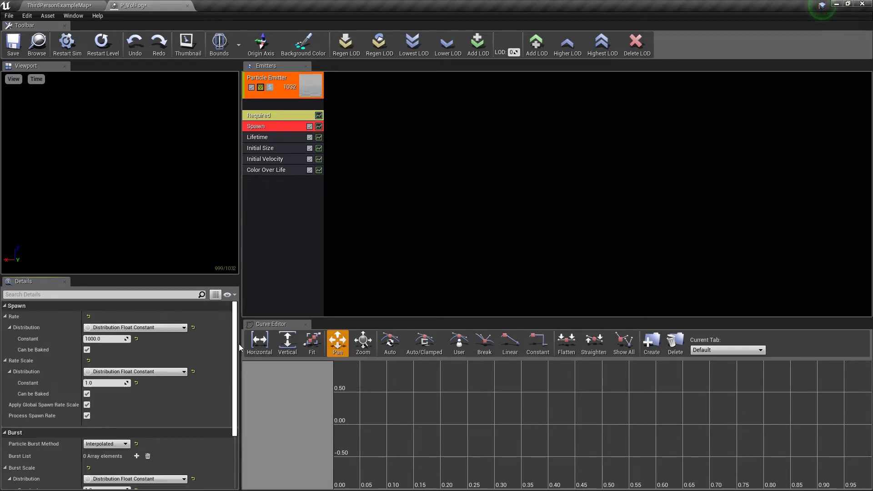
- Set the maximum particle lifetime to 2.0 in the Lifetime module
click(255, 137)
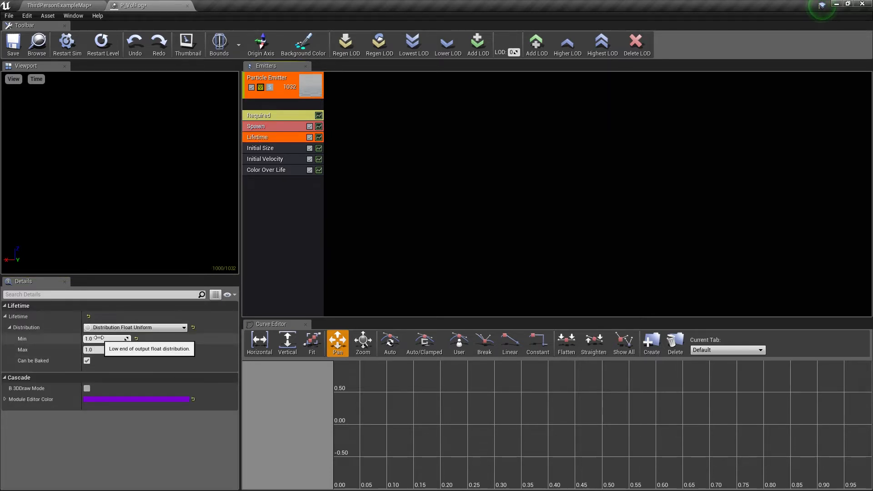
click(117, 350)
text(2.0)
key(Return)
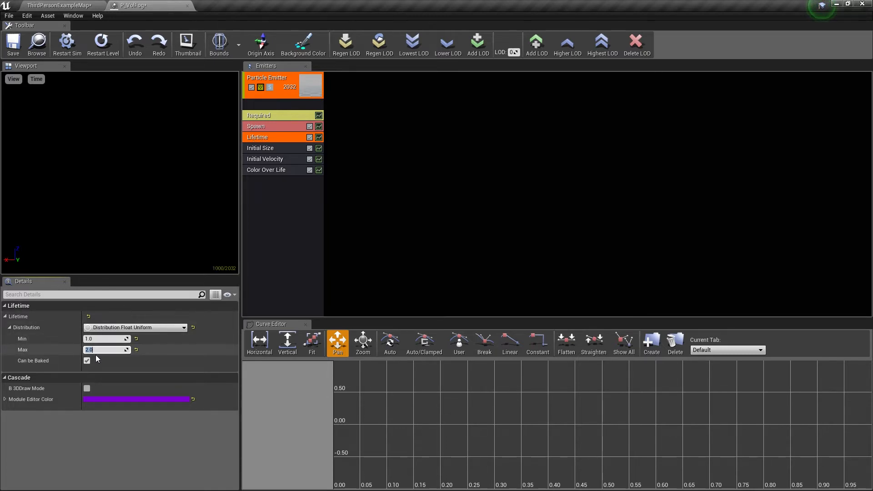
- Change the Initial Size distribution to Distribution Vector Constant and set its X value to 300
click(259, 148)
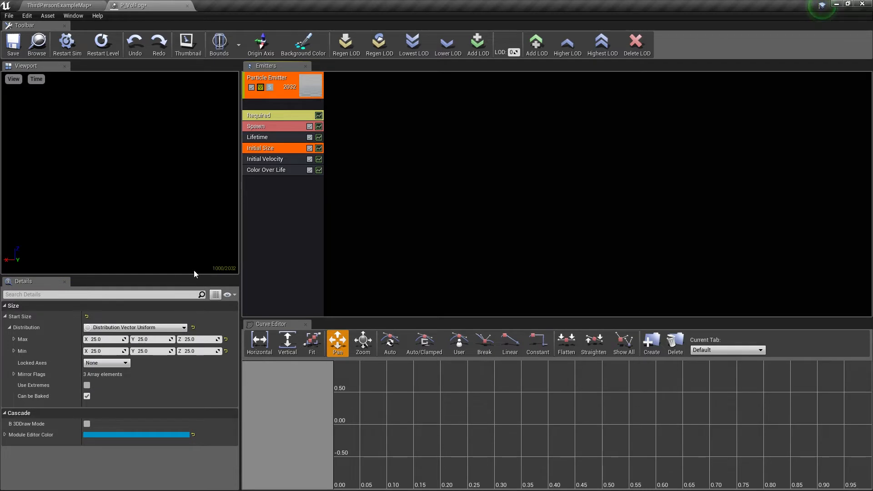
click(167, 329)
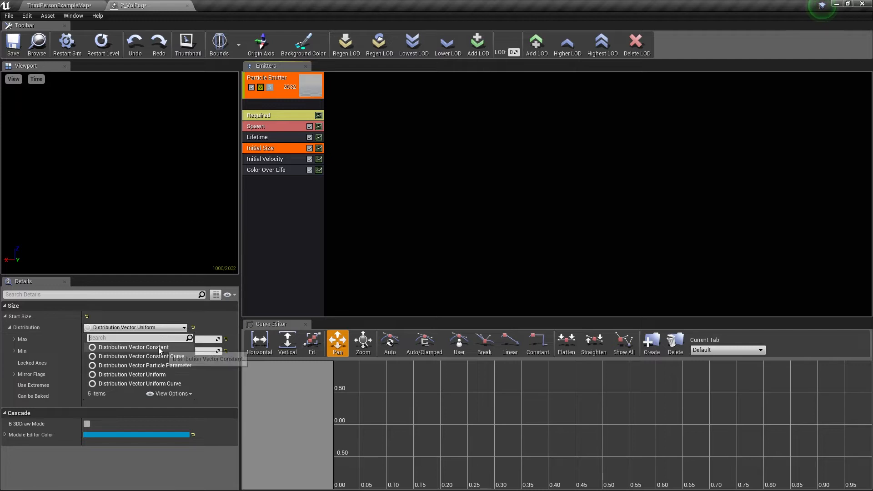
click(116, 338)
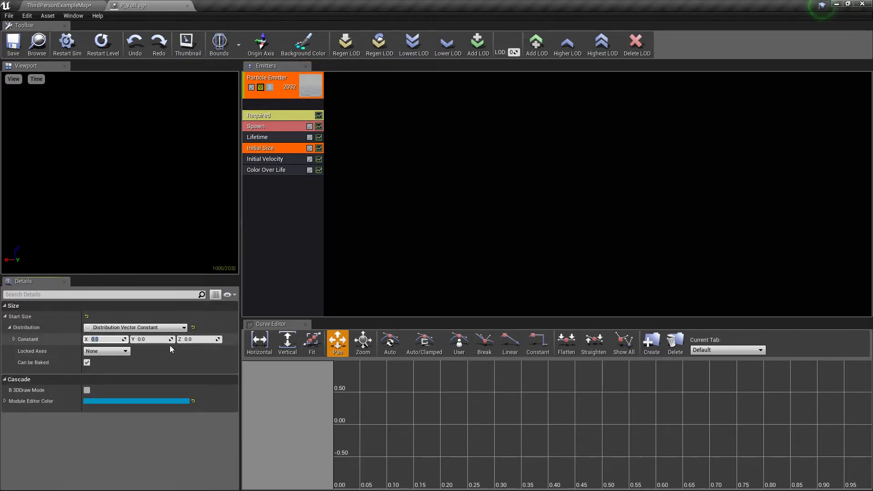
text(300)
key(Return)
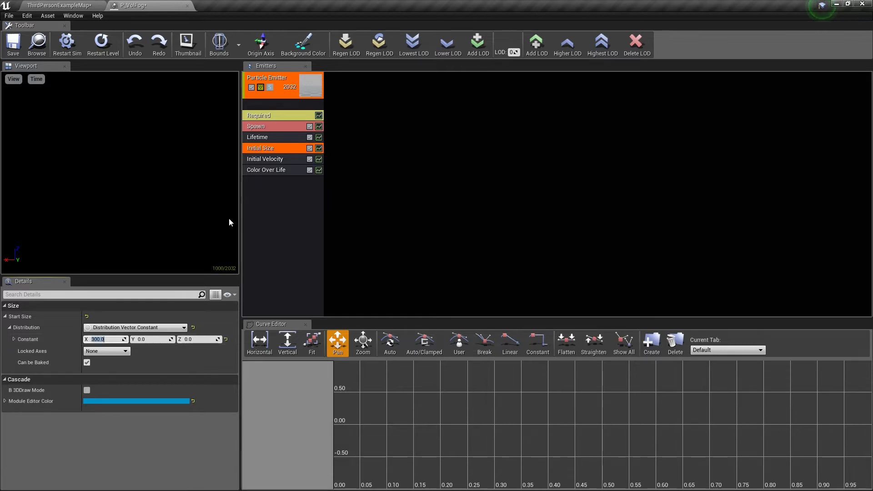
- Change the Initial Velocity module's Start Velocity to Distribution Vector Constant and set its Z value to 0.1
click(279, 158)
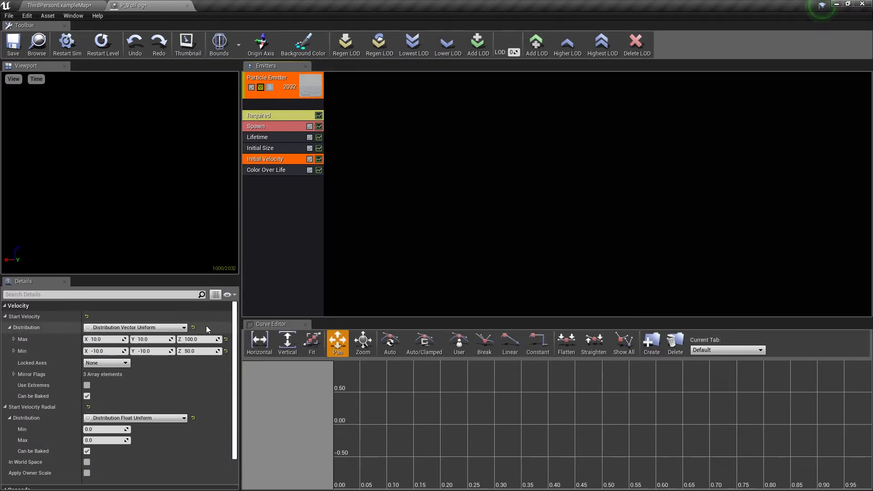
click(178, 328)
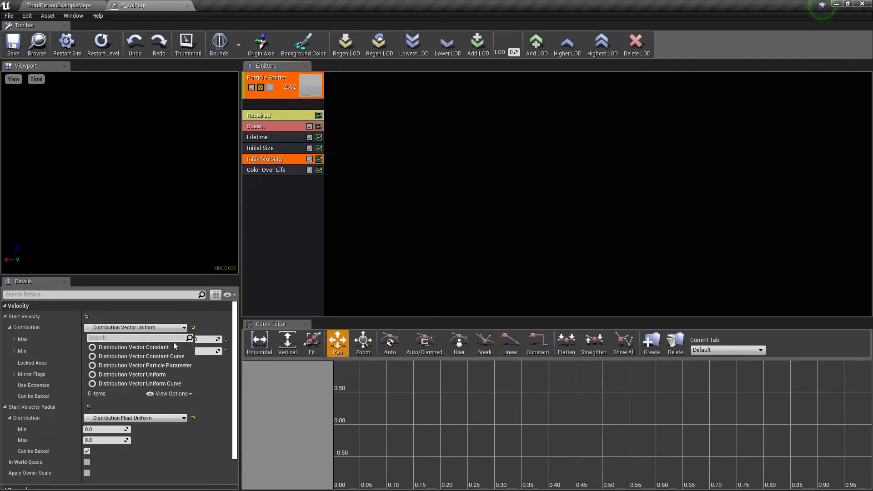
click(173, 328)
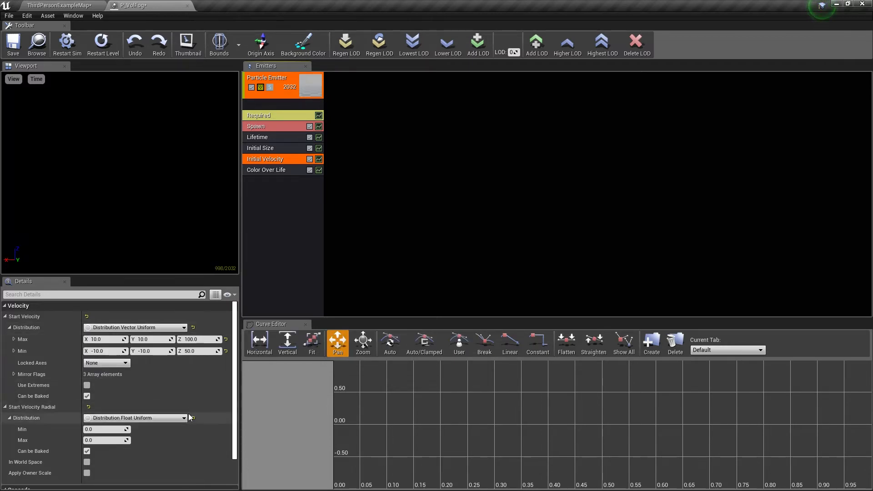
scroll(188, 413, down, 2)
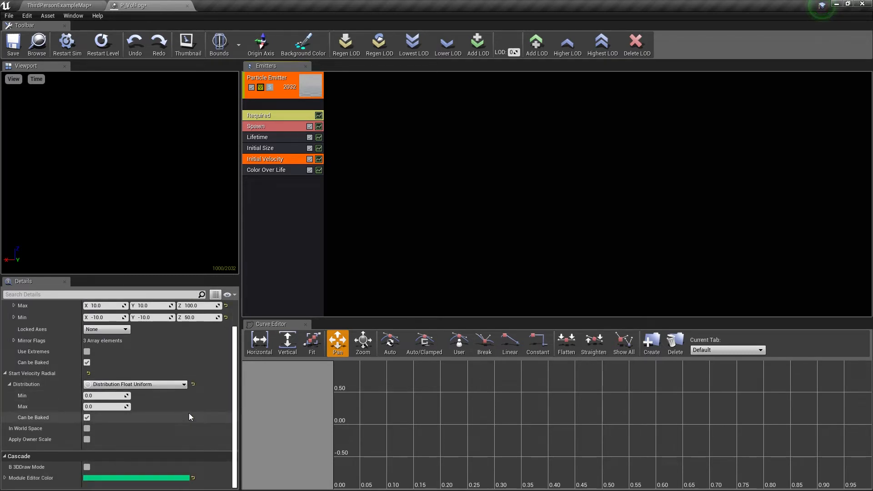
scroll(190, 416, up, 2)
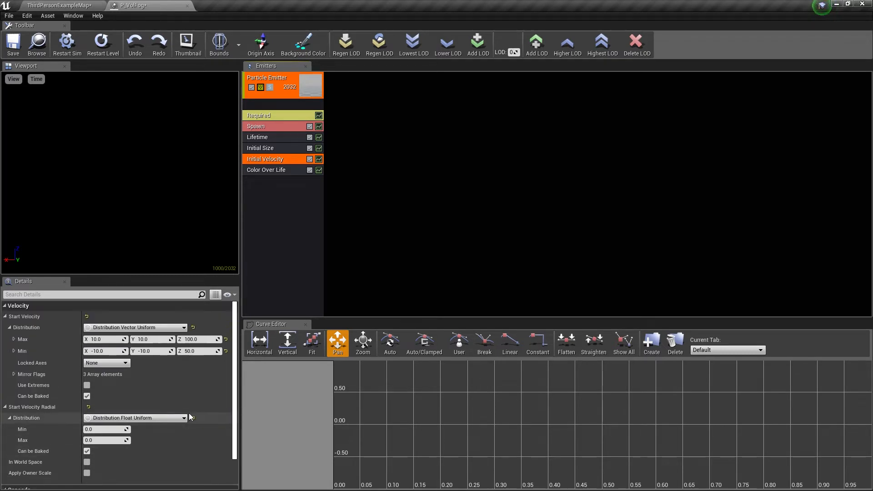
click(179, 327)
click(166, 347)
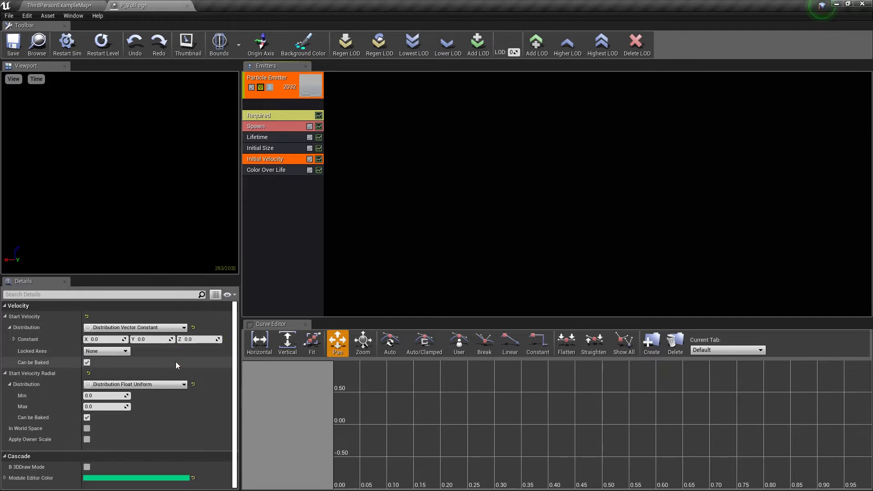
text(0.1)
key(Return)
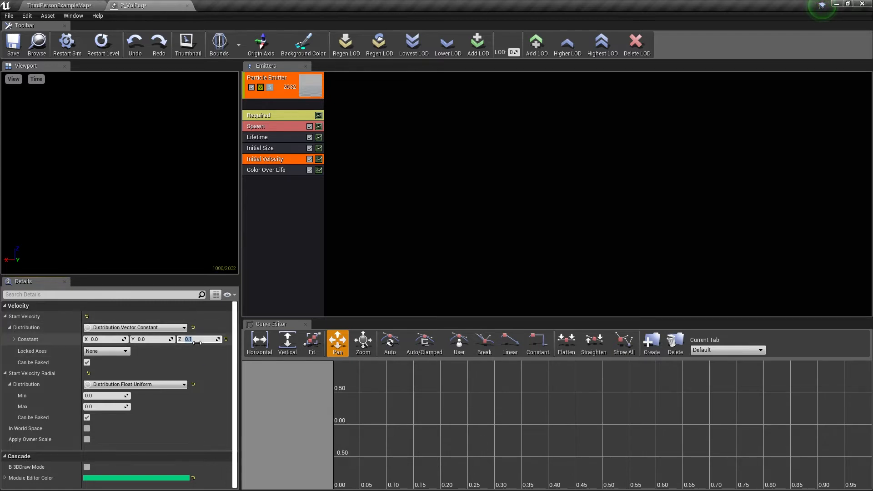
- Save the P_VolFog particle system, and save the current level along with all other modified assets
click(266, 171)
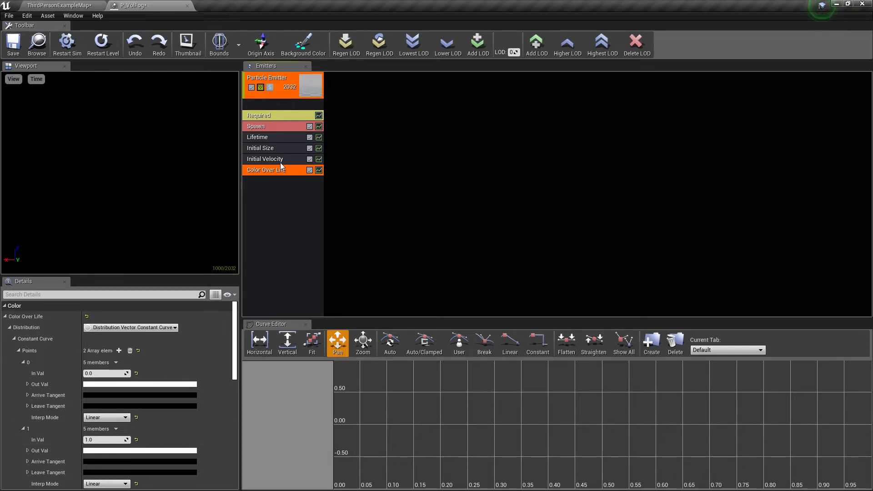
click(16, 40)
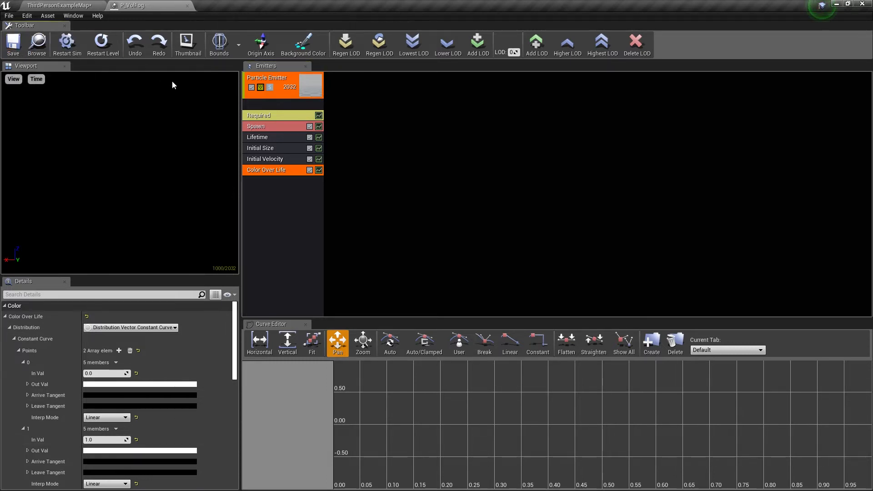
click(88, 5)
click(175, 34)
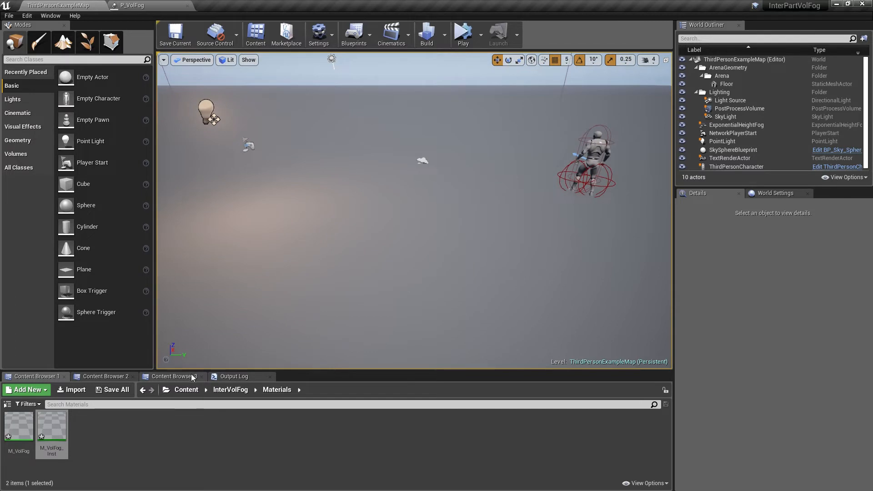
click(113, 389)
click(518, 333)
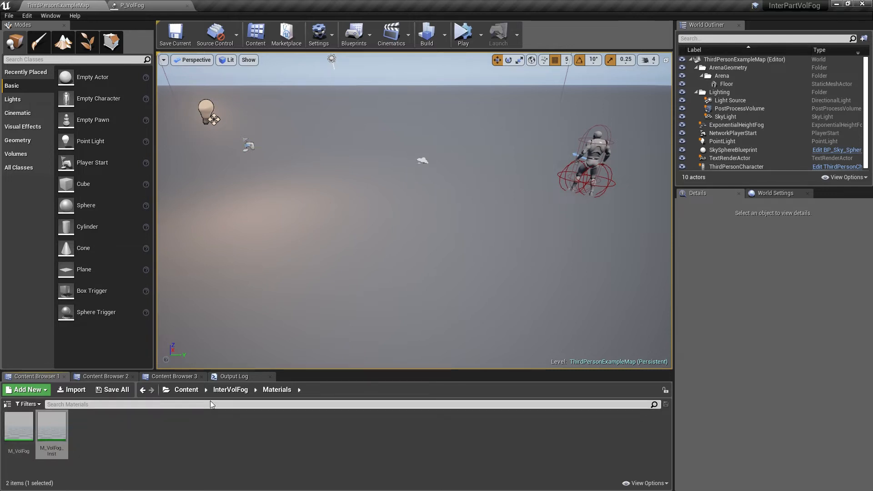
- Open the M_VolFog material and the M_VolFog_Inst material instance in their editors, and return to the level
double_click(29, 439)
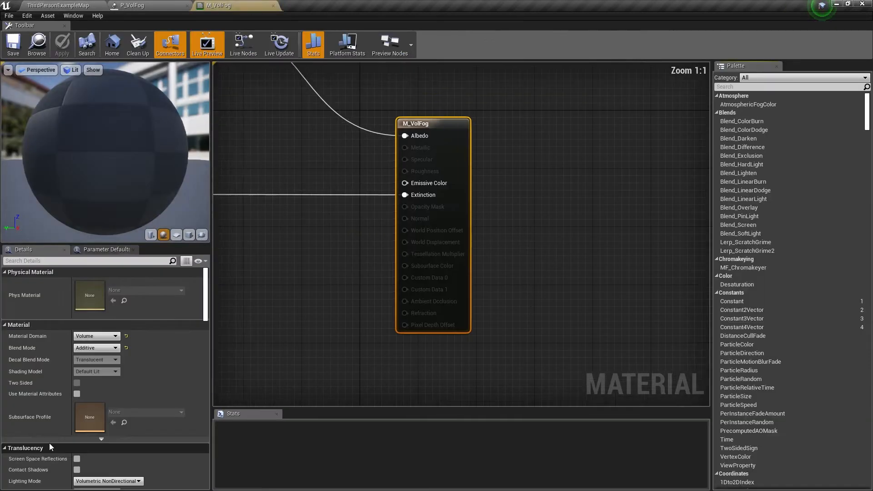
click(62, 6)
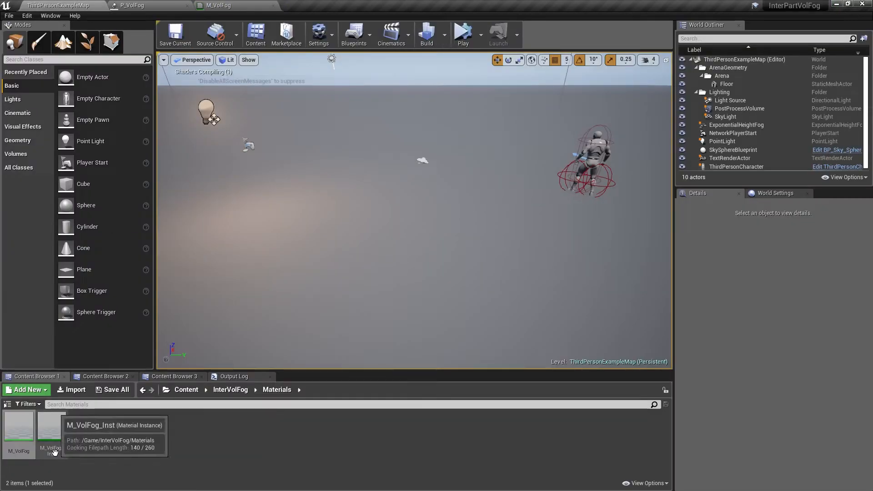
double_click(55, 420)
click(167, 4)
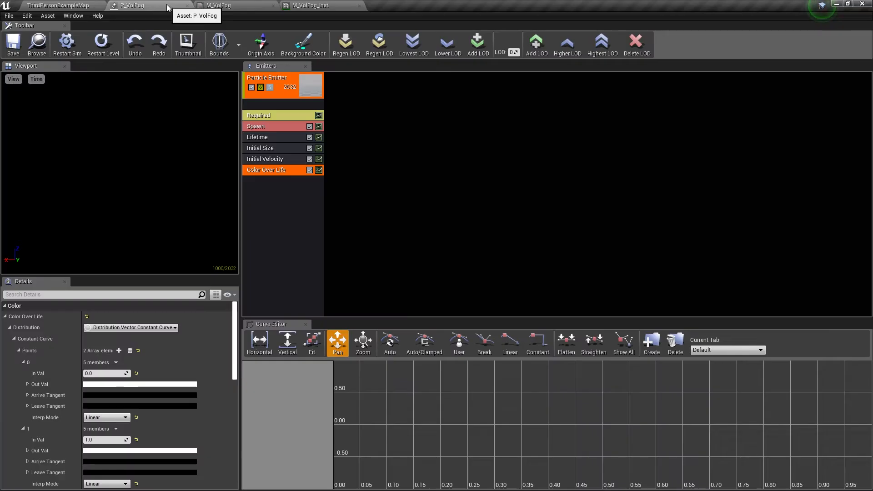
click(68, 6)
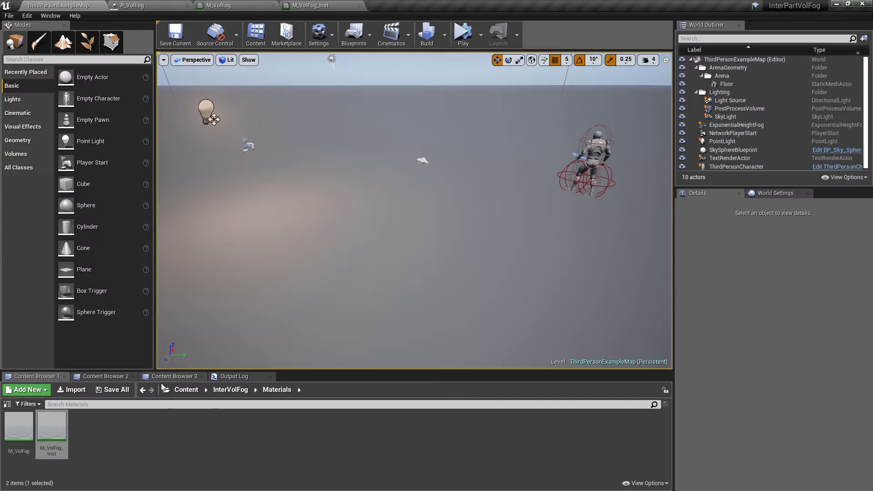
- Place the P_VolFog particle system from the InterVolFog Particles folder on the level floor beside the third-person character
click(231, 390)
double_click(81, 443)
right_drag(321, 280, 516, 250)
click(19, 426)
drag(19, 426, 356, 254)
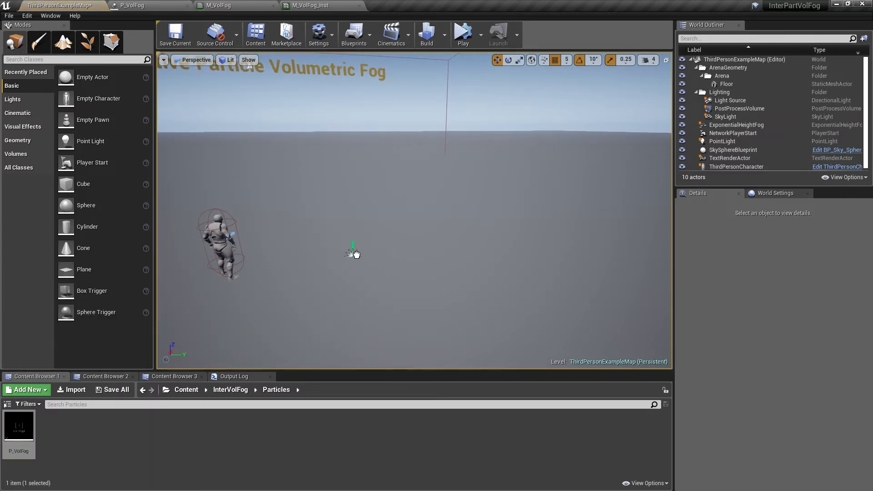
drag(409, 247, 408, 245)
- Test the fog by moving the P_VolFog emitter up and down repeatedly, leaving it at about Y 1270, Z 585
drag(411, 213, 409, 121)
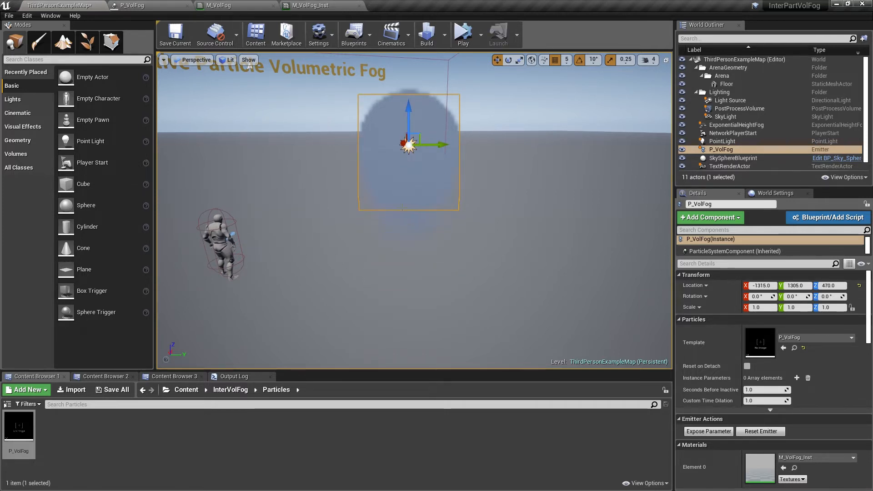
drag(411, 116, 411, 197)
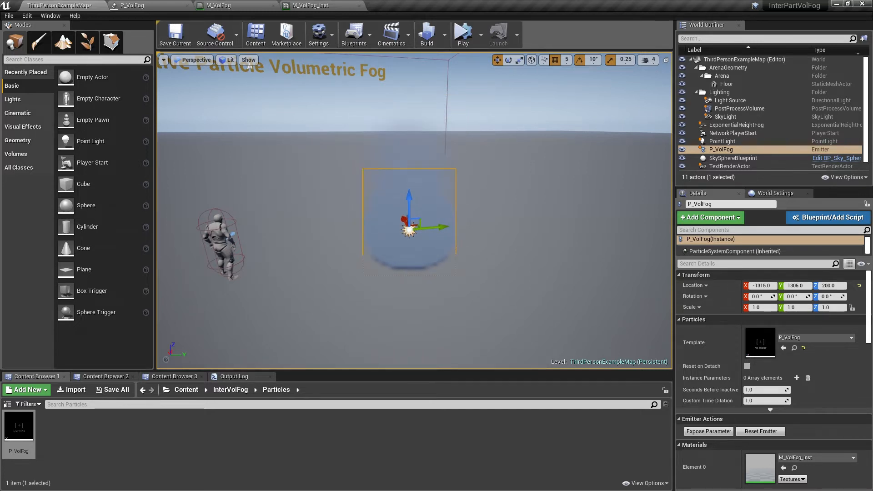
drag(406, 204, 408, 71)
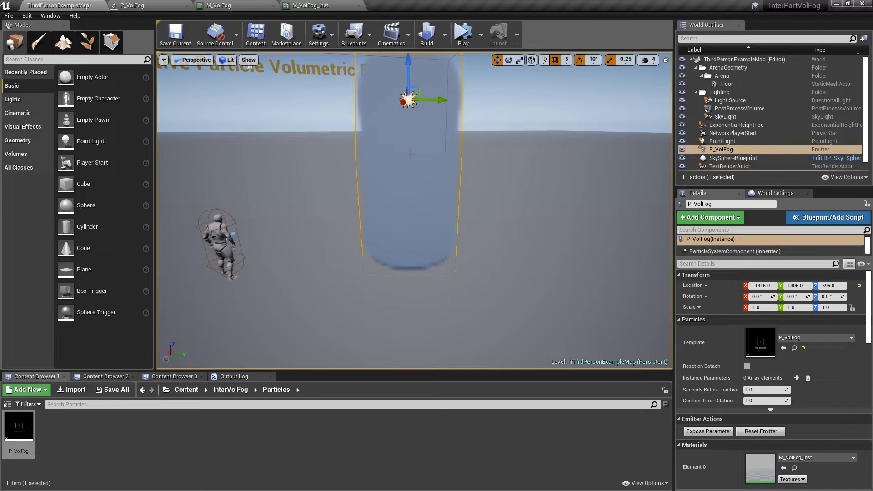
right_drag(406, 194, 394, 158)
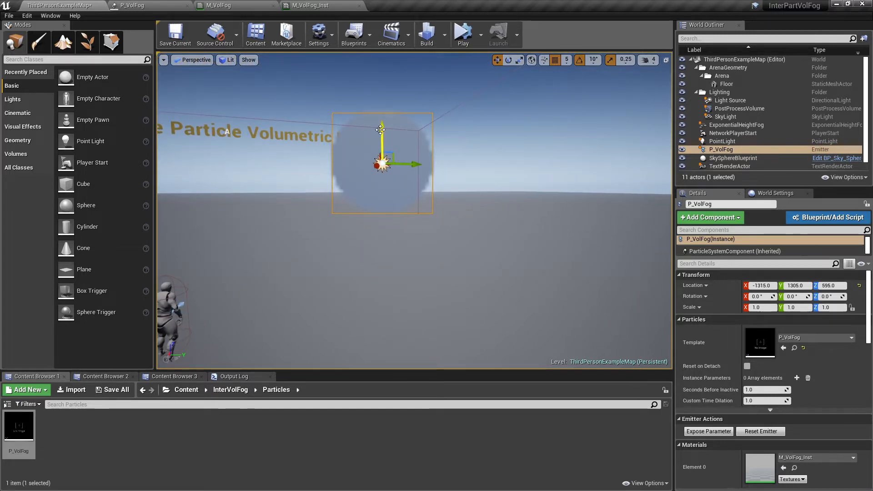
drag(381, 130, 381, 217)
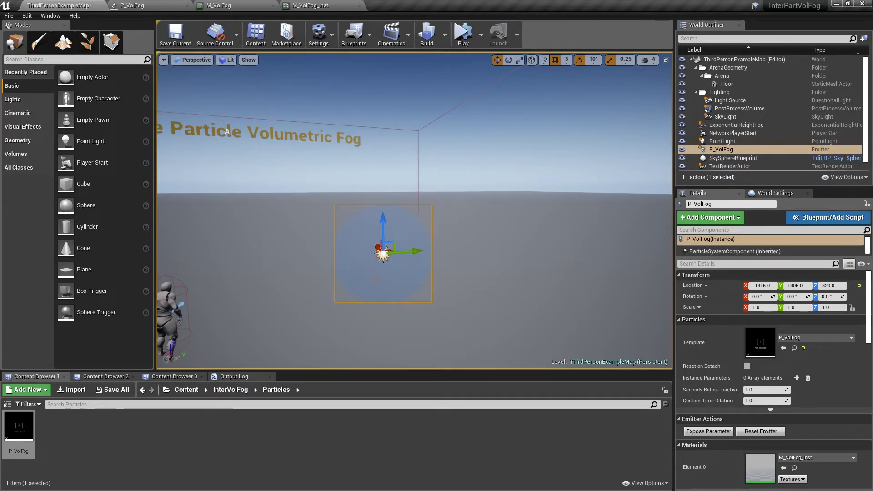
drag(386, 249, 370, 146)
mouse_move(419, 195)
right_down()
mouse_move(500, 196)
mouse_move(419, 195)
right_up()
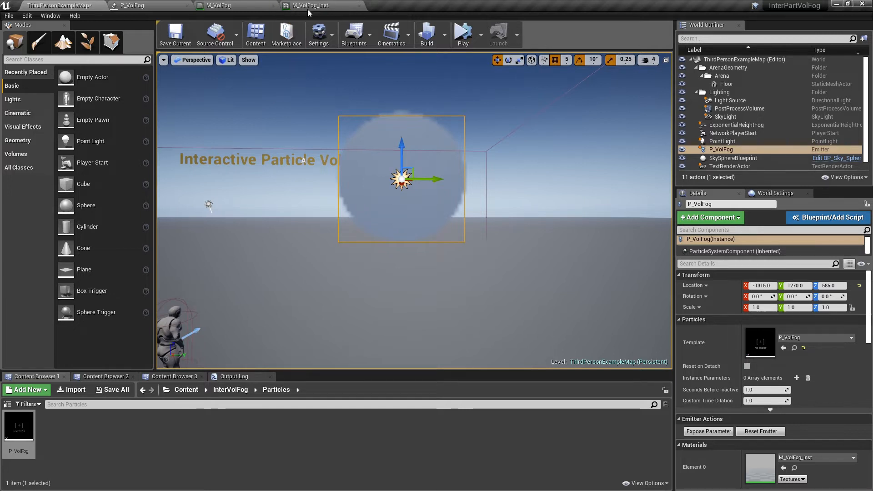
- Add a Cylinder location module to the P_VolFog particle emitter and select it
click(140, 8)
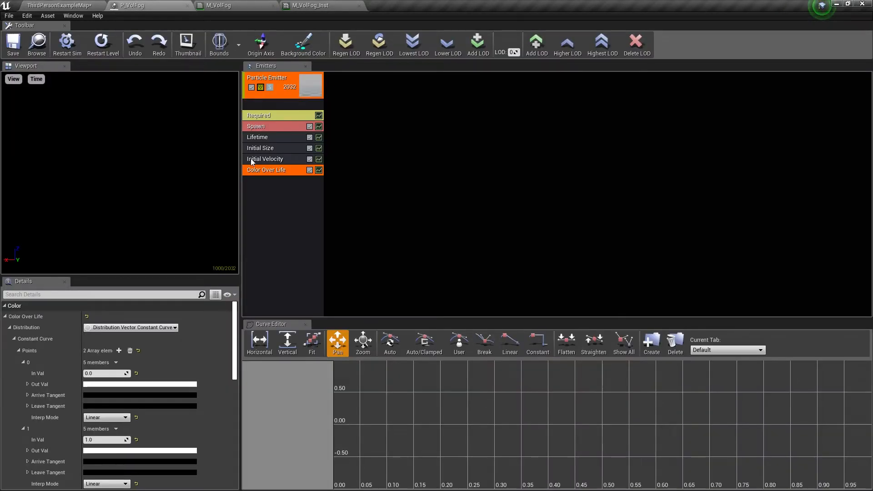
right_click(278, 196)
mouse_move(308, 328)
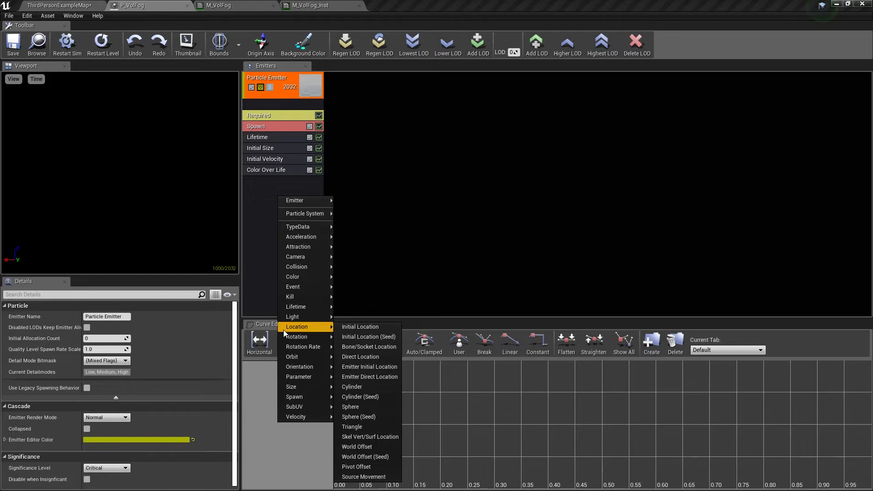
click(356, 387)
click(284, 182)
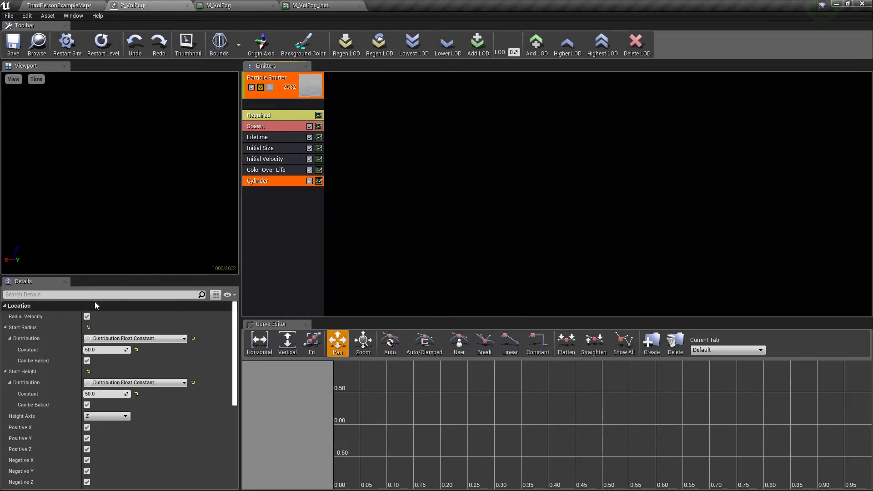
- Set the Cylinder module's Start Radius to Distribution Float Constant with a value of 500
click(167, 339)
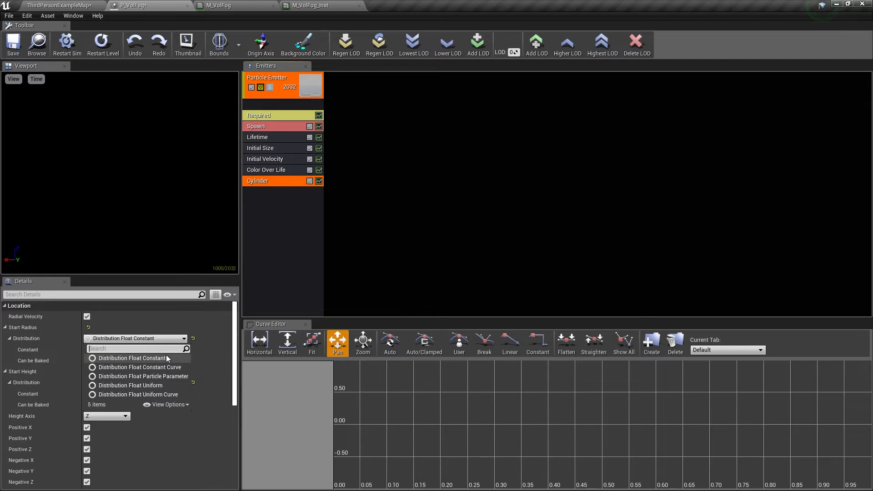
click(165, 358)
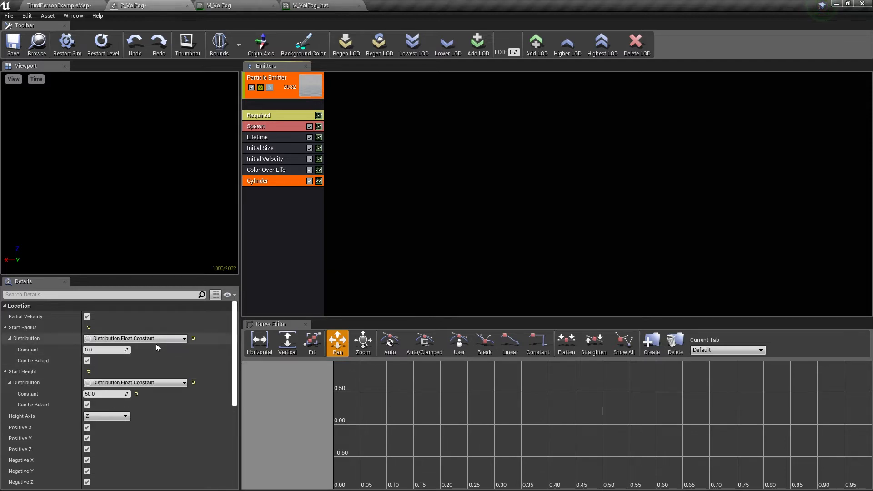
click(103, 350)
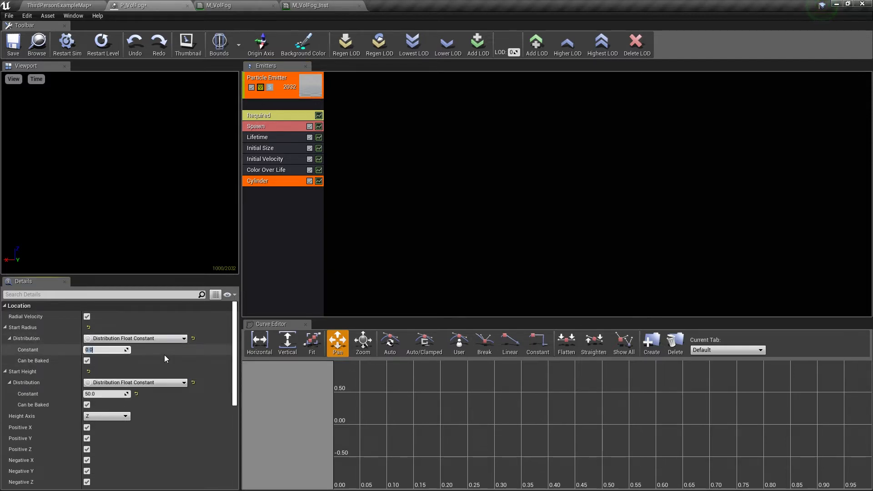
text(500)
key(Return)
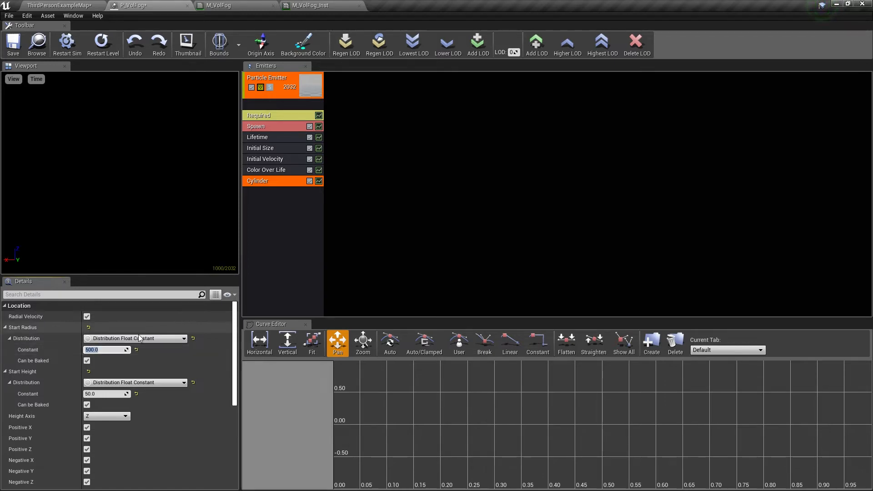
- Set the Cylinder module's Start Height constant to 1.0 and save the particle system
click(105, 394)
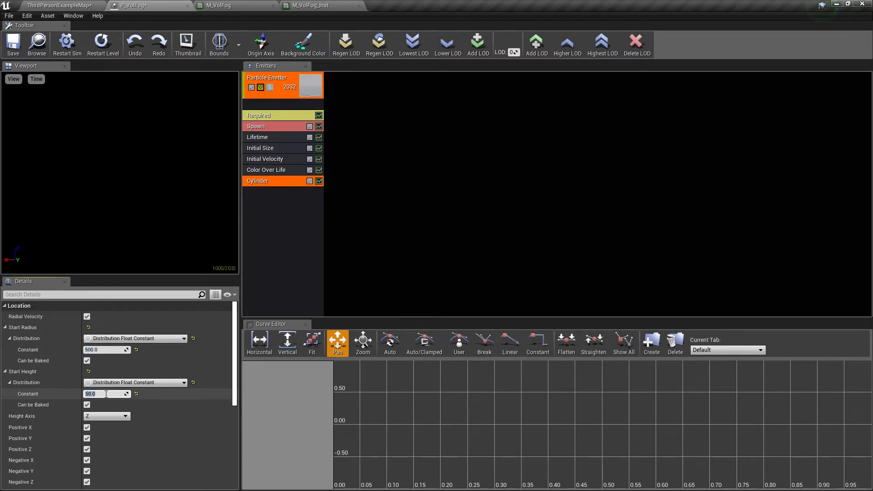
text(1)
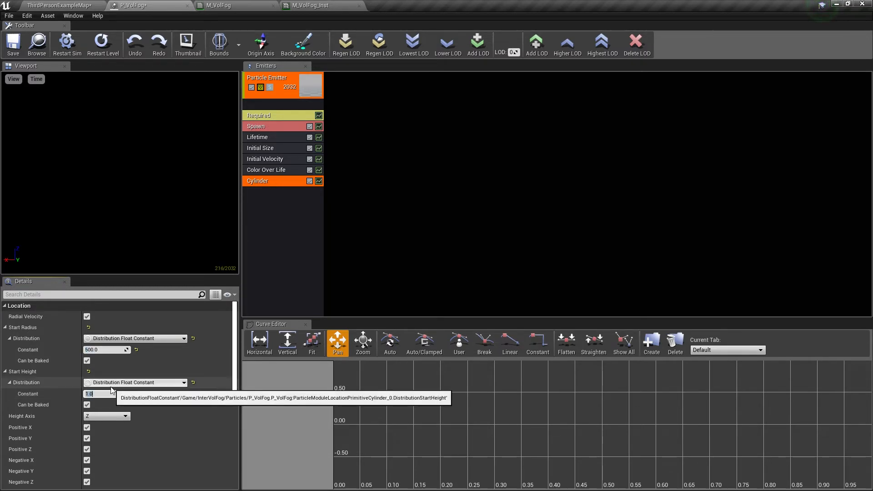
key(Return)
click(14, 44)
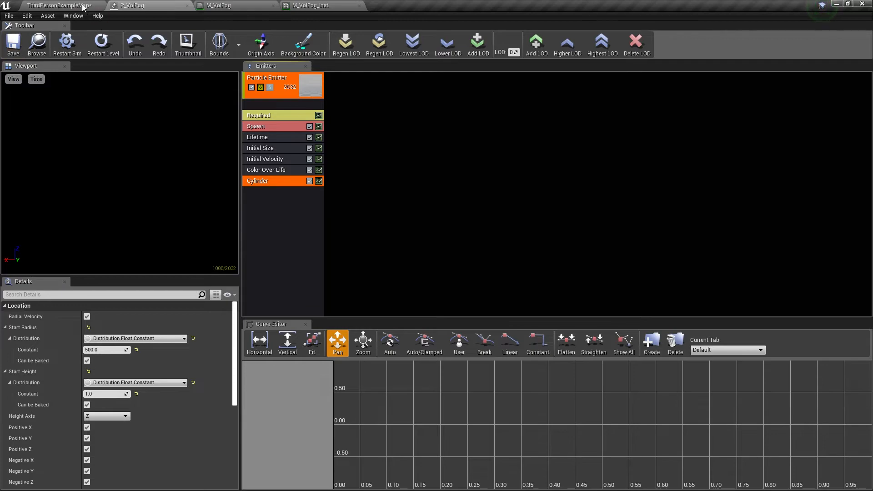
- Move the P_VolFog emitter in the level to about Y 1855, Z 390 and examine the fog disc from above
click(82, 8)
mouse_move(400, 191)
right_down()
mouse_move(400, 227)
mouse_move(400, 193)
right_up()
key(s)
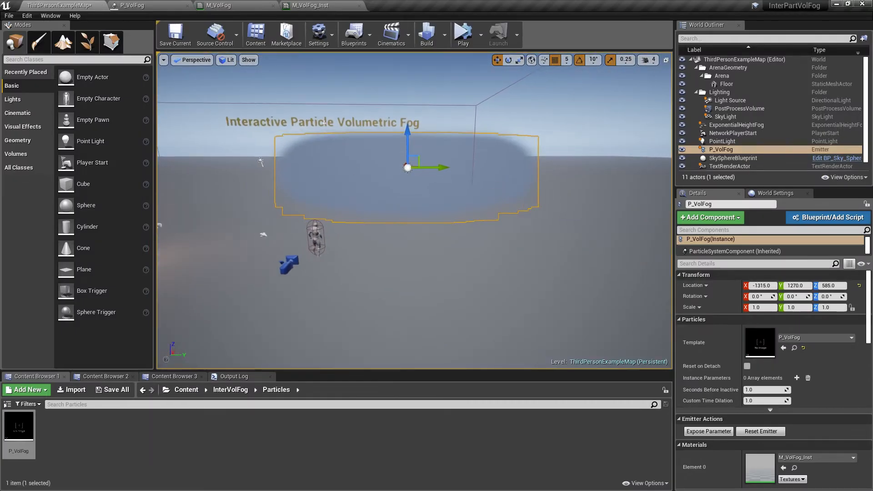
key(w)
drag(407, 145, 542, 220)
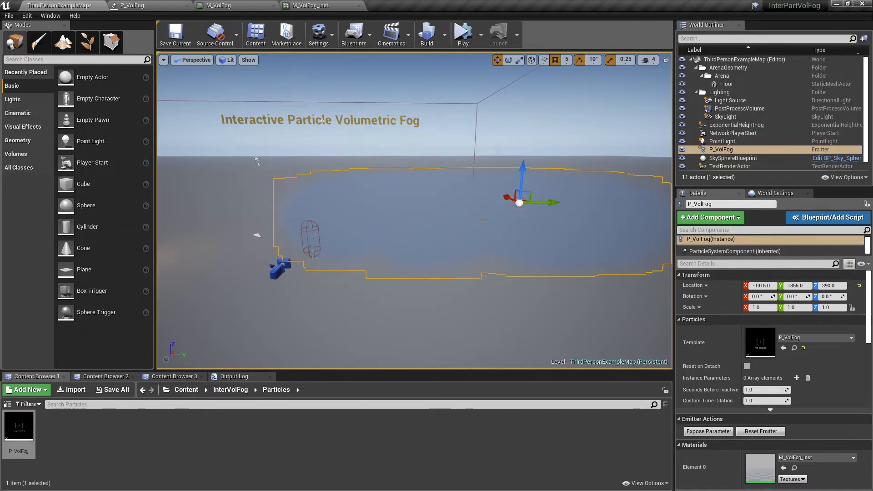
key(f)
key(w)
right_drag(414, 210, 409, 288)
key(s)
key(w)
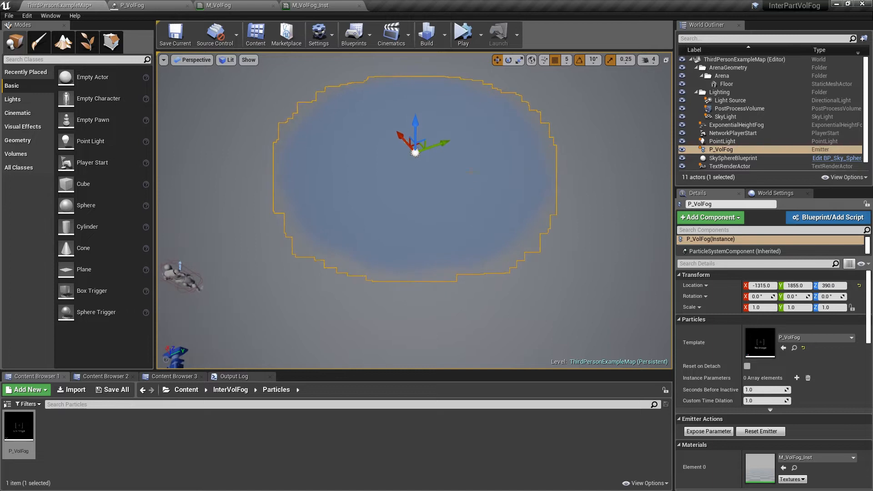
- Lower the P_VolFog emitter to Z 320 and detach its particle editor as a floating window with the Initial Size module's details readable
drag(419, 123, 414, 135)
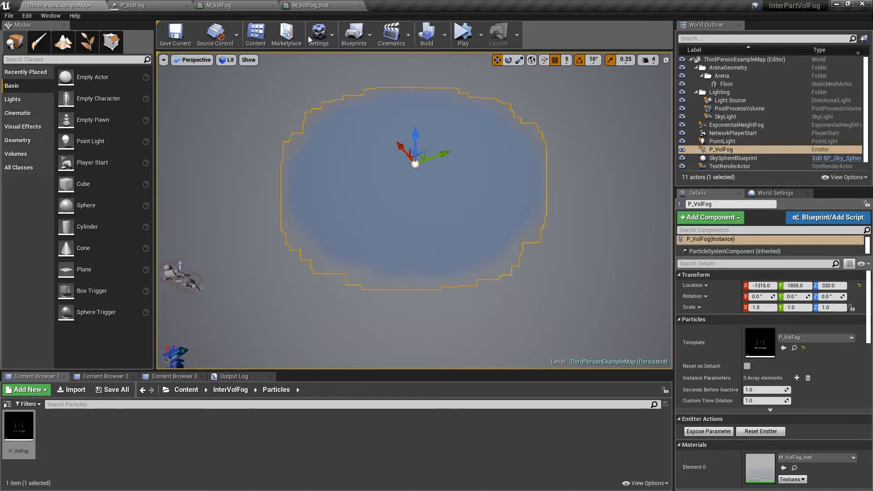
drag(153, 11, 520, 142)
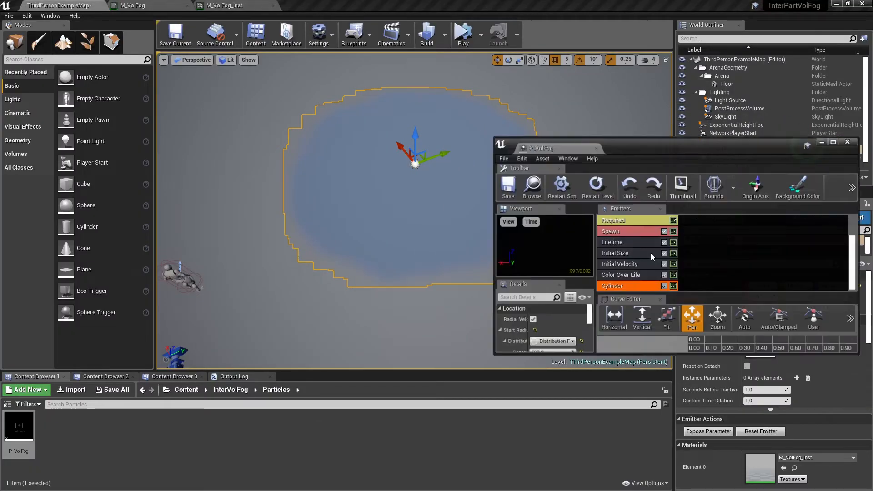
click(628, 253)
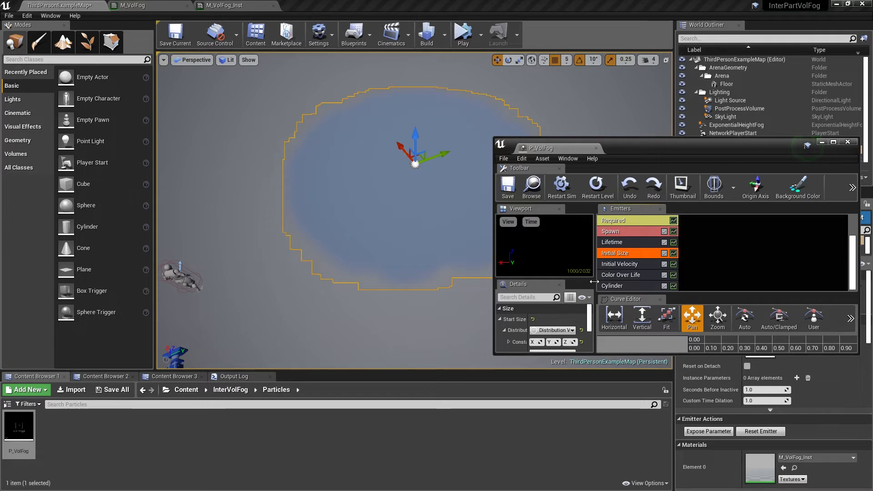
drag(595, 294, 668, 285)
- Try an Initial Size X of 1000 and raise the emitter off the floor to inspect the enlarged fog
click(569, 342)
text(100)
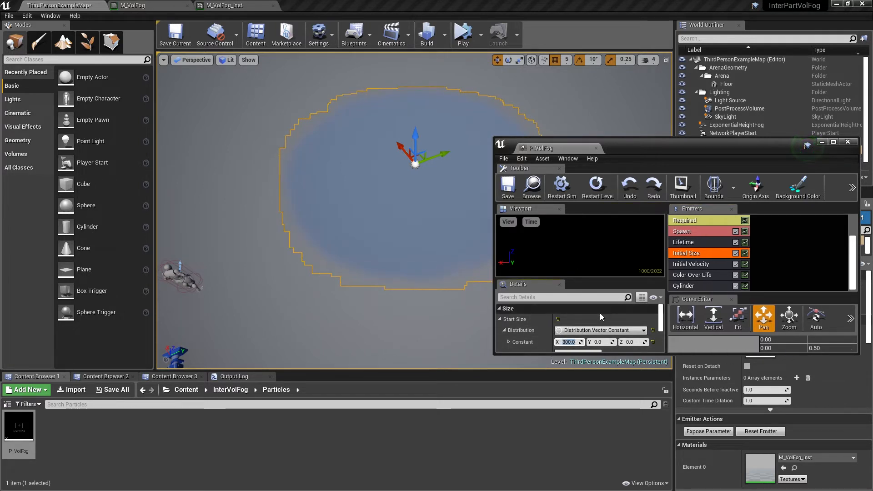
text(0)
key(Return)
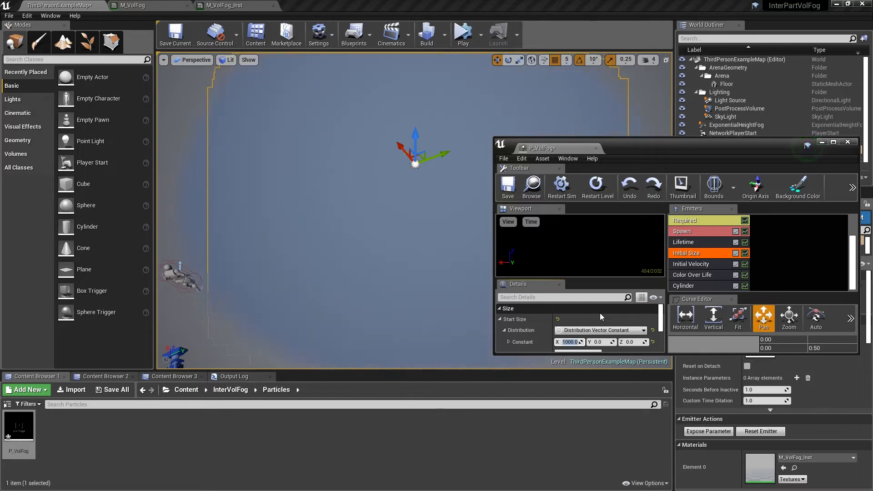
right_drag(437, 273, 403, 218)
key(s)
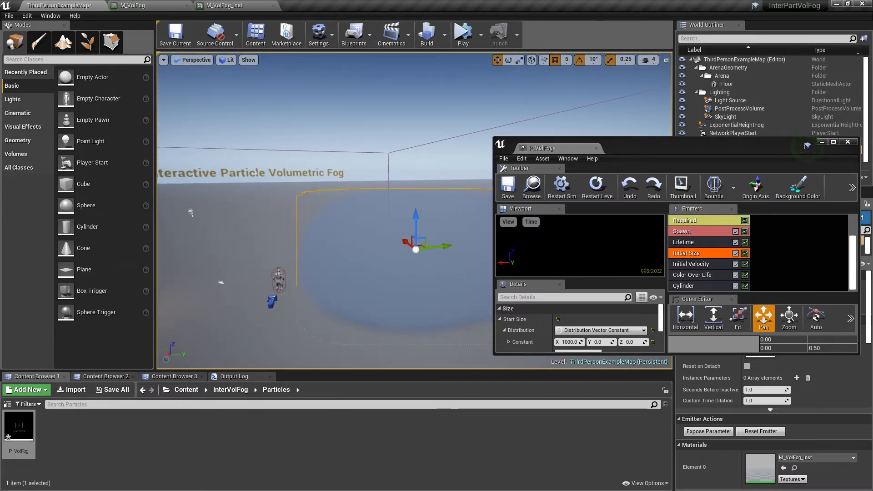
drag(416, 228, 416, 151)
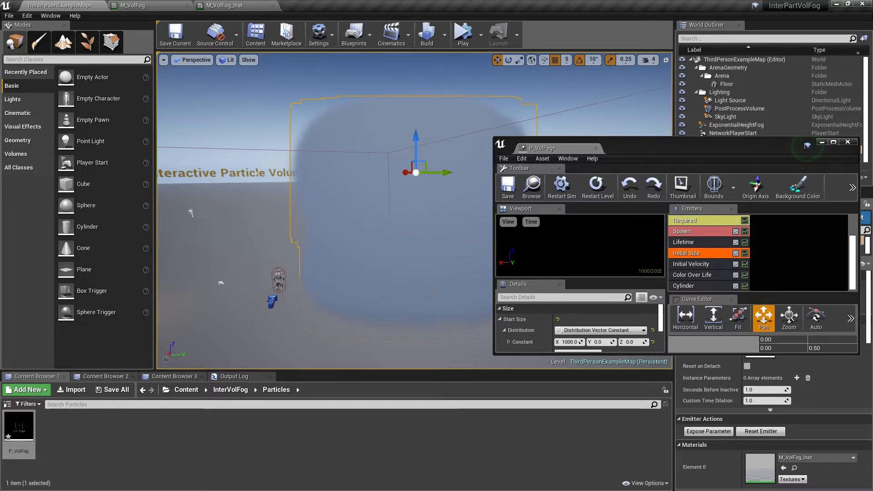
- Set the Initial Size module's Start Size X to 200 and lower the emitter toward the floor
click(569, 341)
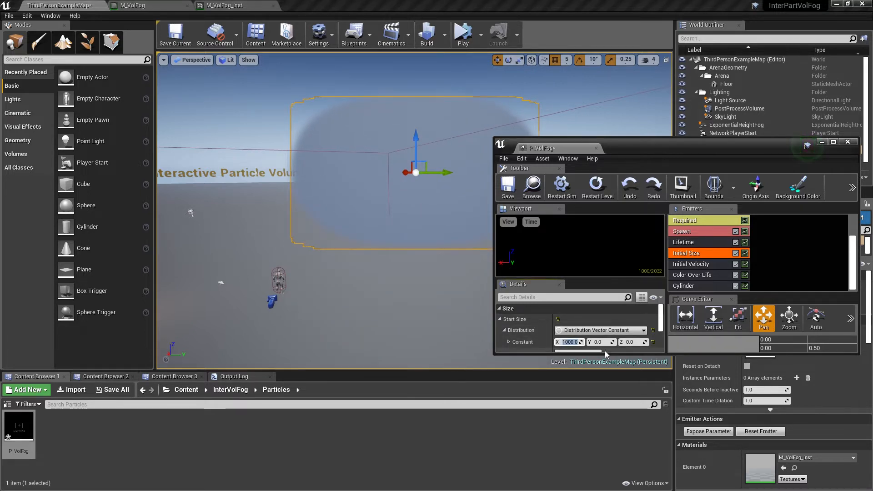
key(Return)
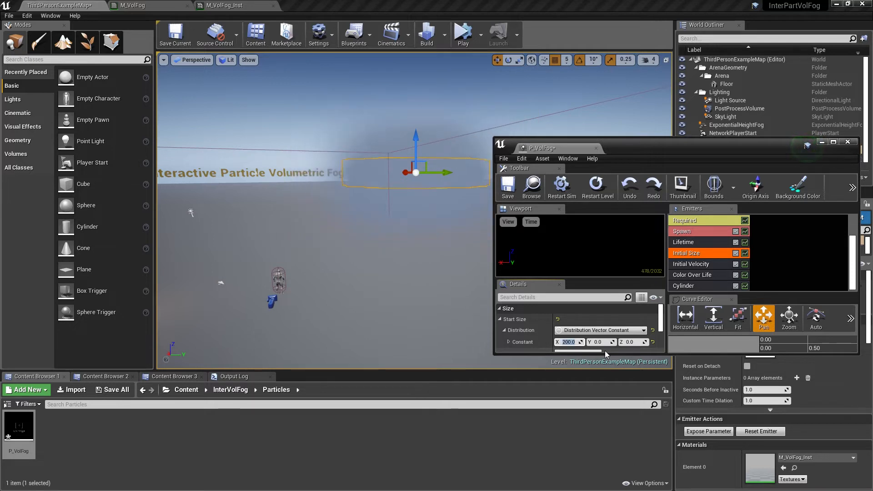
mouse_move(480, 165)
right_down()
mouse_move(471, 76)
mouse_move(471, 182)
mouse_move(473, 173)
right_up()
key(w)
key(s)
drag(405, 182, 405, 200)
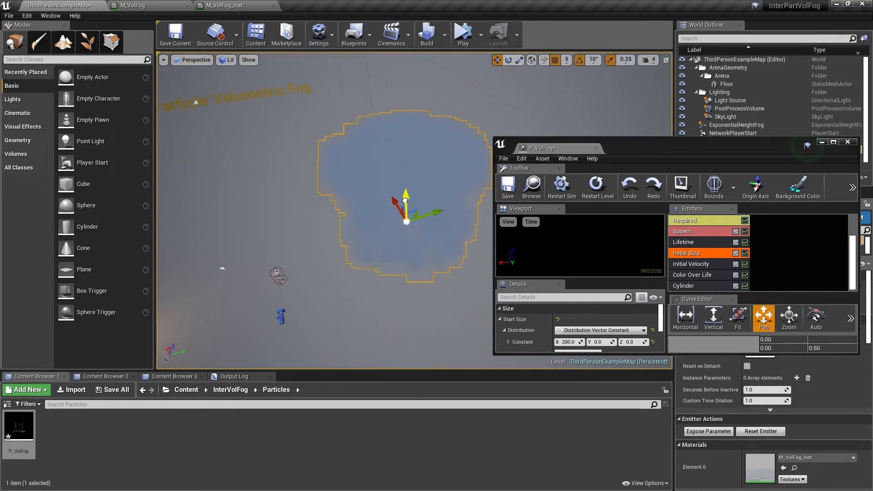
- Fine-tune the P_VolFog emitter's height near the floor while checking the flat fog disc from several angles
key(w)
right_drag(394, 251, 443, 227)
key(s)
key(w)
key(s)
key(w)
right_drag(380, 200, 381, 200)
key(s)
drag(396, 141, 392, 163)
right_drag(392, 162, 407, 214)
key(s)
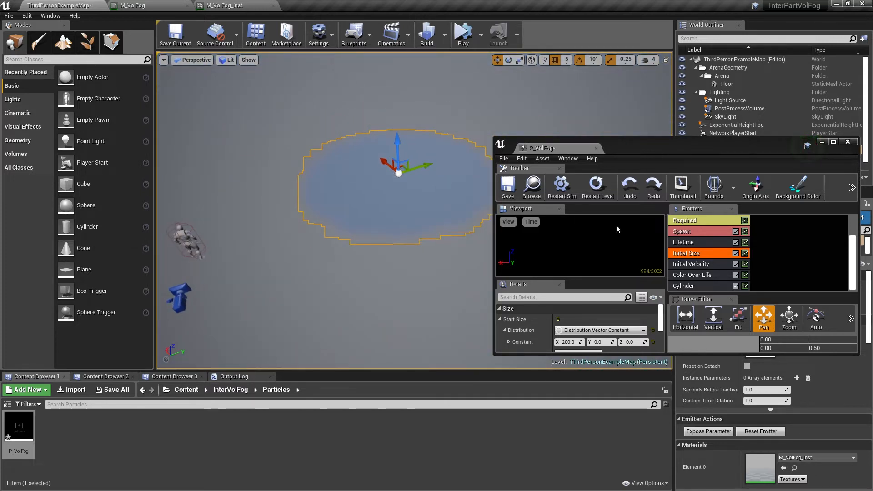
- Try a Start Radius of 1000 on the Cylinder module, inspect the spread, and restore it to 500
click(698, 282)
scroll(611, 332, down, 2)
click(575, 323)
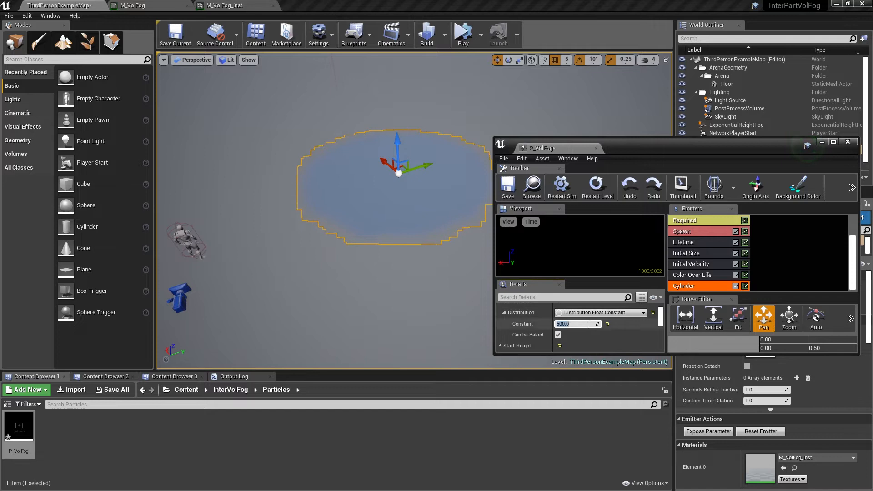
key(Return)
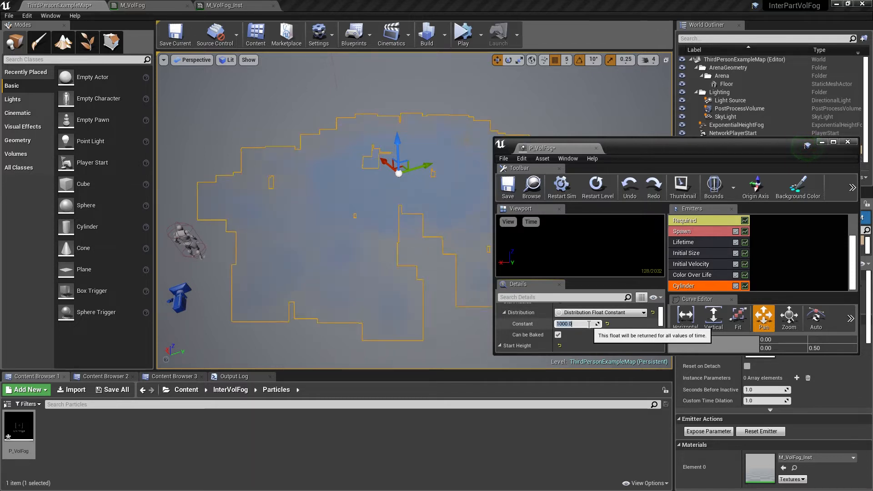
right_drag(351, 228, 382, 255)
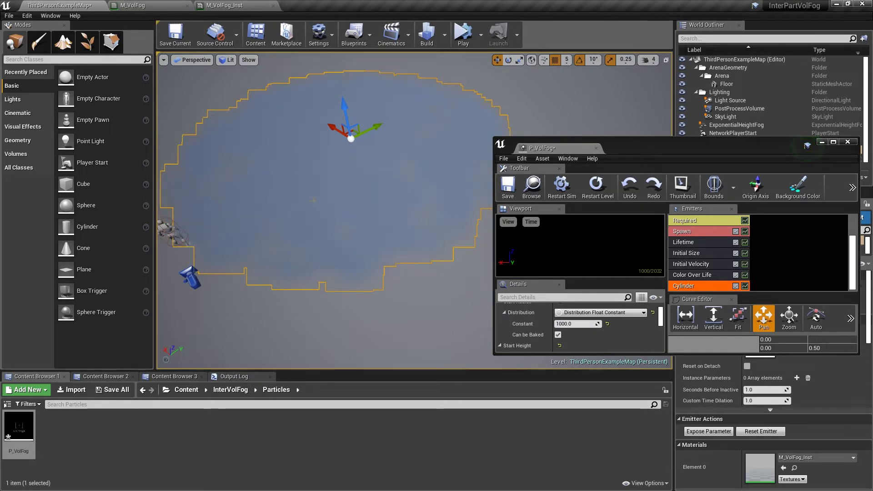
click(569, 323)
text(500)
key(Return)
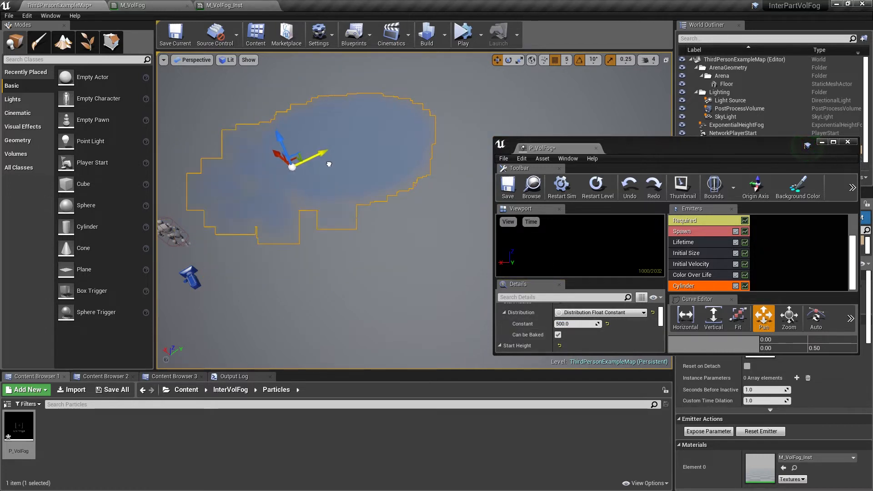
- Reposition the P_VolFog emitter along the Y axis, check the fog disc against the floor, and save the particle system
right_drag(329, 164, 283, 169)
key(w)
key(w)
drag(382, 168, 413, 162)
right_drag(413, 162, 440, 136)
key(w)
key(s)
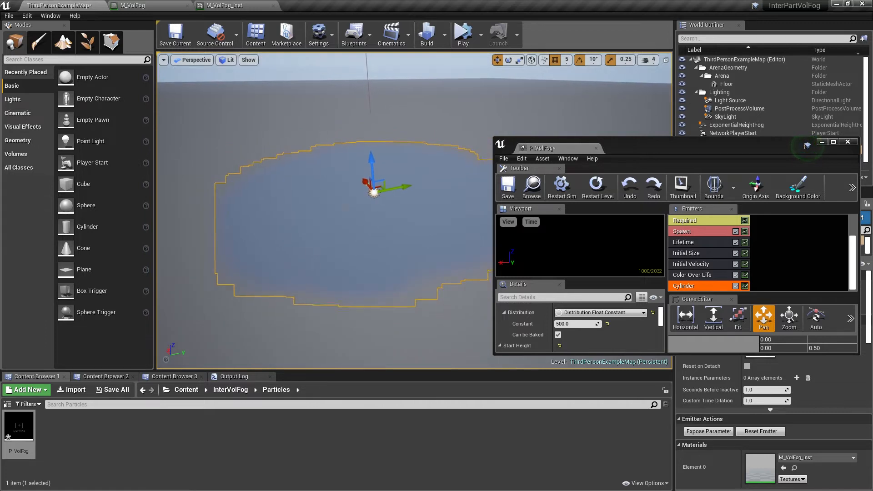
click(508, 186)
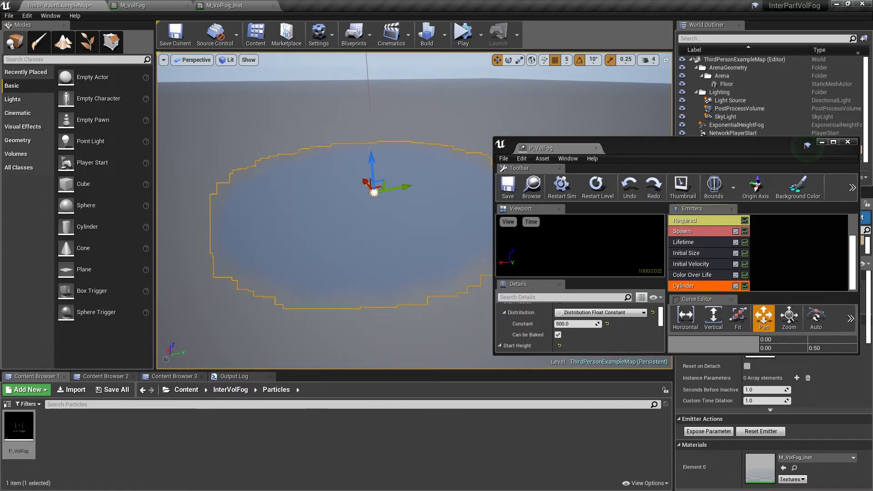
- Set the Color parameter of M_VolFog_Inst to a paler blue, hex sRGB EEF5FFFF, and save
click(226, 7)
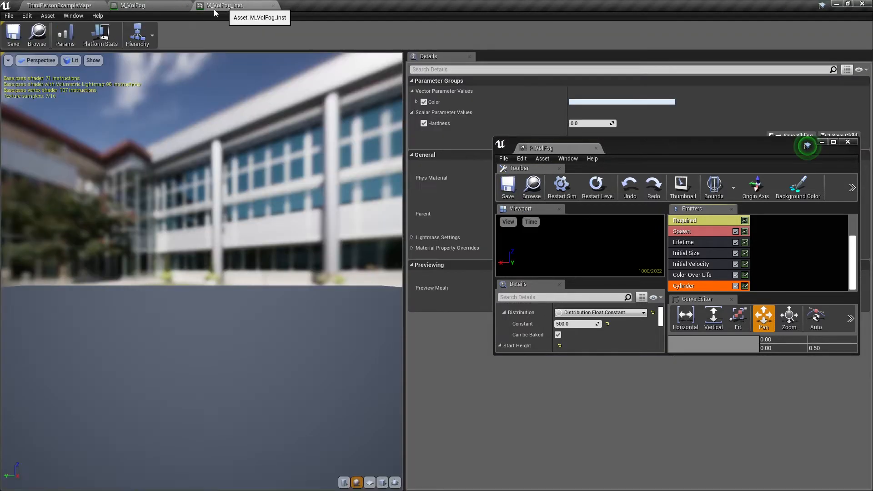
click(579, 102)
drag(698, 205, 699, 210)
drag(716, 154, 717, 139)
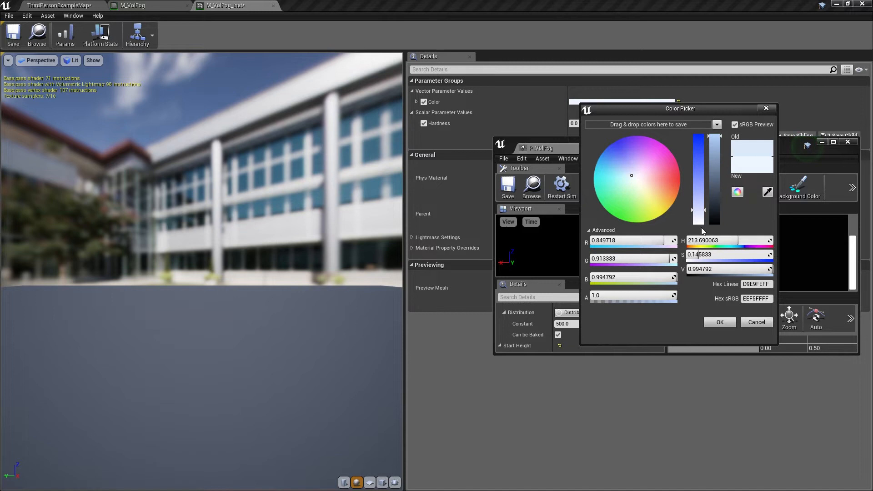
click(719, 322)
click(508, 186)
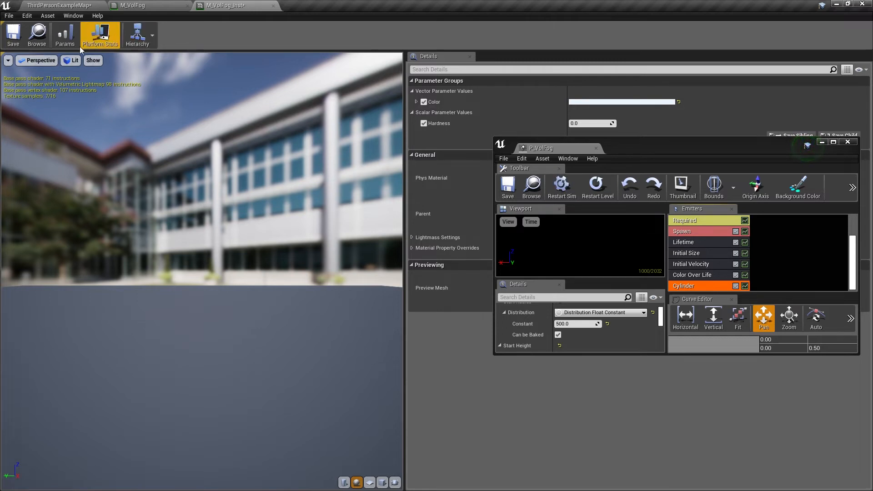
- Return to ThirdPersonExampleMap, move the floating P_VolFog editor aside, and examine the recolored fog disc
click(63, 6)
right_drag(318, 191, 336, 241)
key(w)
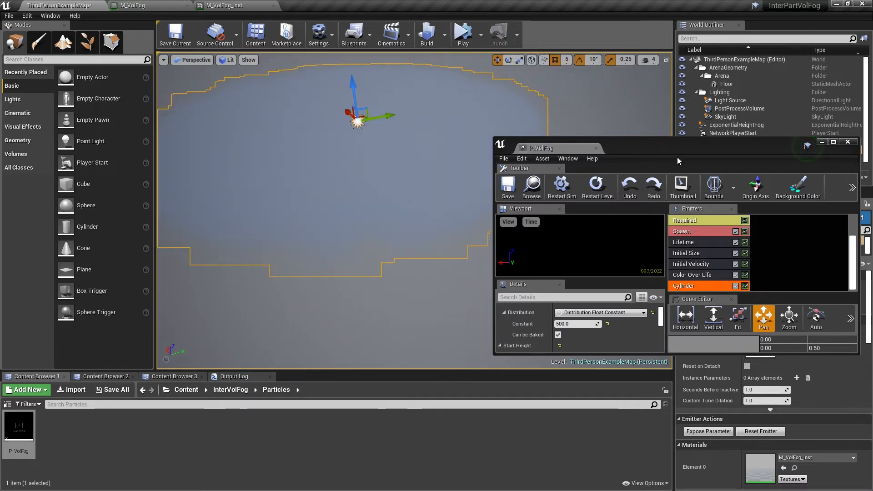
drag(657, 147, 738, 146)
right_drag(409, 204, 364, 200)
key(w)
key(s)
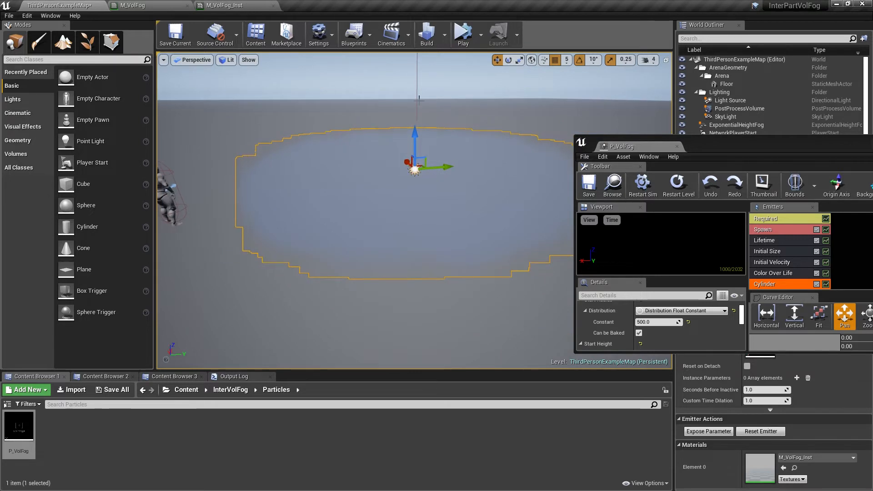
- Simulate the level, possess the character, run it through the fog disc, and end the play session
click(418, 86)
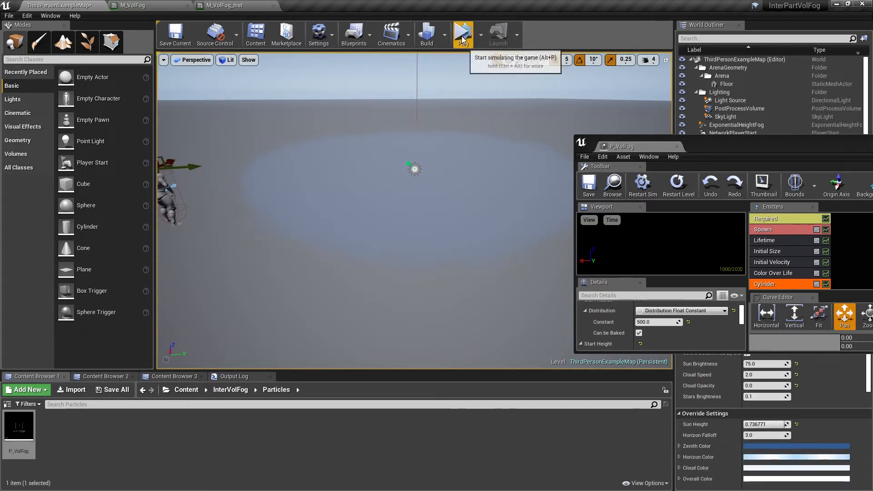
click(463, 40)
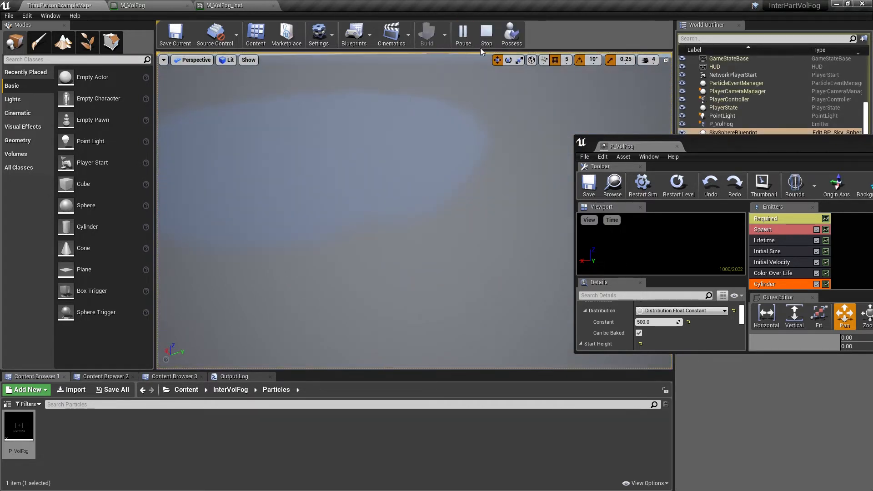
click(511, 35)
click(426, 121)
key(w)
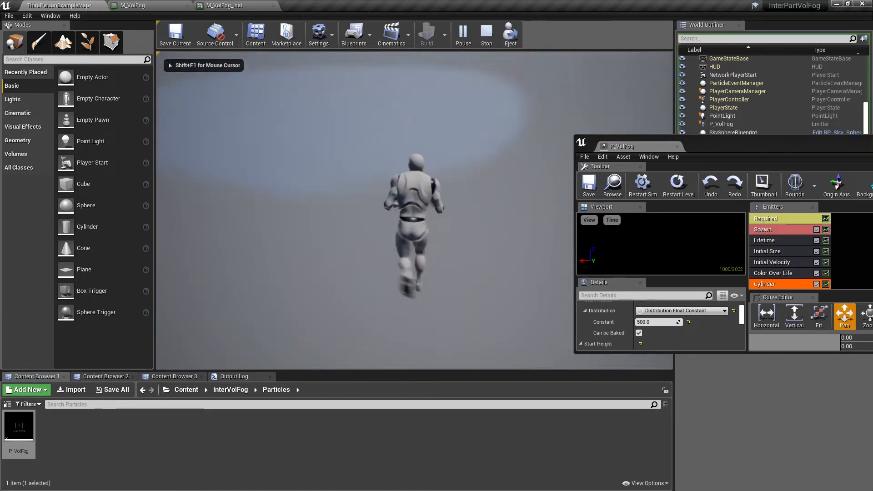
key(w)
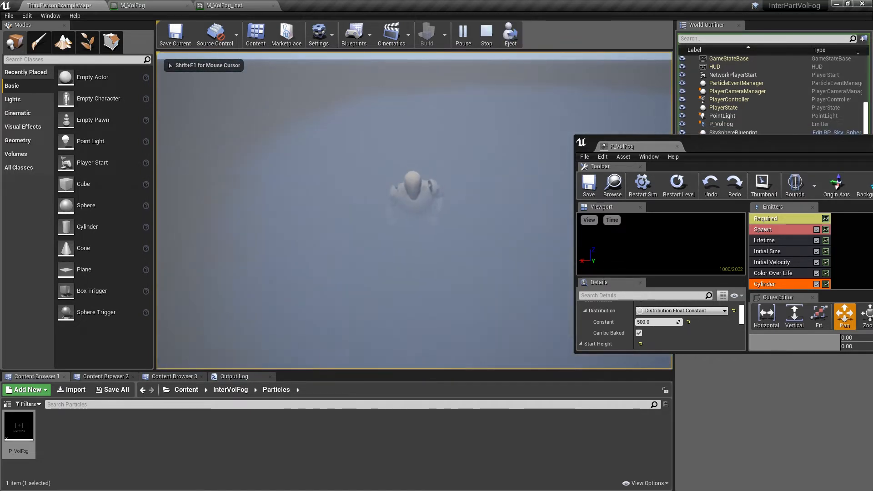
key(d)
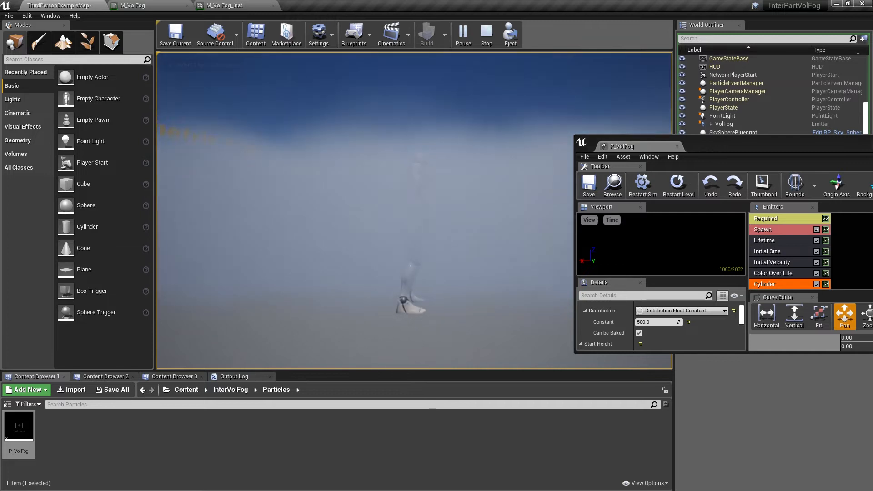
key(s)
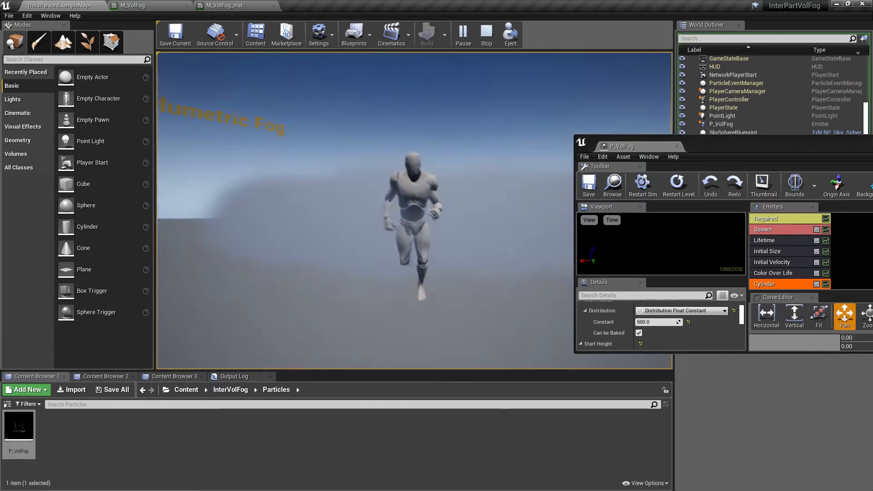
key(Escape)
- Select the P_VolFog emitter, play the level, run the character repeatedly through the fog disc, and end the play session
click(402, 156)
right_drag(402, 156, 268, 109)
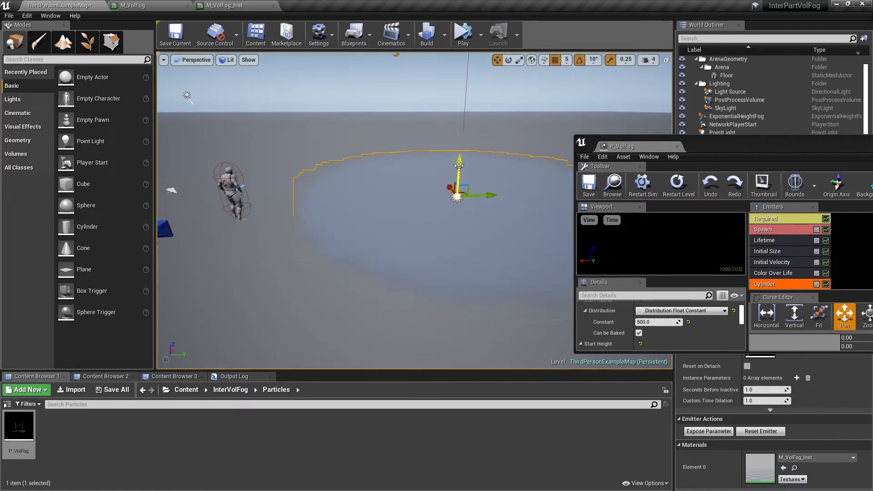
click(460, 39)
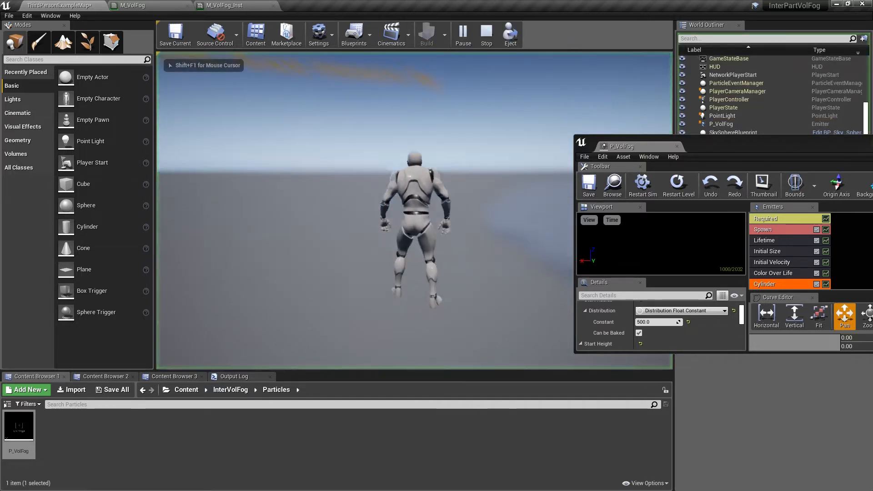
key(w)
key(w)
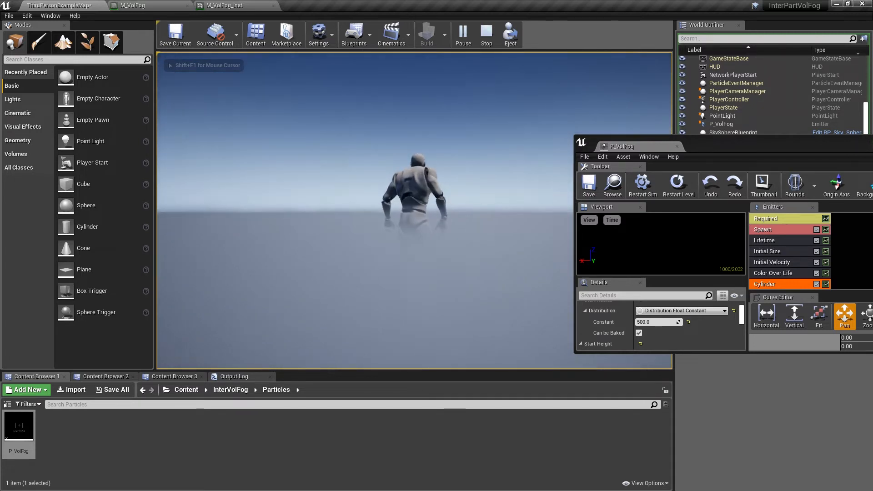
key(d)
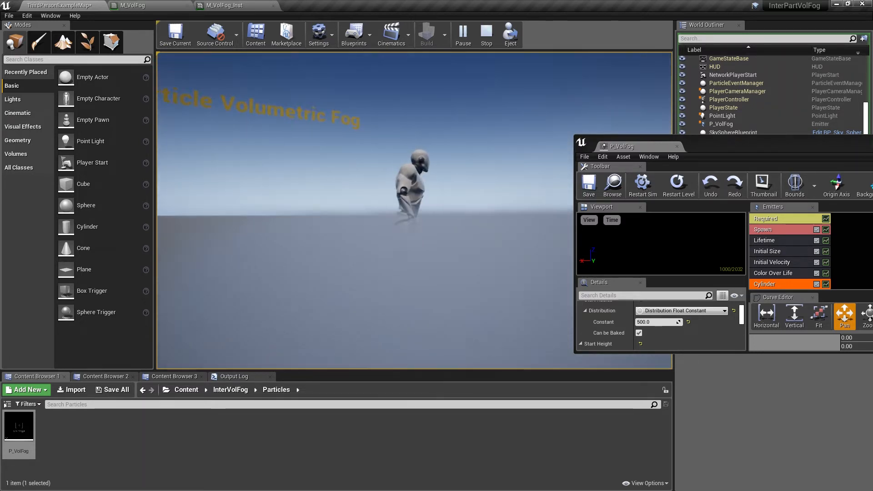
key(w)
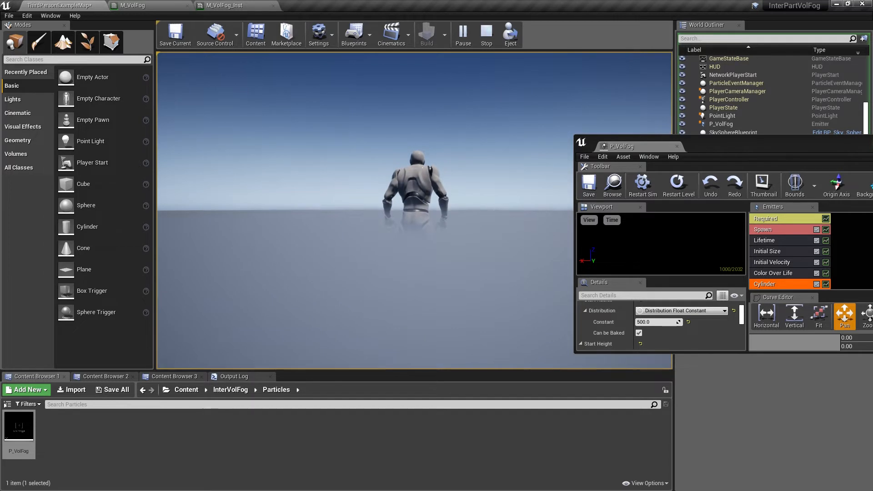
key(d)
key(s)
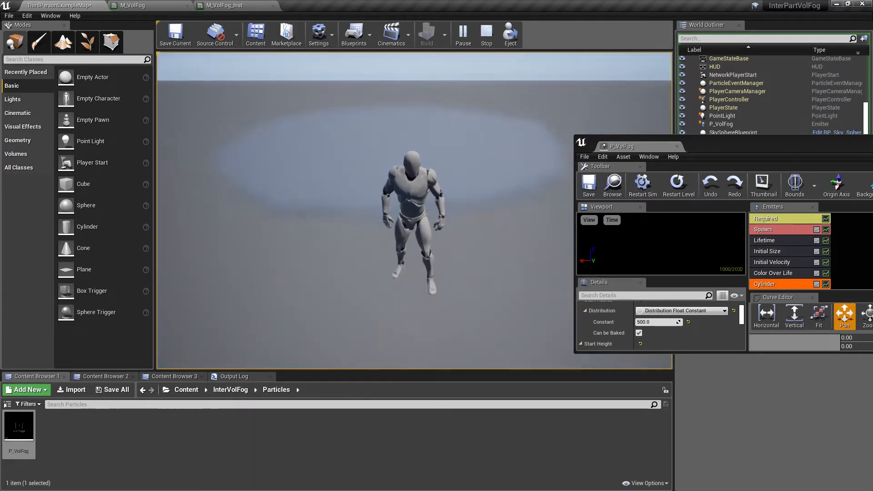
key(w)
key(s)
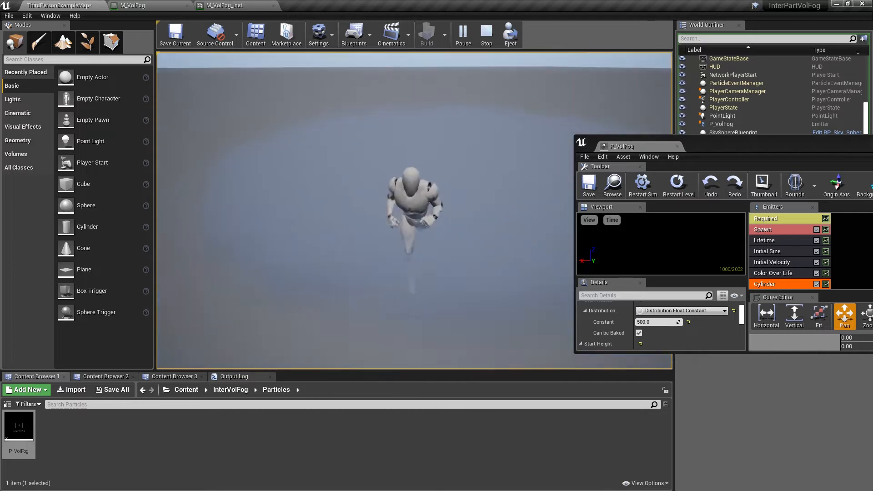
key(w)
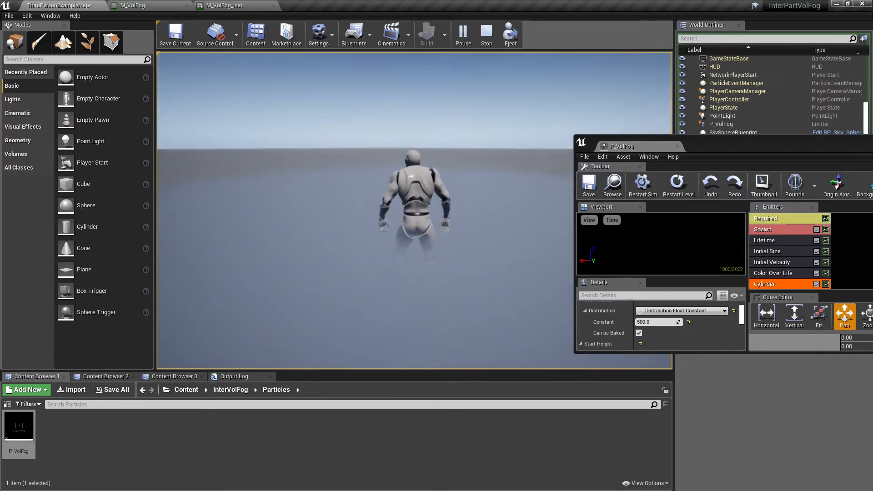
key(w)
key(s)
key(w)
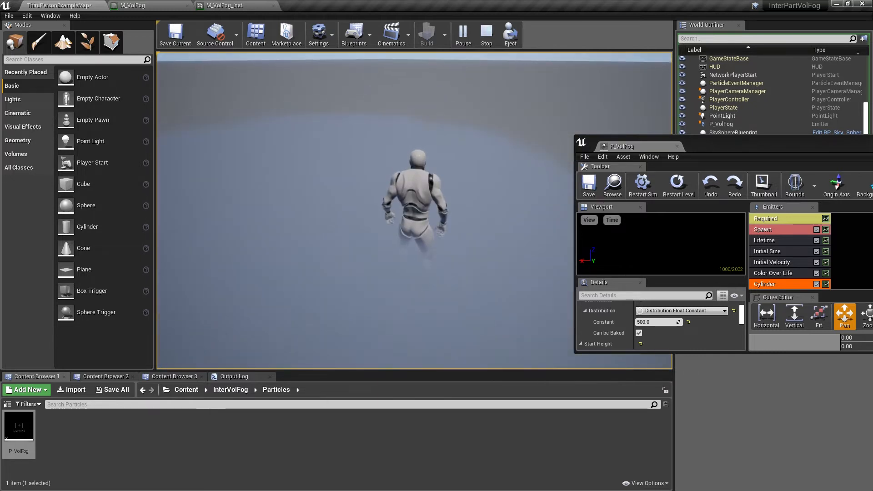
key(w)
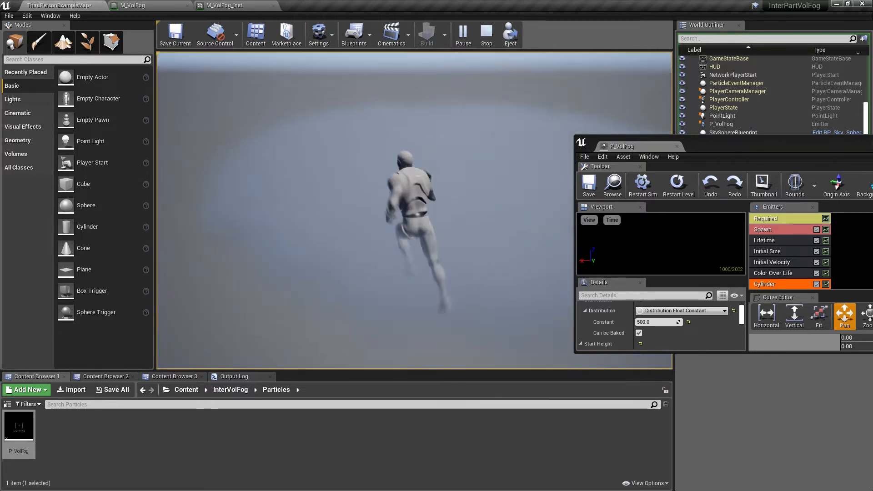
key(s)
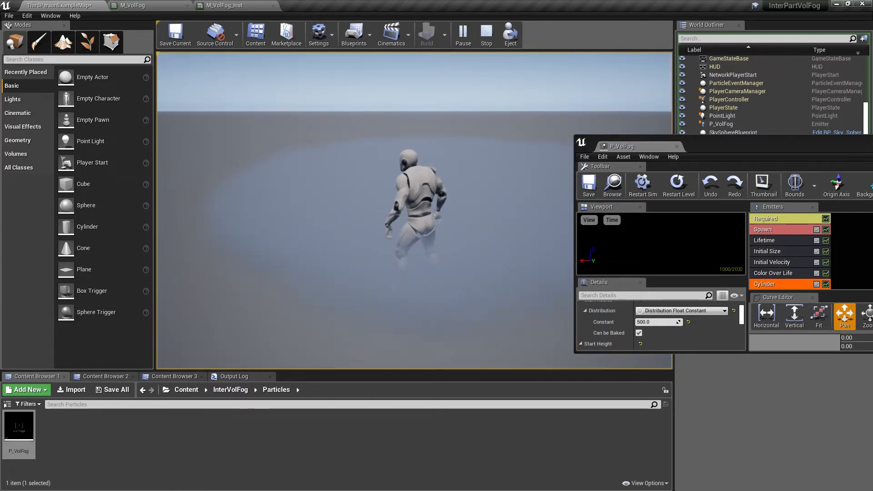
key(w)
key(s)
key(w)
key(s)
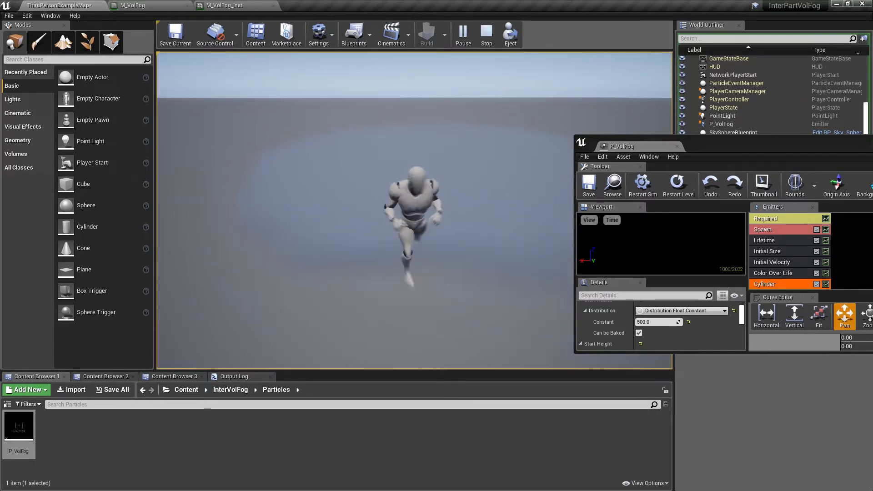
key(Escape)
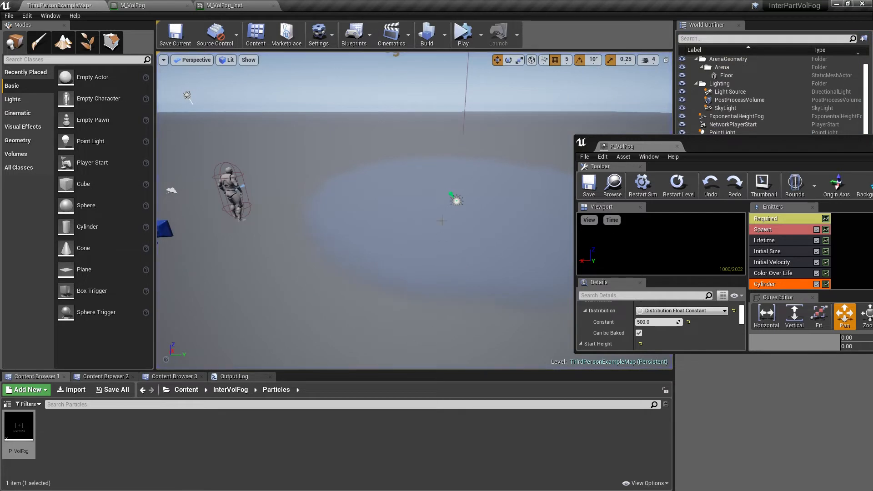
- Save ThirdPersonExampleMap and select the P_VolFog emitter in the level
right_drag(397, 183, 434, 183)
key(s)
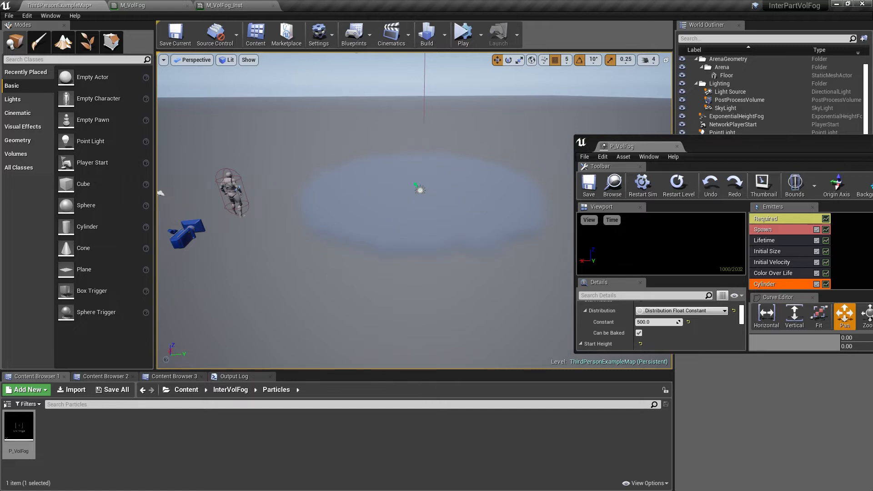
mouse_move(440, 163)
right_down()
mouse_move(422, 188)
mouse_move(440, 164)
right_up()
key(w)
key(s)
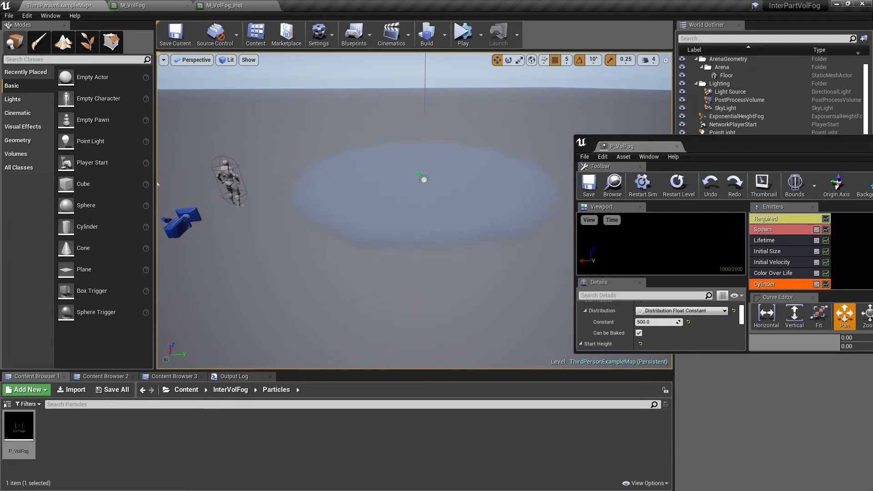
click(175, 37)
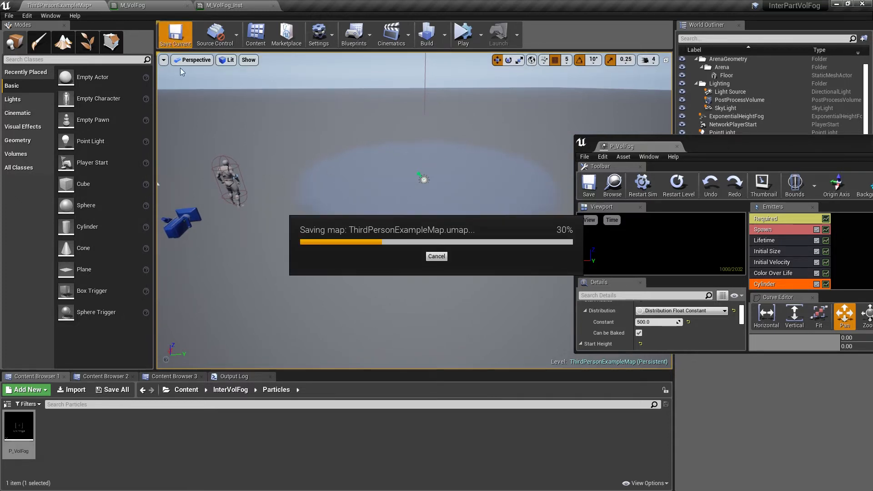
mouse_move(212, 207)
right_down()
mouse_move(191, 193)
mouse_move(212, 207)
right_up()
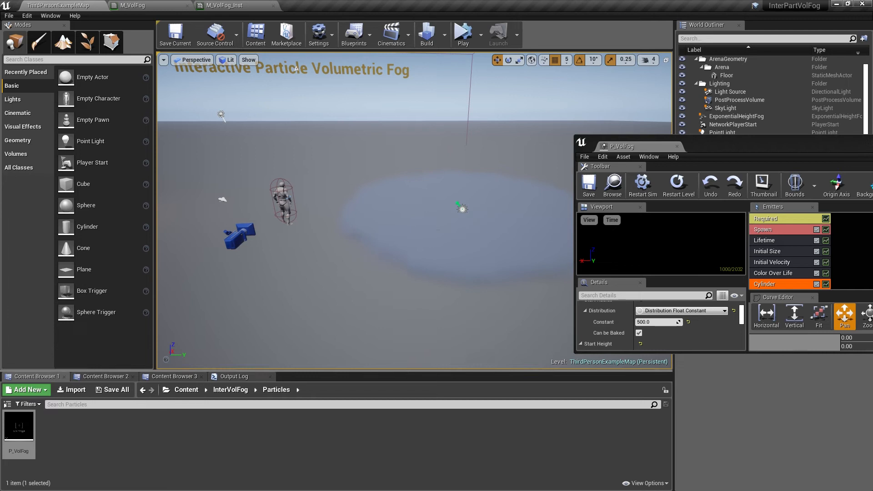
click(438, 217)
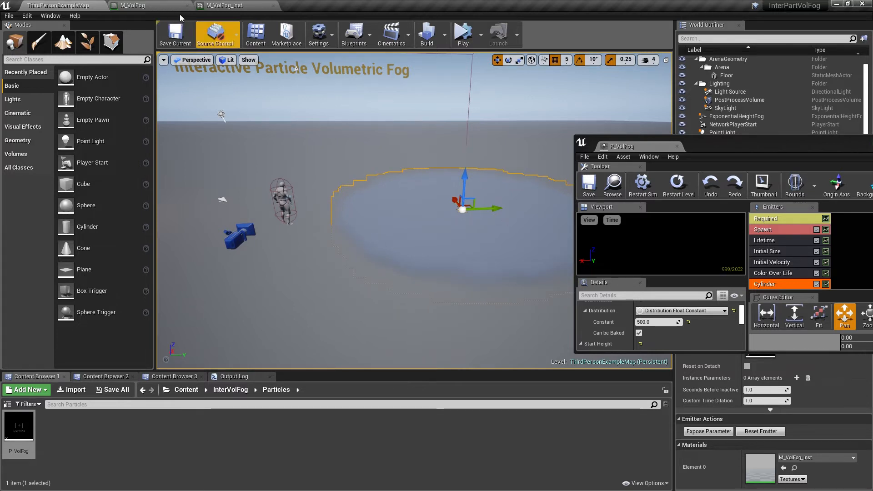
- In the M_VolFog material, reposition the Color node and add a TextureSample node below it
click(136, 5)
scroll(442, 214, down, 3)
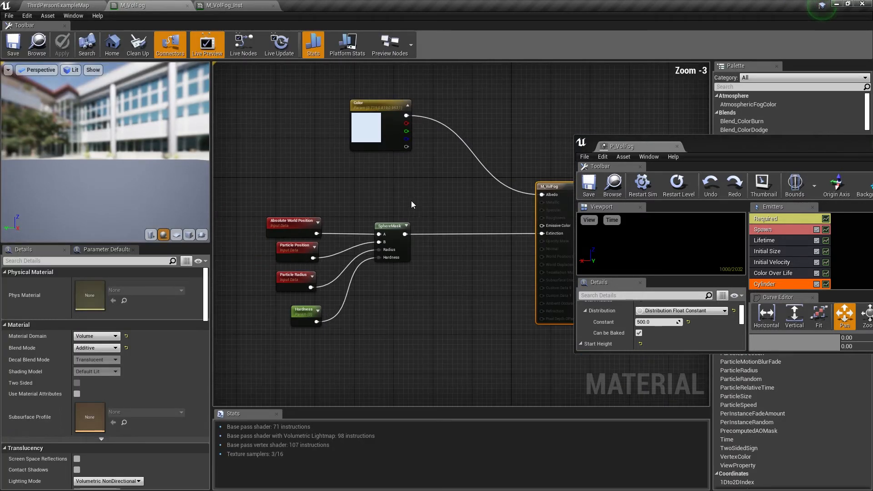
drag(389, 143, 382, 116)
right_drag(393, 175, 391, 206)
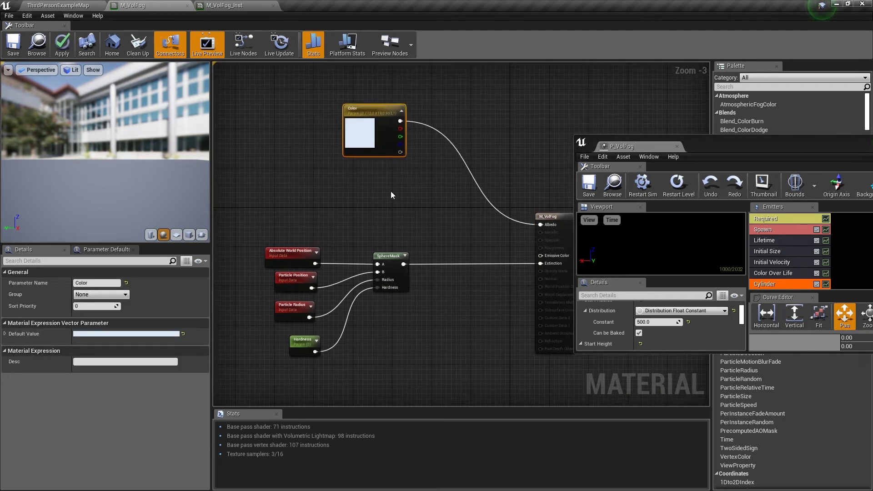
right_click(391, 194)
text(texture)
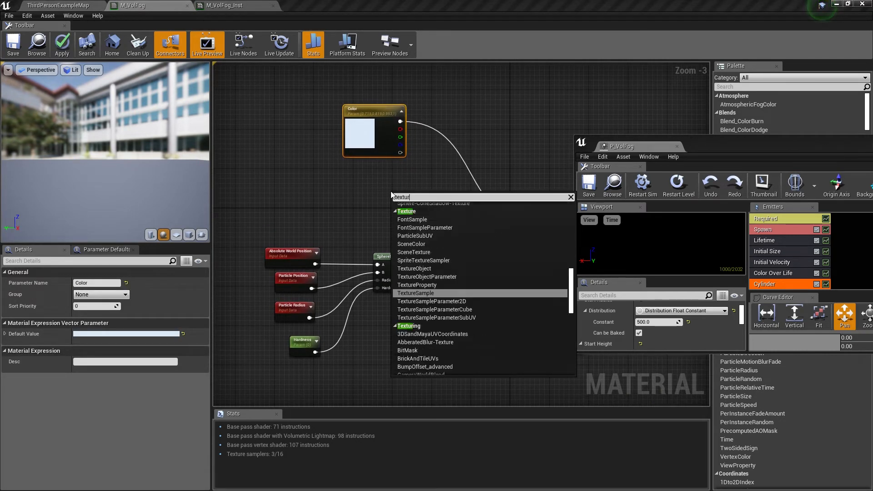
key(Up)
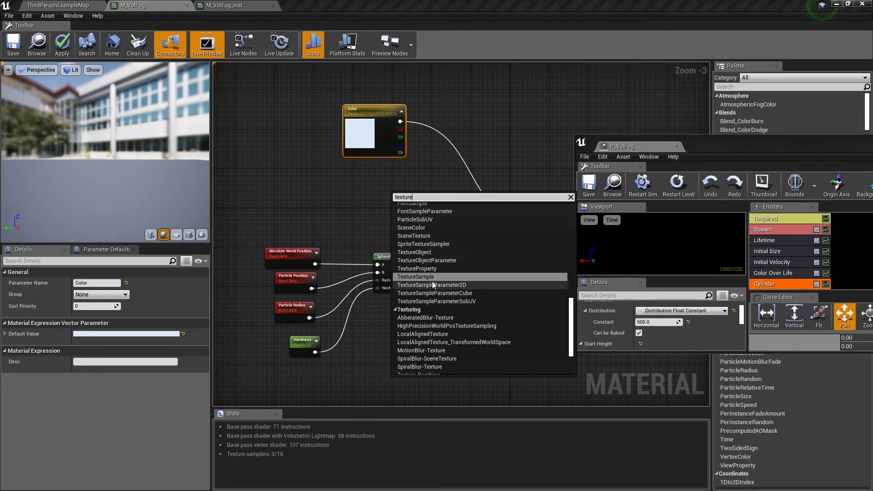
key(Return)
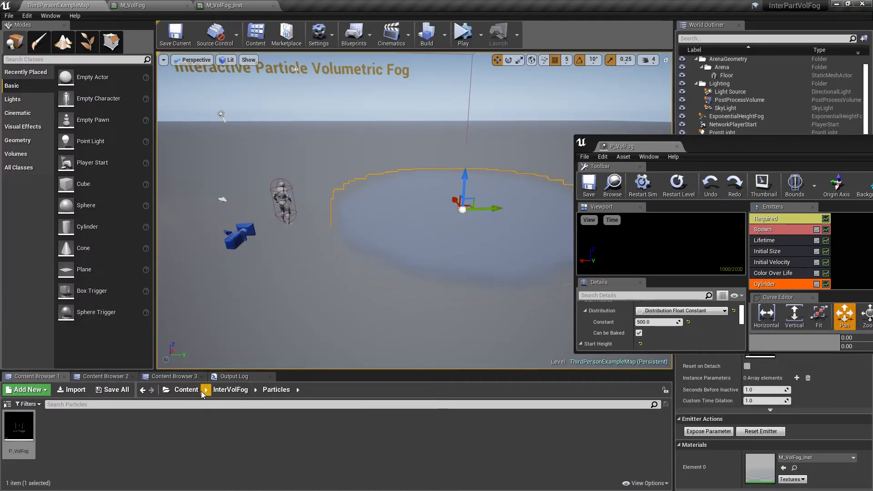
- Assign the ExtinctionMask texture from InterVolFog/Textures to the Texture Sample node and position the node above SphereMask
click(231, 389)
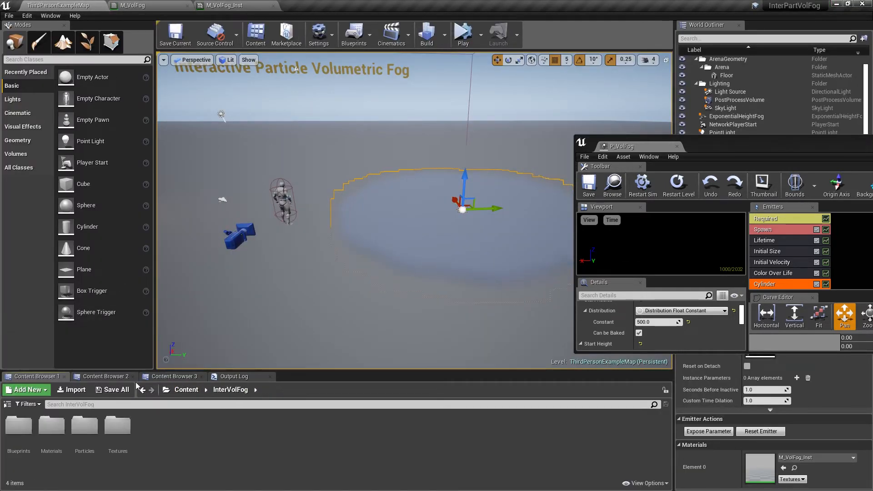
double_click(119, 430)
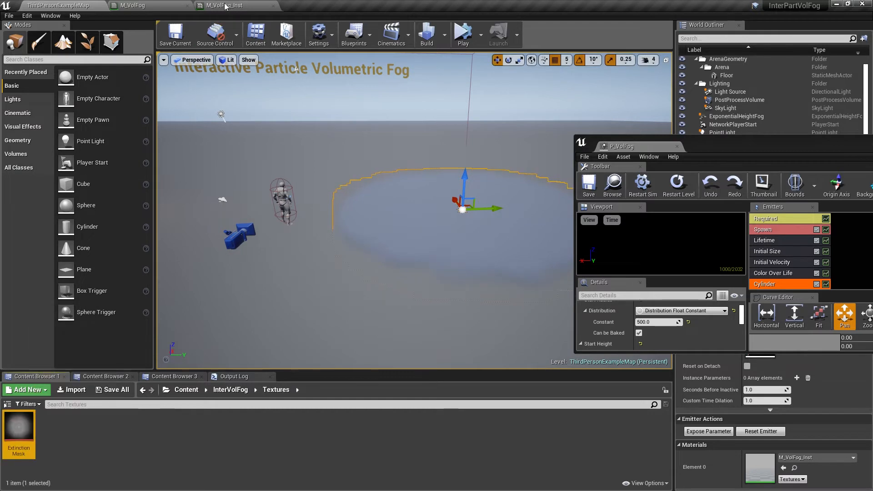
click(168, 5)
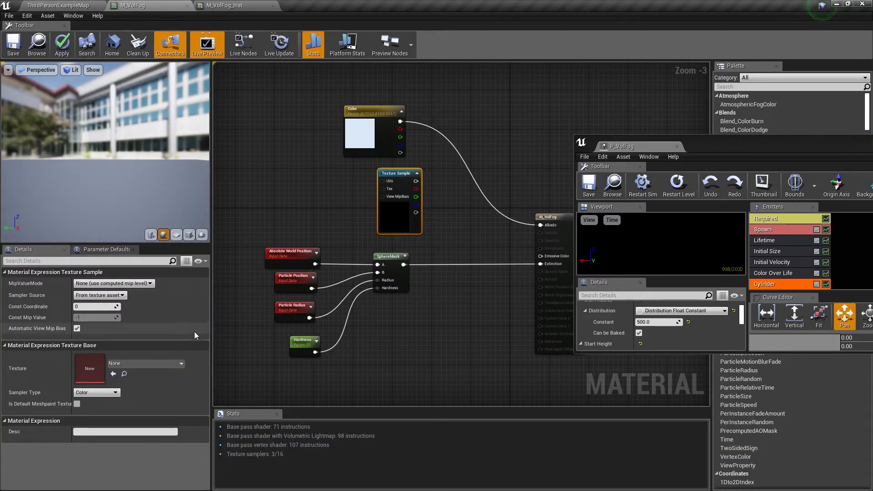
click(113, 373)
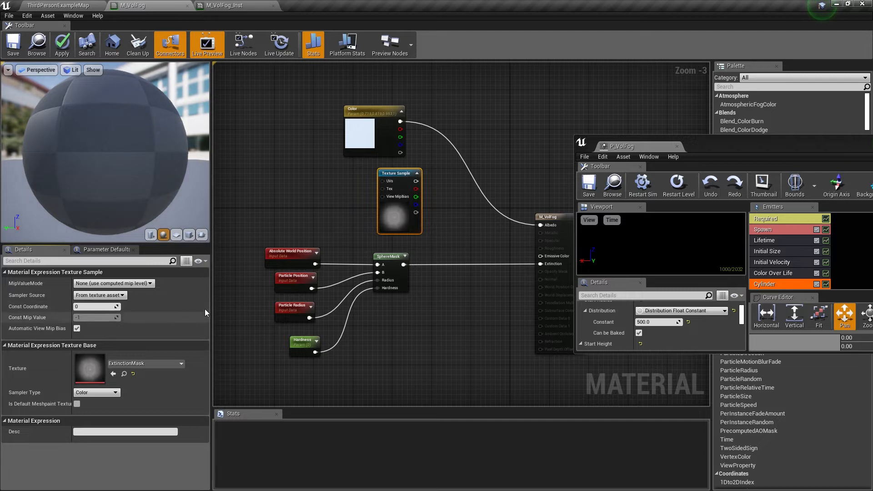
drag(375, 174, 392, 175)
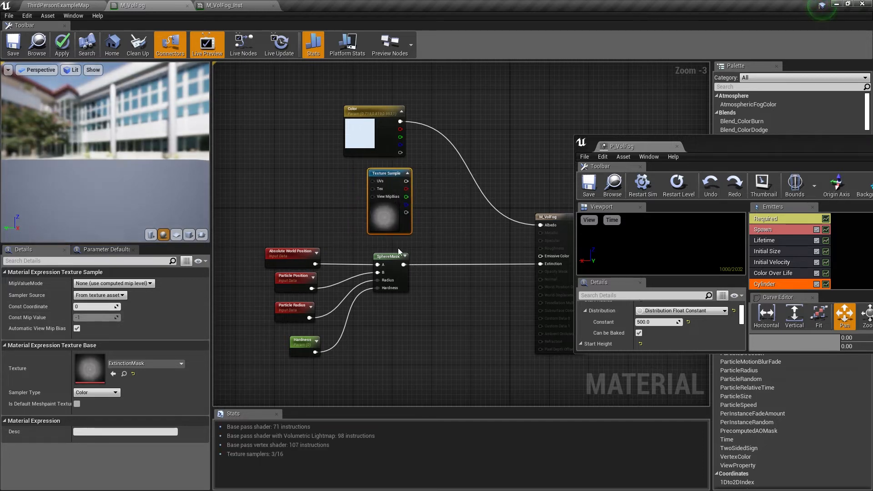
- Multiply the Texture Sample output by the SphereMask output and connect the result to M_VolFog's Extinction
scroll(410, 236, up, 3)
right_drag(347, 227, 282, 224)
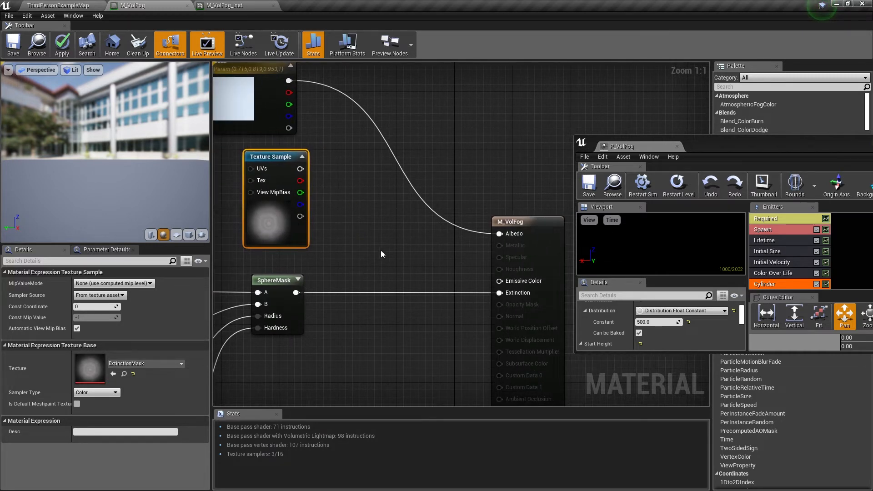
click(361, 236)
drag(300, 169, 367, 255)
drag(362, 267, 500, 293)
drag(540, 231, 548, 197)
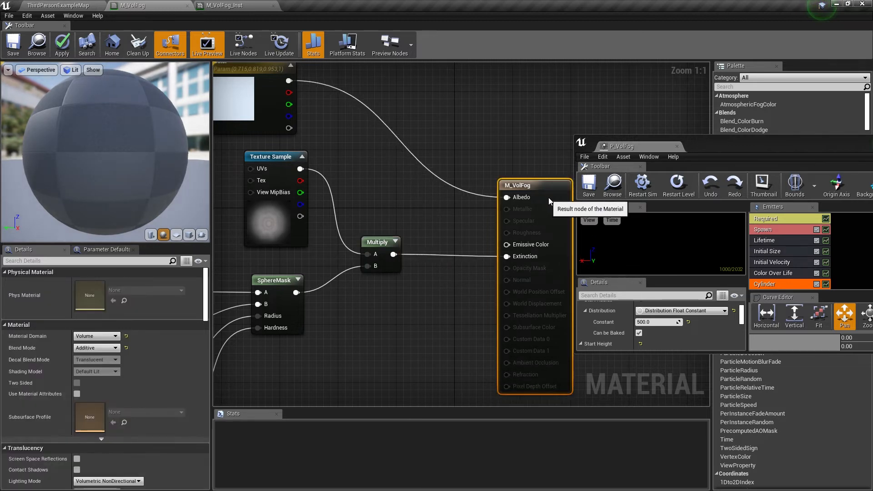
- Insert a second Multiply node between the first Multiply and the Extinction input
right_drag(478, 301, 364, 290)
right_drag(345, 251, 436, 238)
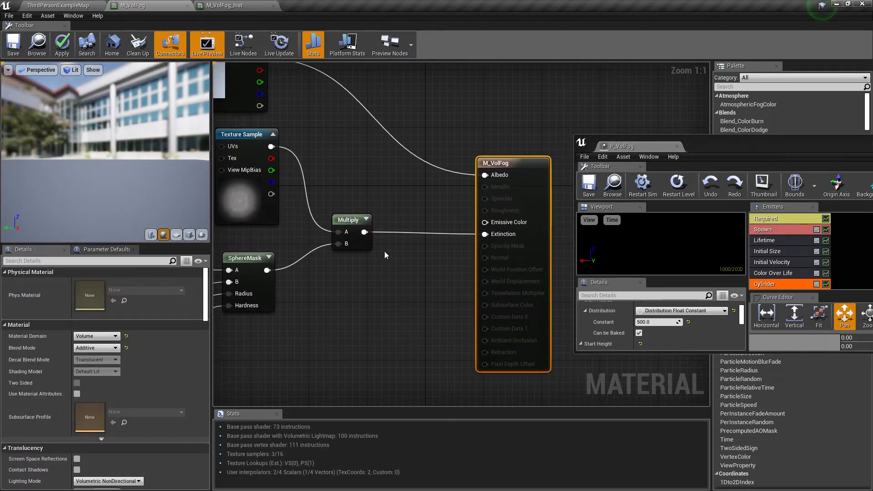
click(415, 240)
drag(365, 232, 487, 235)
drag(452, 259, 435, 235)
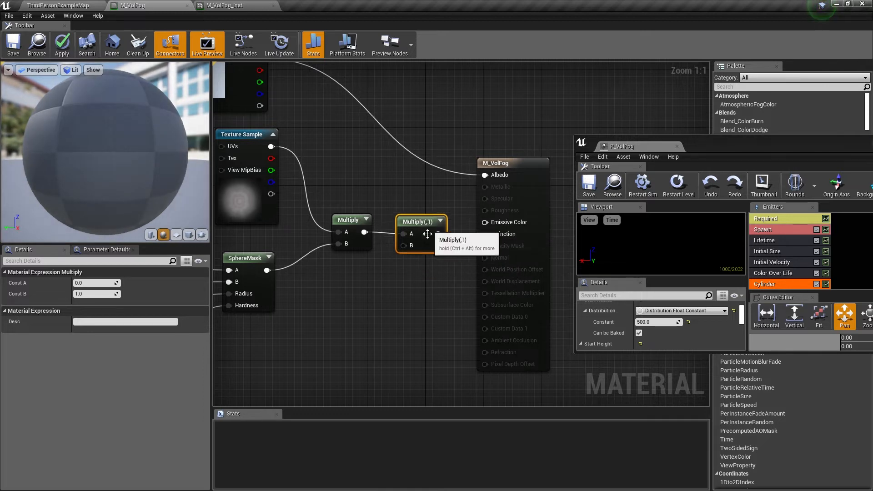
- Add a scalar parameter node below the Multiply nodes and connect it to the second Multiply's B input
click(344, 285)
drag(381, 311, 403, 246)
drag(366, 297, 353, 292)
double_click(347, 287)
click(109, 283)
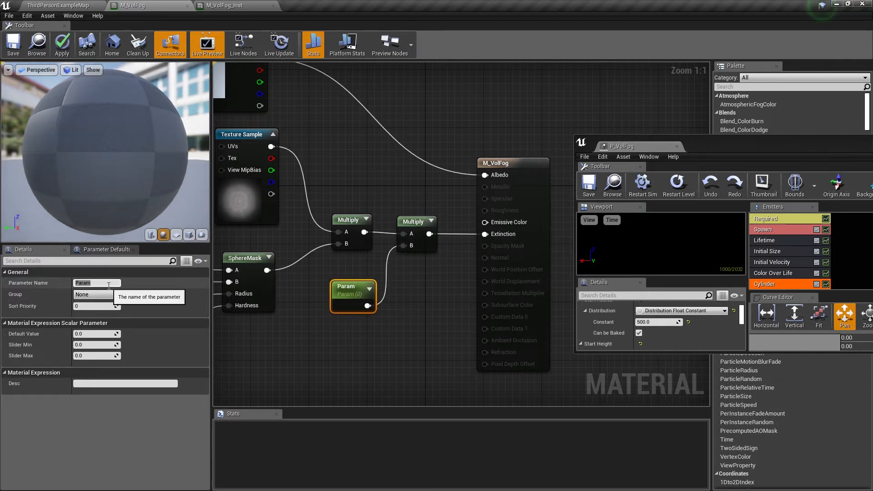
text(ction)
key(Escape)
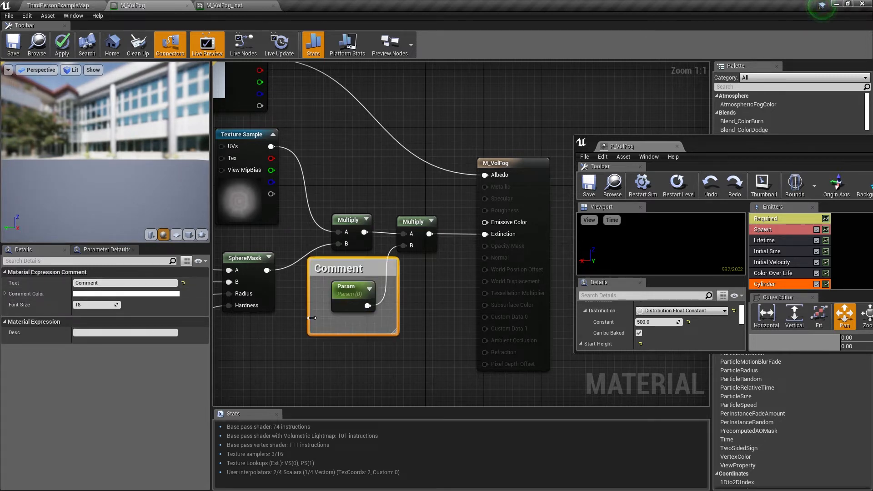
key(Delete)
- Name the scalar parameter Extinction, set its default value to 1.0, and save M_VolFog
click(334, 304)
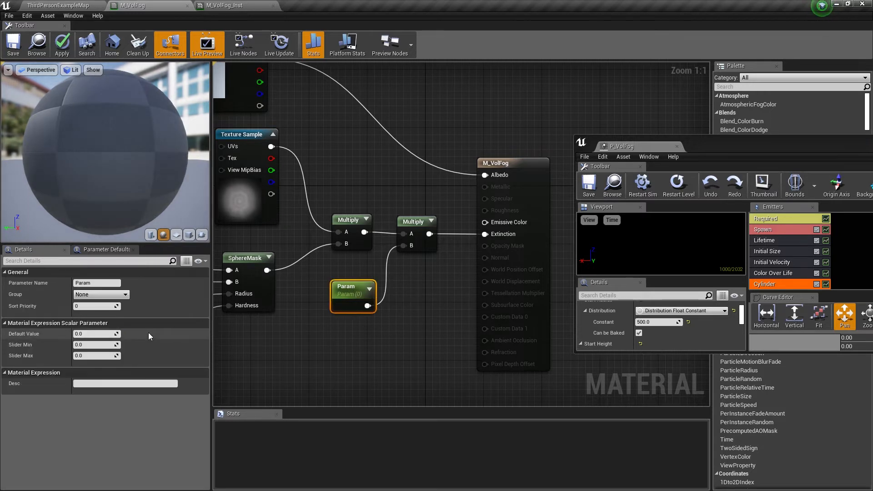
click(96, 282)
text(Ex)
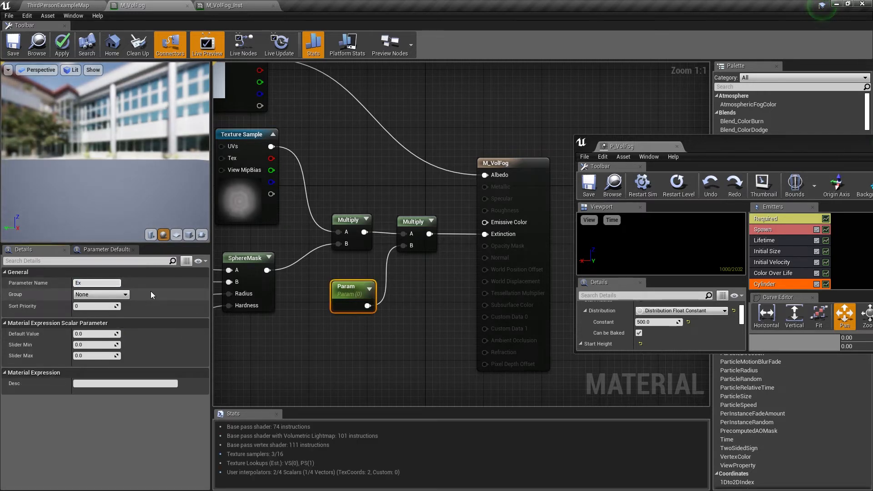
text(tinction)
key(Return)
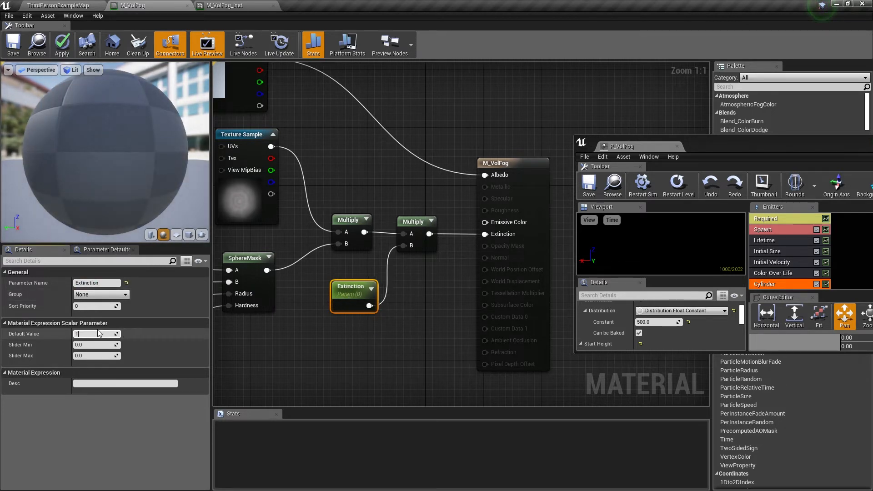
click(25, 45)
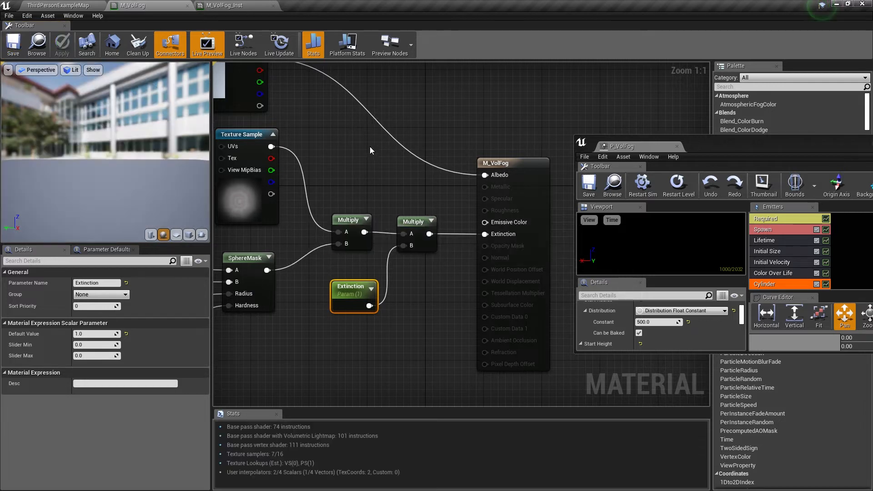
- Simulate ThirdPersonExampleMap, possess the character, run it around through the fog to check the updated material, and end the session
right_drag(377, 183, 426, 199)
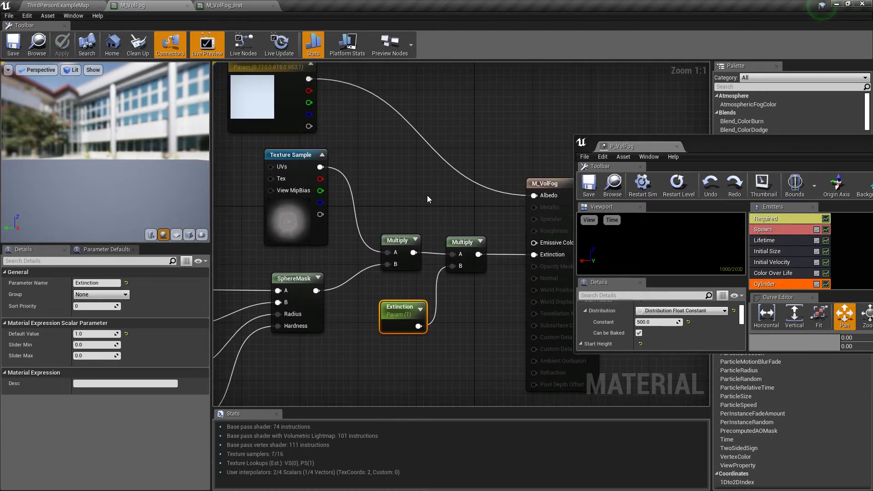
click(82, 6)
right_drag(414, 209, 450, 232)
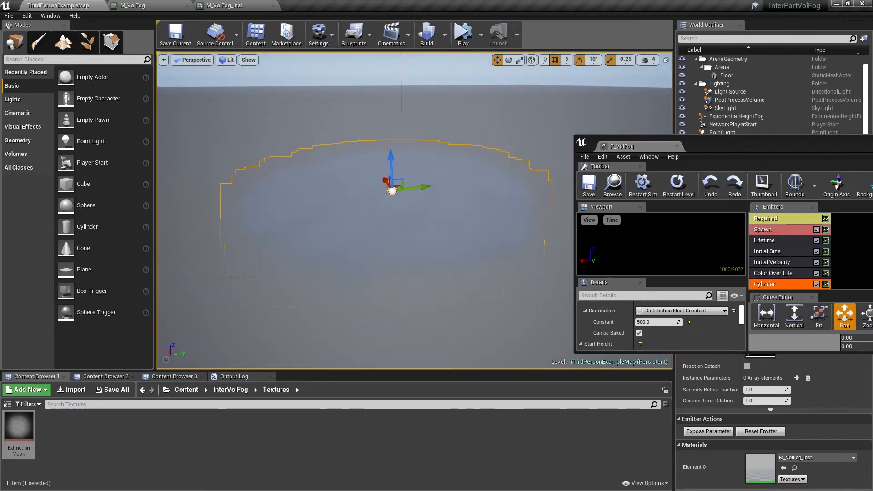
click(463, 34)
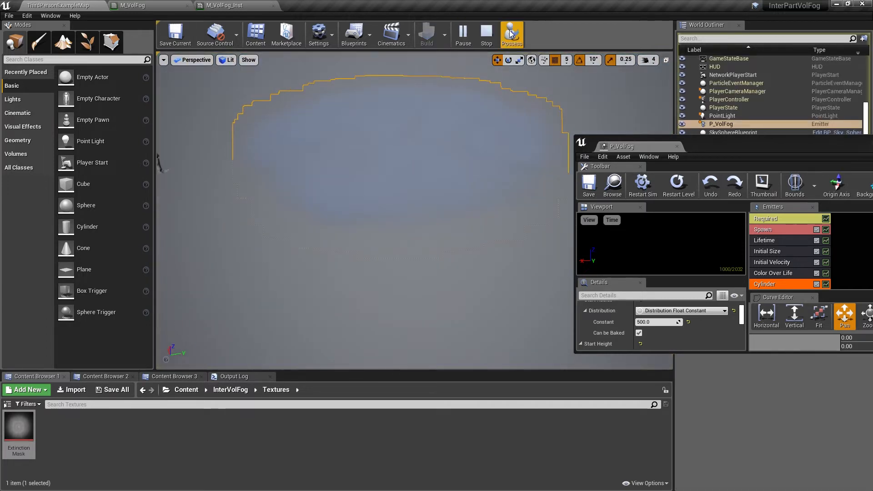
click(510, 34)
key(w)
key(d)
key(w)
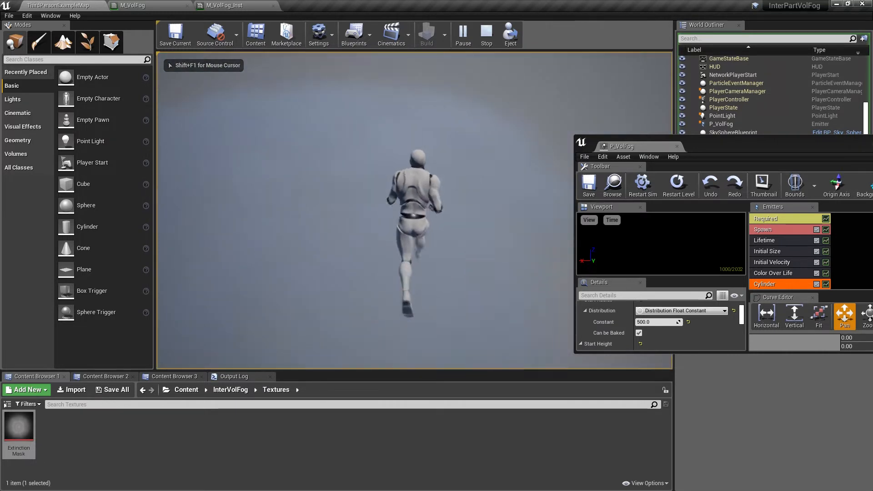
key(s)
key(w)
key(a)
key(w)
key(d)
key(w)
key(s)
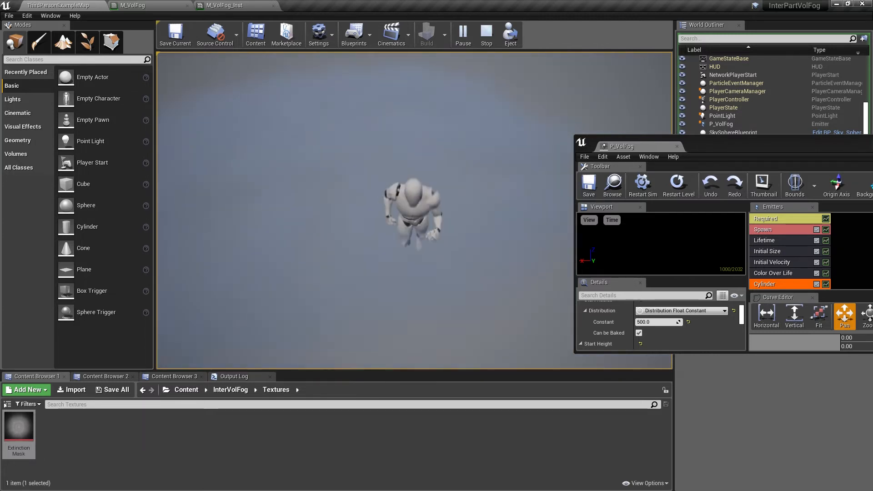
key(w)
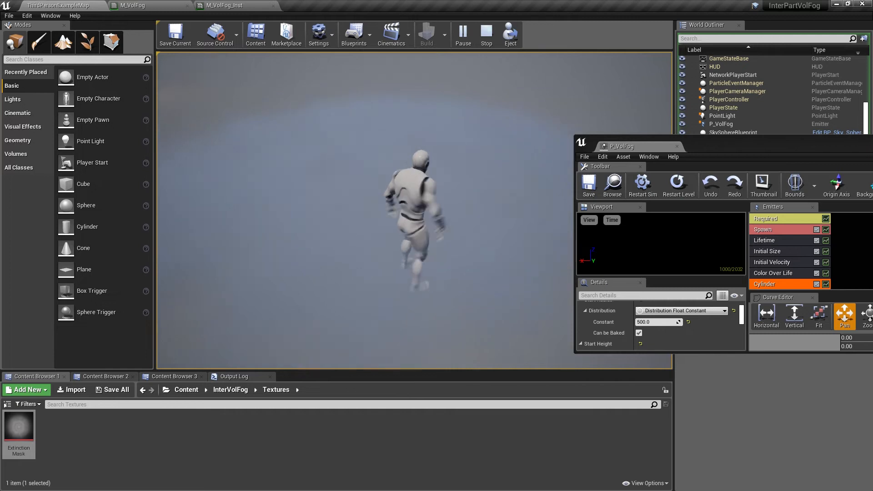
key(Escape)
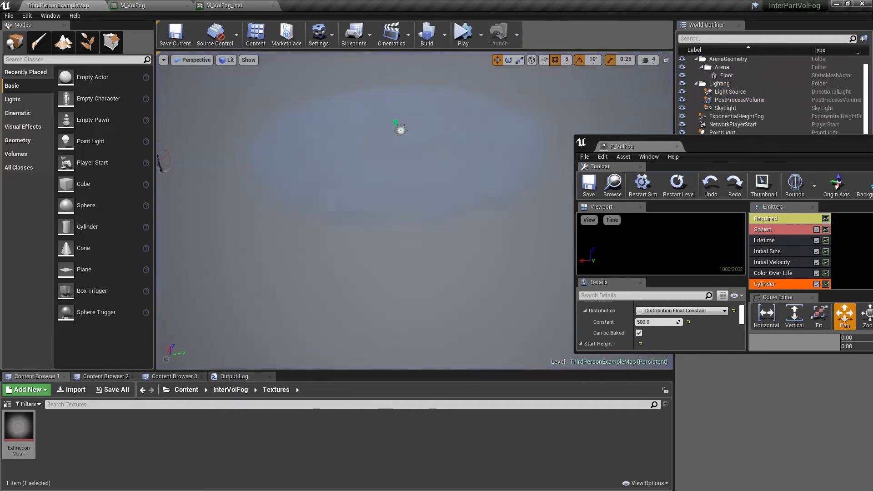
- Raise the P_VolFog emitter slightly along Z and play-test the level by running the character through the fog
click(400, 130)
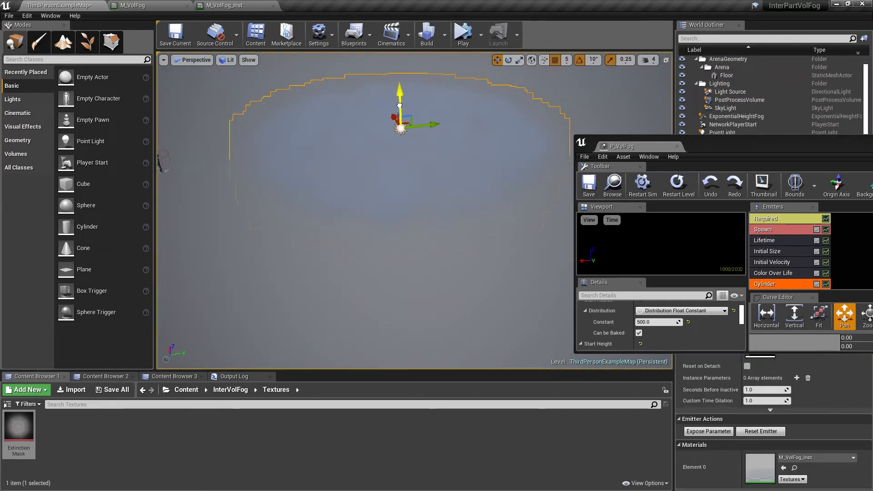
click(462, 34)
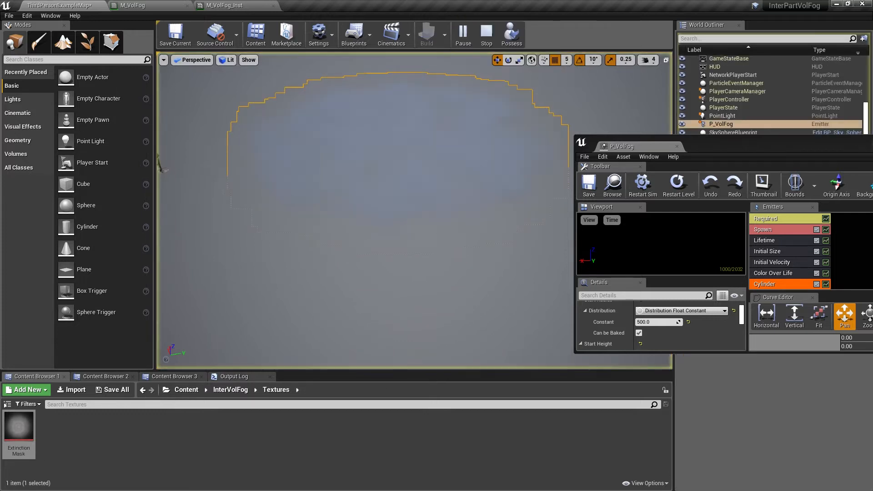
click(511, 34)
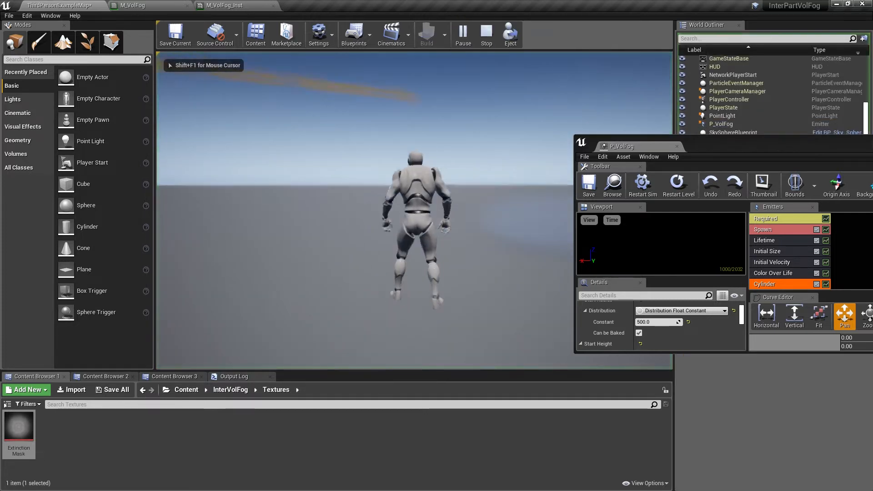
key(w)
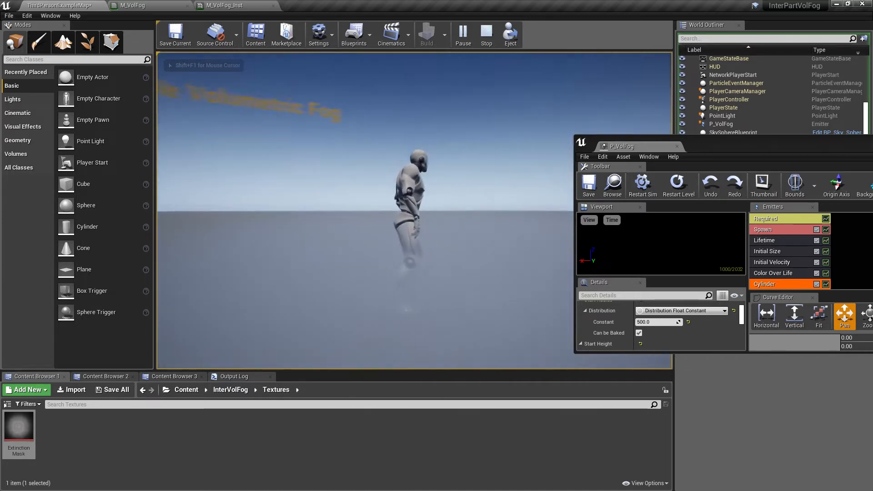
key(w)
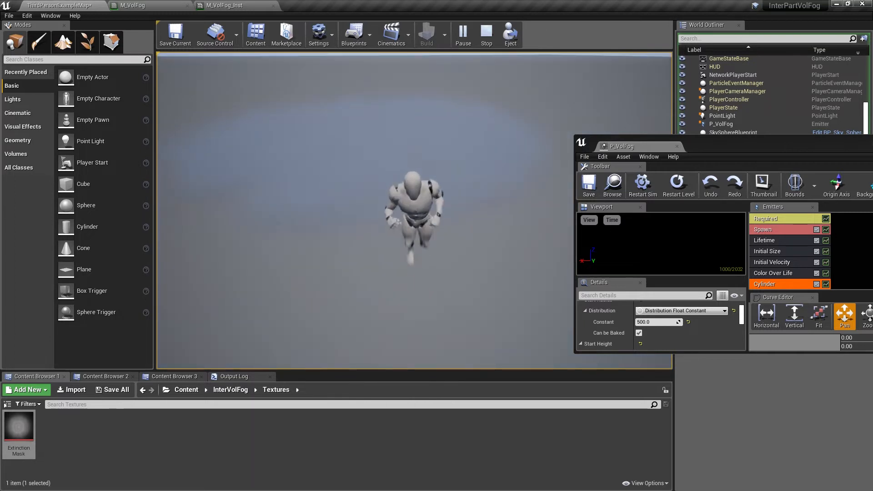
key(Escape)
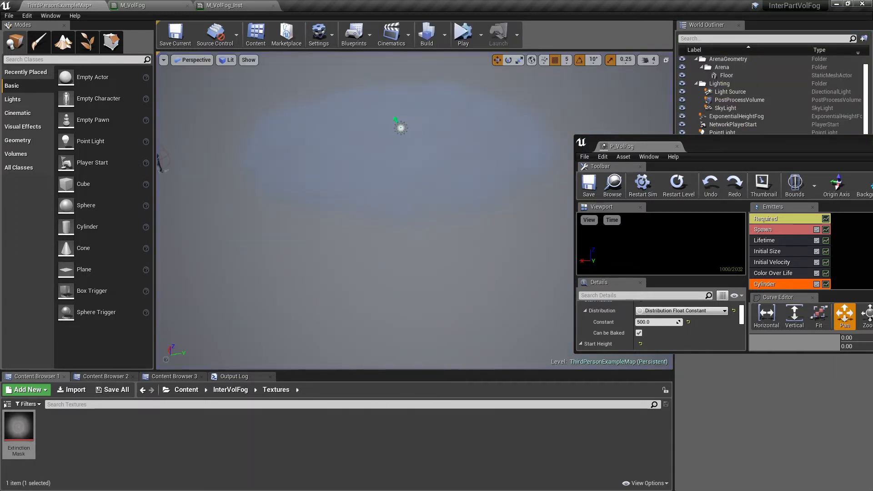
- Fine-tune the P_VolFog emitter's height along Z and check the fog around the possessed character in another simulation
click(400, 127)
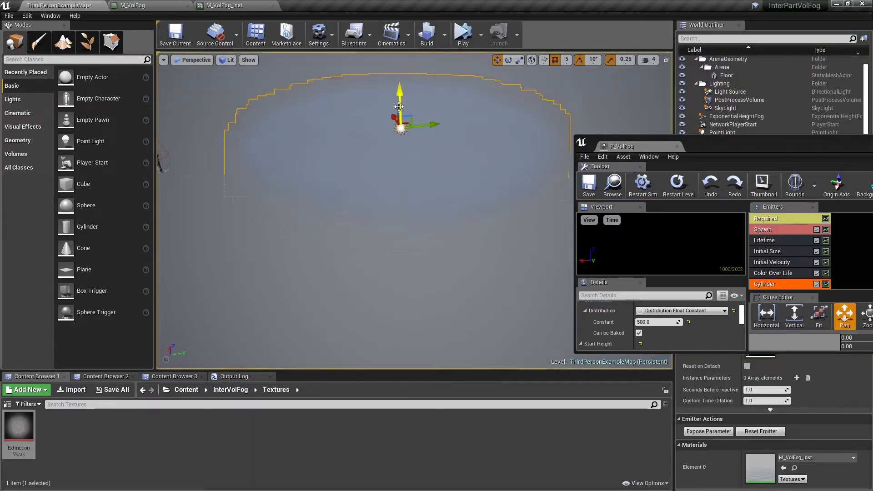
click(463, 34)
right_drag(414, 210, 460, 191)
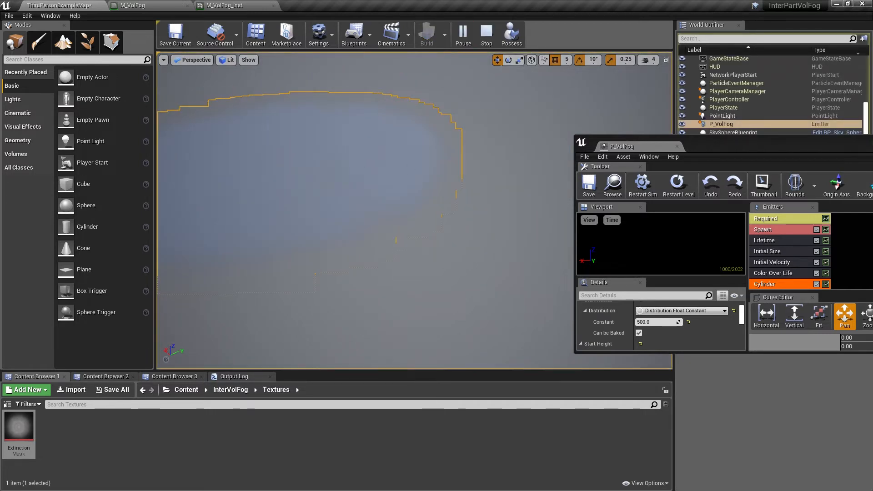
click(511, 36)
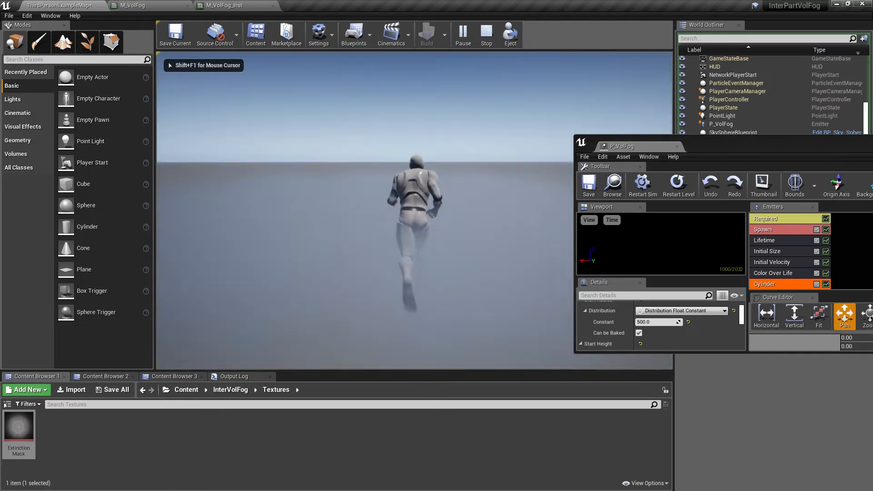
key(w)
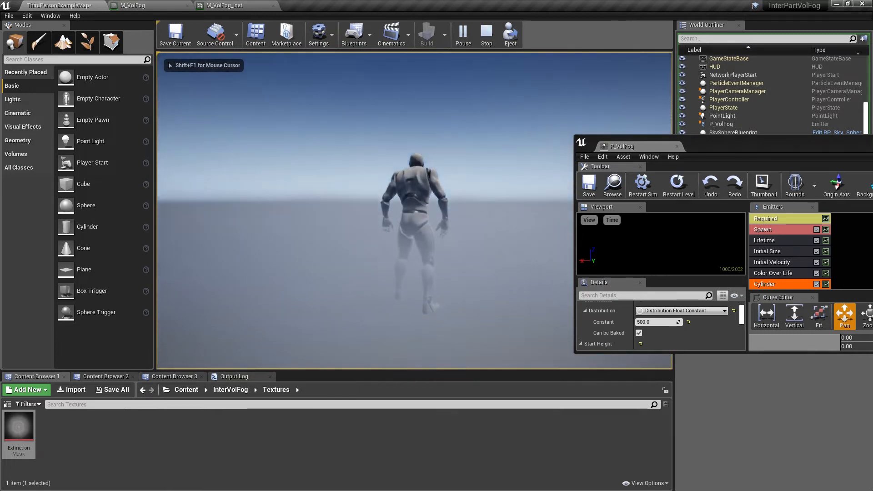
key(s)
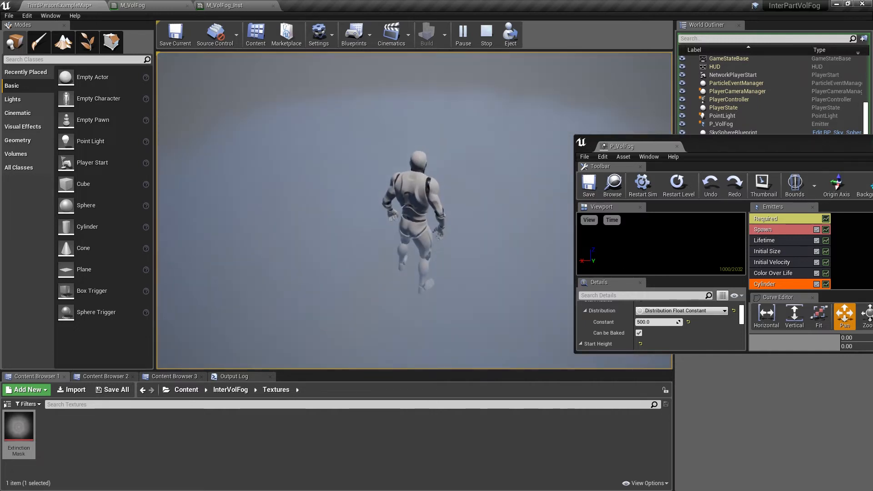
key(Escape)
- Close the floating P_VolFog particle editor window
drag(708, 145, 503, 155)
click(726, 150)
right_drag(604, 150, 479, 104)
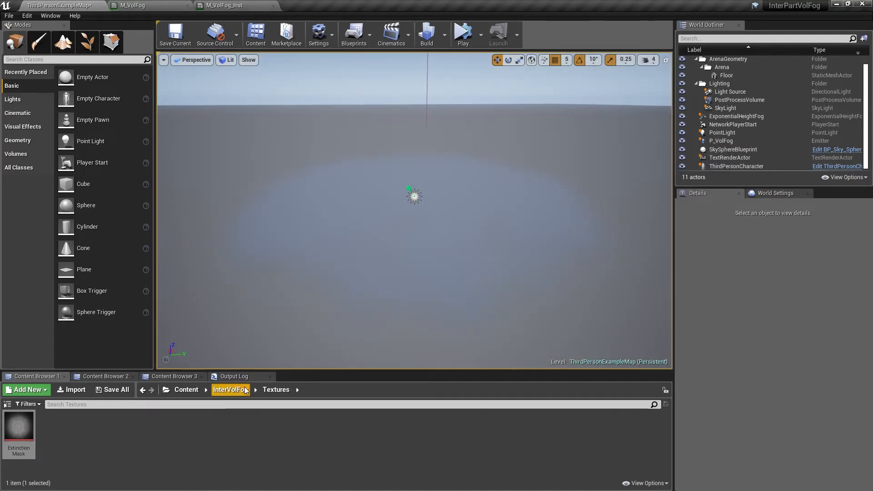
- Duplicate the P_VolFog particle system in the InterVolFog/Particles folder and name the copy P_InterVolFog
click(230, 391)
double_click(96, 432)
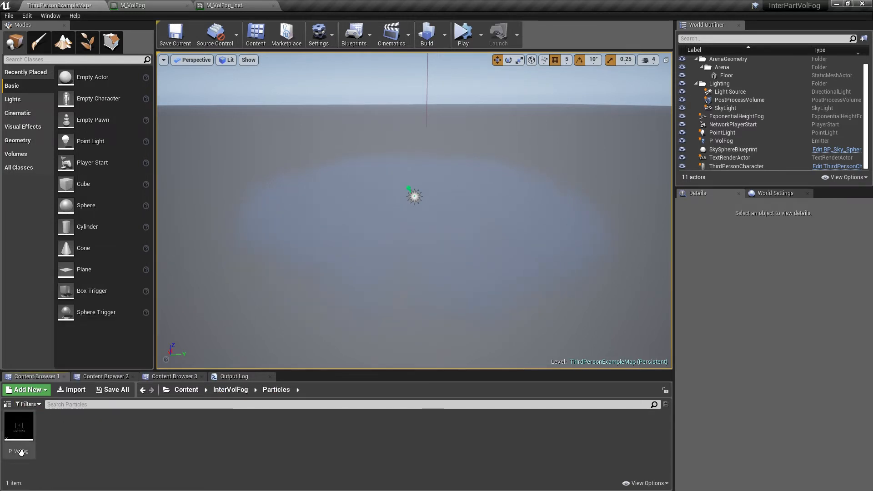
right_drag(178, 366, 210, 399)
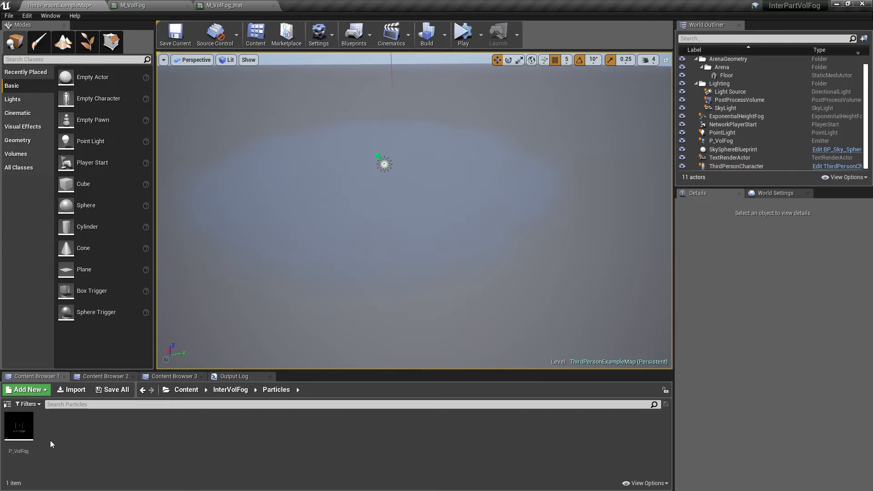
right_click(18, 426)
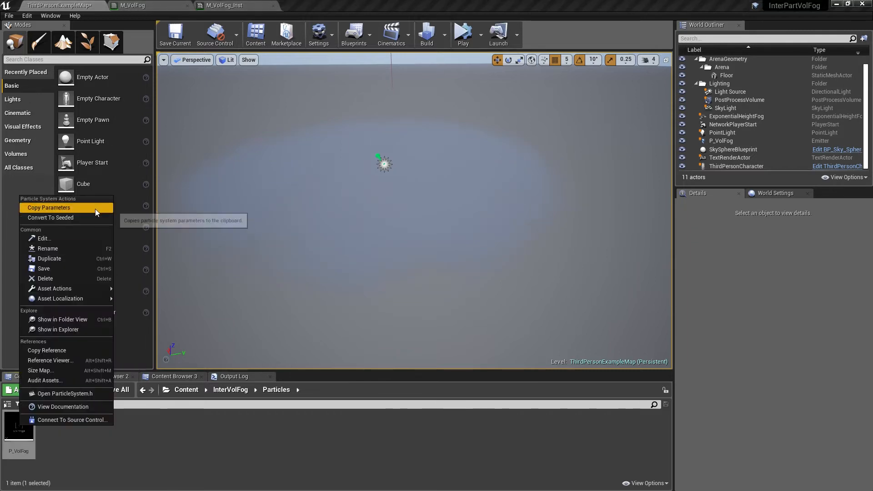
click(57, 265)
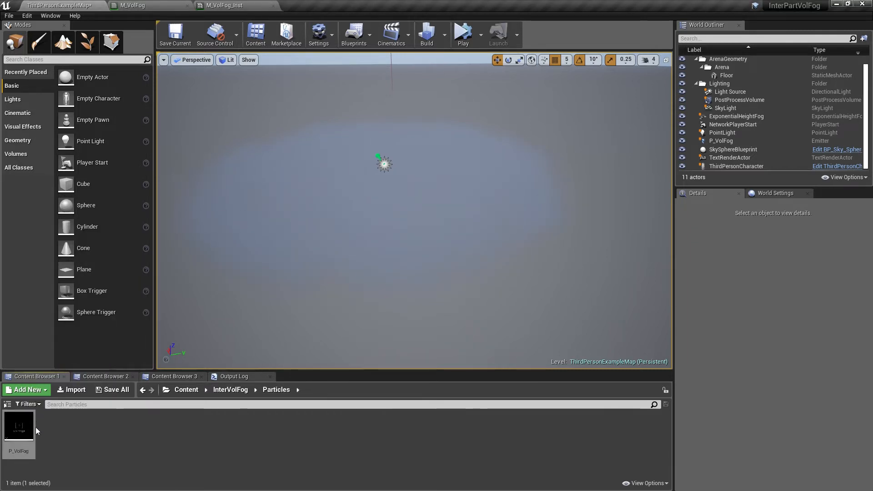
right_click(21, 428)
click(43, 260)
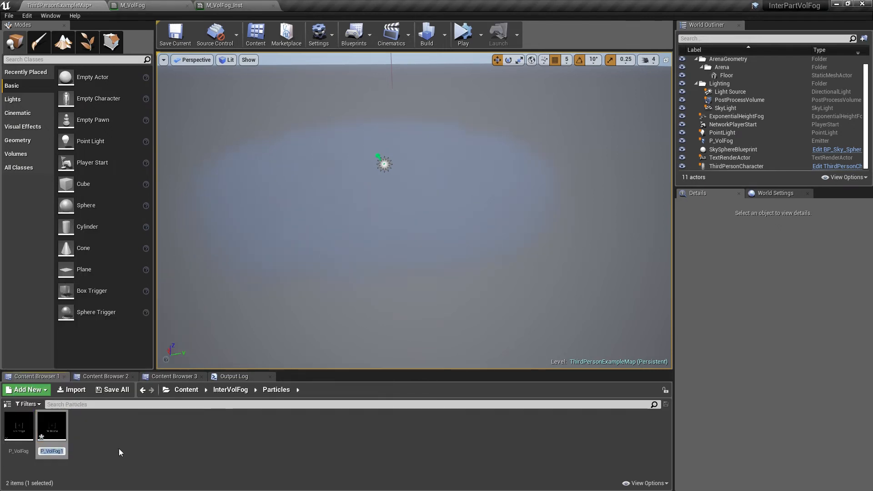
key(End)
key(BackSpace)
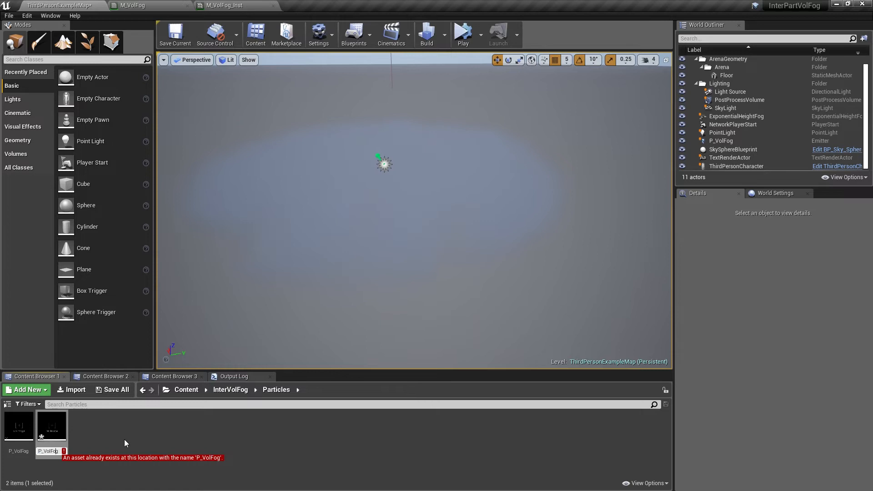
text(Inter)
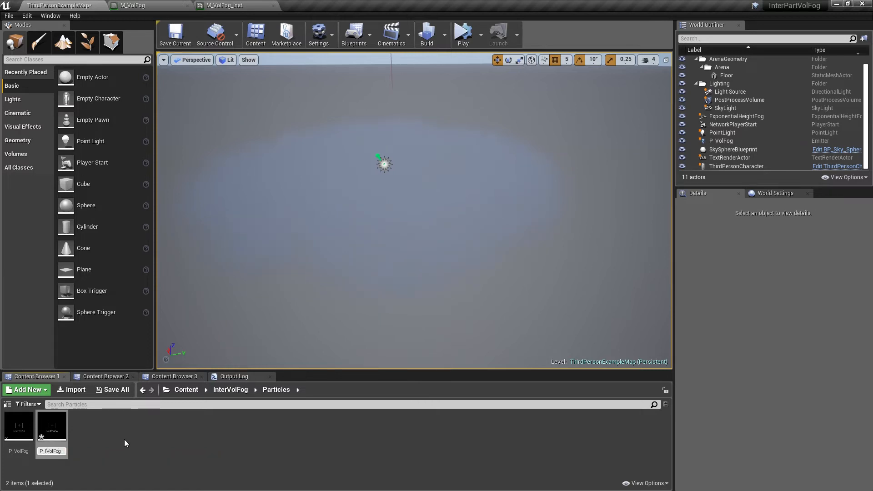
key(Return)
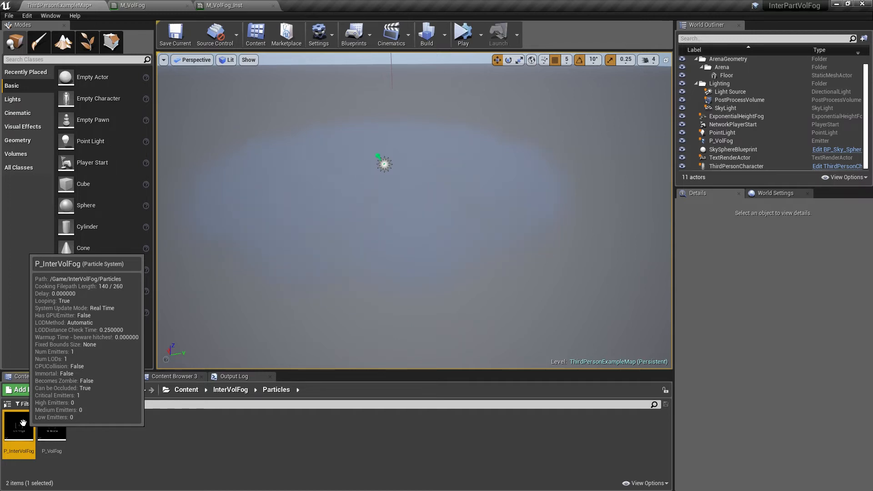
- Create an Actor-based Blueprint class in the InterVolFog/Blueprints folder and name it BP_InterVolFog
click(231, 389)
double_click(65, 434)
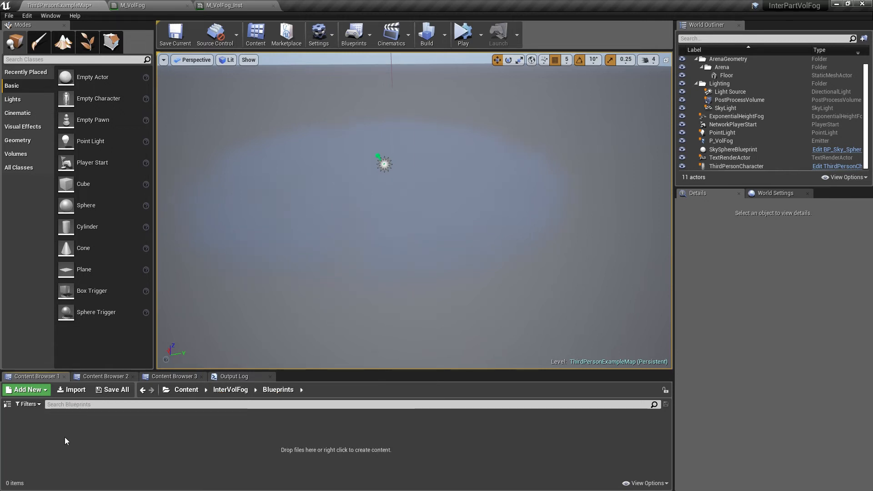
right_click(64, 436)
click(113, 232)
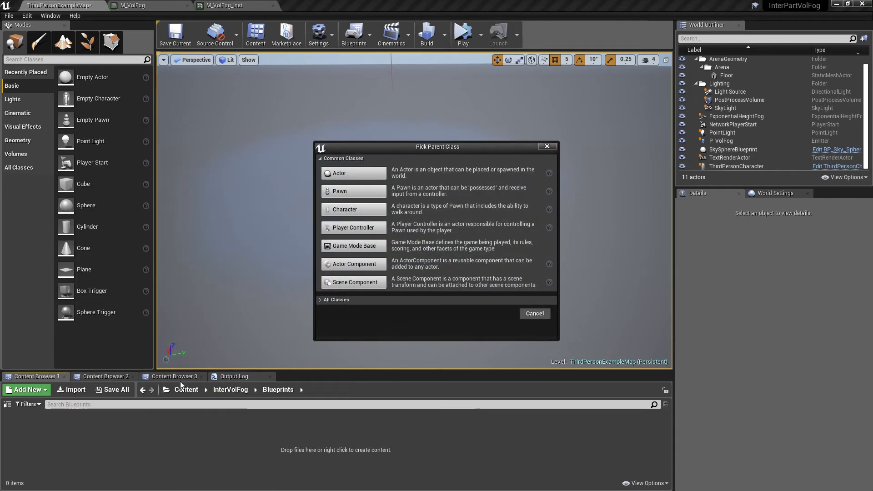
click(353, 174)
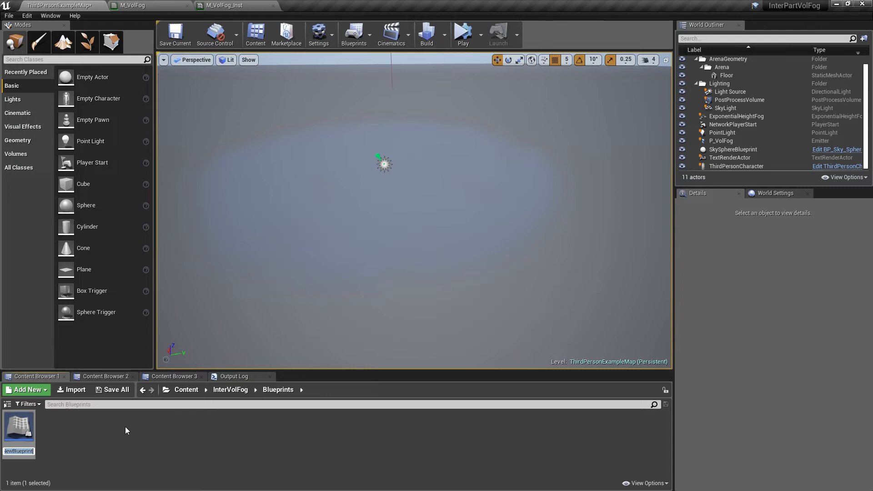
text(BP_)
text(Inter)
text(Vol)
text(Fog)
key(Return)
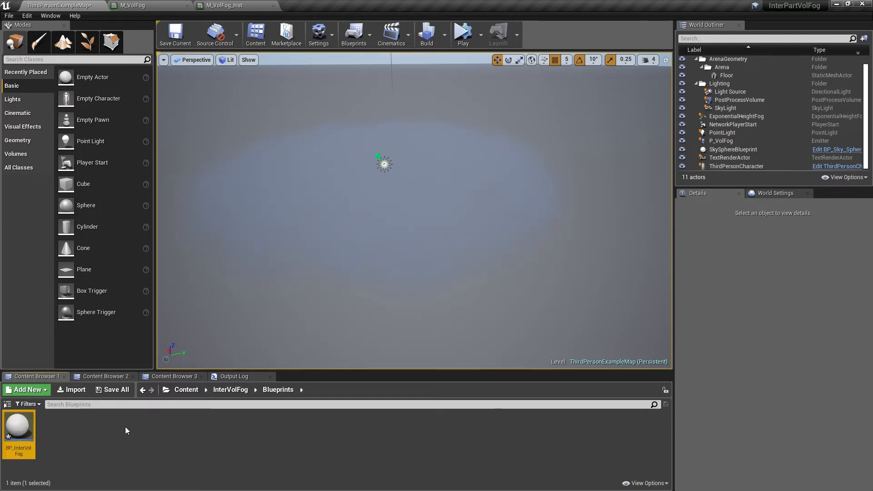
- Open BP_InterVolFog and add a Particle System component under its DefaultSceneRoot
double_click(19, 427)
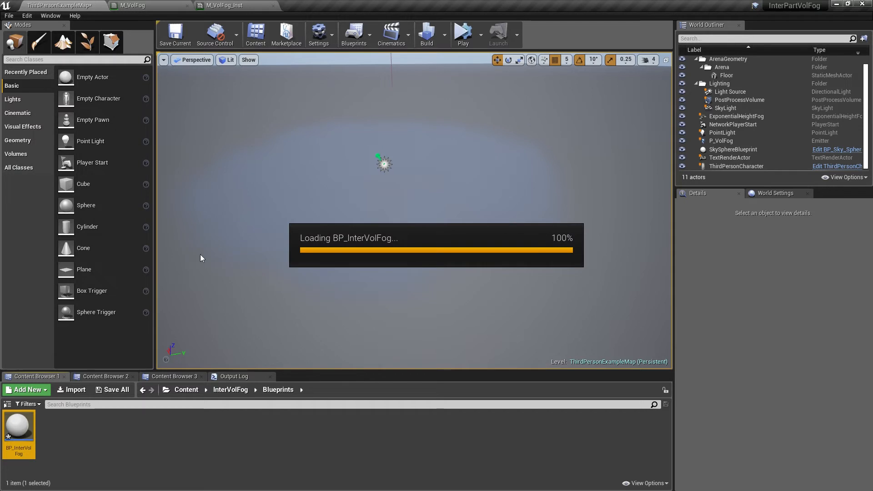
click(56, 40)
scroll(63, 172, down, 3)
scroll(58, 203, down, 5)
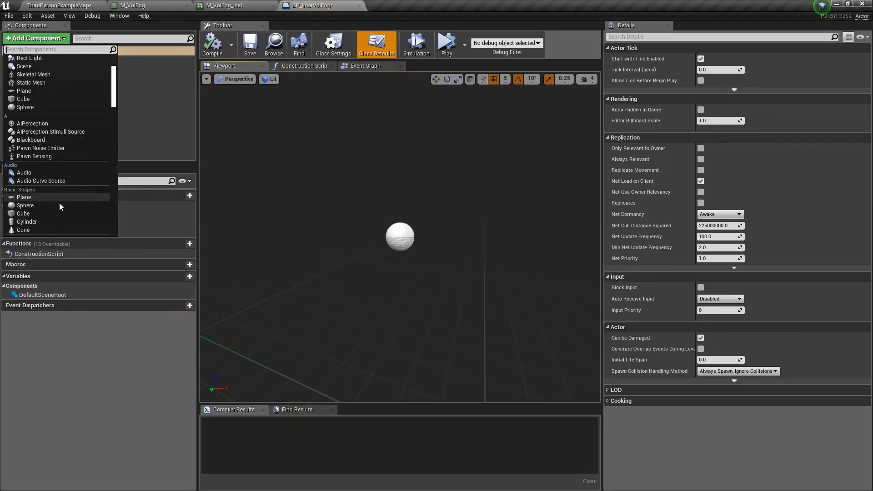
scroll(61, 191, up, 4)
scroll(62, 175, up, 4)
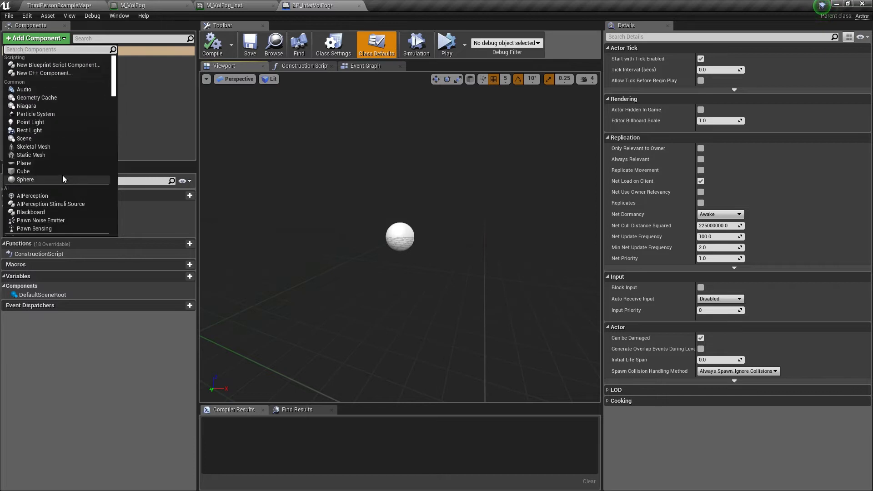
click(48, 117)
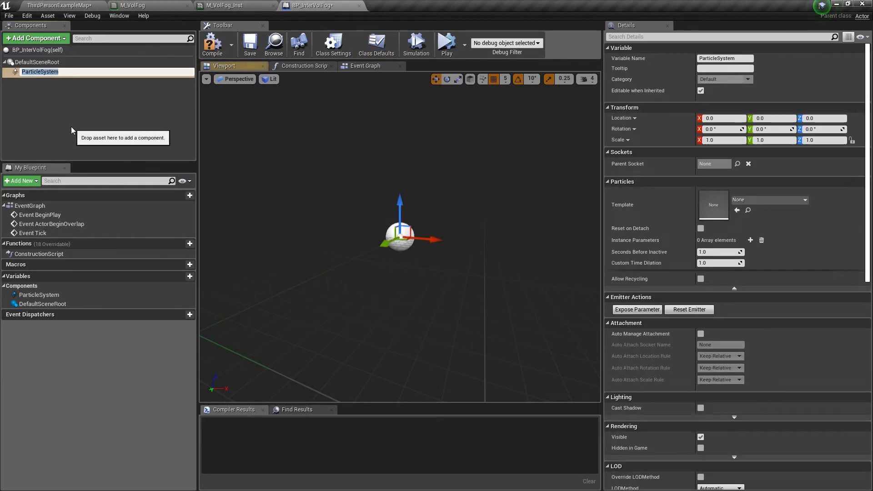
click(66, 101)
click(47, 73)
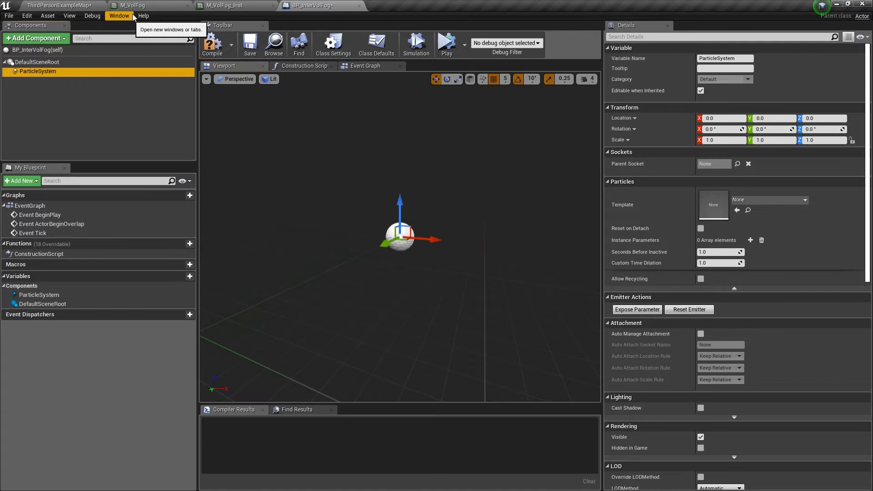
- Assign P_InterVolFog from the Particles folder as the ParticleSystem component's template, and compile and save the Blueprint
click(83, 5)
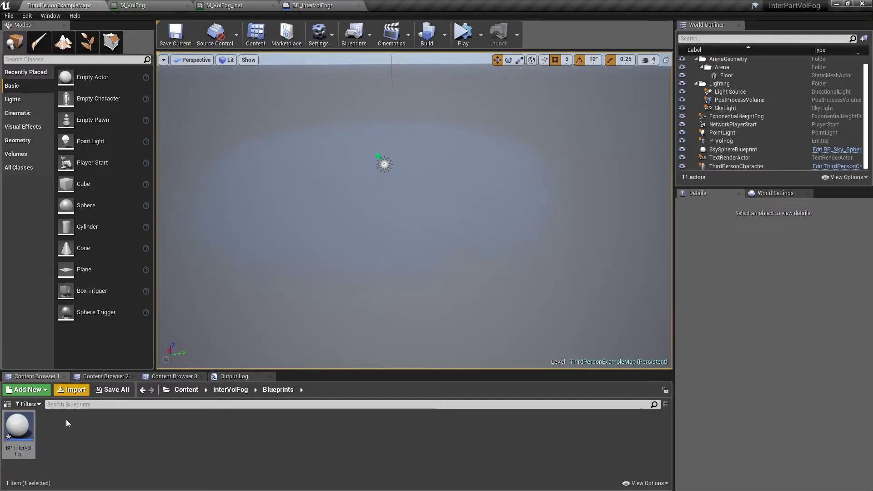
click(230, 389)
double_click(119, 425)
click(18, 426)
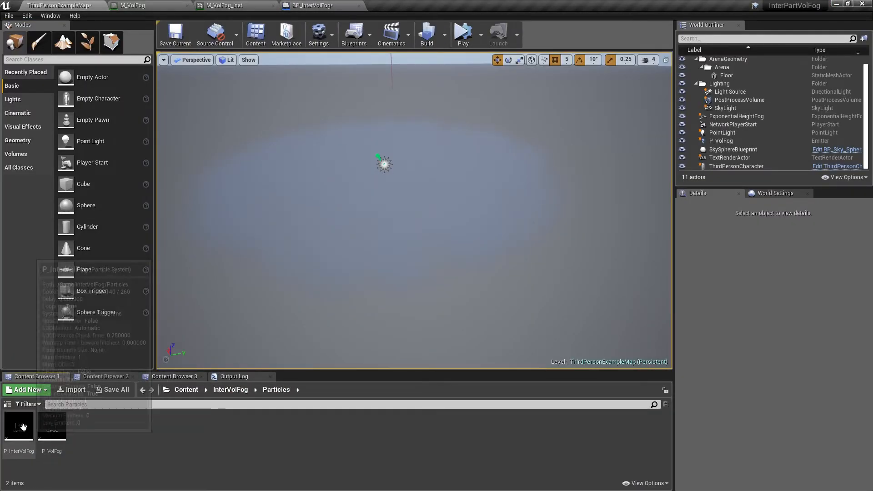
click(312, 5)
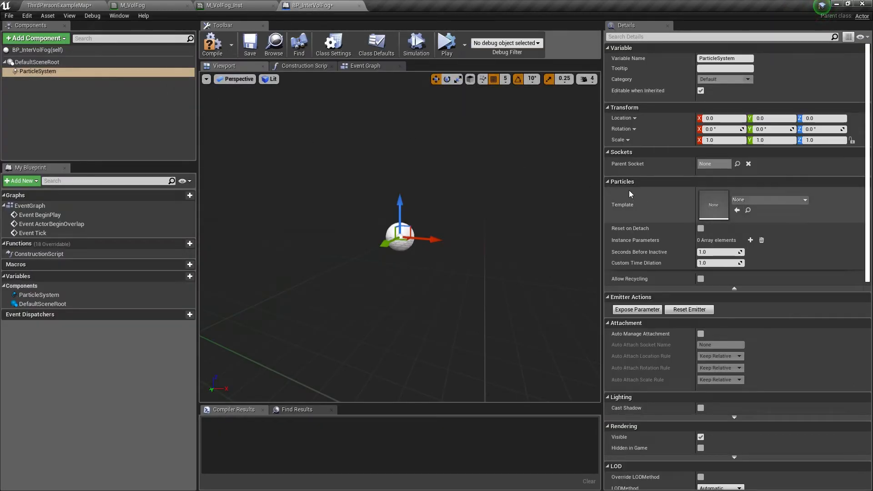
click(737, 210)
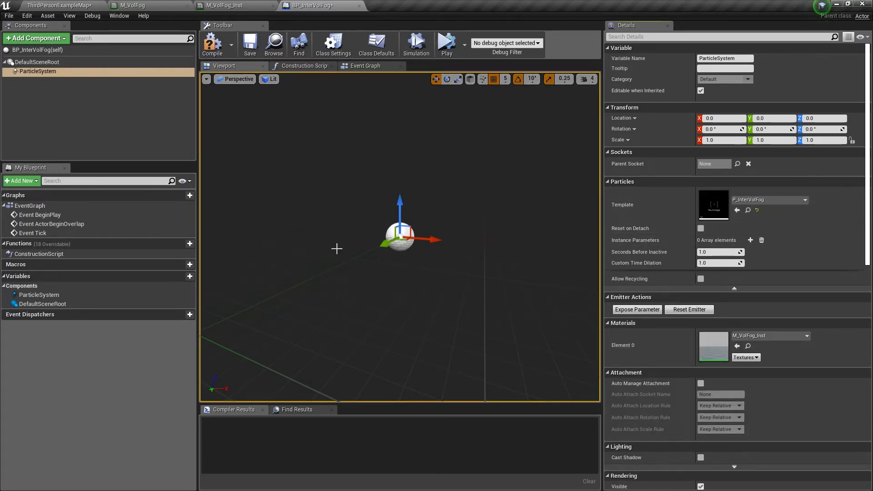
click(211, 43)
click(249, 43)
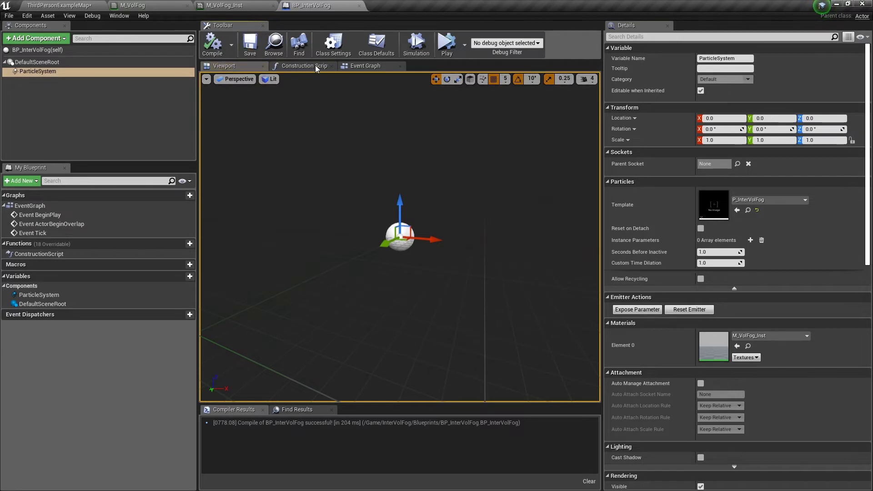
- Close the BP_InterVolFog editor and delete the P_VolFog emitter from the level
click(359, 6)
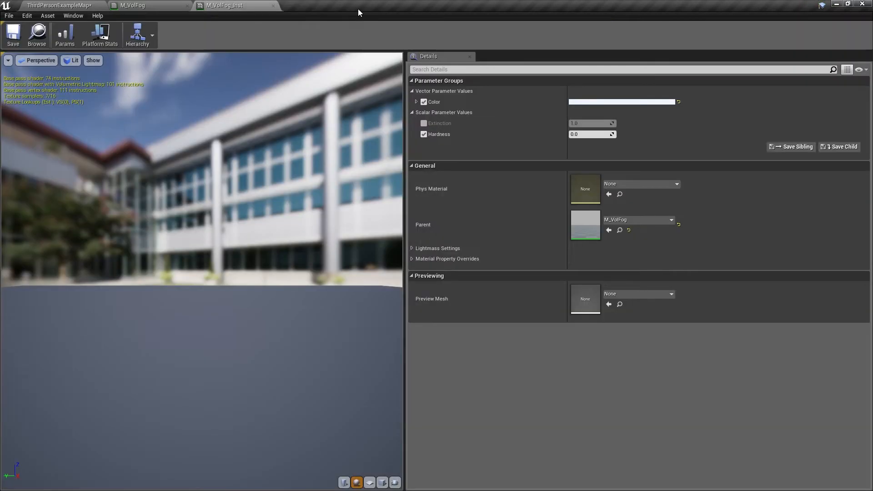
click(70, 6)
click(384, 163)
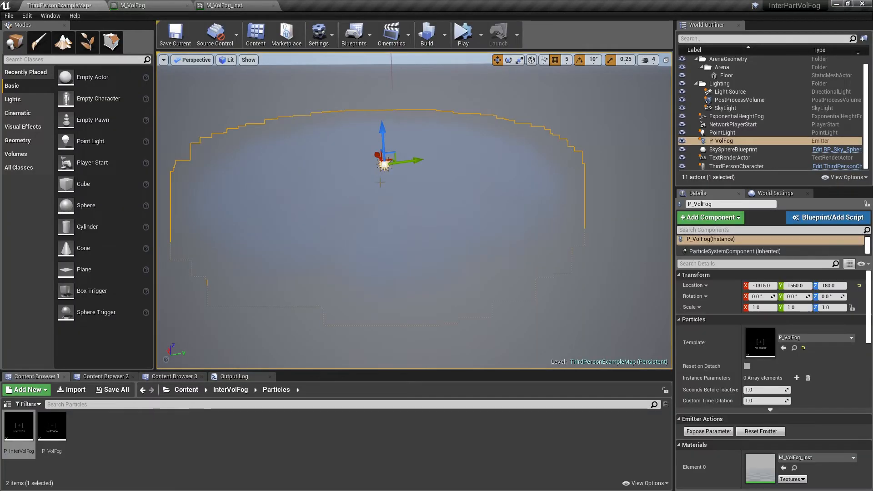
key(Delete)
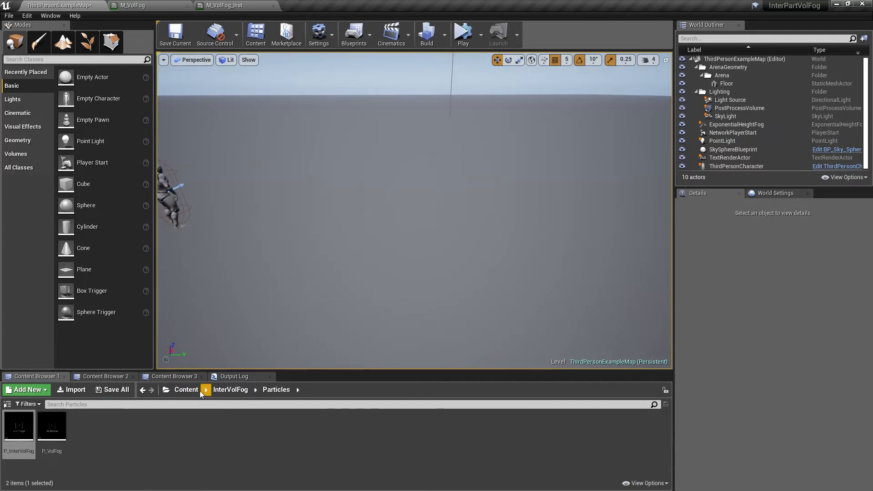
- Place BP_InterVolFog from the Blueprints folder in the level at about -1300, 1600, 200, near the character
click(230, 389)
double_click(19, 438)
drag(21, 427, 460, 193)
right_drag(461, 205, 493, 230)
scroll(461, 206, down, 3)
drag(382, 155, 374, 151)
scroll(375, 151, up, 2)
right_drag(374, 150, 375, 121)
right_drag(190, 233, 190, 246)
scroll(190, 246, down, 2)
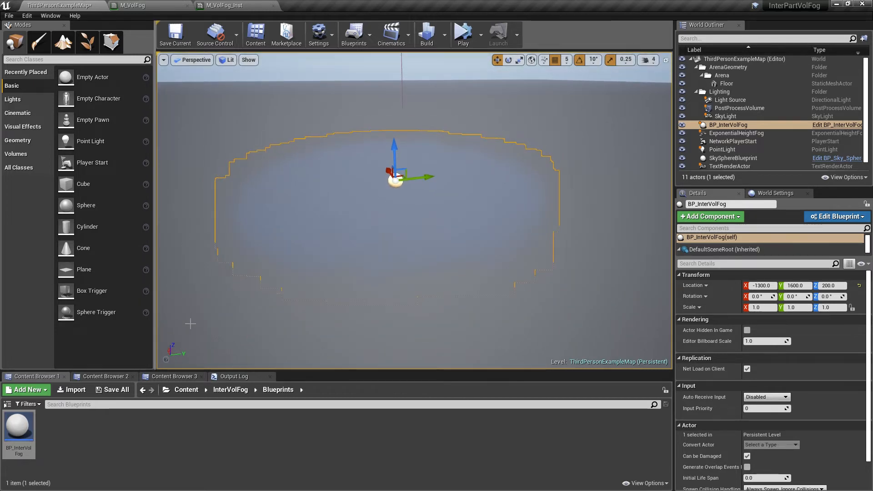
click(208, 425)
right_drag(416, 172, 392, 168)
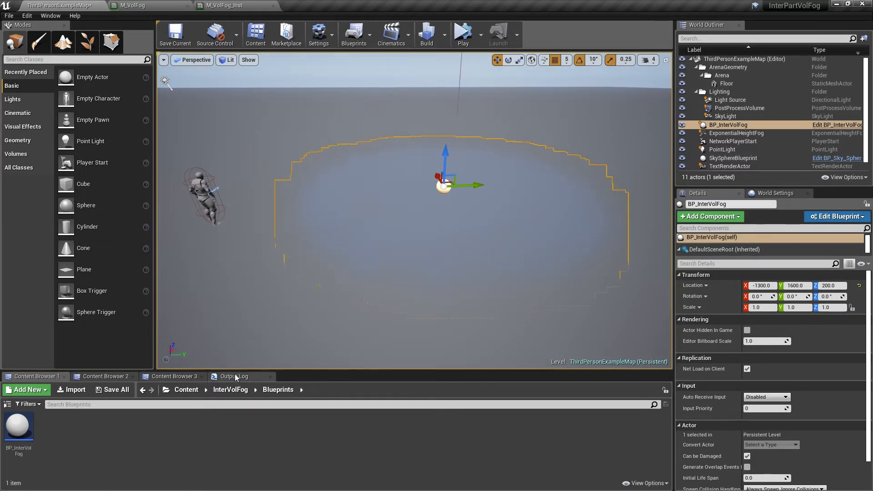
- Open P_InterVolFog from the Particles folder for editing, enlarge its emitter area, and return to the level
click(223, 391)
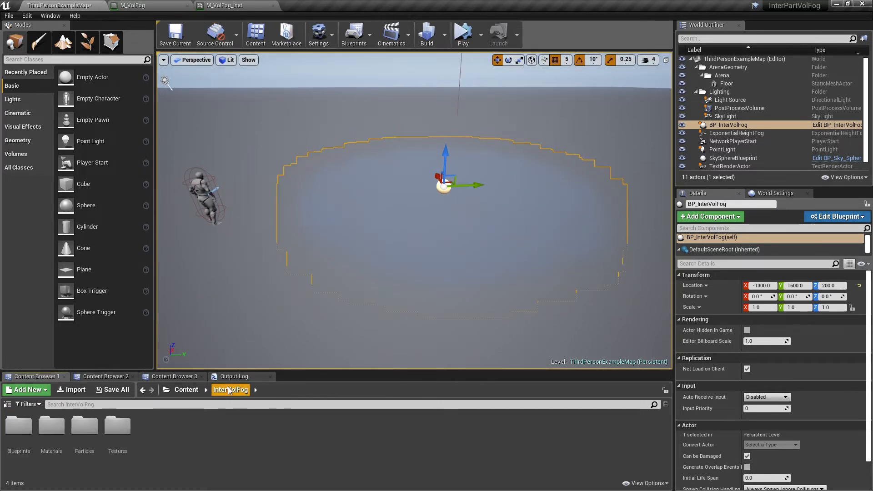
double_click(86, 432)
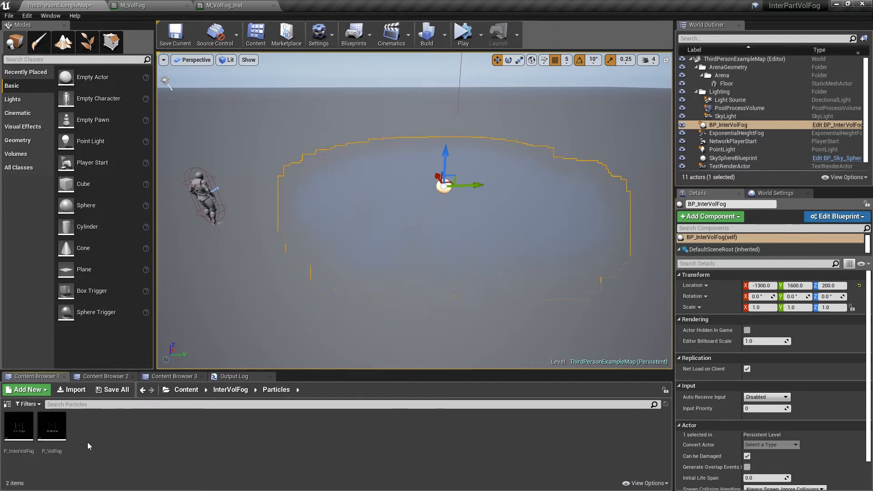
double_click(19, 425)
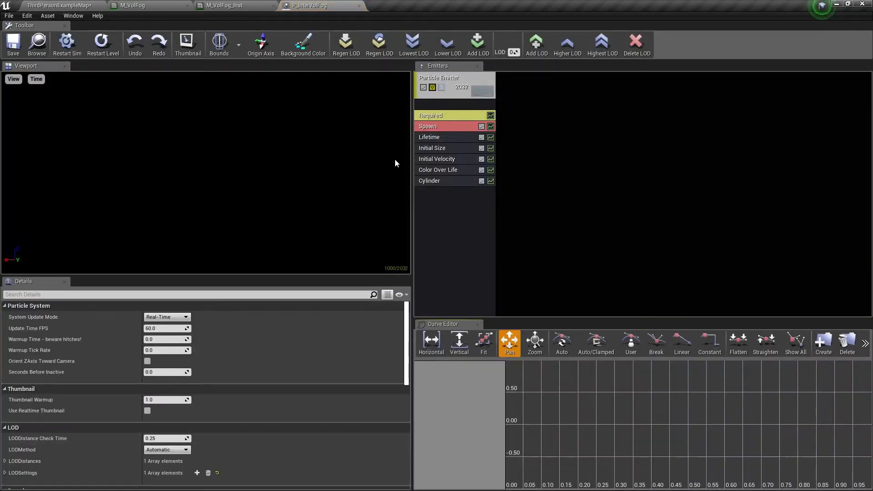
drag(412, 157, 225, 155)
click(85, 8)
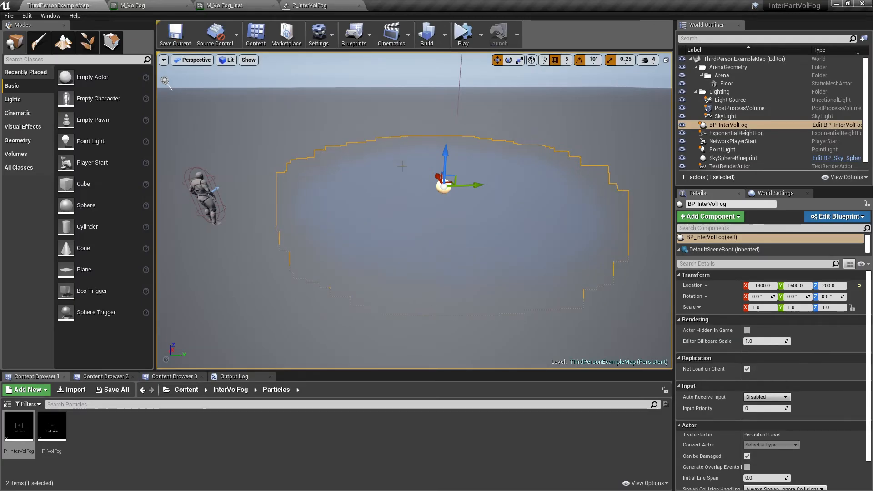
- Deselect BP_InterVolFog and examine its fog and the nearby character in the level viewport
key(Escape)
right_drag(414, 210, 432, 210)
key(s)
key(w)
key(w)
key(s)
key(w)
key(s)
key(w)
right_drag(534, 190, 534, 190)
key(s)
key(w)
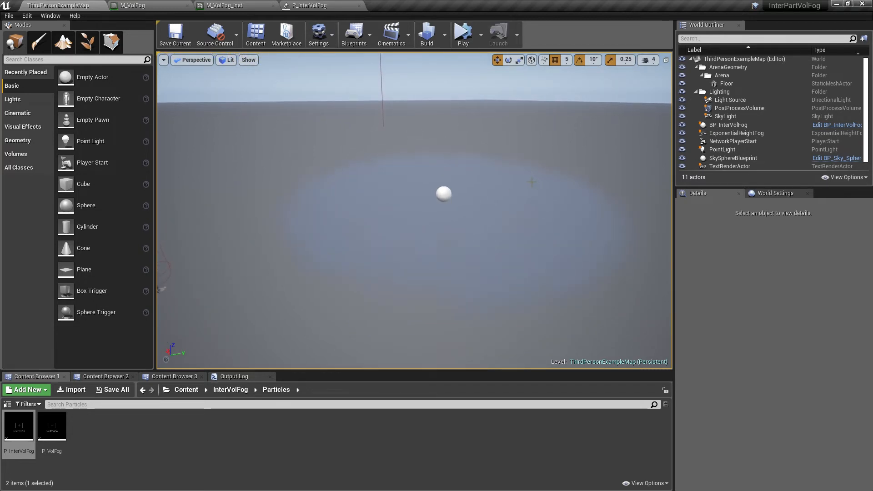
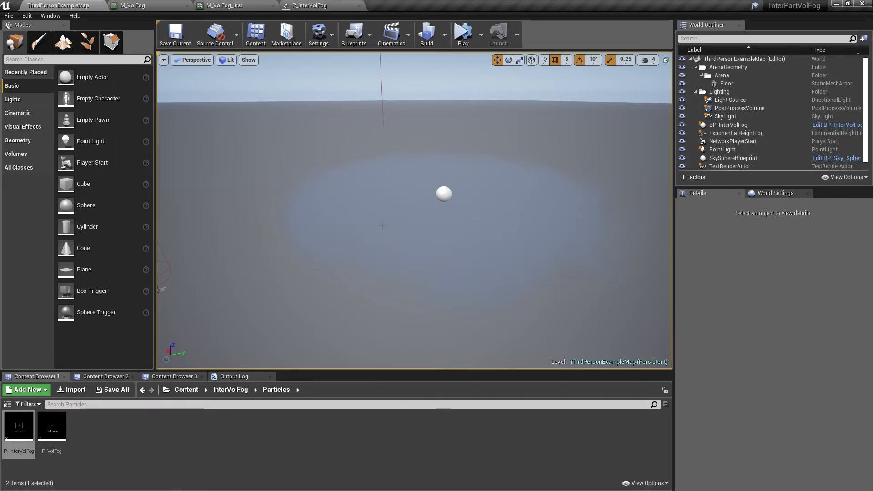
right_drag(421, 230, 399, 229)
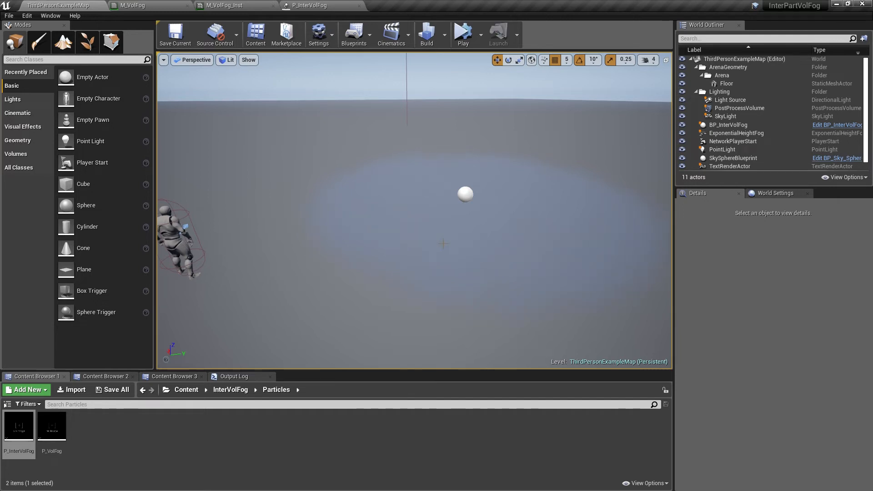
right_drag(443, 243, 370, 155)
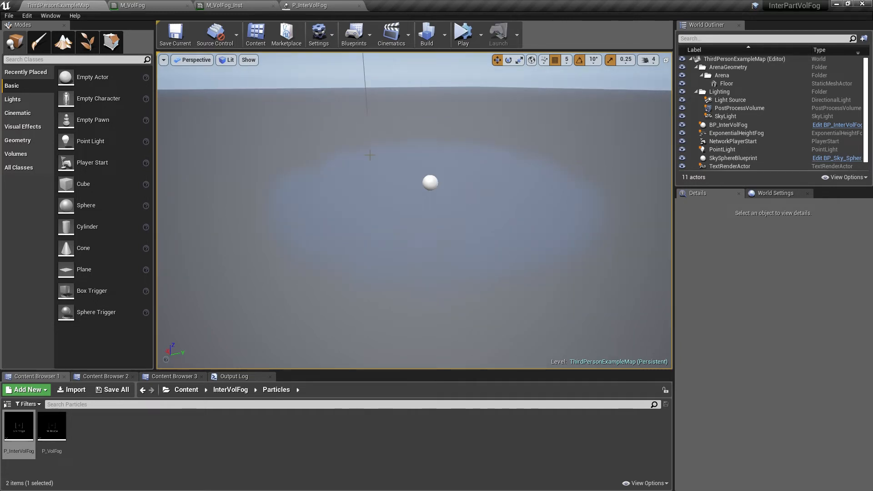
mouse_move(424, 165)
right_down()
mouse_move(418, 185)
mouse_move(413, 171)
right_up()
- Add an Actor Collision module to the Particle Emitter in P_InterVolFog and select it
click(318, 6)
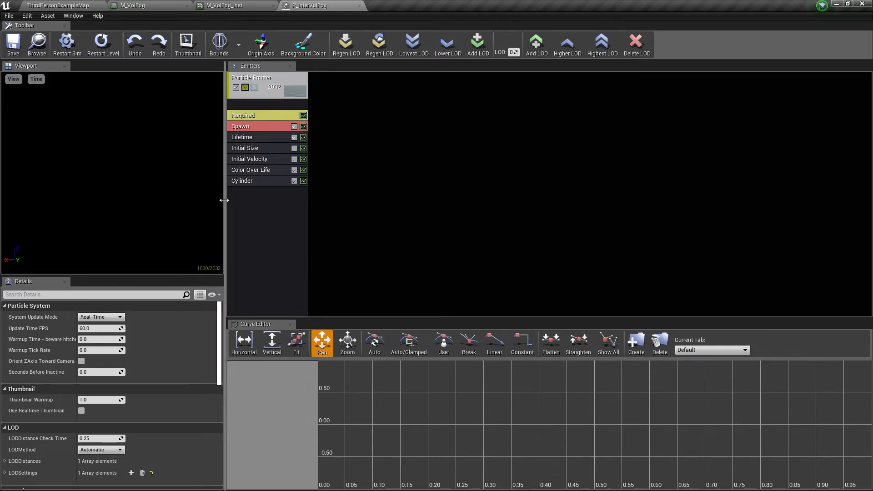
right_click(247, 214)
mouse_move(251, 219)
mouse_move(272, 285)
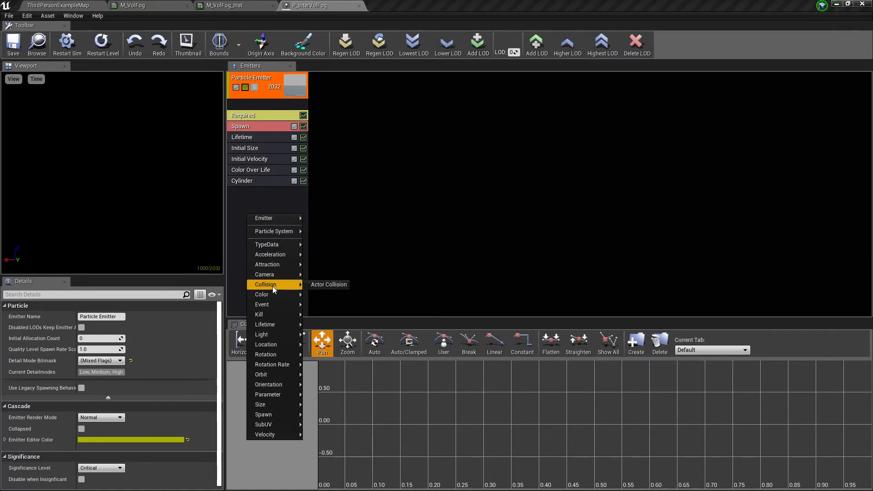
click(329, 285)
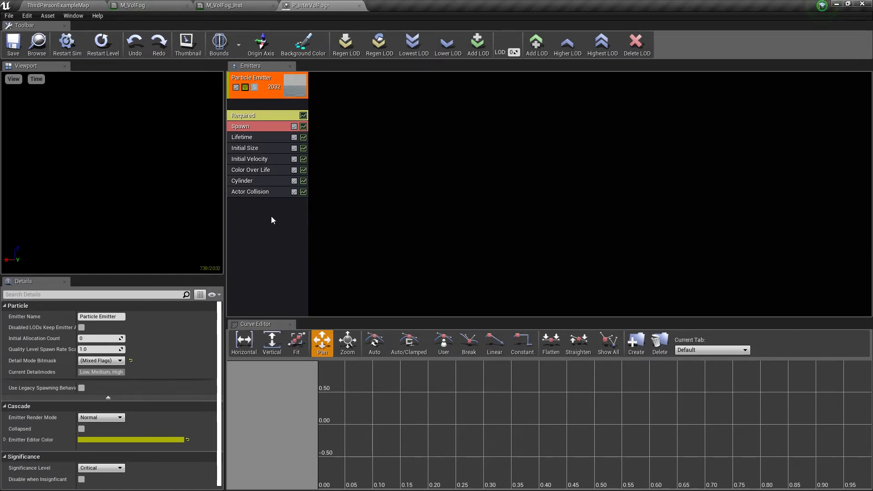
click(261, 193)
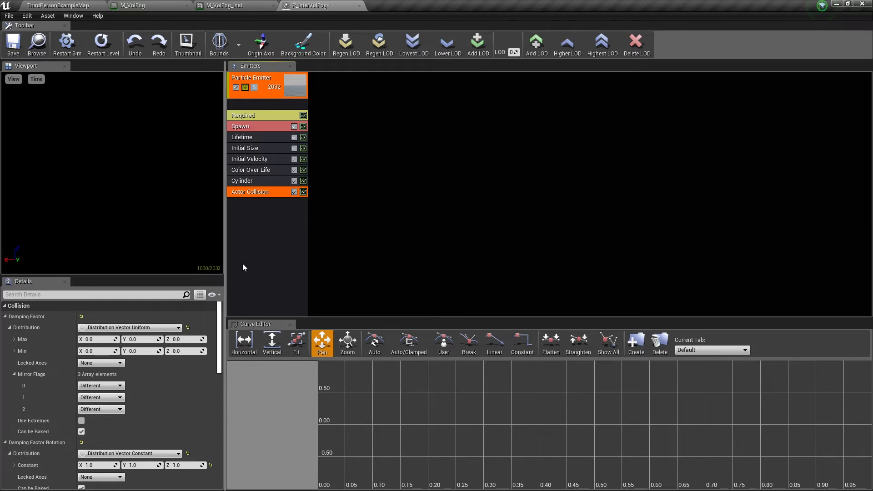
- Set the Actor Collision module's Max Collisions distribution to a minimum and maximum of 0
drag(224, 244, 248, 244)
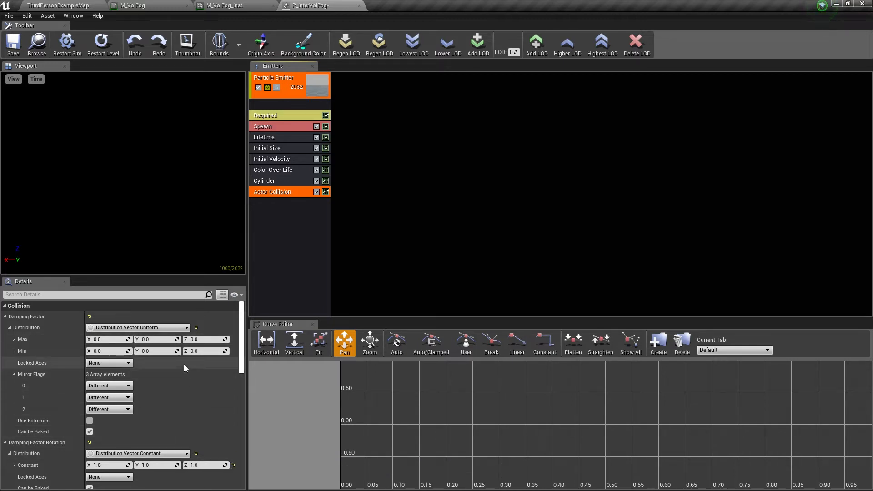
scroll(164, 348, down, 2)
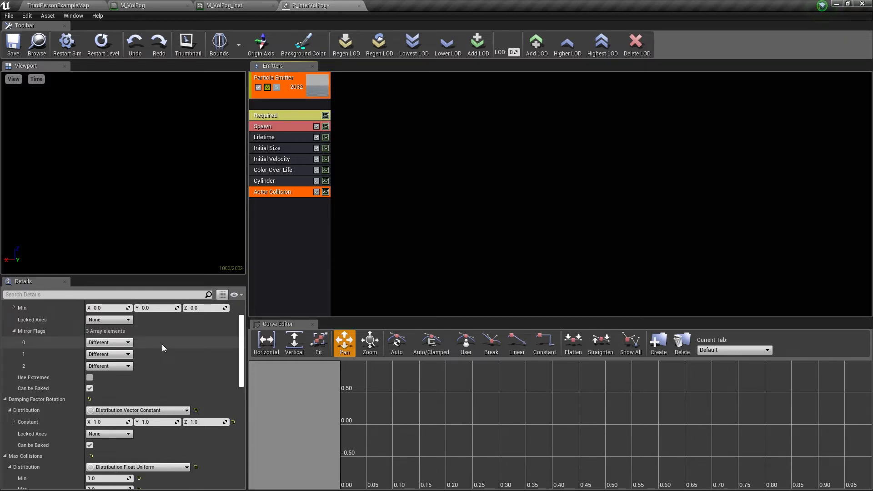
scroll(163, 348, down, 2)
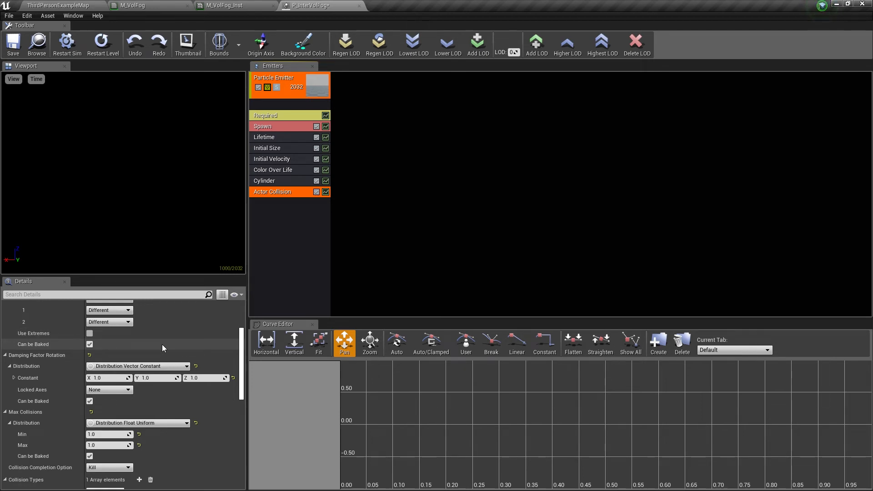
click(101, 435)
text(0)
key(Return)
click(139, 445)
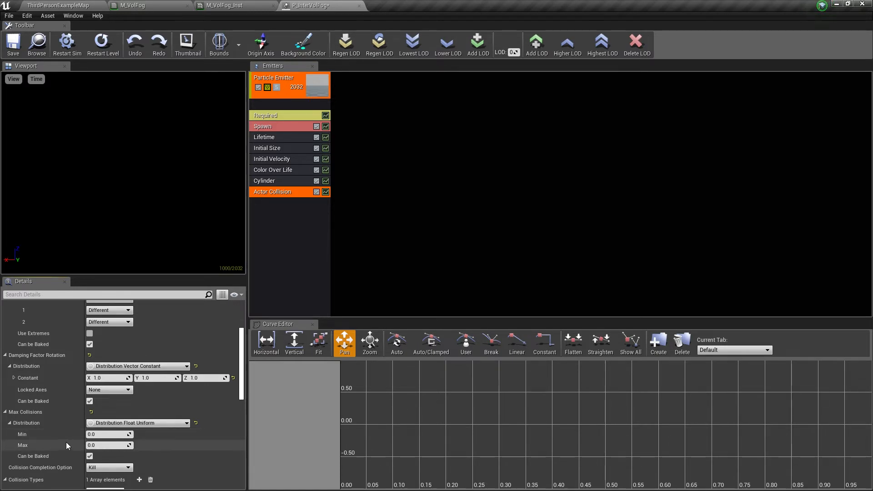
- Change the Actor Collision module's collision type from WorldStatic to WorldDynamic
scroll(93, 434, down, 2)
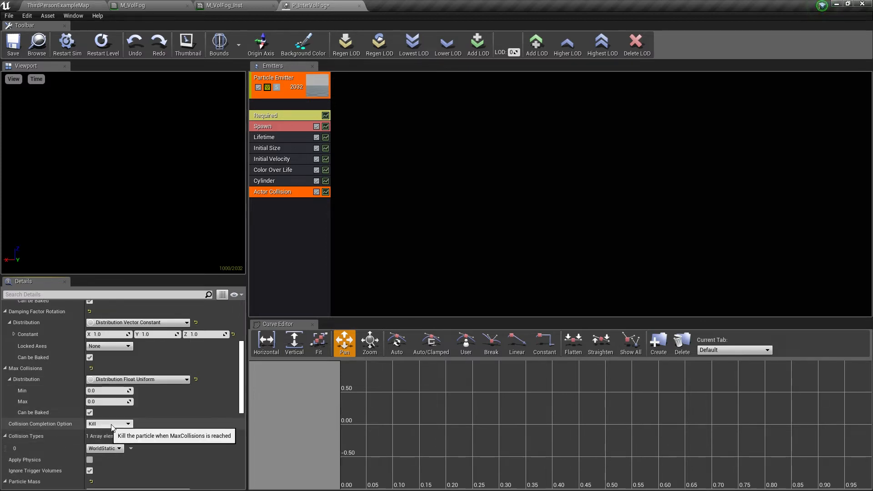
click(114, 451)
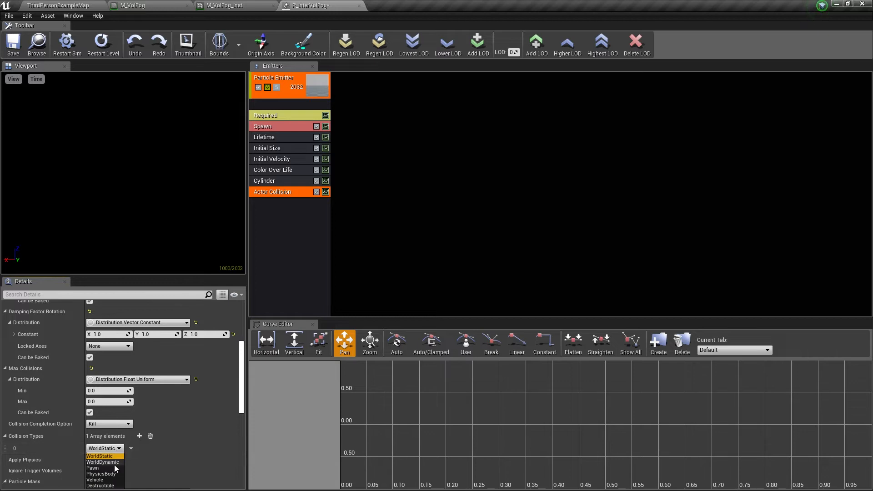
click(116, 462)
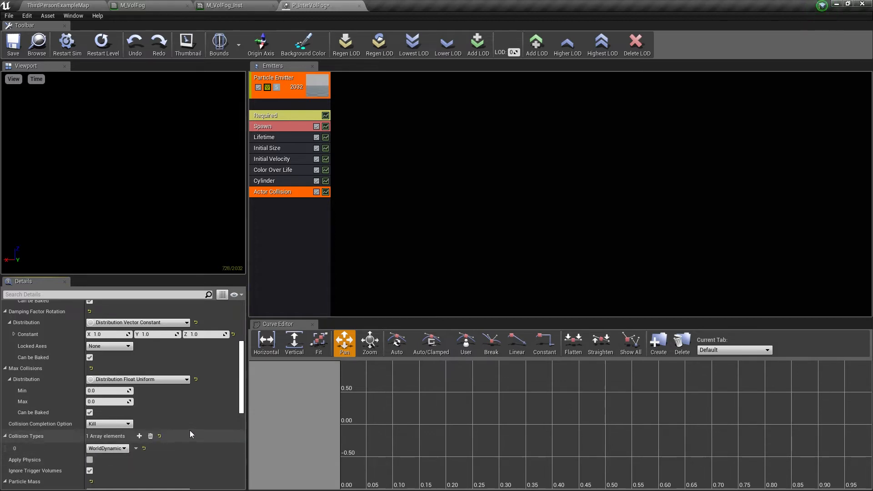
- Enable Apply Physics on the Actor Collision module and set its Particle Mass constant to 1.0
scroll(191, 430, down, 3)
click(90, 415)
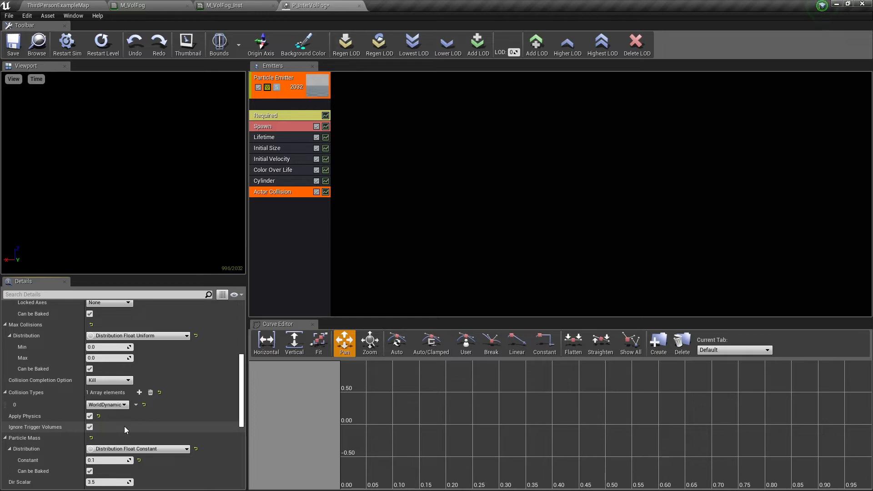
scroll(125, 427, down, 1)
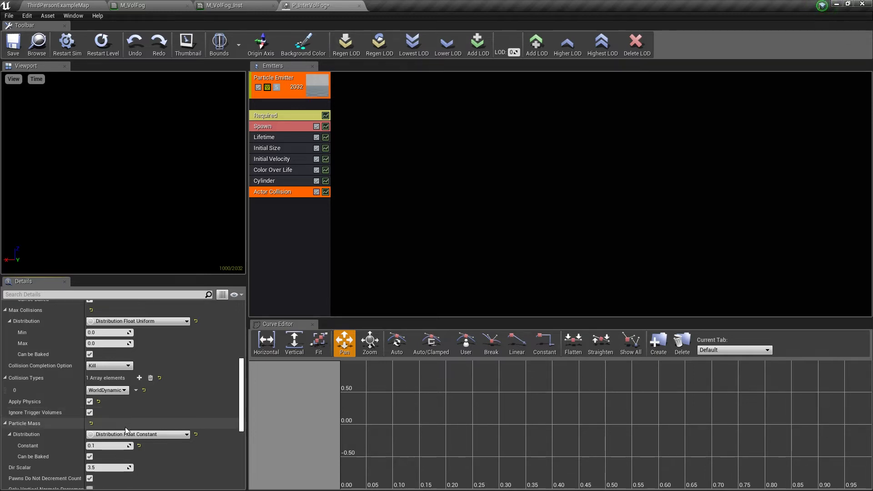
click(114, 445)
text(1.0)
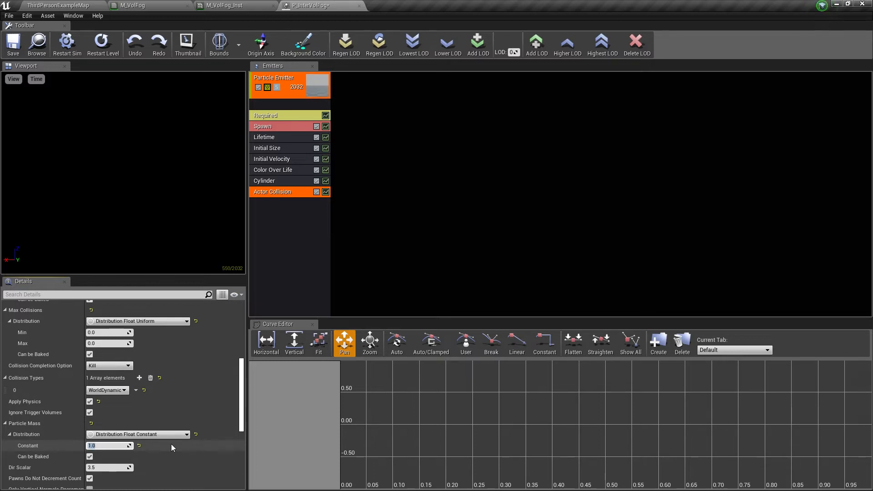
- Disable Drop Detail and Collide Only if Visible in the Actor Collision module's performance settings
scroll(72, 427, down, 1)
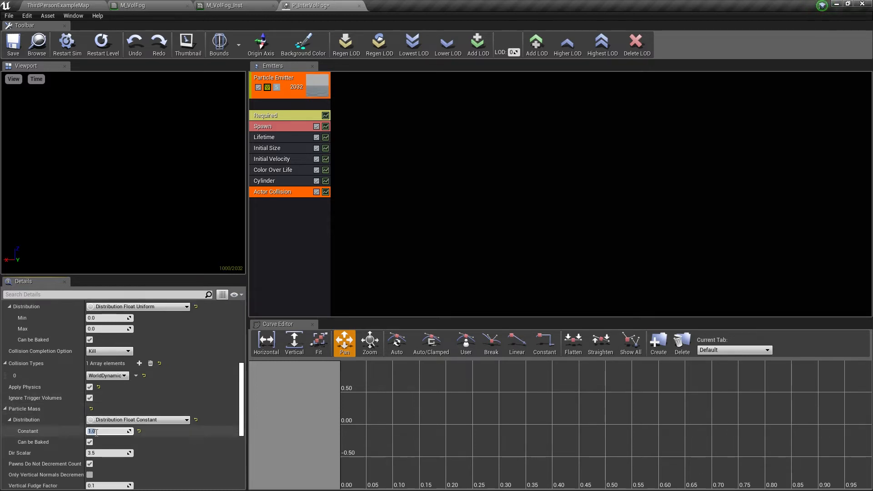
scroll(96, 432, down, 1)
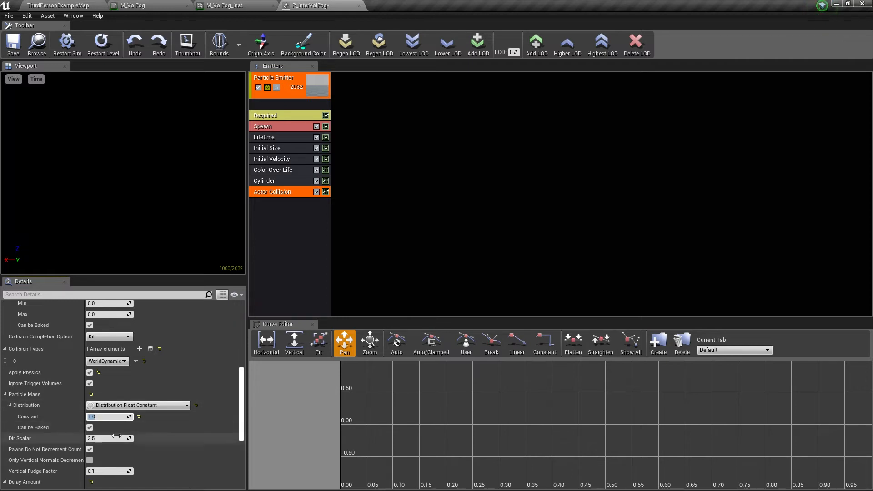
scroll(116, 437, down, 1)
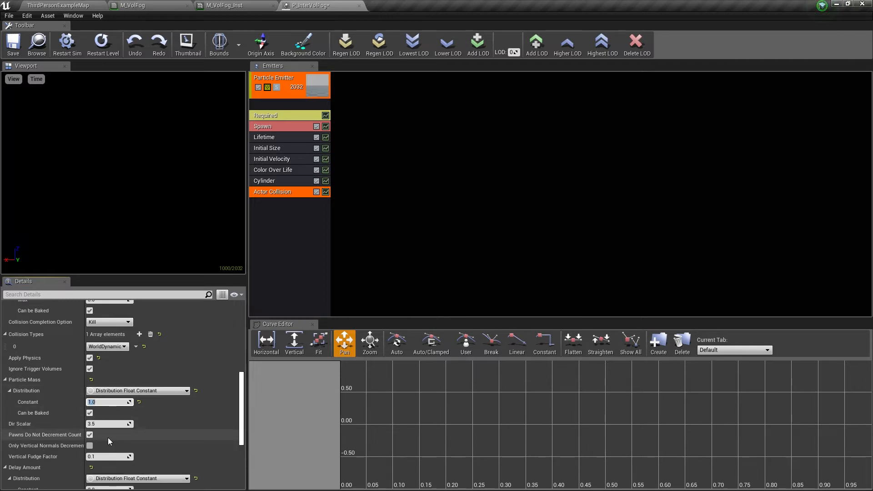
scroll(108, 437, down, 3)
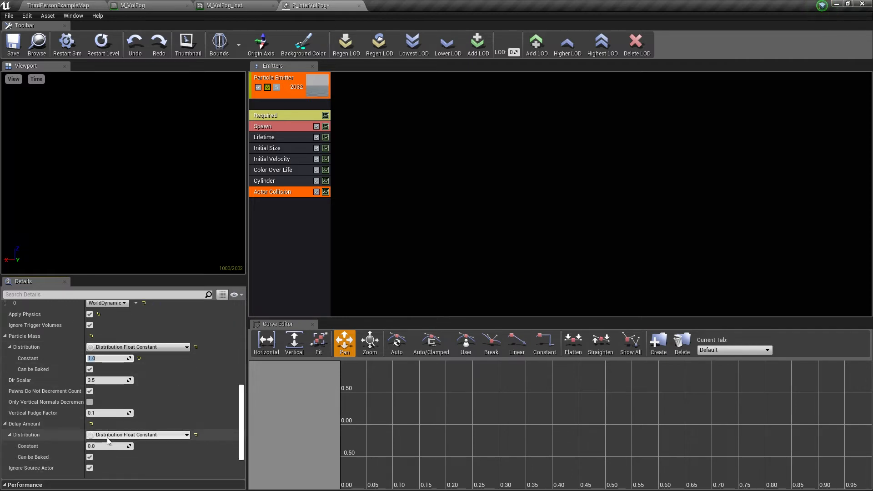
scroll(109, 443, down, 4)
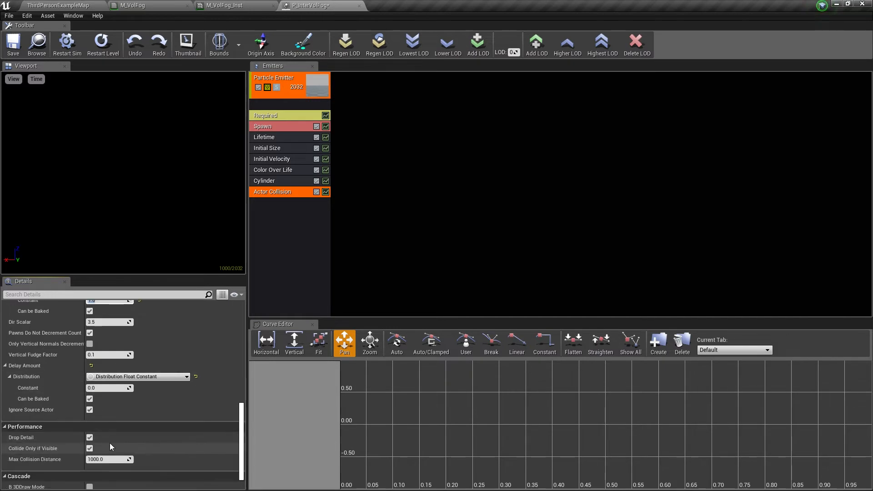
click(89, 437)
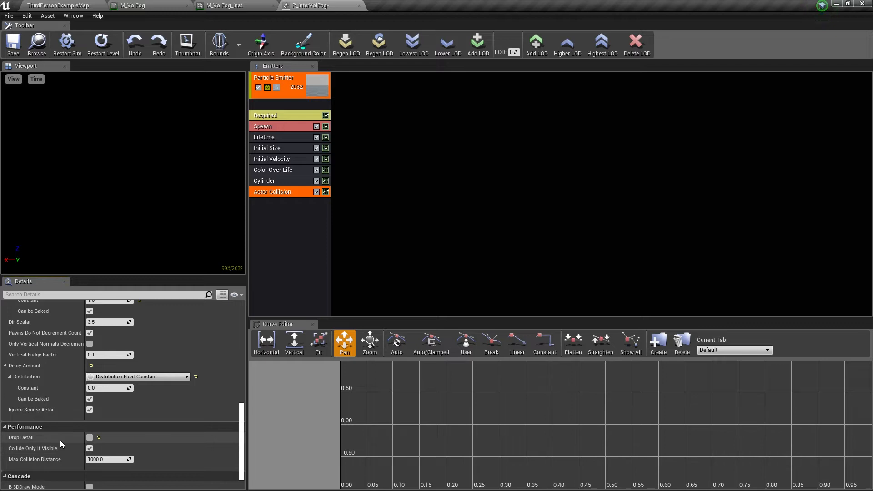
click(89, 449)
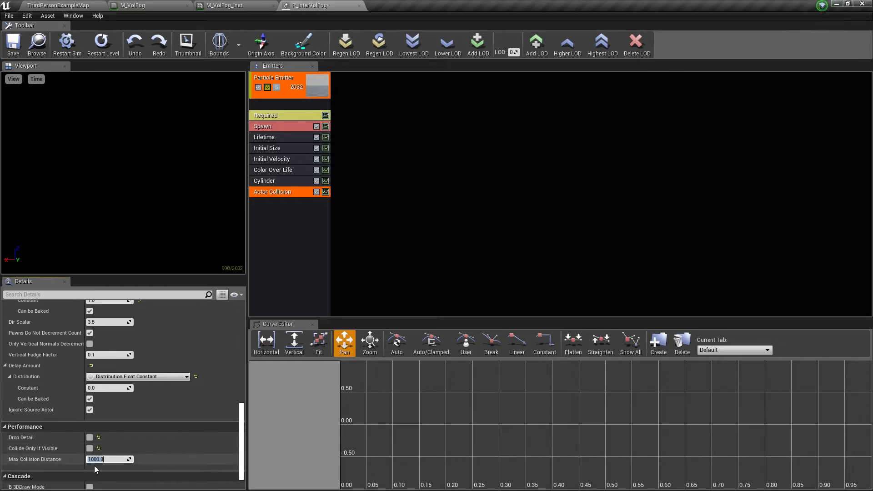
- Set the Actor Collision module's Max Collision Distance to 10000 and save P_InterVolFog
text(0)
key(Return)
click(13, 43)
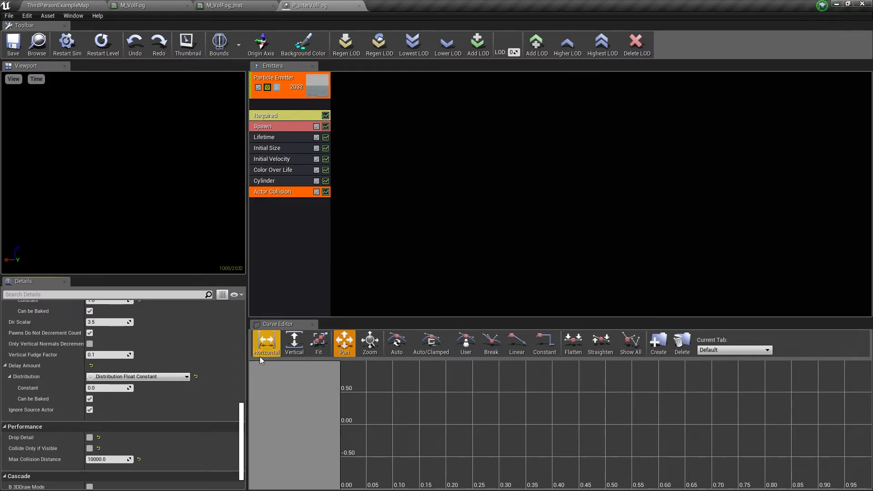
- Add a Point Attractor module to the Particle Emitter below Actor Collision
scroll(245, 398, up, 2)
drag(244, 397, 249, 373)
drag(245, 393, 248, 304)
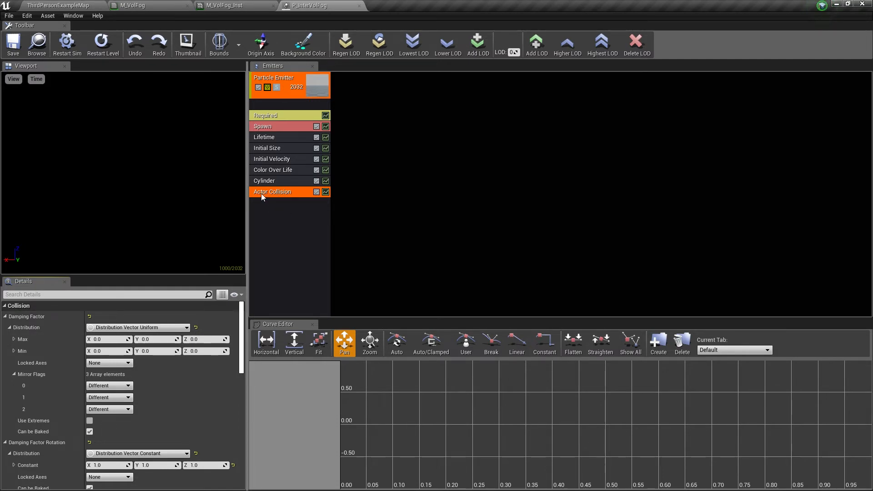
right_click(288, 221)
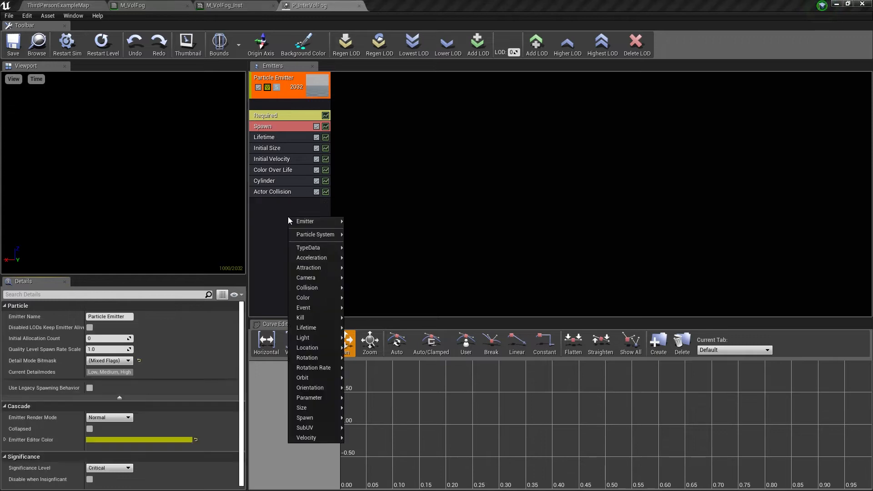
mouse_move(316, 298)
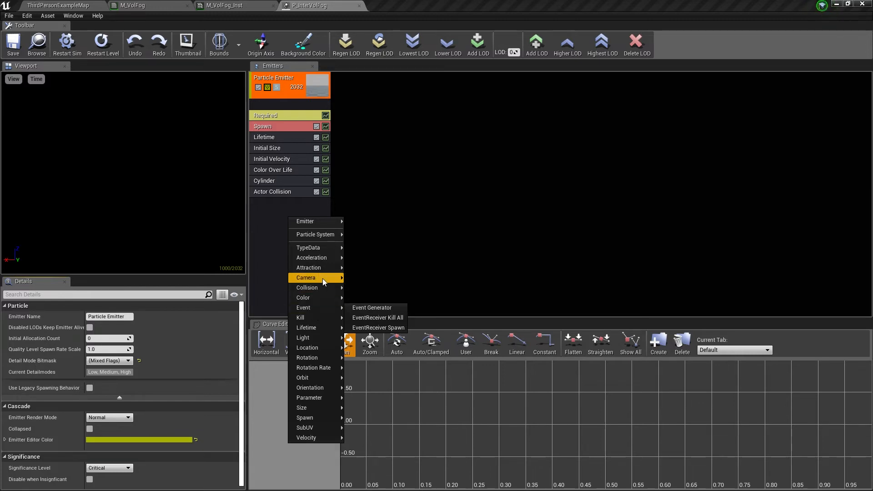
mouse_move(325, 270)
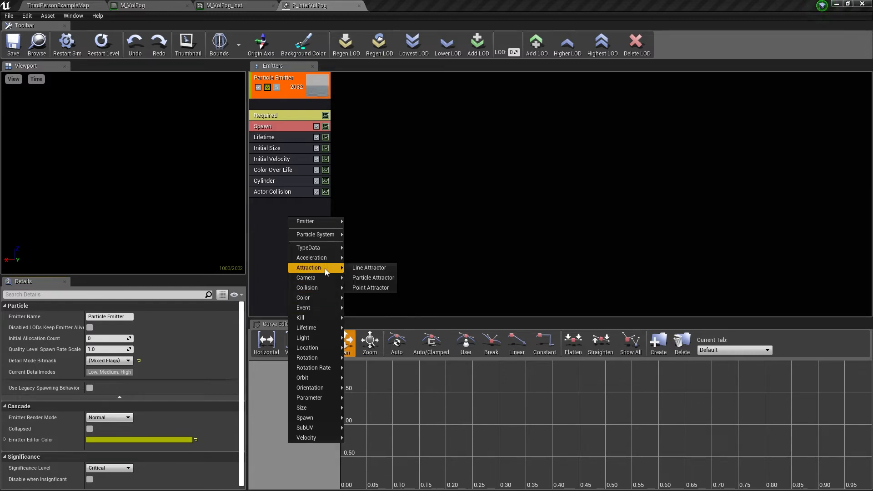
click(374, 291)
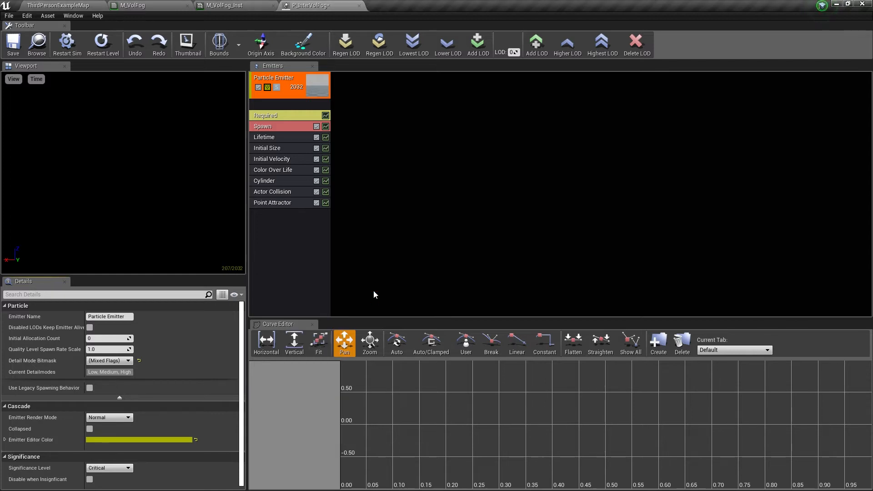
- Set the Point Attractor's position distribution to Distribution Vector Particle Parameter and name its parameter "attractor"
click(270, 204)
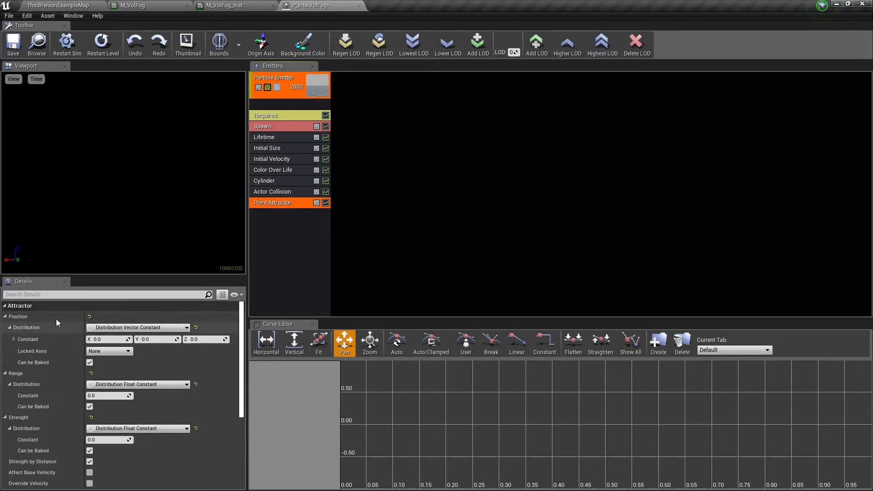
click(170, 328)
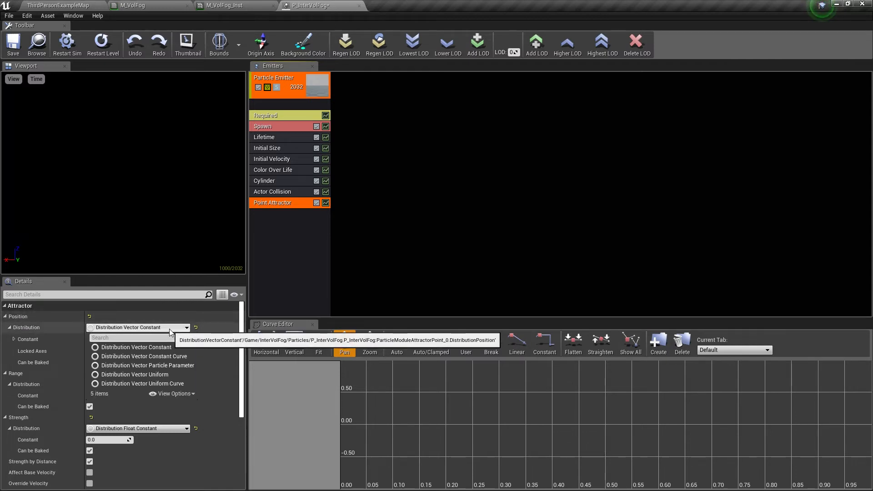
click(184, 366)
click(109, 339)
text(a)
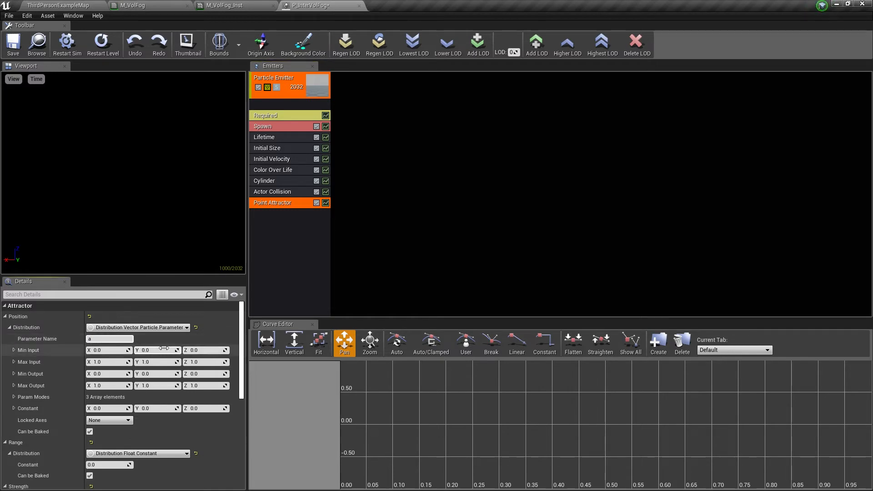
text(ttractor)
key(Return)
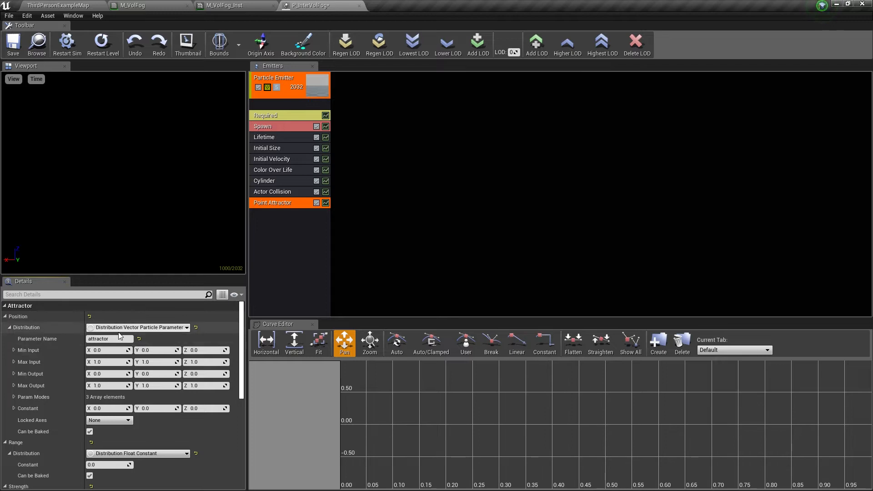
- Set the attractor position's Min Input to -20000 on X, Y and Z
click(108, 350)
text(-)
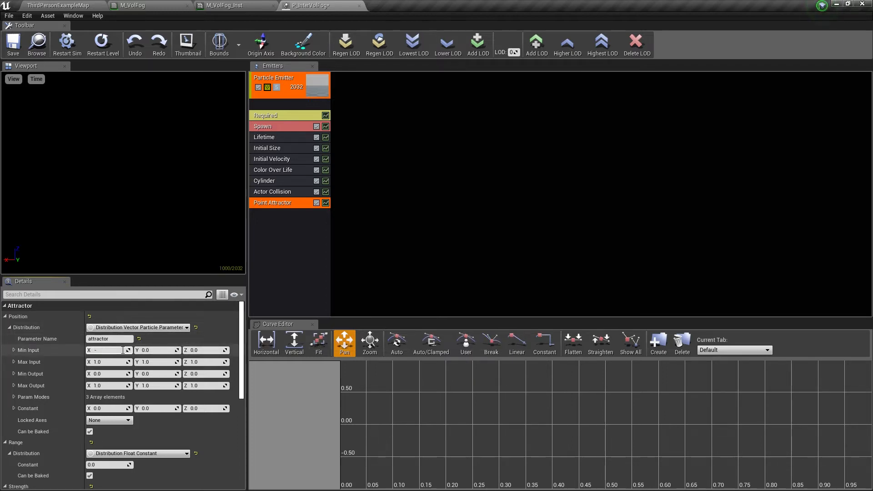
text(20000)
key(Return)
click(158, 351)
text(-20000)
key(Tab)
text(-20000)
key(Return)
- Set the attractor position's Min Output to -20000 on X, Y and Z
click(109, 372)
text(-20000)
click(169, 374)
text(-20000)
key(Tab)
text(-20000)
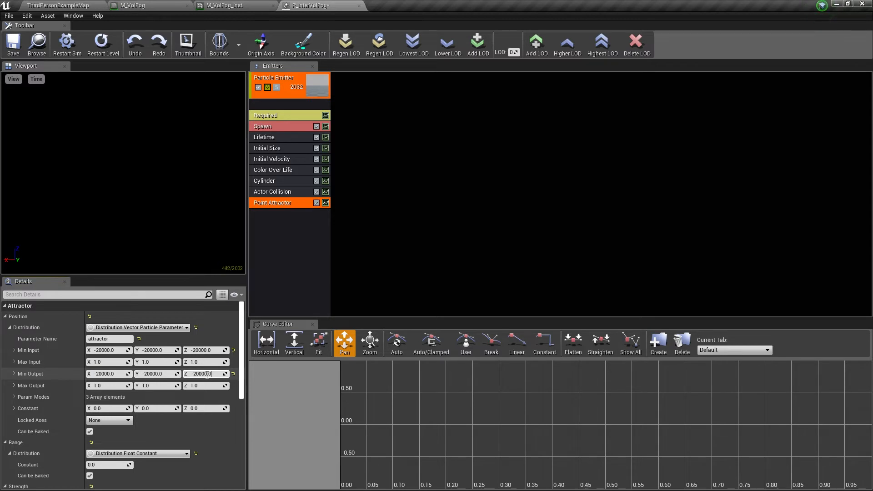
- Set the attractor position's Max Input to 20000 on X, Y and Z
click(114, 361)
text(20000)
key(Return)
key(ctrl+c)
click(159, 362)
key(ctrl+v)
click(208, 363)
key(ctrl+v)
- Set the attractor position's Max Output to 20000 on all three axes using the copied value
click(113, 387)
key(ctrl+v)
click(159, 385)
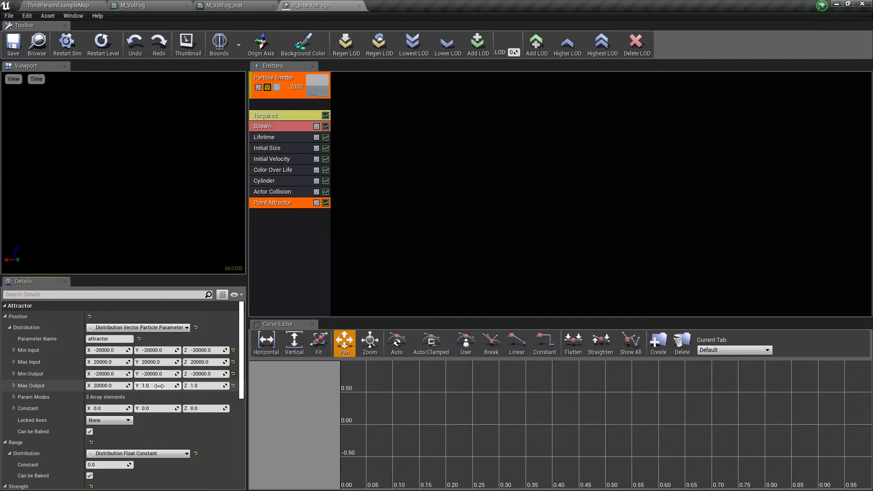
key(ctrl+v)
click(205, 386)
key(ctrl+v)
key(Return)
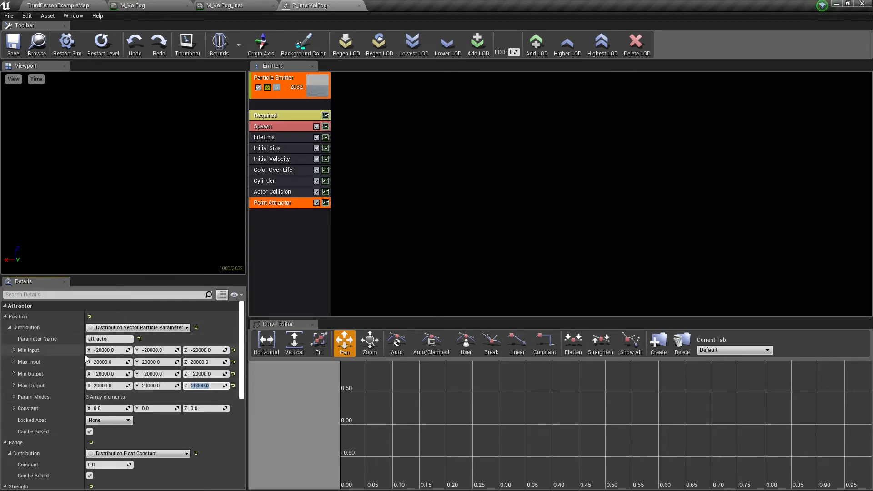
- Switch all three Param Modes elements of the attractor position to DPM Direct
click(15, 397)
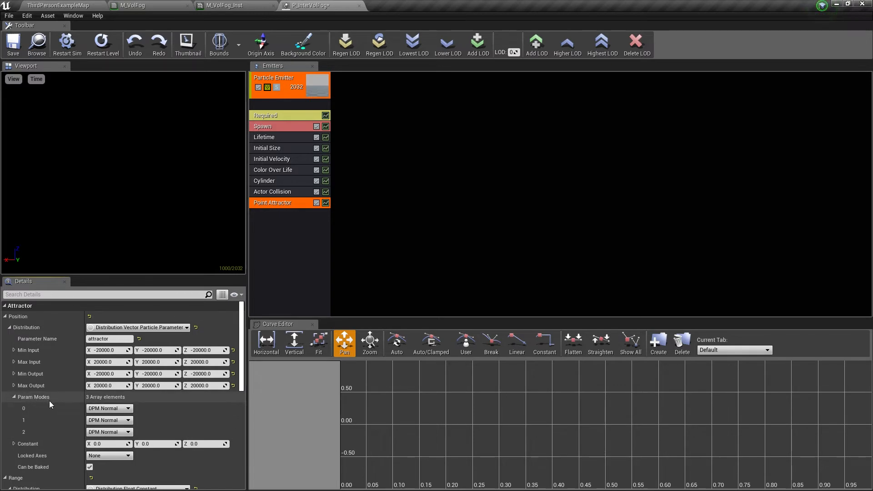
click(109, 408)
click(100, 428)
click(107, 420)
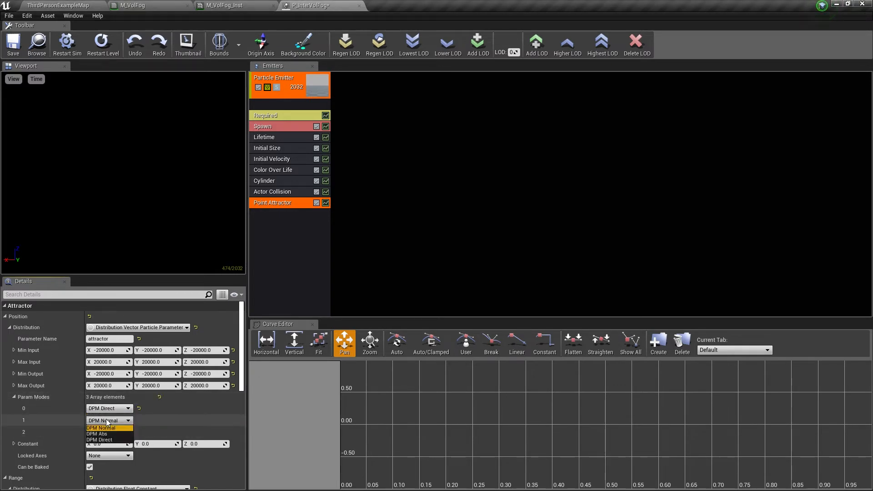
click(103, 439)
click(110, 433)
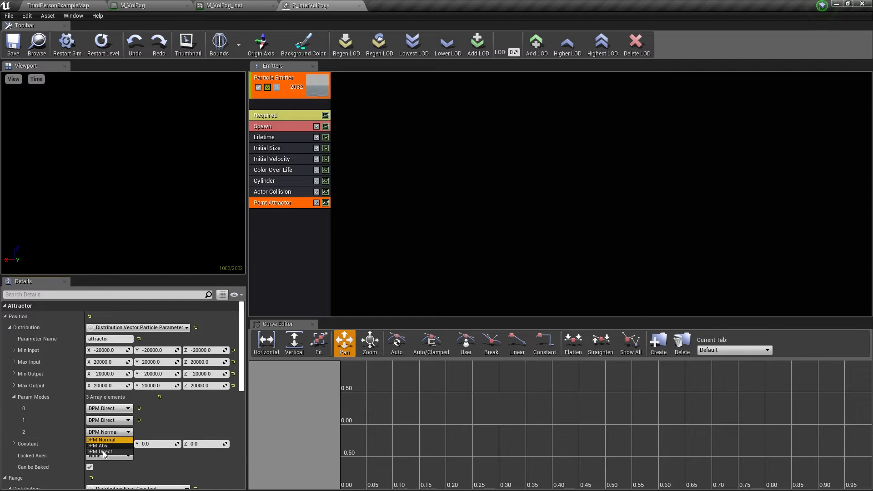
click(103, 451)
scroll(163, 400, down, 2)
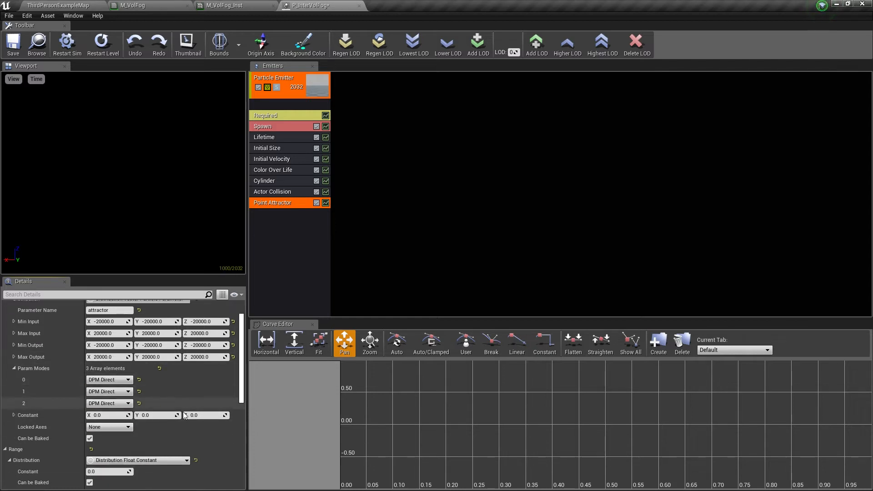
click(275, 193)
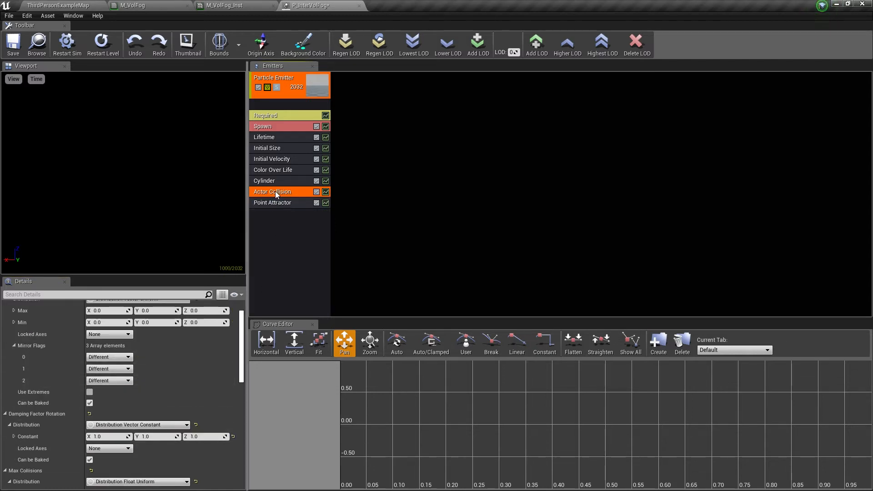
click(284, 162)
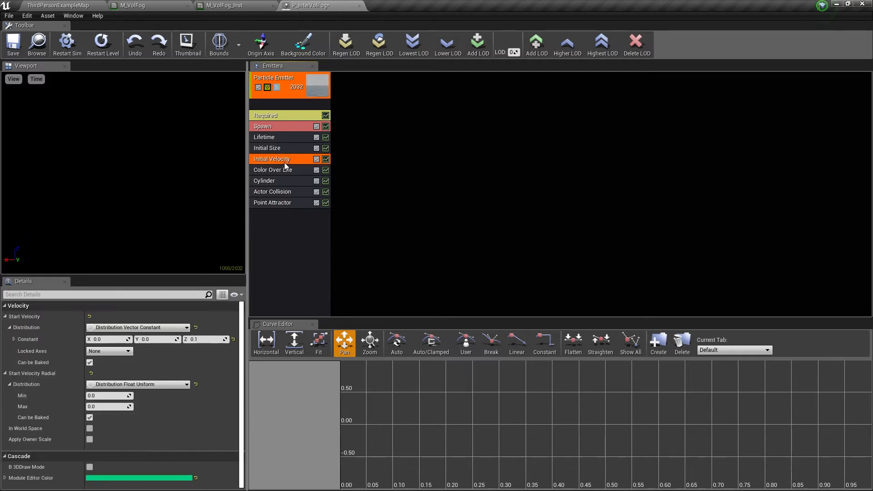
- Set the Point Attractor's Range constant to 200
click(279, 203)
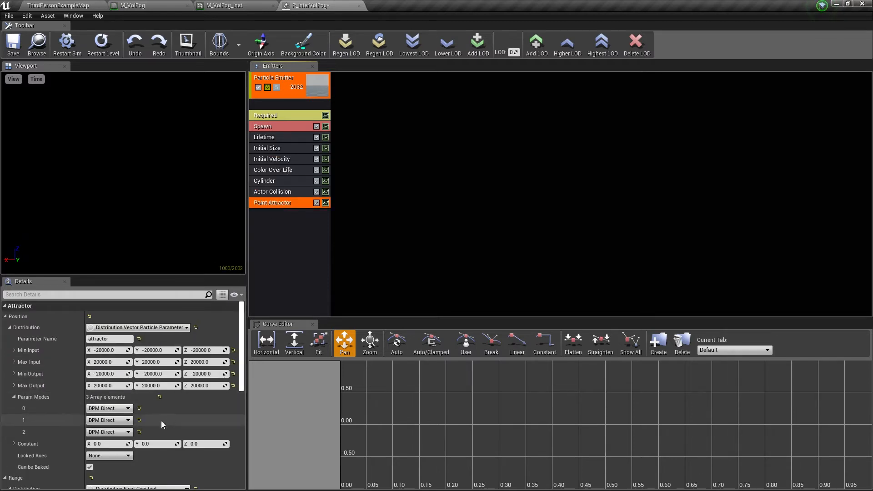
scroll(162, 420, down, 2)
scroll(109, 418, down, 1)
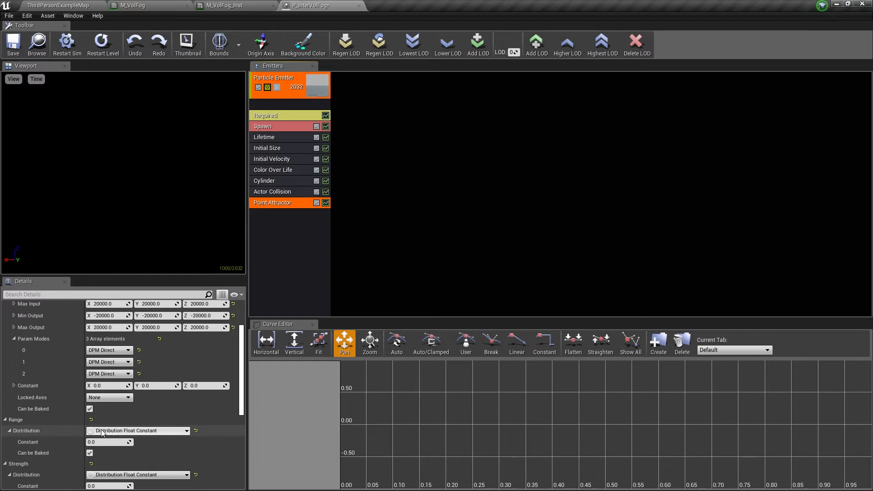
scroll(149, 435, down, 1)
click(101, 427)
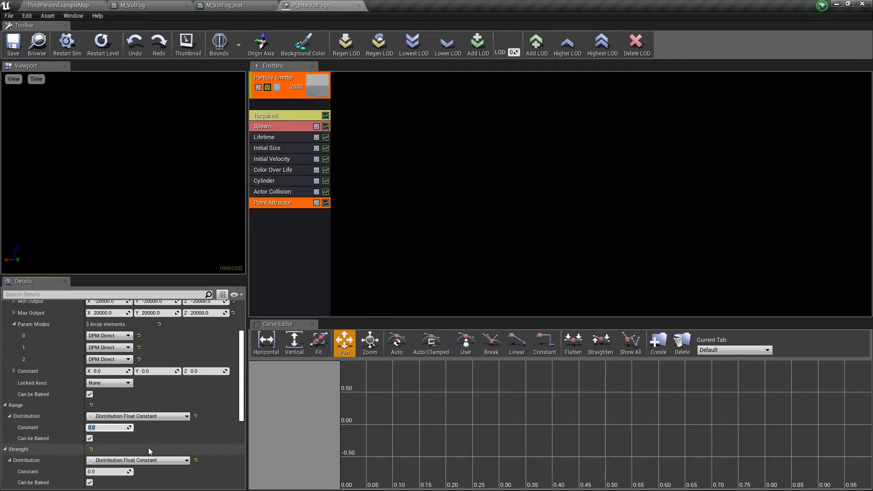
text(200.0)
scroll(150, 447, down, 2)
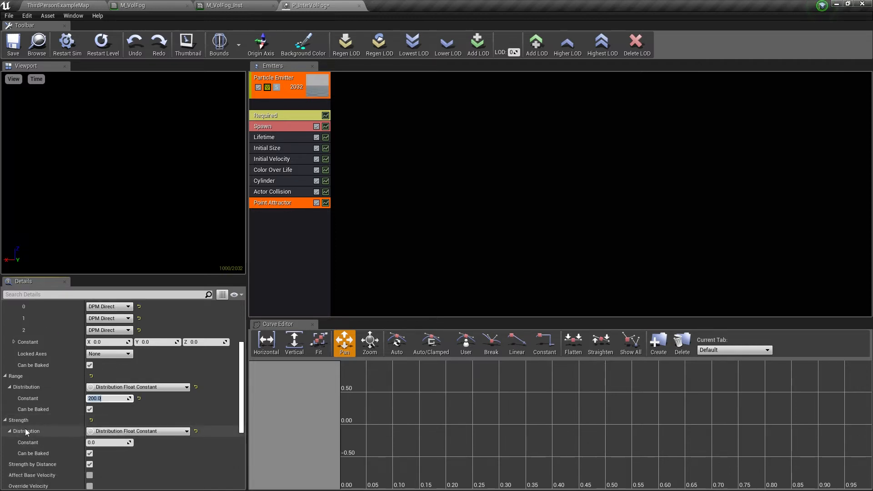
- Set the Point Attractor's Strength constant to -200
click(93, 442)
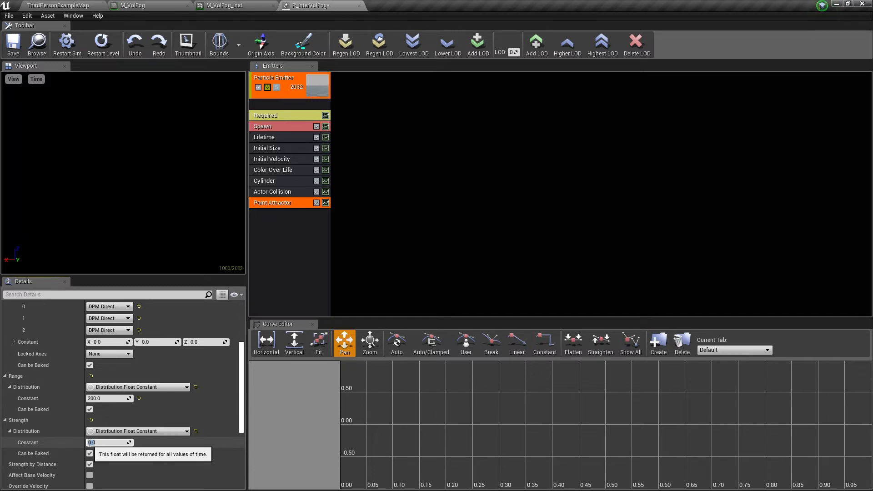
click(54, 5)
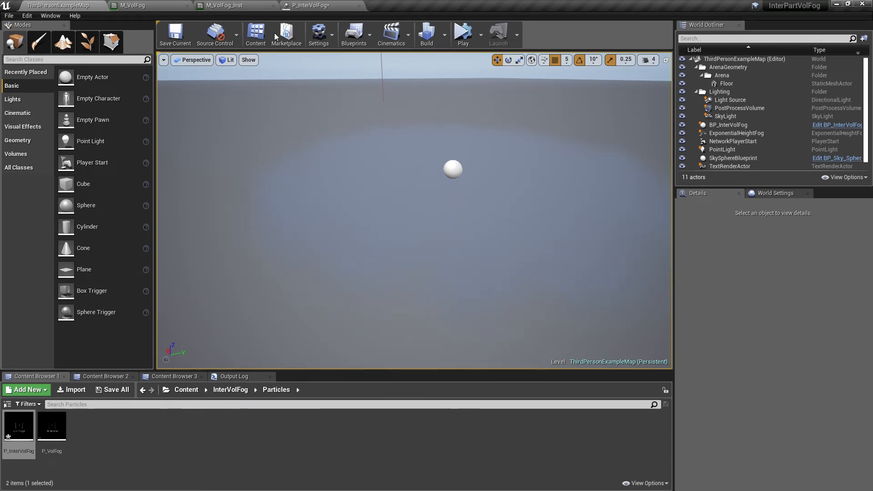
click(313, 5)
click(110, 442)
text(-200)
key(Return)
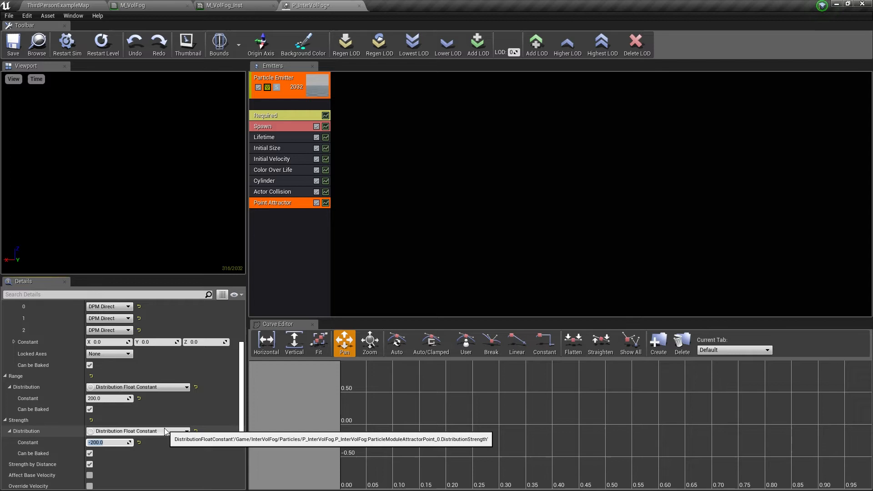
- Enable Affect Base Velocity, Override Velocity and Use World Space Position on the Point Attractor
scroll(171, 428, down, 2)
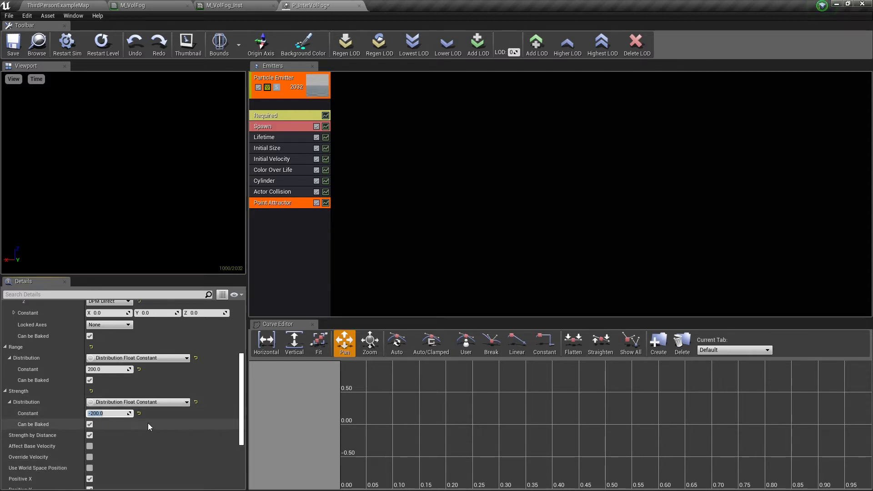
scroll(148, 423, down, 1)
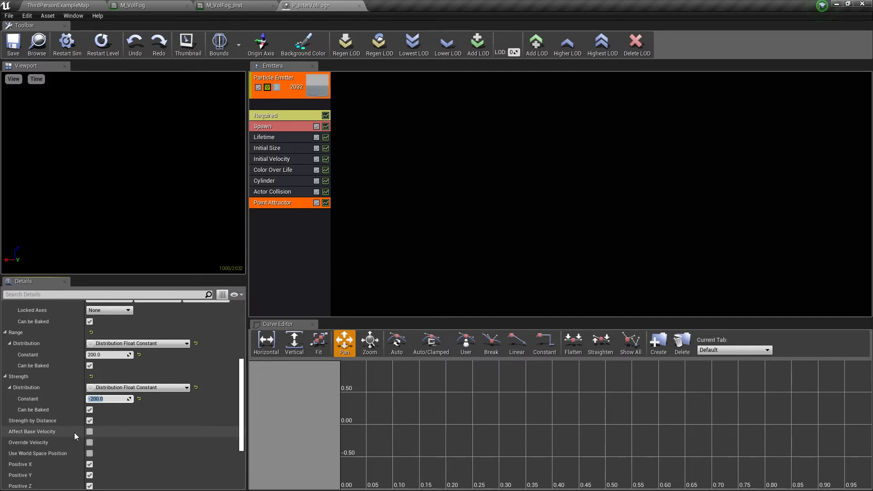
click(89, 431)
click(91, 442)
click(90, 454)
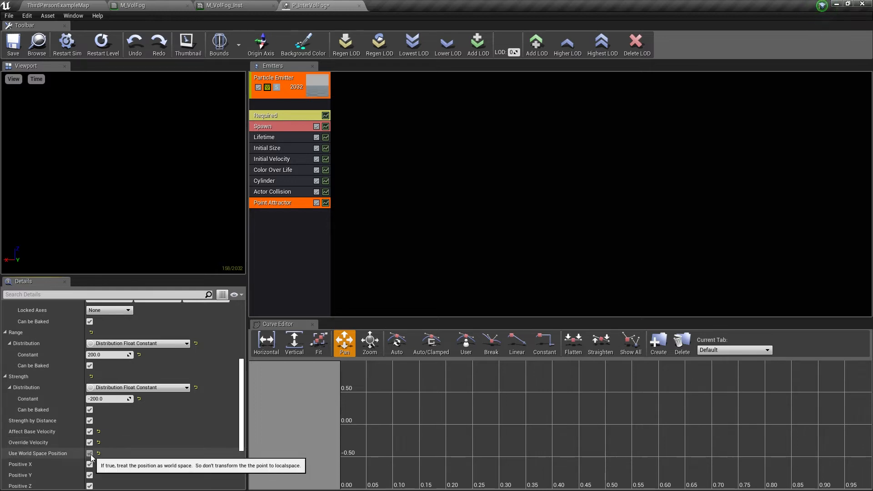
- Disable movement along Negative Z for the Point Attractor
scroll(117, 451, down, 2)
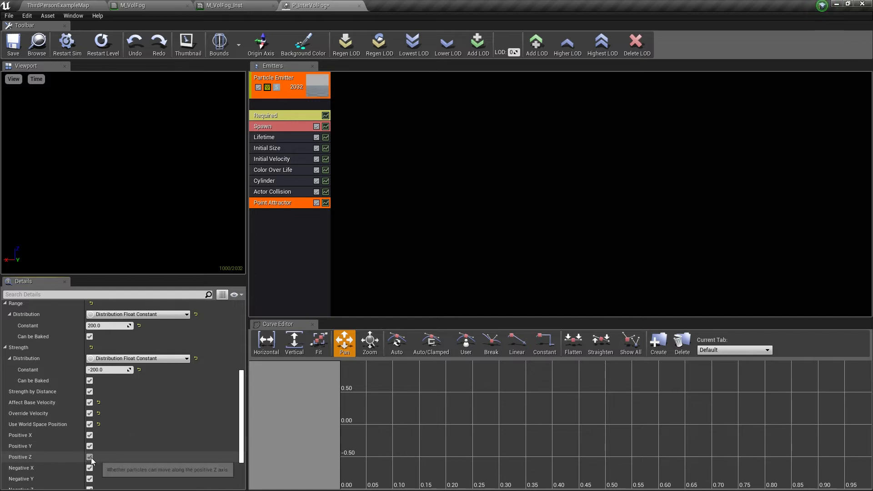
scroll(91, 457, down, 2)
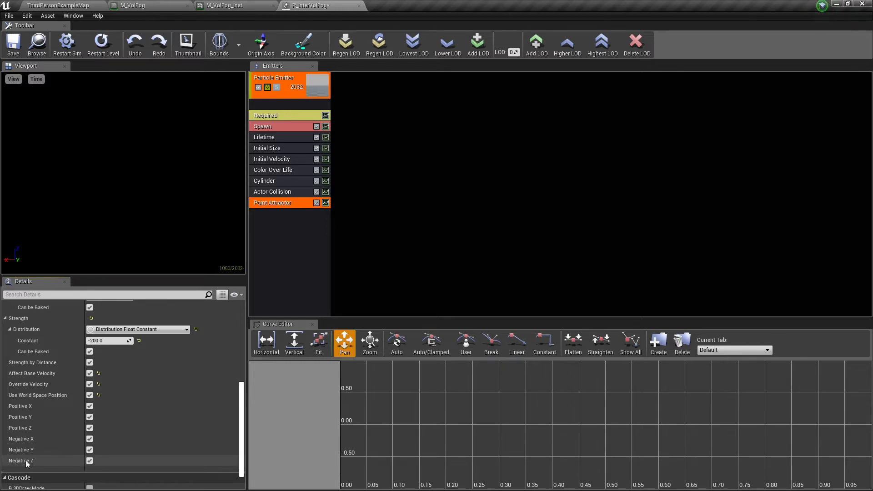
click(89, 460)
scroll(143, 404, down, 1)
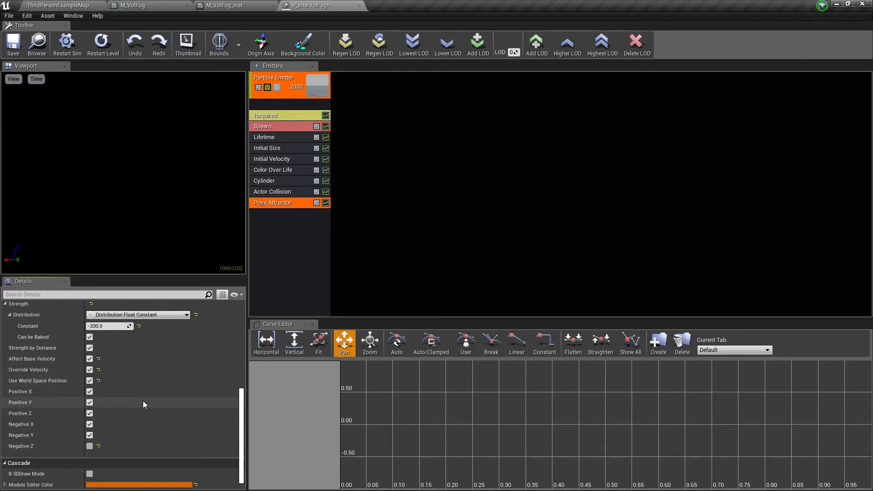
- Review the Point Attractor's settings and save the P_InterVolFog particle system
scroll(137, 377, up, 3)
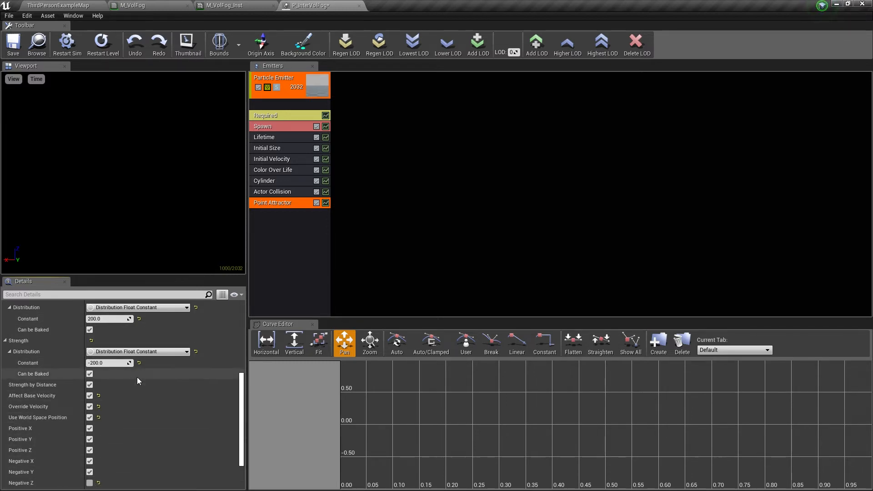
scroll(137, 378, up, 10)
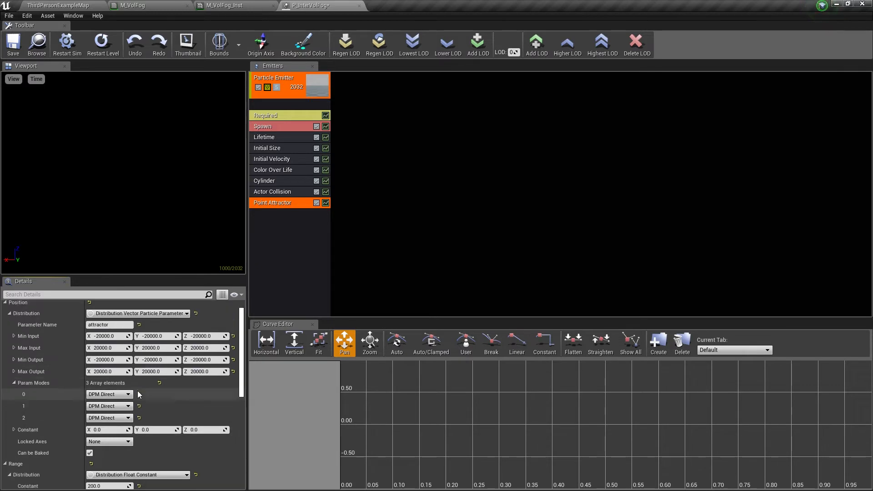
scroll(164, 336, up, 1)
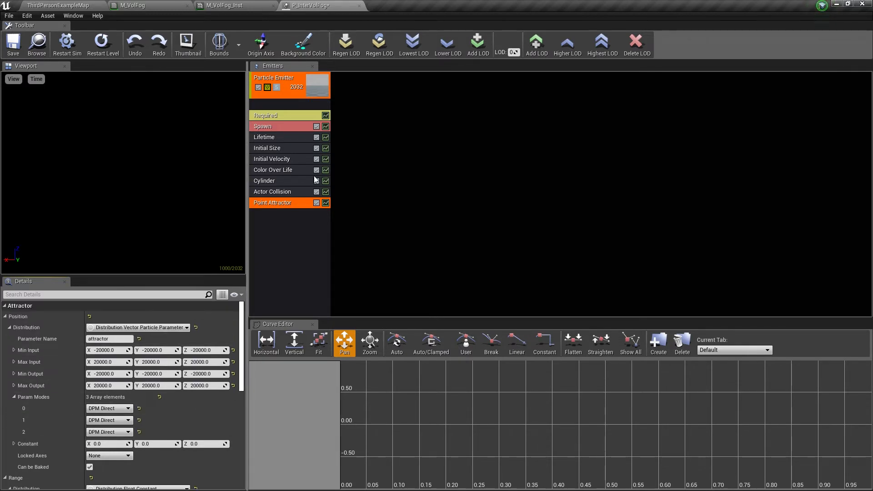
click(13, 44)
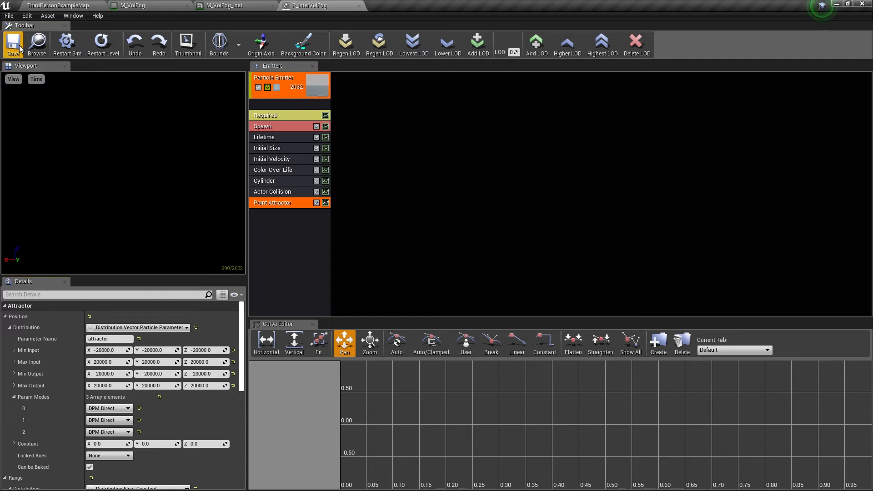
- Open the blueprint of the BP_InterVolFog actor from the level and select its ParticleSystem component
click(89, 6)
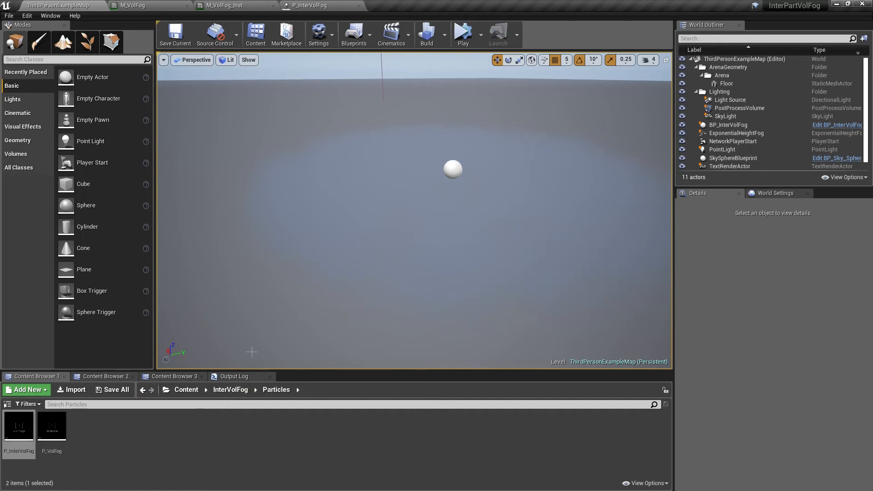
click(452, 169)
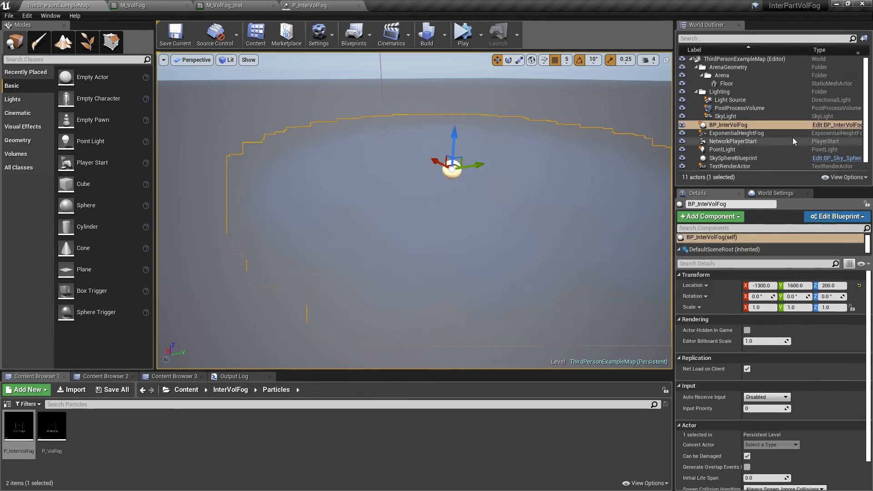
click(832, 126)
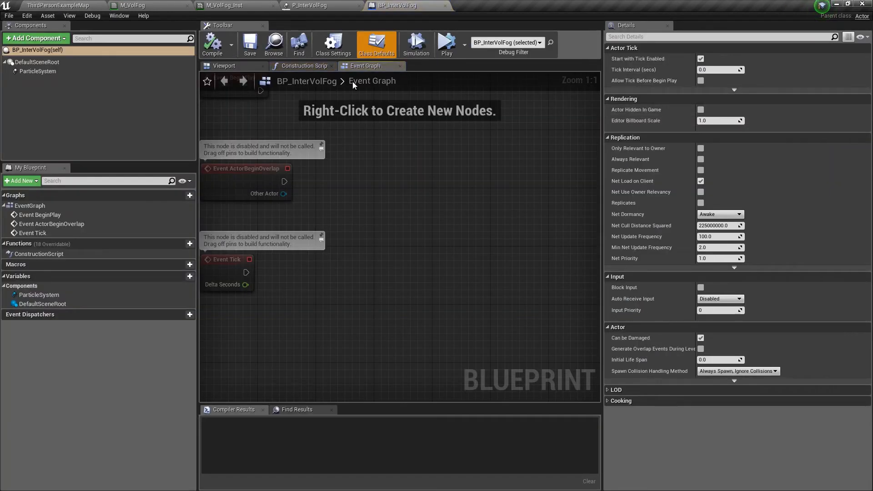
click(38, 71)
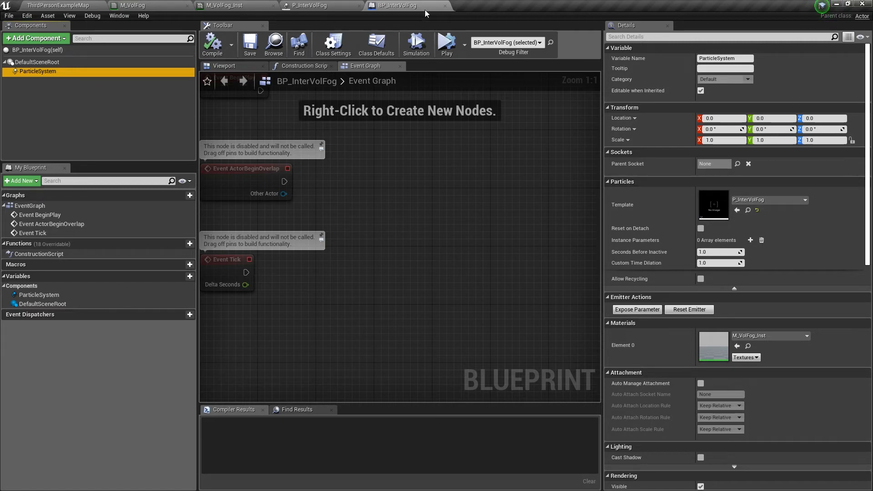
- Close the BP_InterVolFog blueprint and review the Point Attractor's position parameter settings in P_InterVolFog
click(445, 6)
click(81, 5)
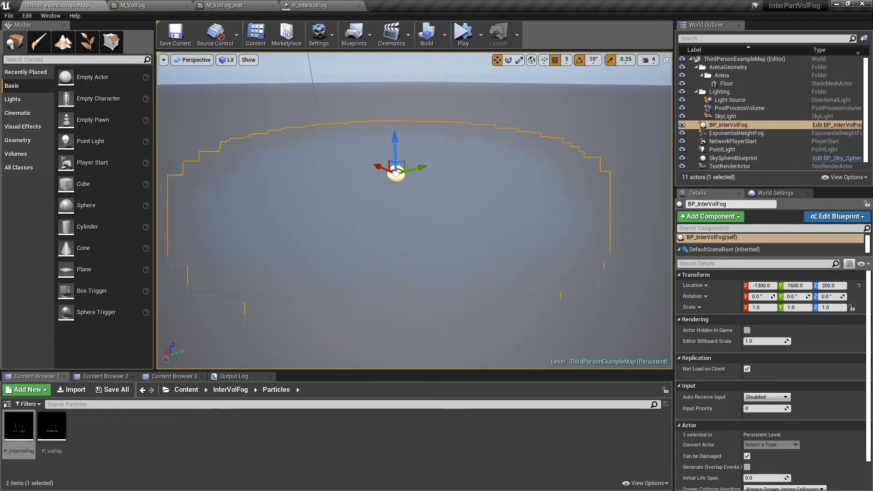
click(316, 6)
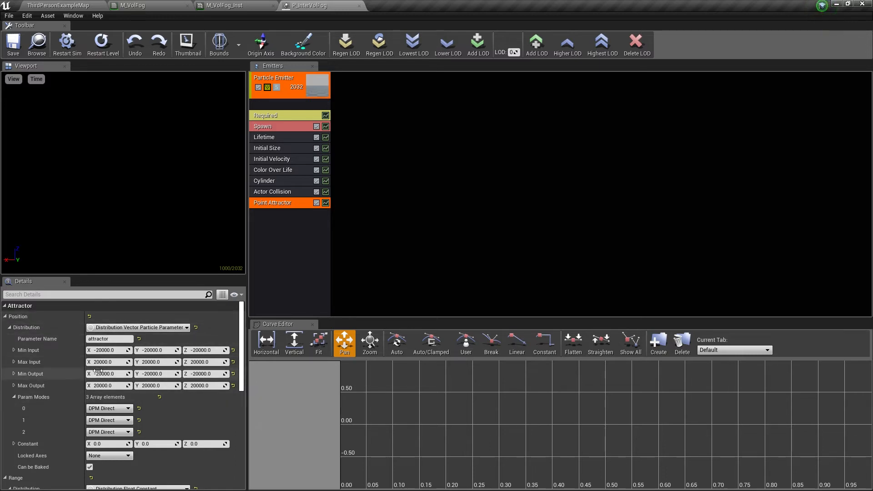
click(86, 6)
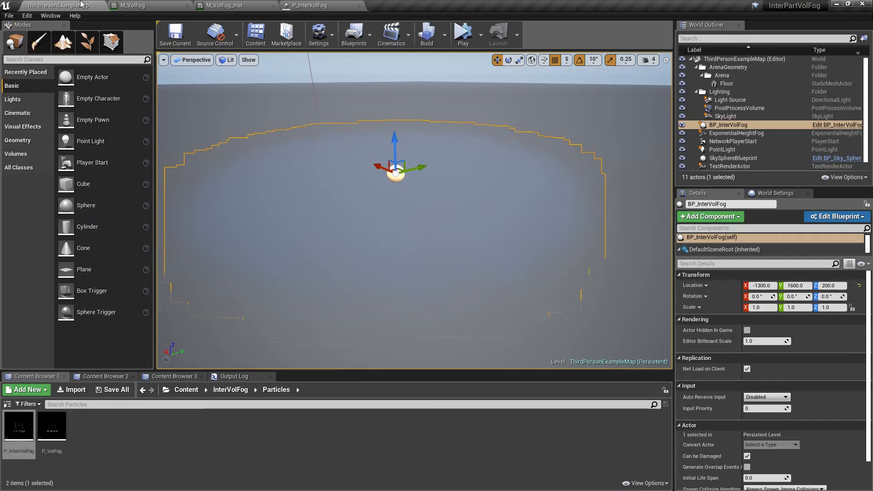
- Open the blueprint of the ThirdPersonCharacter placed in the level and show the character model in its 3D viewport
click(186, 389)
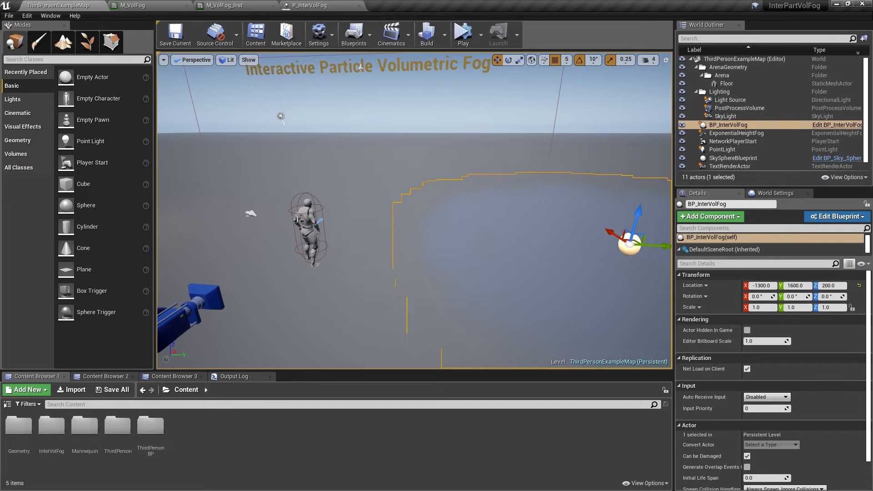
click(307, 227)
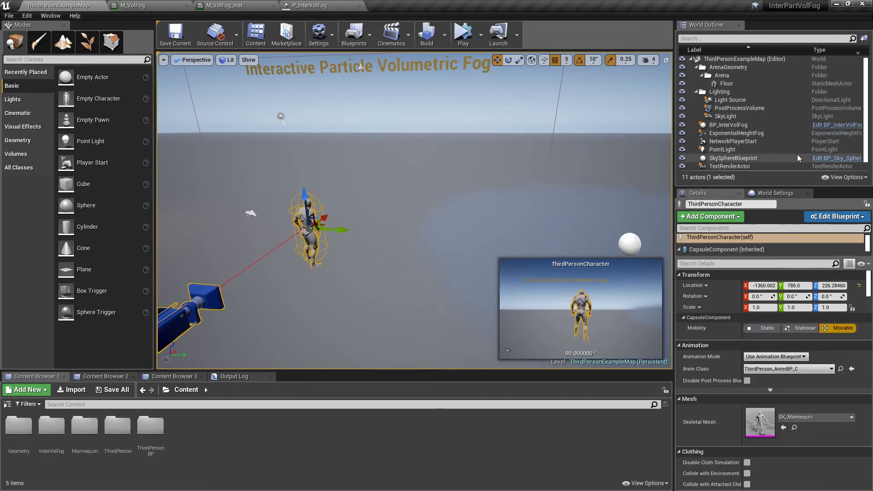
scroll(759, 143, down, 1)
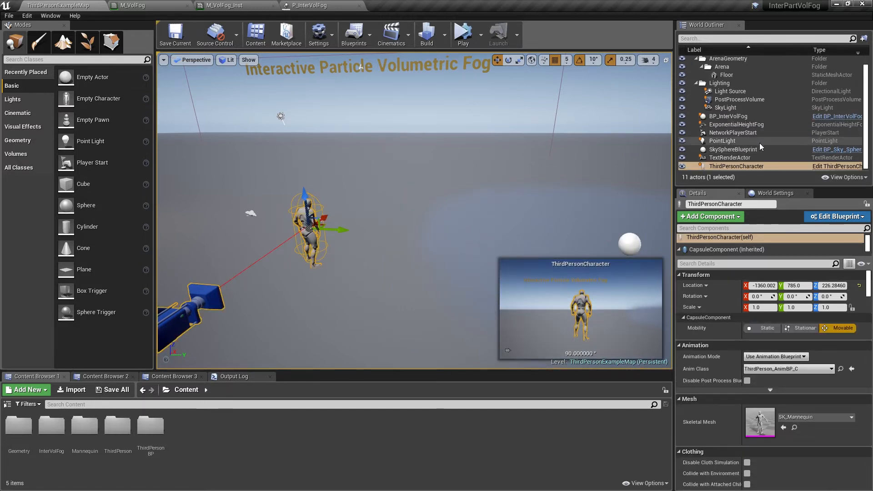
click(836, 166)
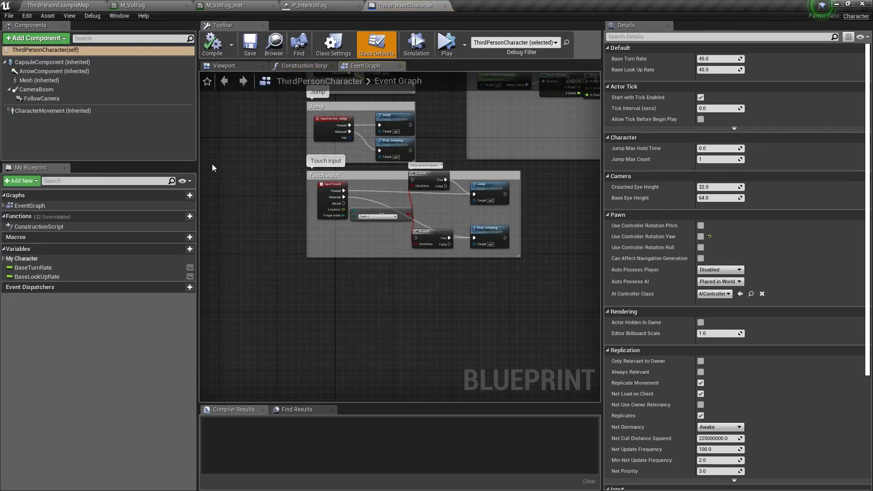
right_drag(263, 158, 250, 213)
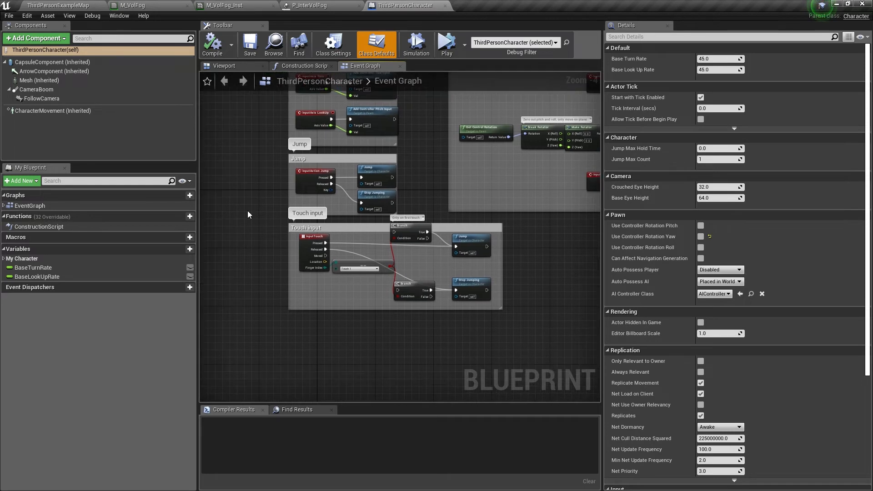
click(235, 68)
mouse_move(424, 275)
right_down()
mouse_move(514, 275)
mouse_move(424, 276)
right_up()
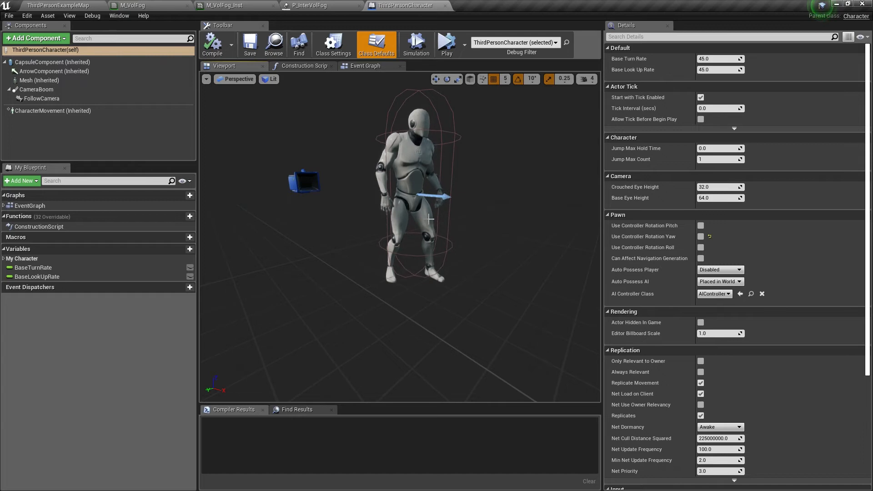
right_drag(442, 278, 431, 263)
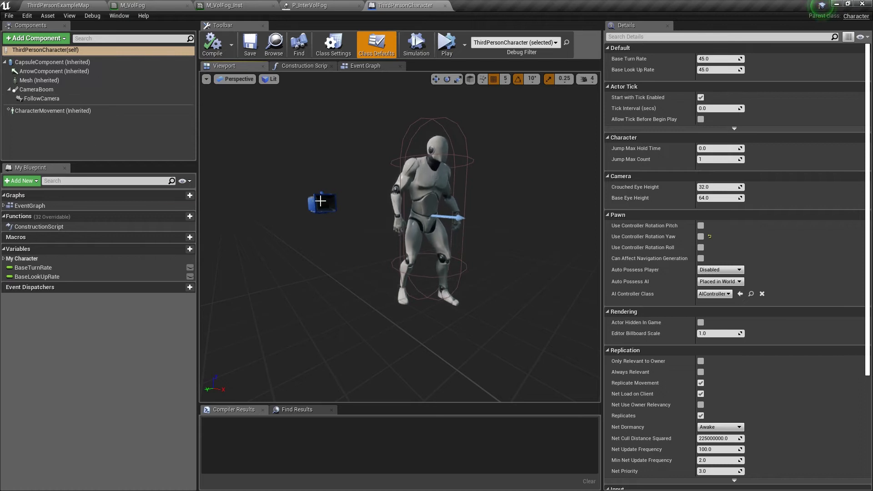
- Add a Capsule Collision component as a child of the character's Mesh component, keeping its default name
click(22, 81)
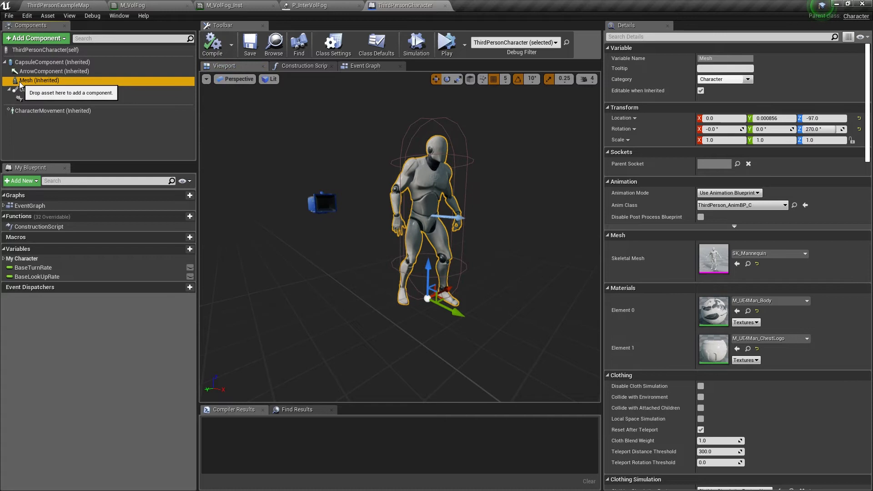
click(36, 38)
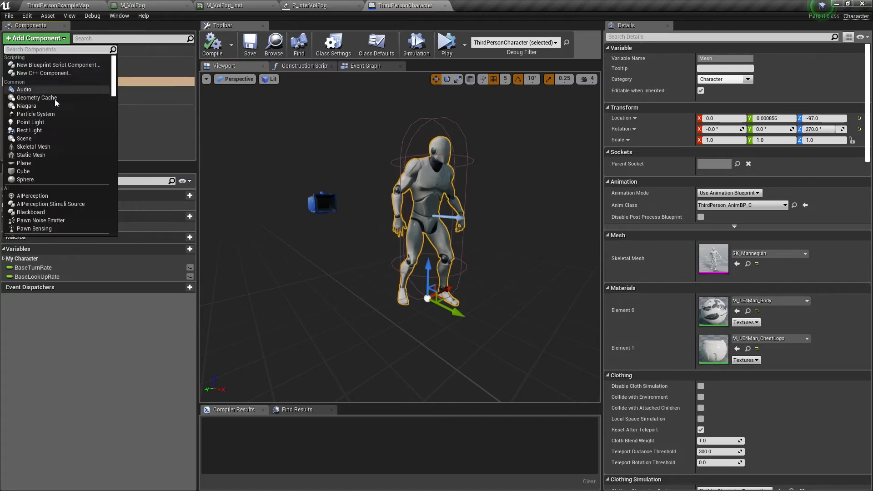
scroll(62, 134, down, 3)
scroll(50, 155, down, 1)
scroll(53, 176, down, 1)
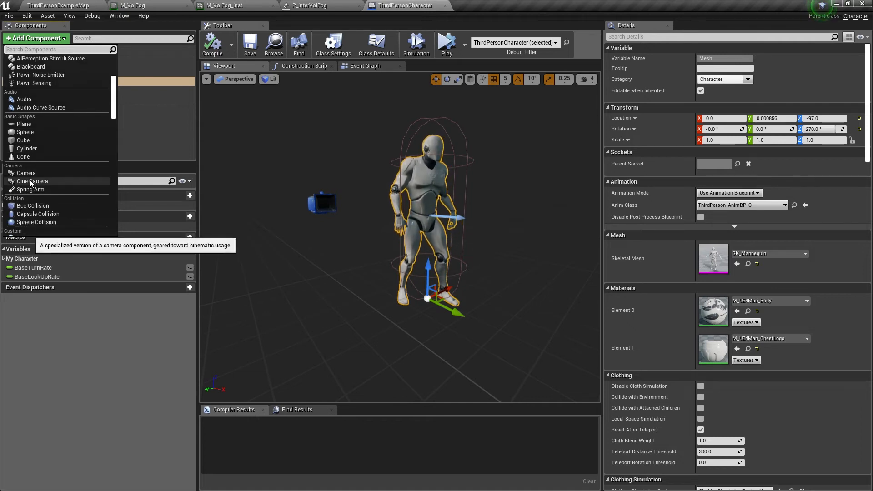
scroll(33, 189, down, 1)
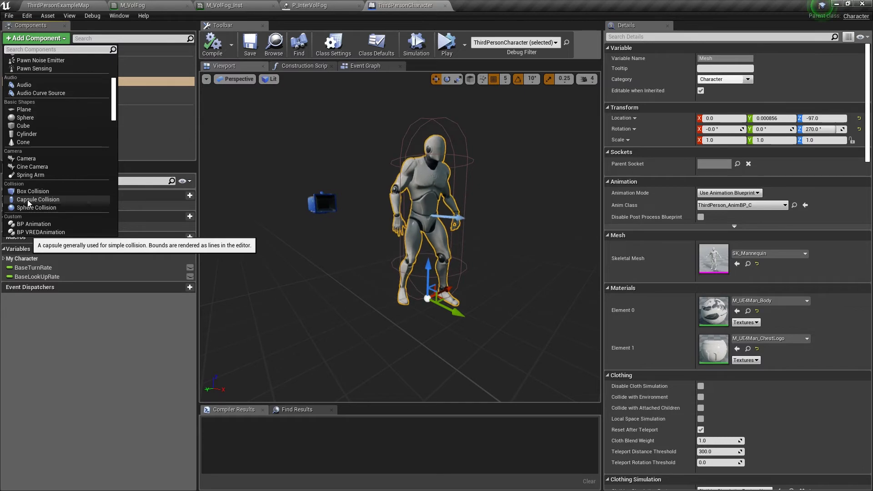
click(28, 200)
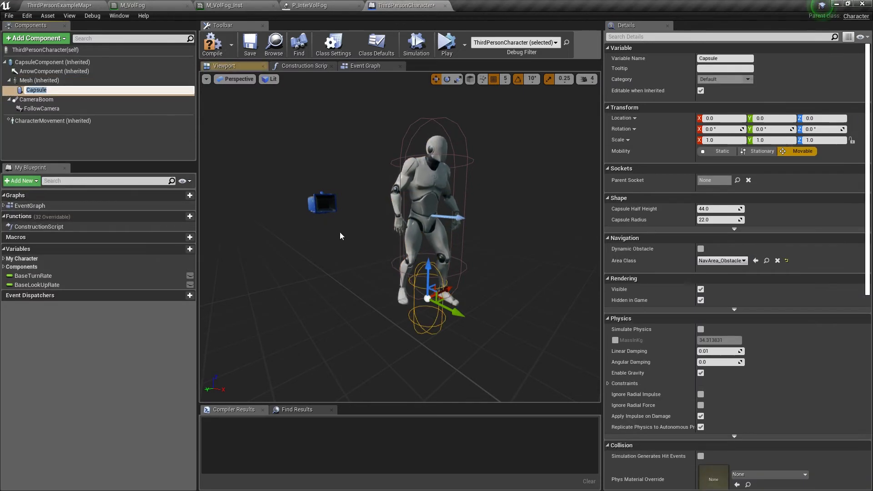
key(Return)
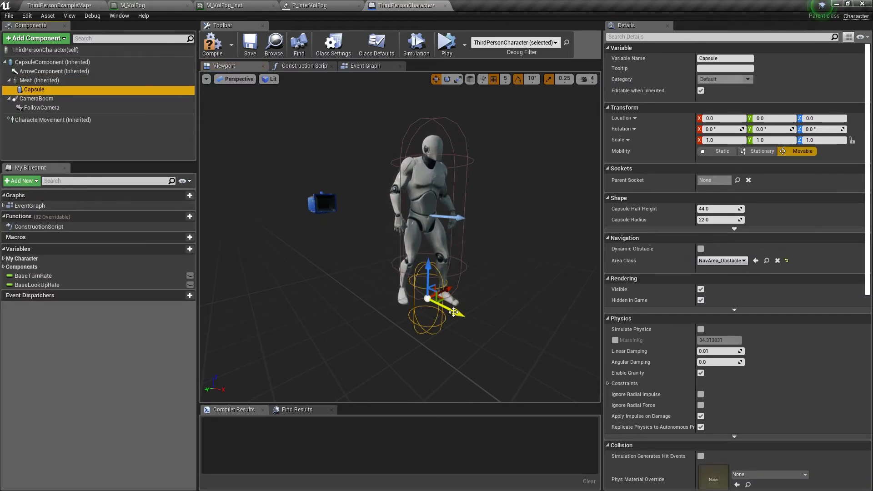
- Move the new capsule over the character's right leg using the Top view, at about X -15, Y -25, Z 20
mouse_move(428, 280)
mouse_down()
mouse_move(420, 291)
mouse_move(415, 272)
mouse_up()
scroll(411, 273, up, 6)
right_drag(411, 273, 359, 236)
click(228, 82)
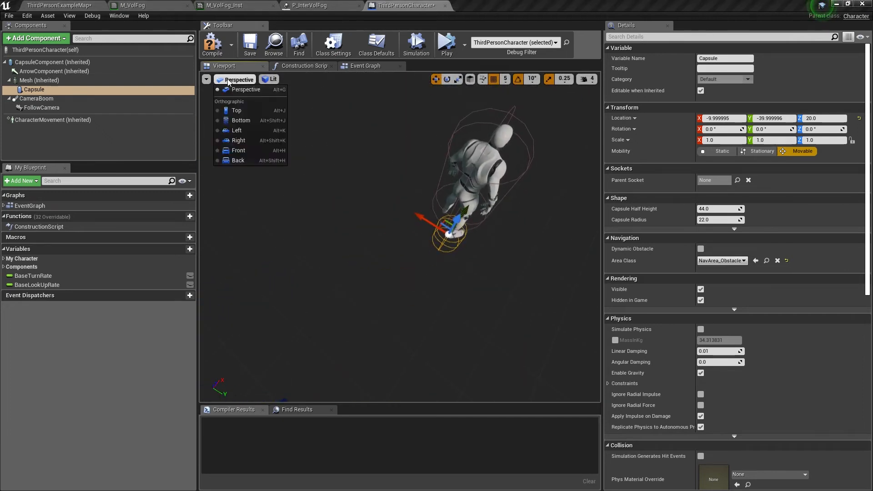
click(237, 110)
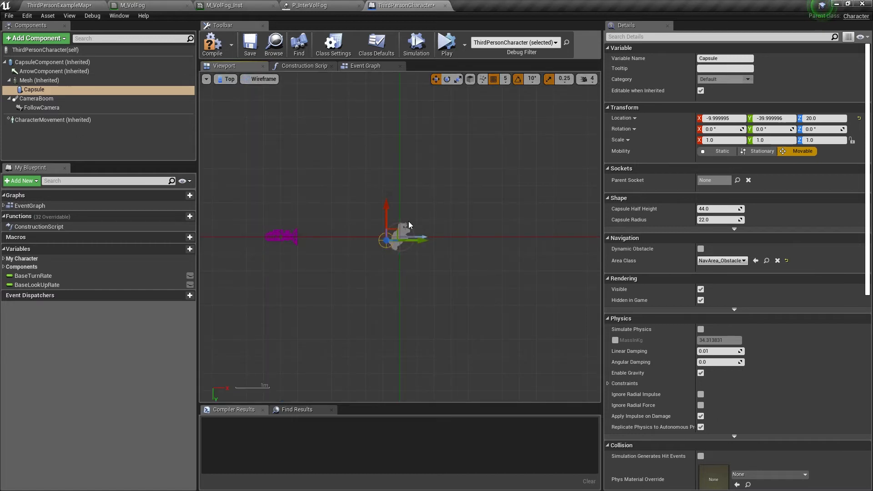
scroll(409, 224, up, 8)
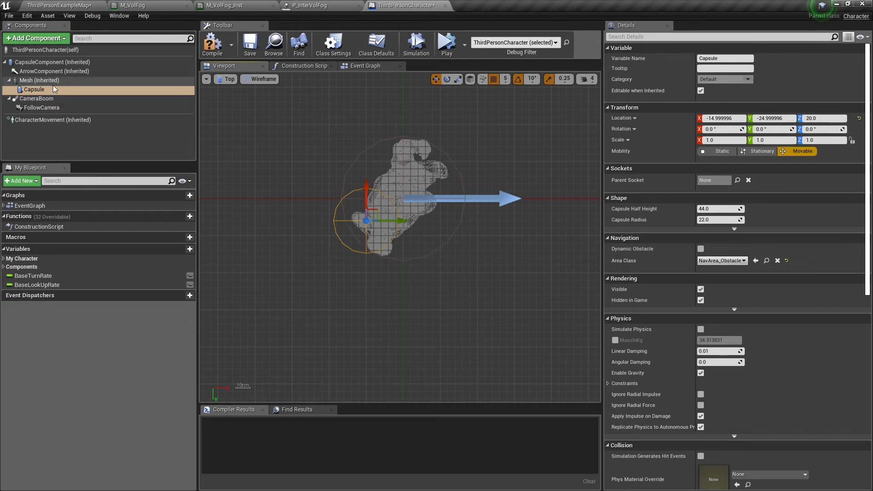
- Rename the capsule component as rightleg
click(37, 89)
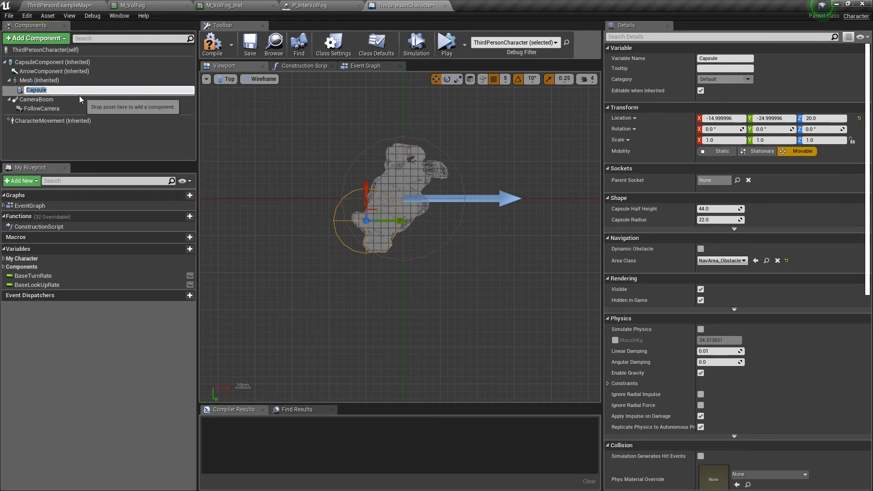
text(rightleg)
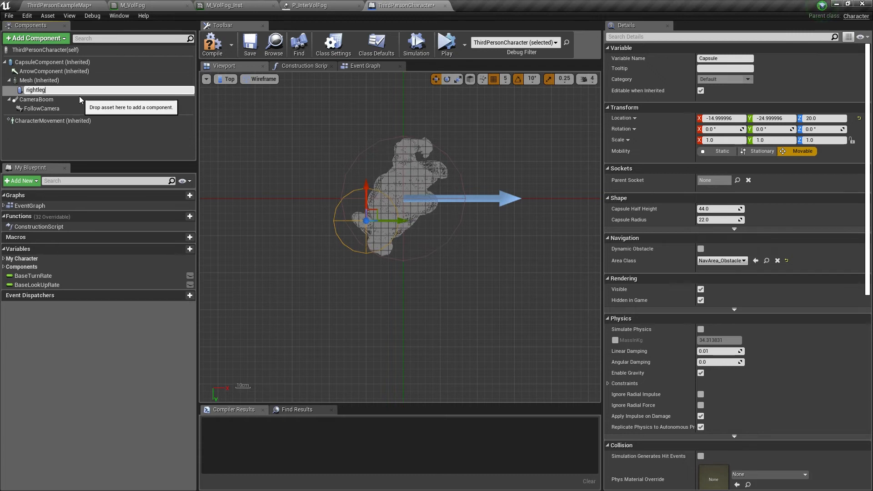
key(Return)
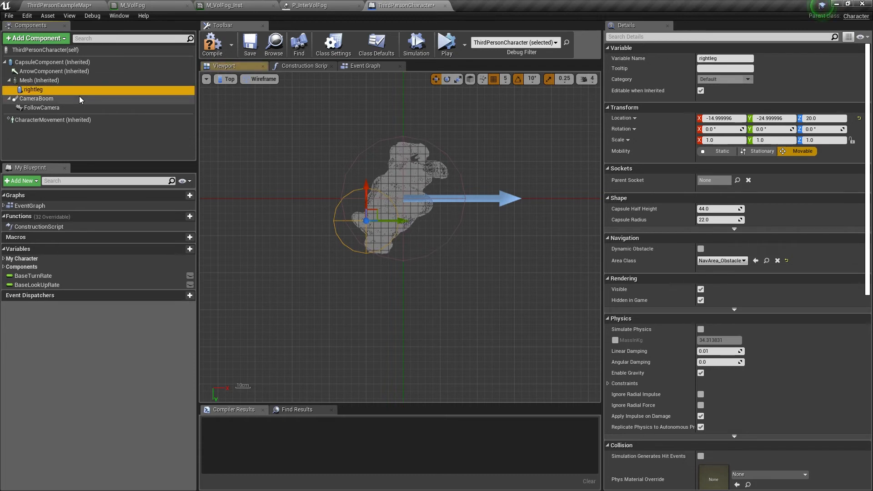
- Duplicate the rightleg capsule as leftleg and move the copy over the left leg, at about X 20, Y 10
right_click(42, 91)
click(73, 157)
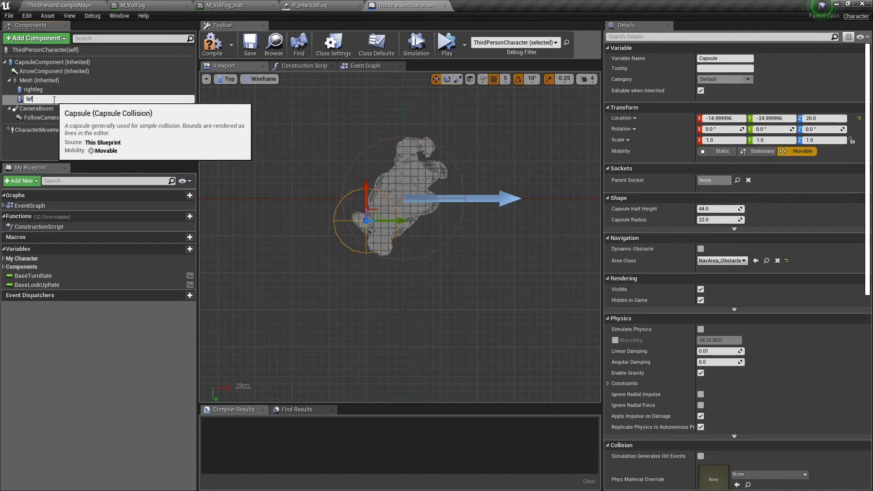
text(leftleg)
key(Return)
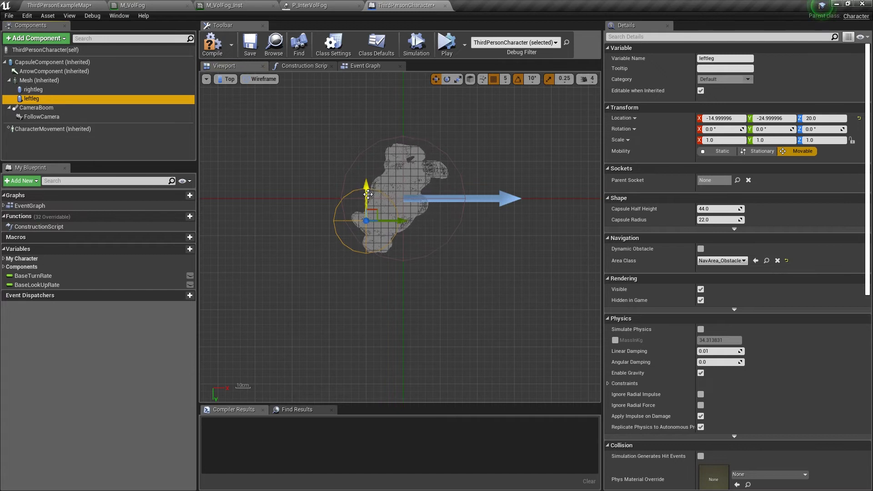
drag(367, 194, 369, 161)
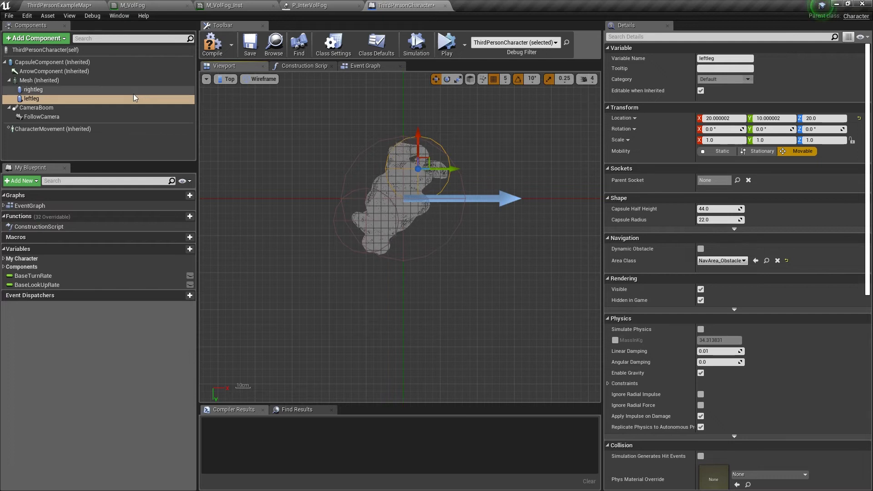
- Raise both the leftleg and rightleg capsules to Z 40 in the Perspective view so they enclose the legs
click(224, 80)
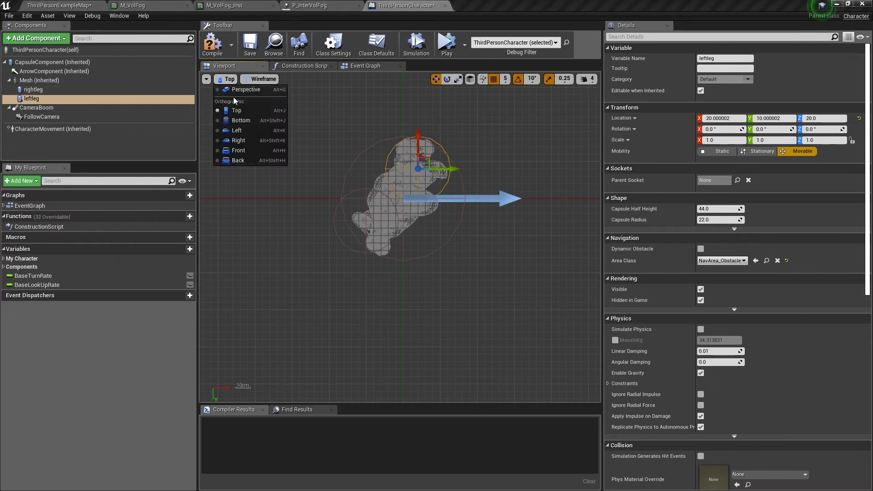
click(243, 90)
key(f)
right_drag(399, 236, 391, 291)
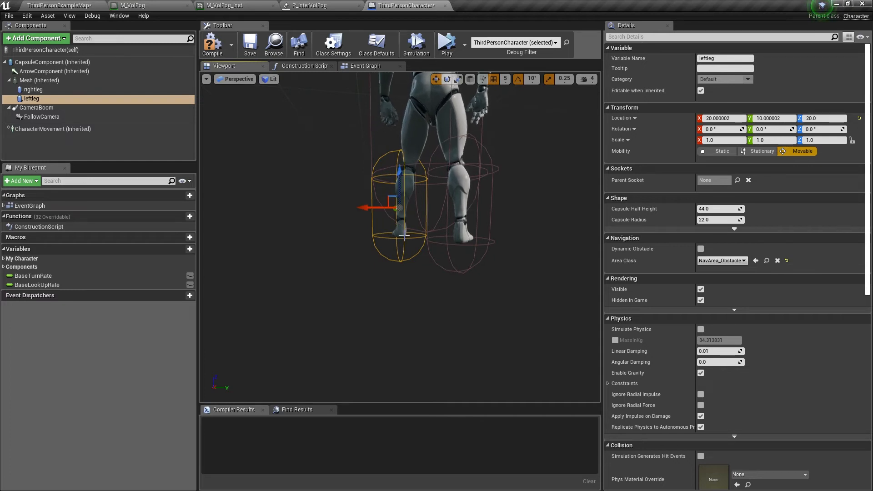
drag(402, 173, 401, 156)
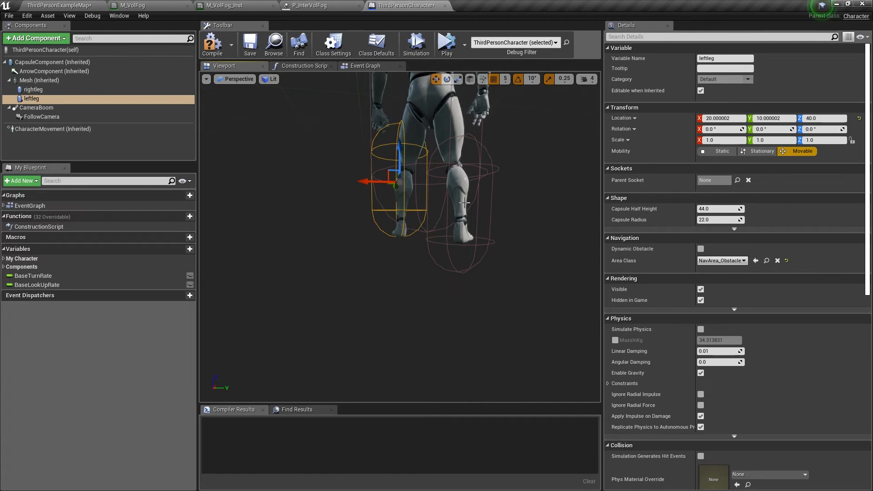
click(33, 89)
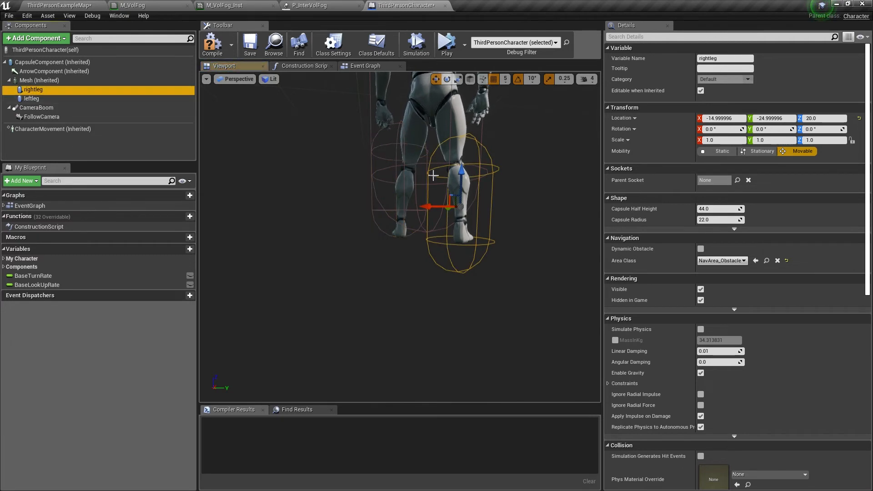
drag(459, 175, 461, 162)
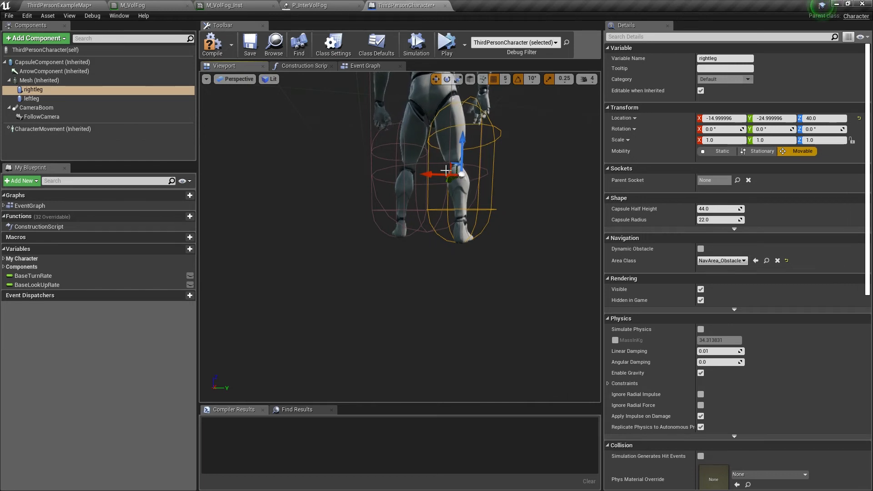
- Try an X scale of 1.2 on the rightleg capsule and set it back to 1
mouse_move(453, 164)
right_down()
mouse_move(460, 138)
mouse_move(448, 133)
mouse_move(451, 119)
mouse_move(451, 156)
mouse_move(450, 115)
mouse_move(452, 165)
right_up()
key(w)
key(s)
key(w)
key(s)
key(w)
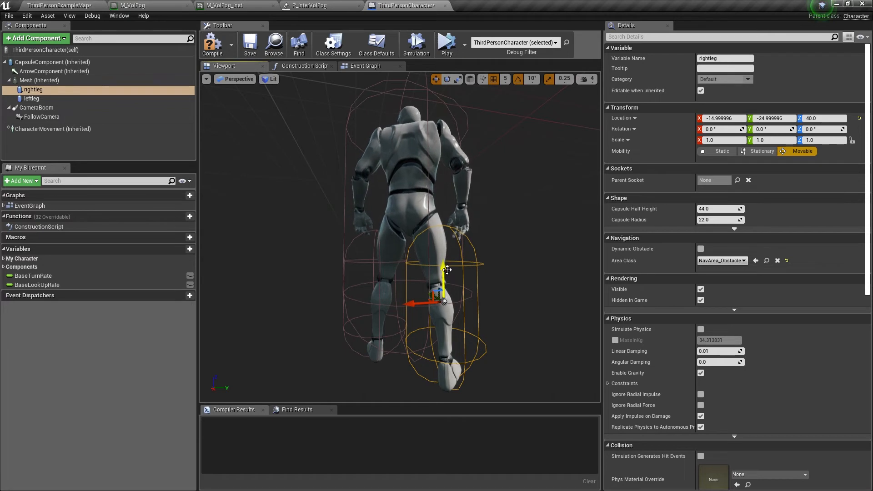
click(719, 140)
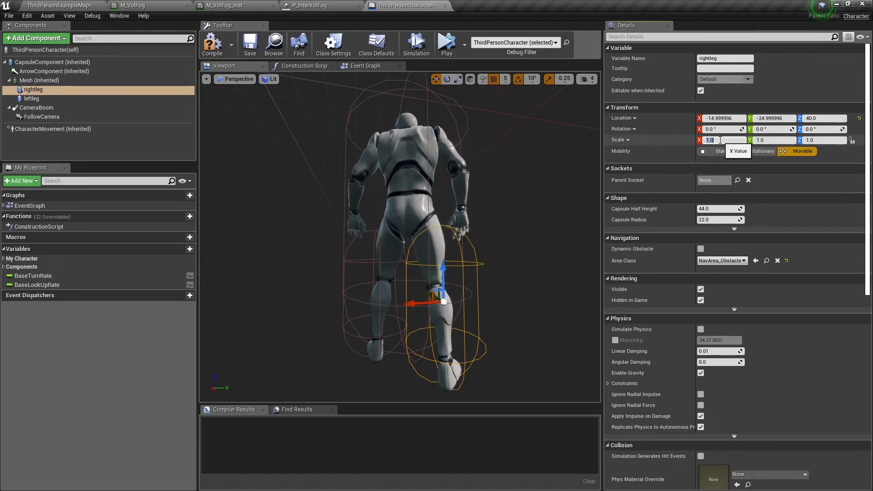
key(Return)
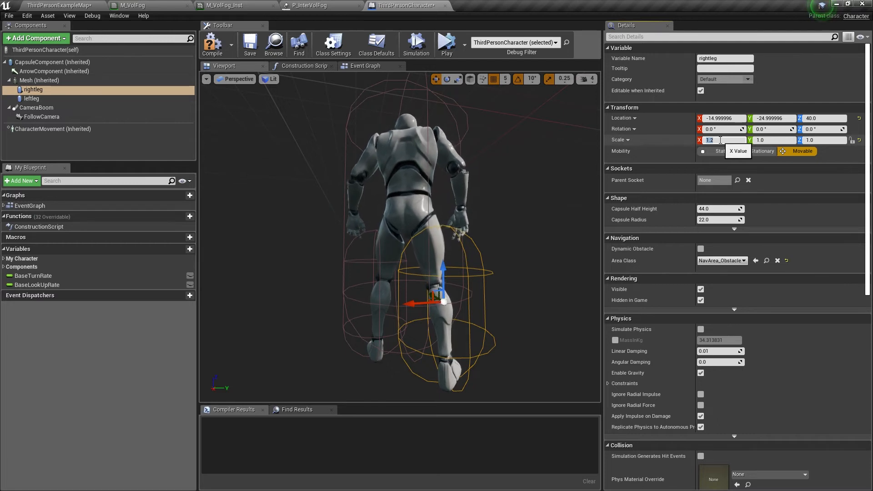
text(1)
key(Return)
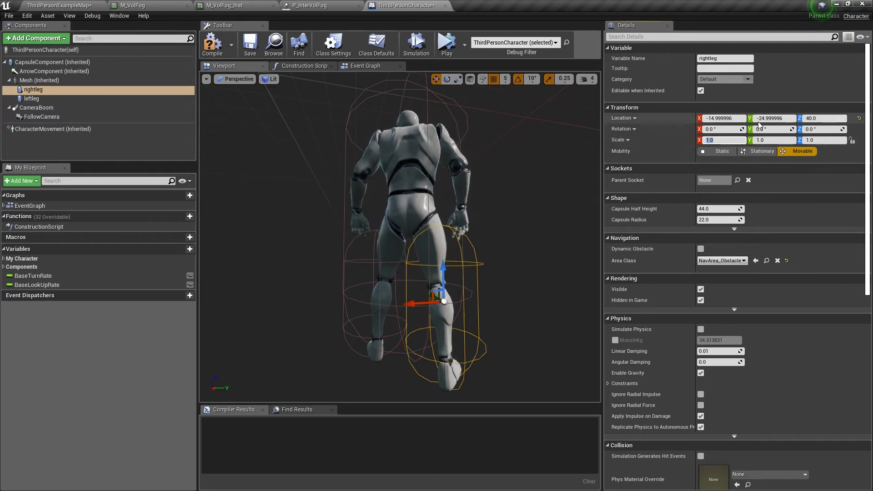
- Set the Z scale of the rightleg capsule to 1.2
click(770, 141)
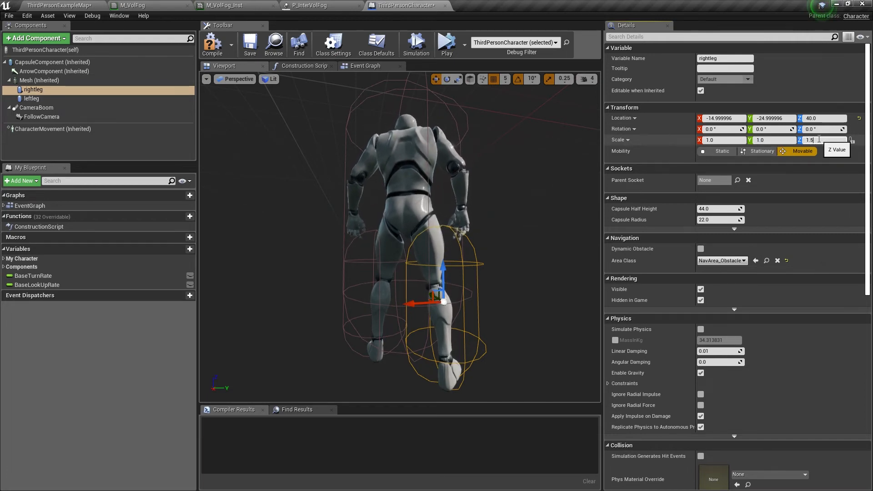
click(818, 140)
text(1.2)
key(Return)
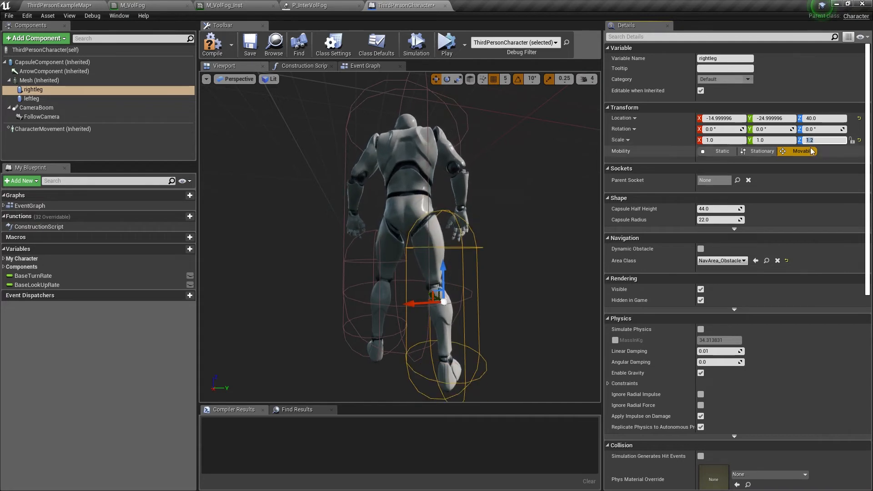
- Raise the rightleg capsule to Z 50 so its lower end lines up with the character's right foot
key(f)
right_drag(400, 236, 399, 262)
scroll(400, 236, up, 5)
scroll(400, 236, down, 8)
scroll(404, 195, up, 4)
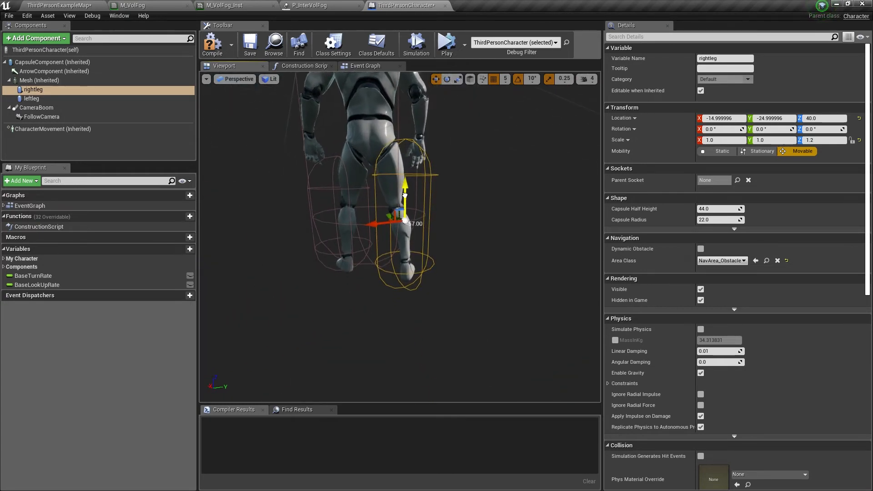
drag(404, 195, 404, 187)
right_drag(404, 187, 378, 187)
key(w)
key(s)
key(w)
key(s)
key(w)
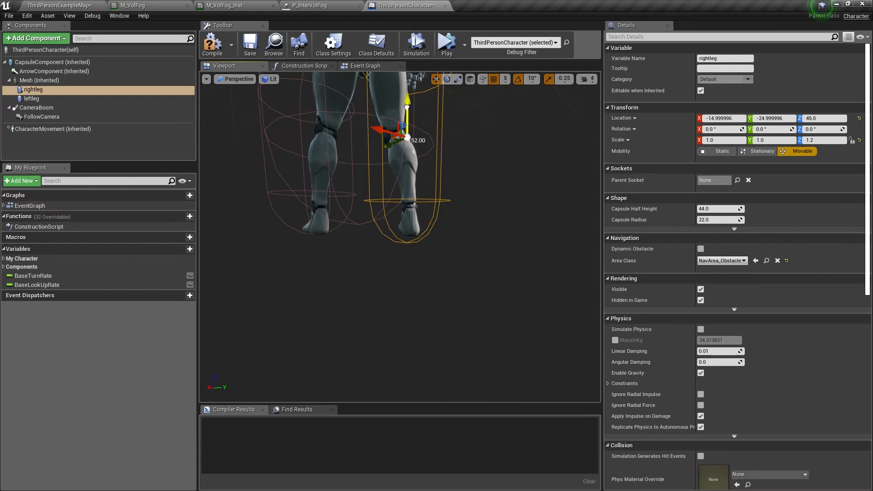
drag(410, 111, 409, 104)
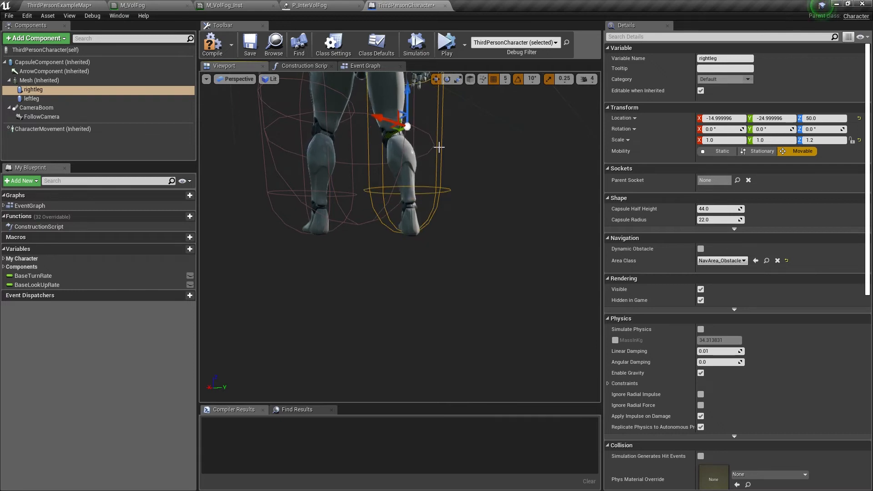
- Match the leftleg capsule to the right one by setting its Z location to 50 and its Z scale to 1.2
right_drag(440, 154, 437, 186)
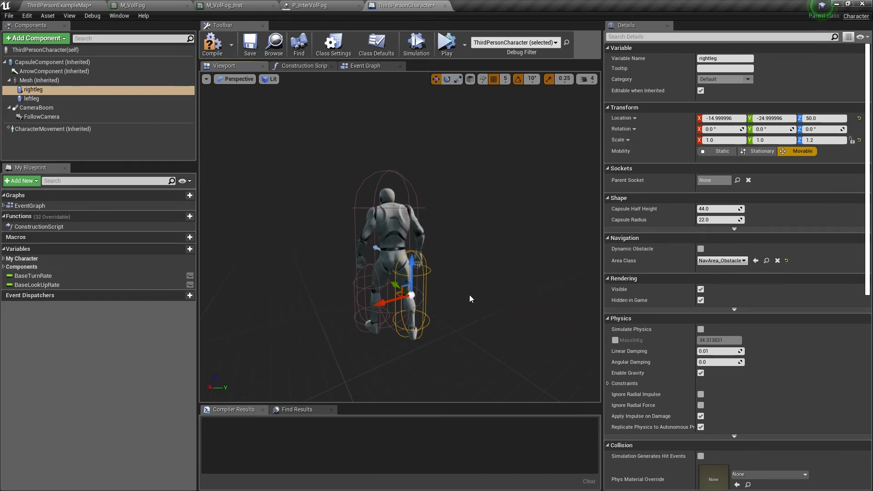
right_drag(469, 298, 432, 304)
click(31, 98)
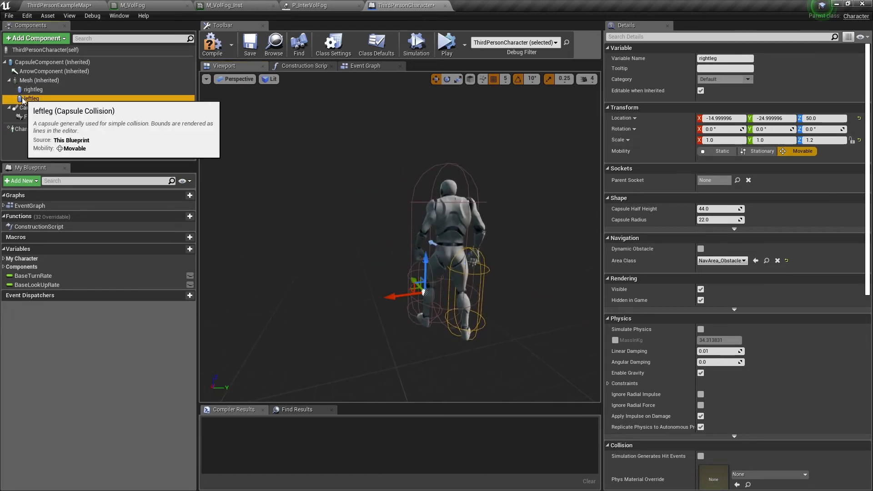
click(33, 89)
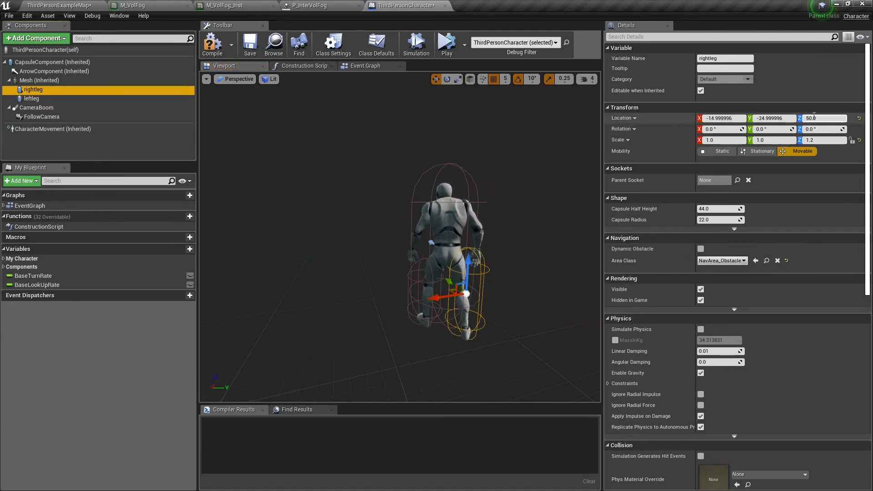
click(32, 98)
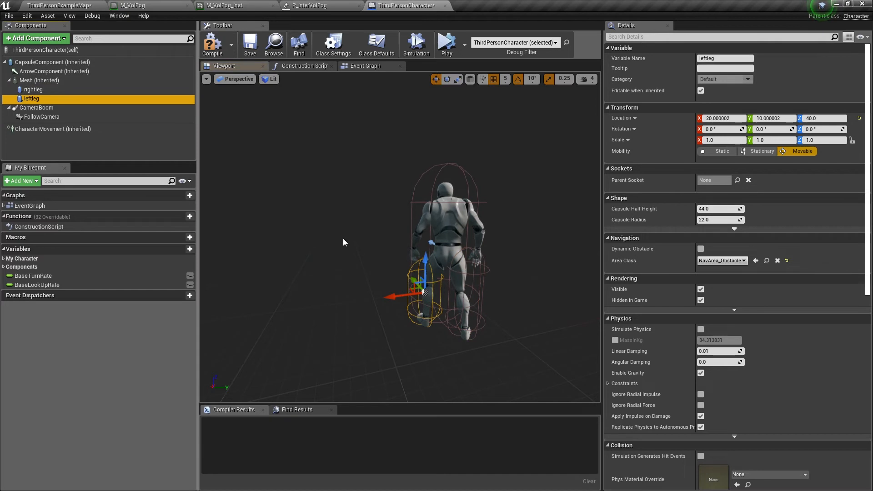
click(826, 119)
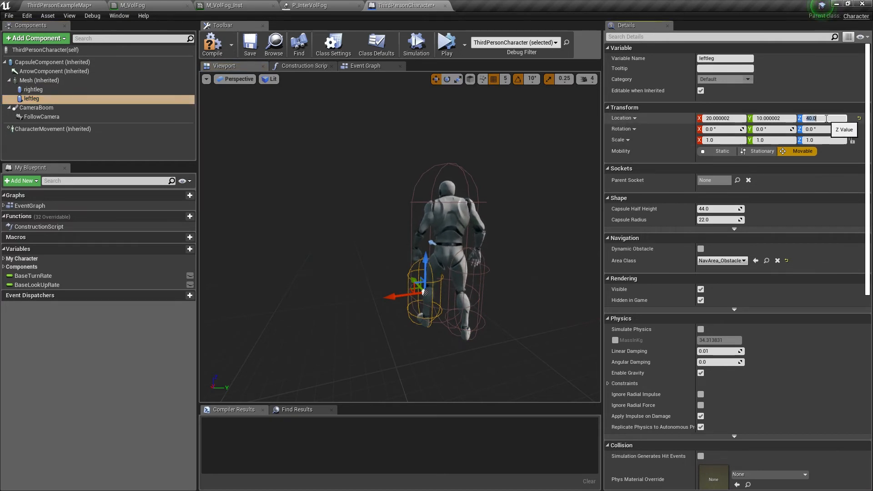
text(50)
key(Return)
click(822, 140)
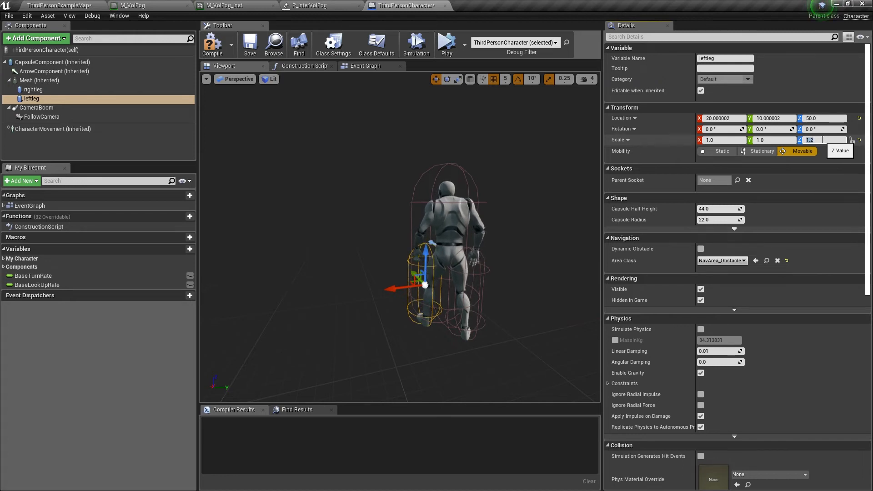
key(Return)
- Compile and save the ThirdPersonCharacter blueprint
click(212, 43)
click(250, 46)
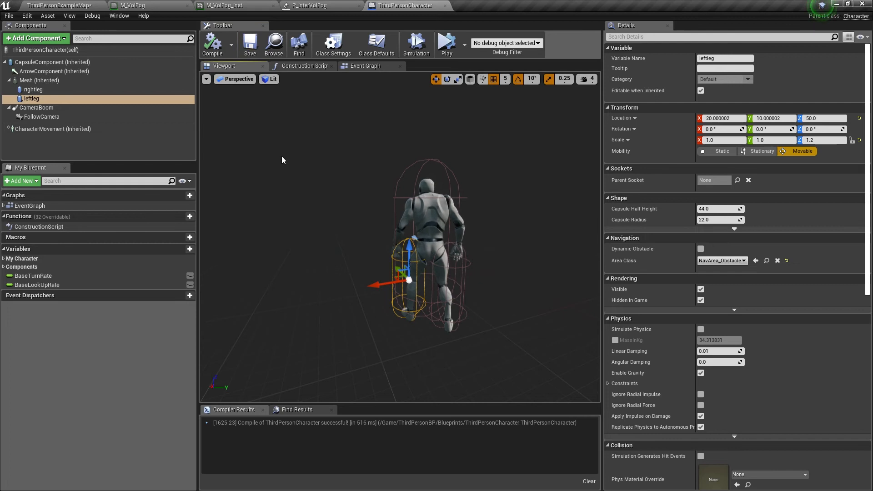
right_drag(416, 241, 420, 250)
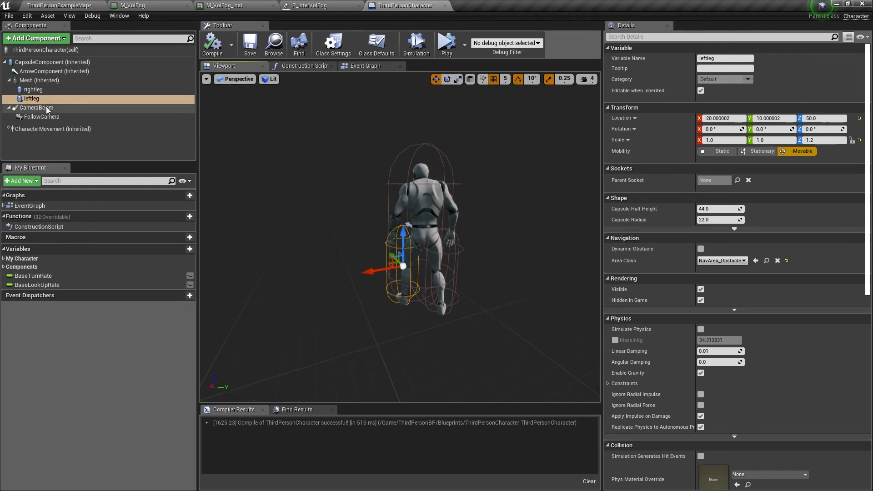
- Add an Event Tick node in empty space below the Touch input group of the Event Graph
click(360, 66)
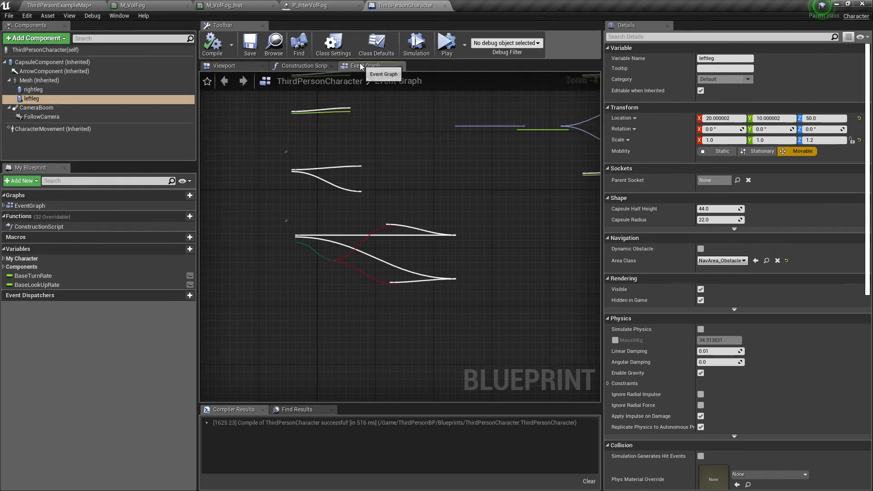
scroll(412, 270, down, 2)
right_drag(411, 270, 410, 238)
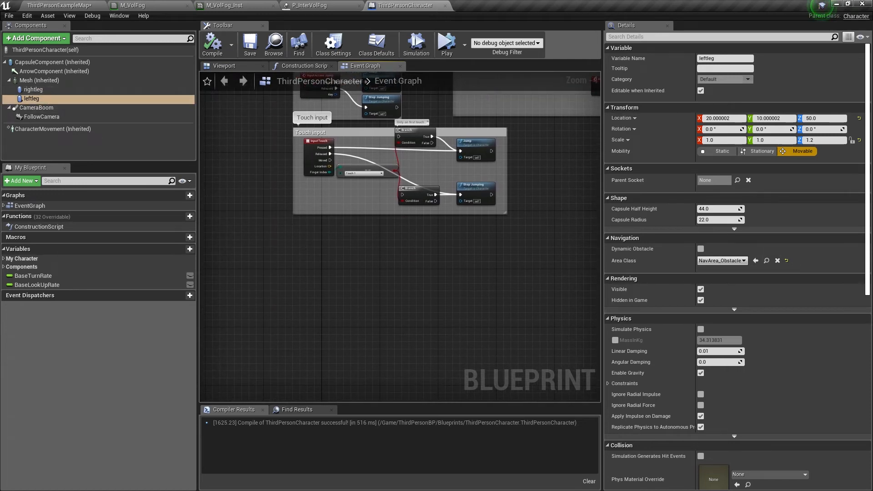
right_drag(303, 229, 300, 256)
right_drag(297, 294, 301, 274)
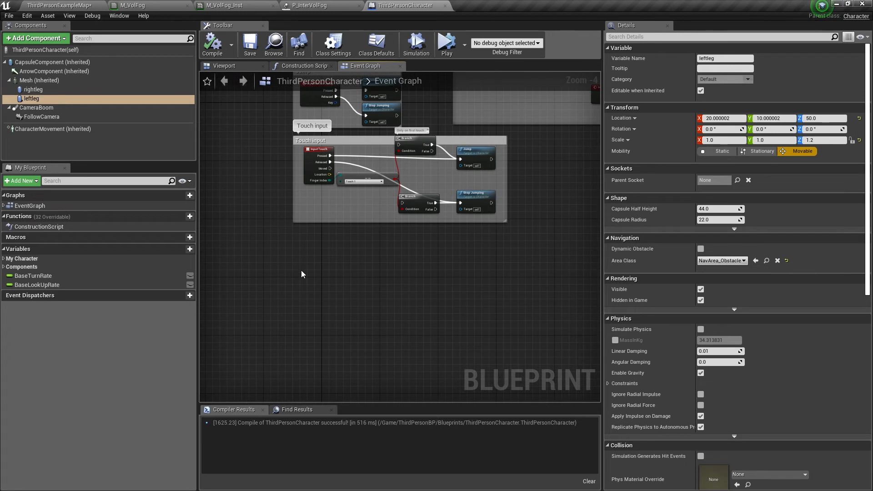
right_click(301, 271)
text(tick)
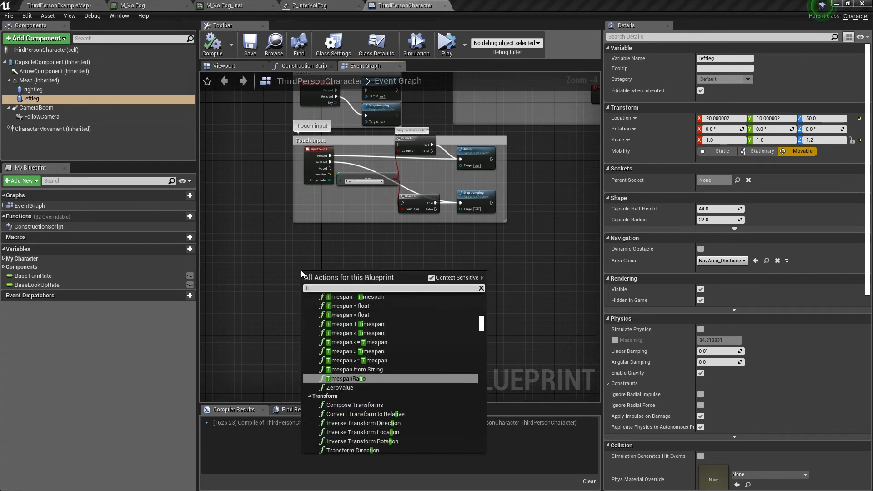
click(336, 310)
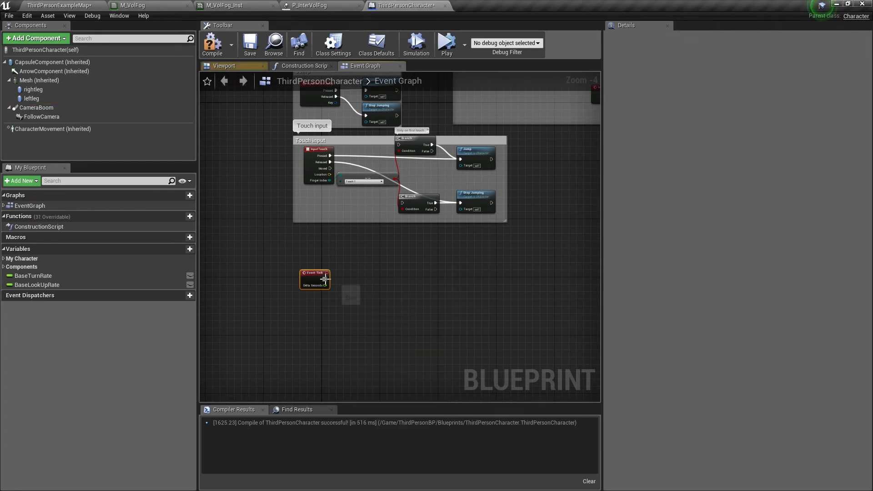
- Place reference nodes for the rightleg and leftleg components below the Event Tick node
scroll(352, 293, up, 4)
right_drag(374, 296, 367, 232)
drag(32, 90, 328, 276)
drag(32, 98, 331, 301)
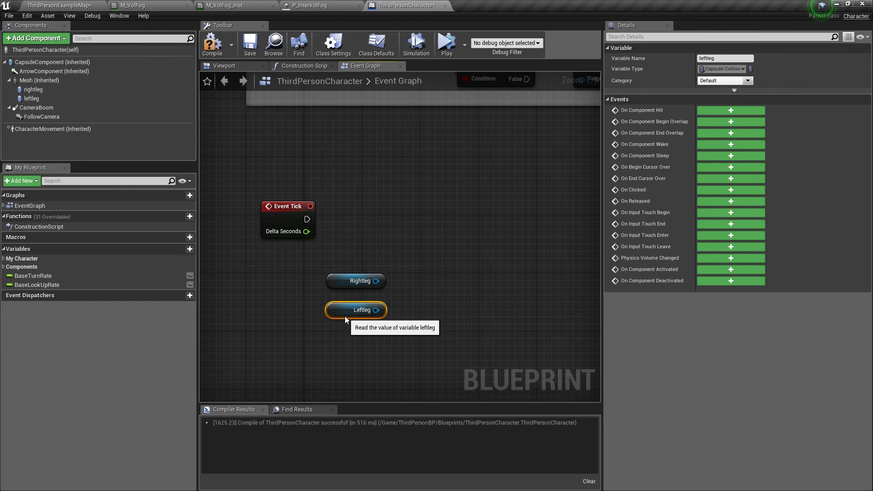
- Add a GetWorldLocation node fed by the Rightleg reference and align it beside that reference
right_drag(438, 272, 394, 275)
drag(332, 283, 375, 282)
text(world)
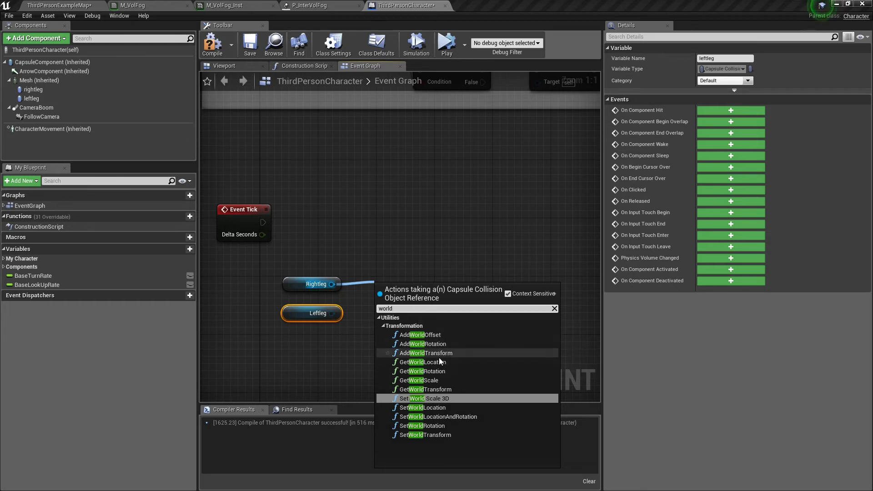
click(423, 362)
drag(418, 289, 418, 268)
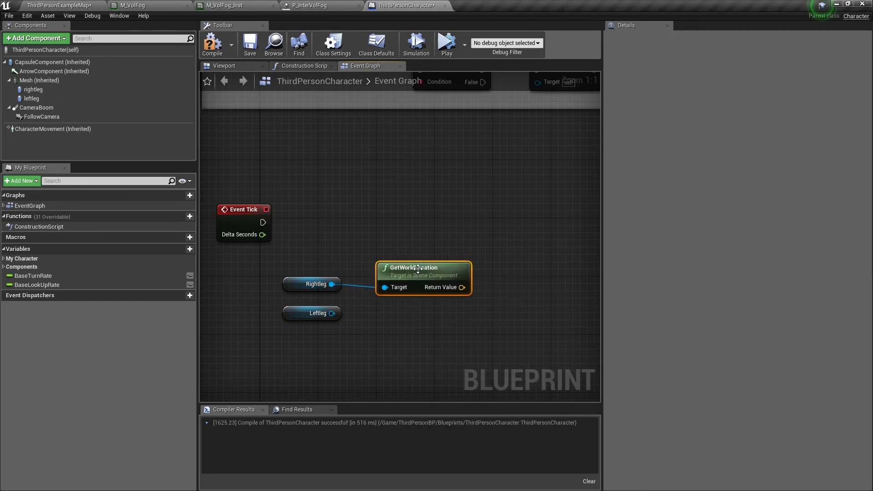
- Duplicate the GetWorldLocation node, place the copy below the original, and connect the Leftleg reference to its Target
right_click(403, 278)
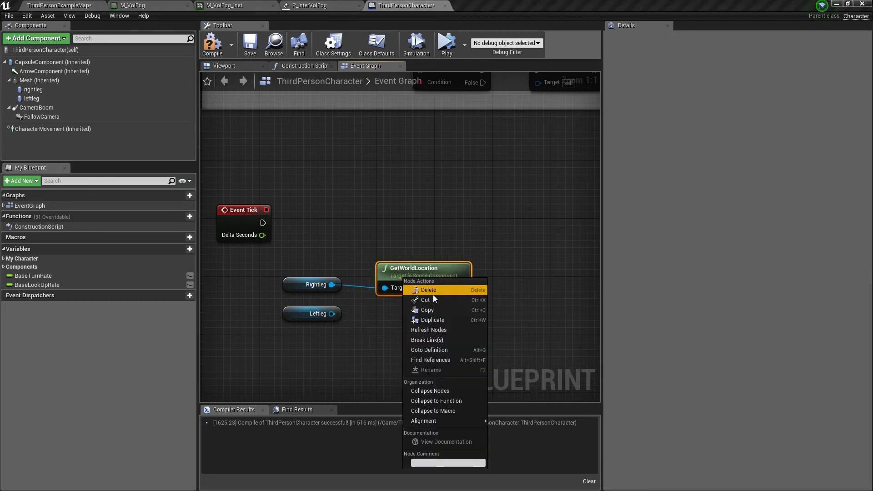
click(432, 319)
drag(439, 288, 444, 311)
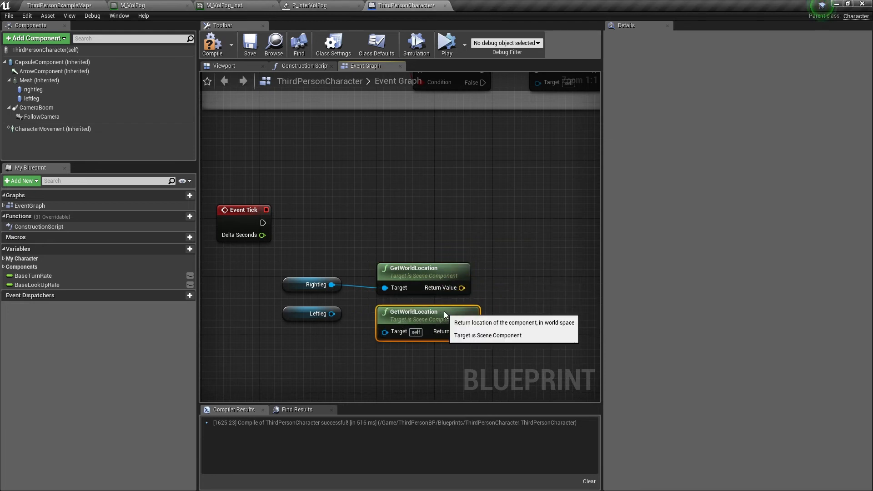
drag(302, 313, 384, 331)
right_drag(425, 226, 425, 217)
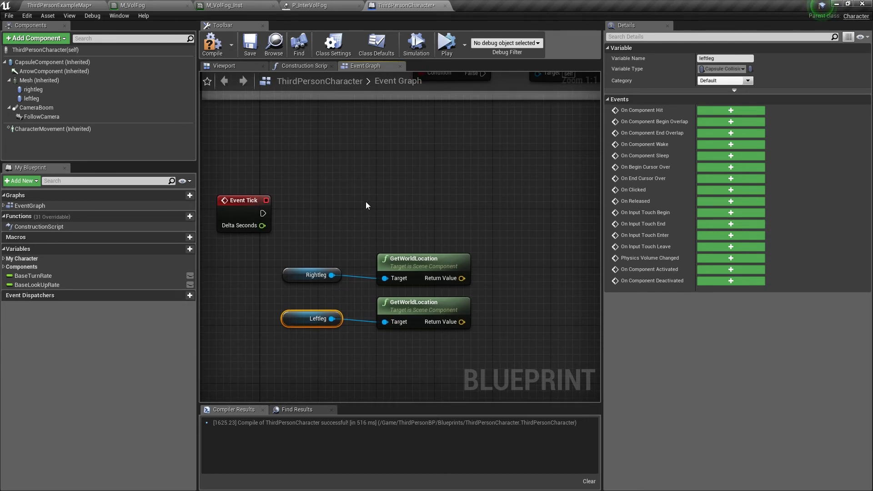
- Add a Get All Actors Of Class node executed from Event Tick, with BP_InterVolFog as its actor class
scroll(366, 203, down, 1)
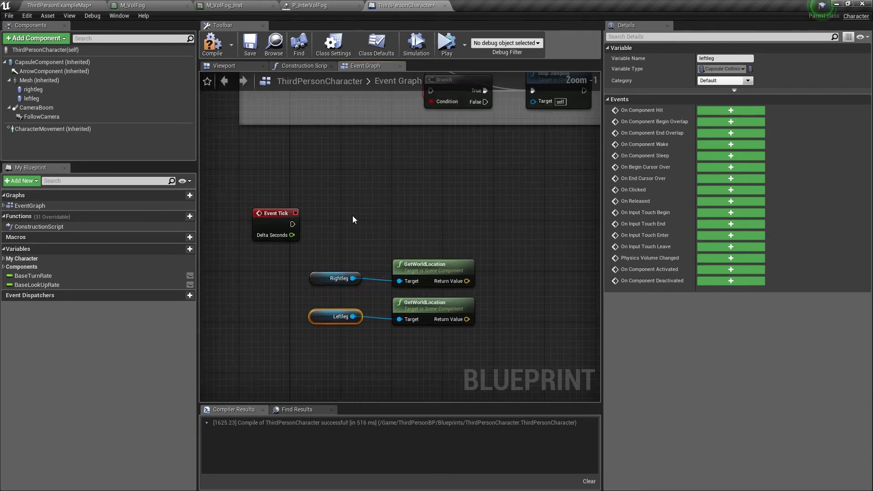
drag(293, 221, 500, 227)
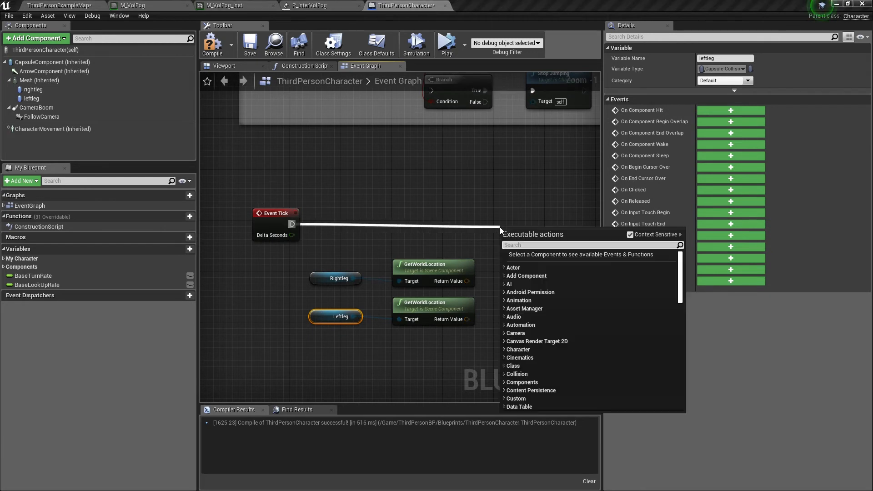
text(get)
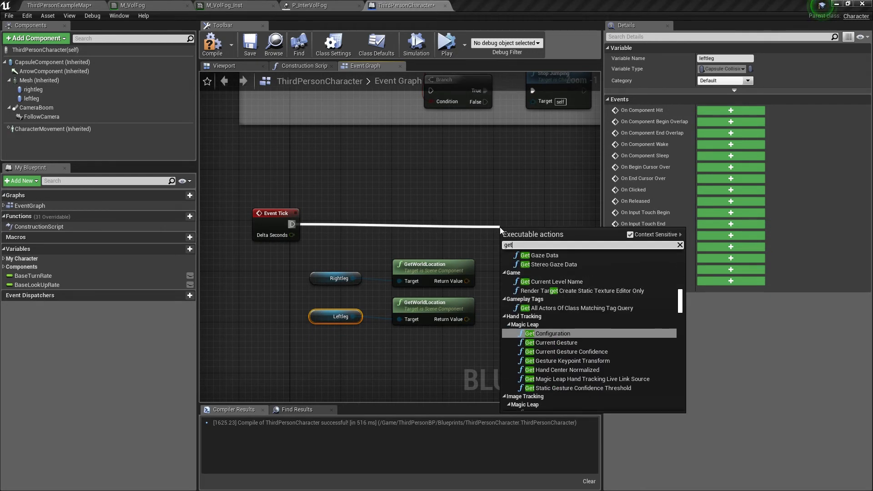
text(allac)
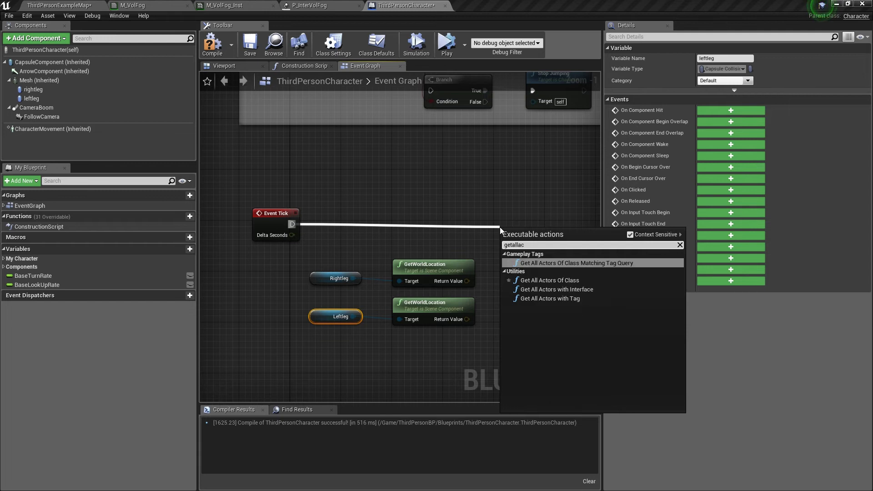
click(577, 280)
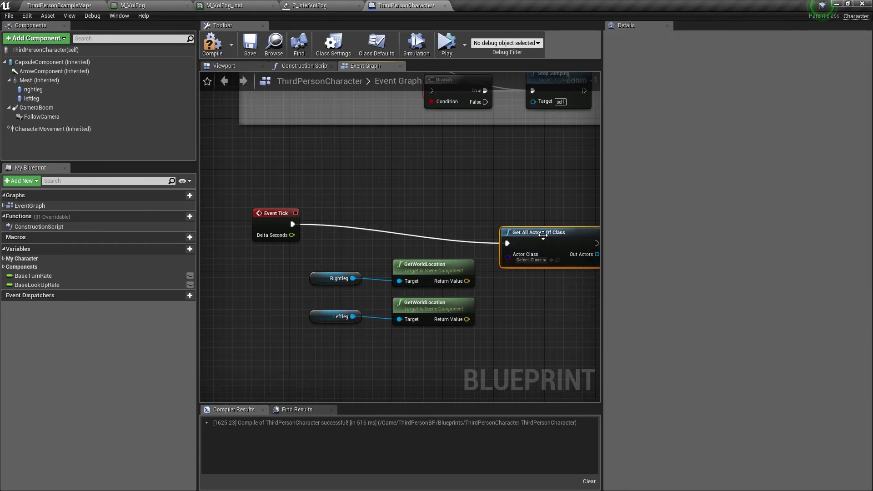
drag(542, 234, 535, 216)
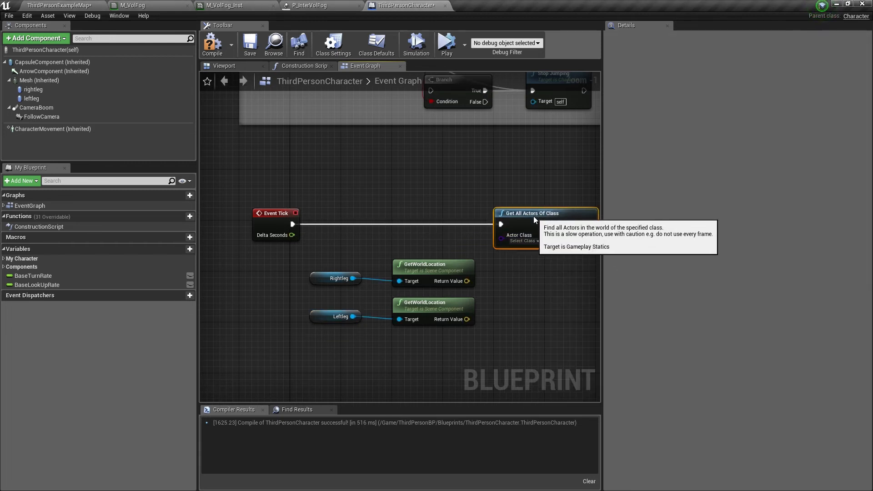
click(523, 242)
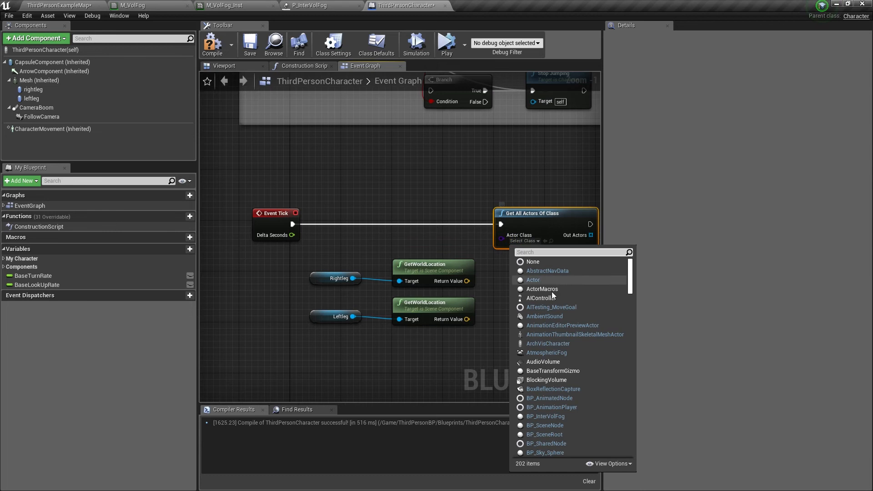
click(544, 416)
- Add a Get (a copy) array node connected to the Out Actors output of Get All Actors Of Class
right_drag(592, 248, 427, 250)
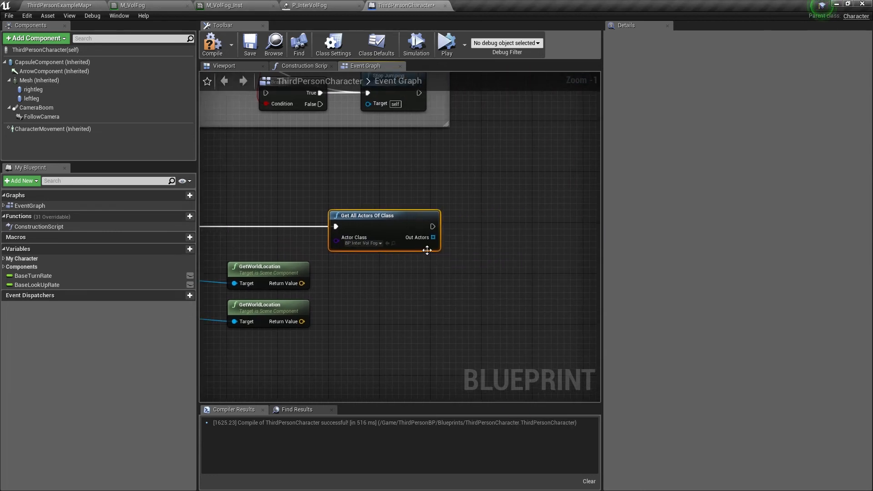
drag(432, 237, 467, 260)
text(get)
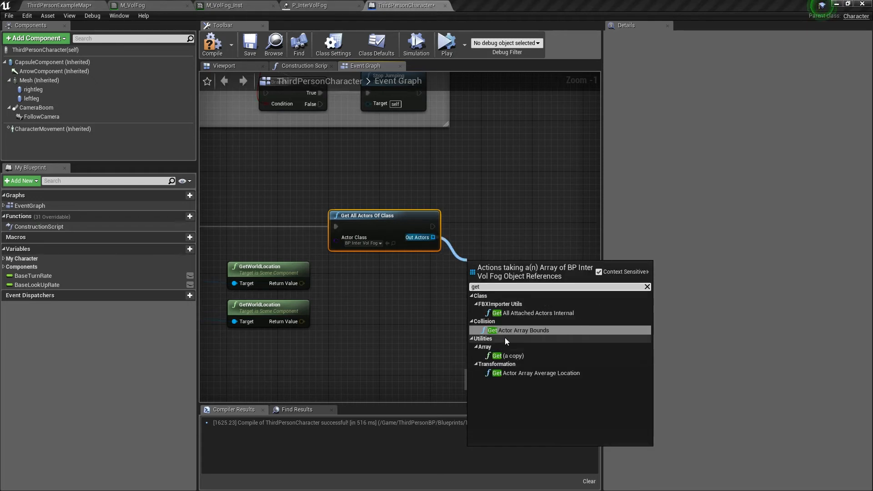
click(508, 357)
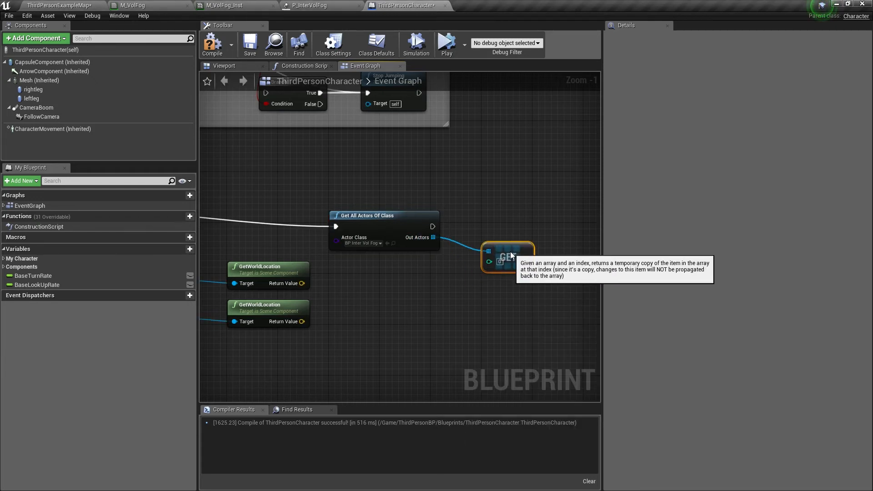
right_drag(477, 308, 393, 303)
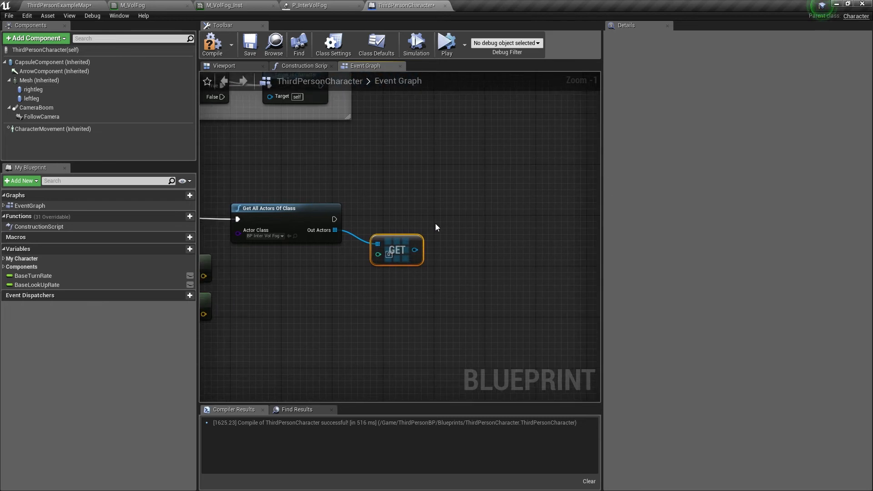
- Add a getter for the BP_InterVolFog Particle System component from the array Get node's output and align it beside that node
right_drag(435, 222, 396, 231)
scroll(353, 234, up, 1)
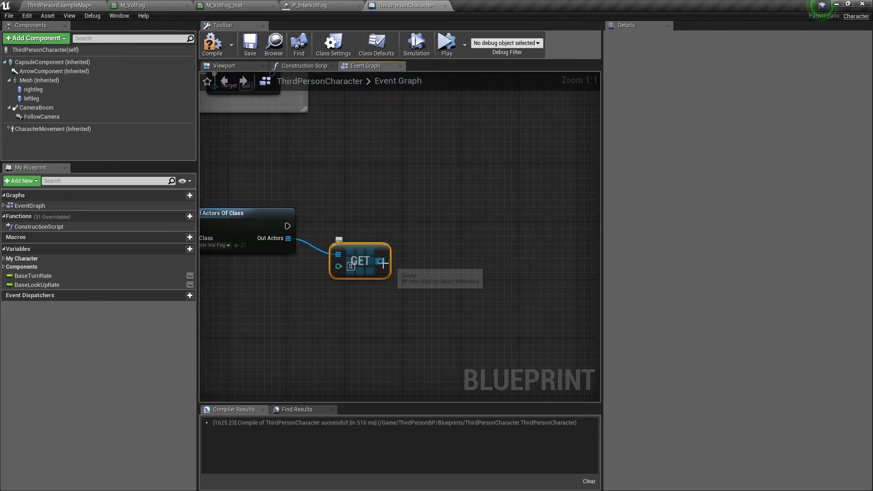
drag(382, 262, 421, 264)
text(get)
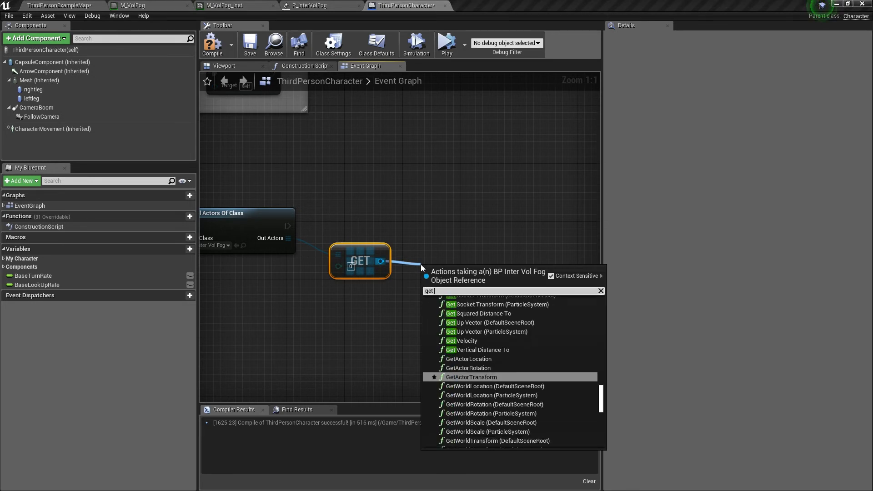
text( pac)
key(BackSpace)
text(r)
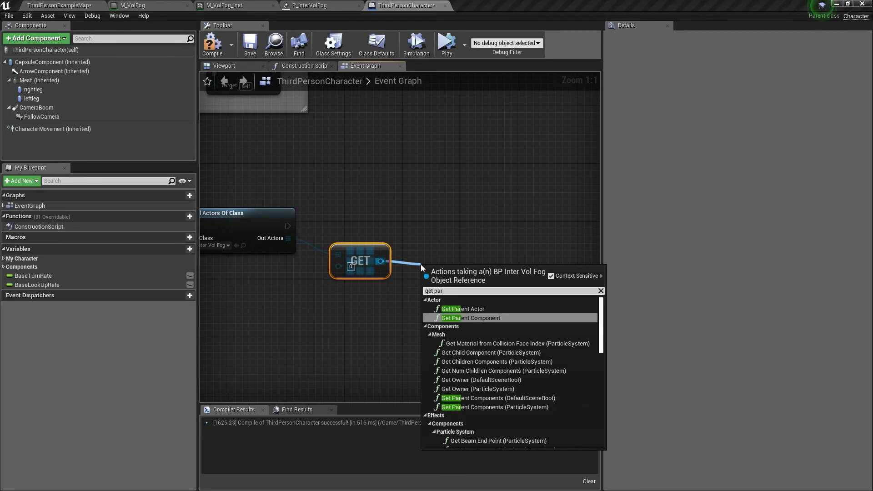
scroll(481, 362, down, 10)
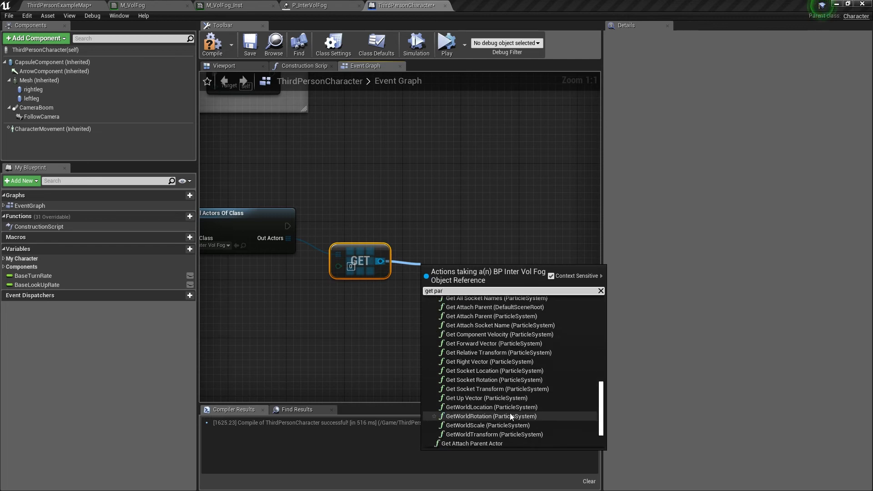
click(471, 444)
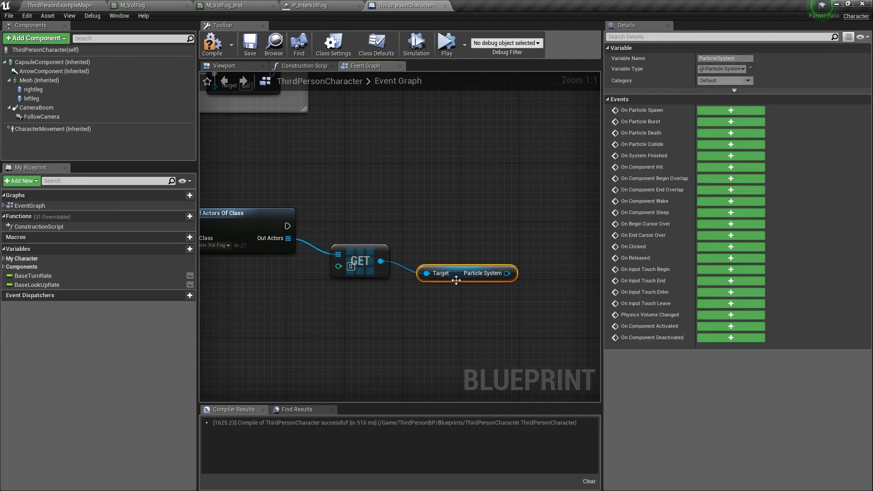
drag(456, 280, 454, 260)
- Add a Set Vector Parameter node targeting the Particle System reference and execute it from Get All Actors Of Class
right_drag(501, 280, 429, 300)
drag(429, 277, 470, 241)
text(set c)
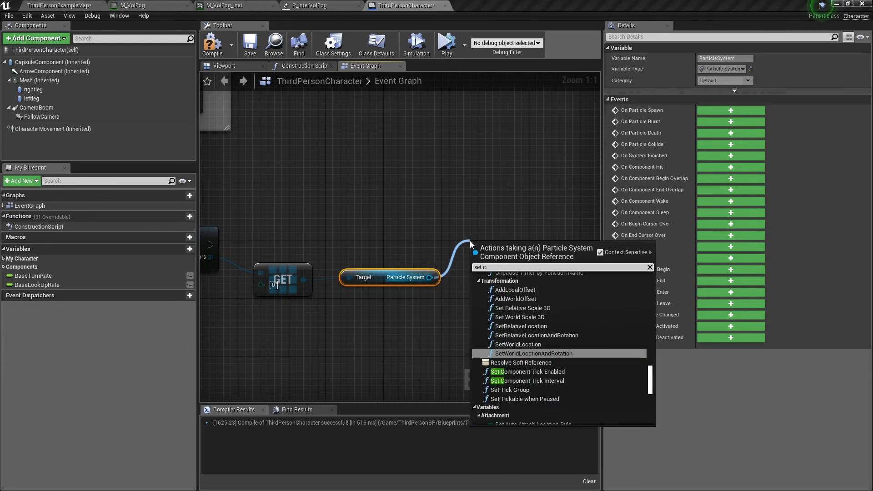
key(BackSpace)
text(v)
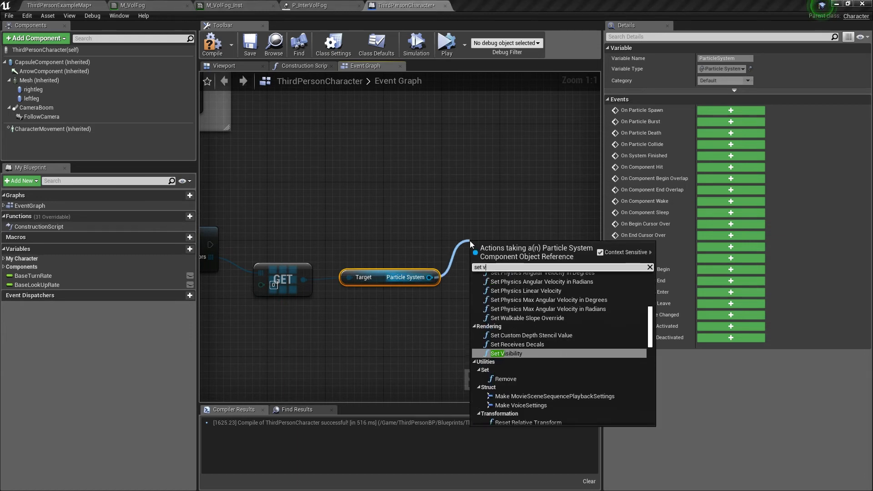
text(ec)
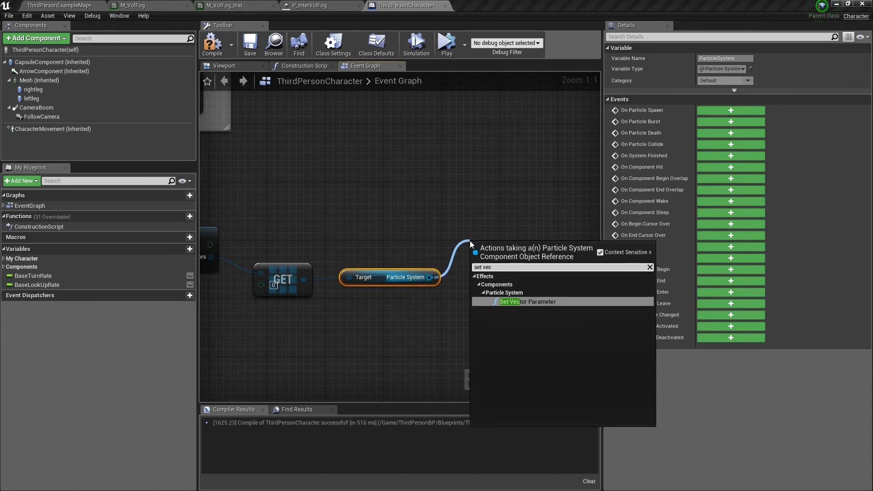
click(527, 301)
drag(522, 253, 522, 201)
right_drag(417, 205, 502, 213)
drag(294, 252, 577, 223)
- Move the Rightleg and Leftleg references with their GetWorldLocation nodes to beneath the Get and Particle System nodes
right_drag(496, 225, 368, 187)
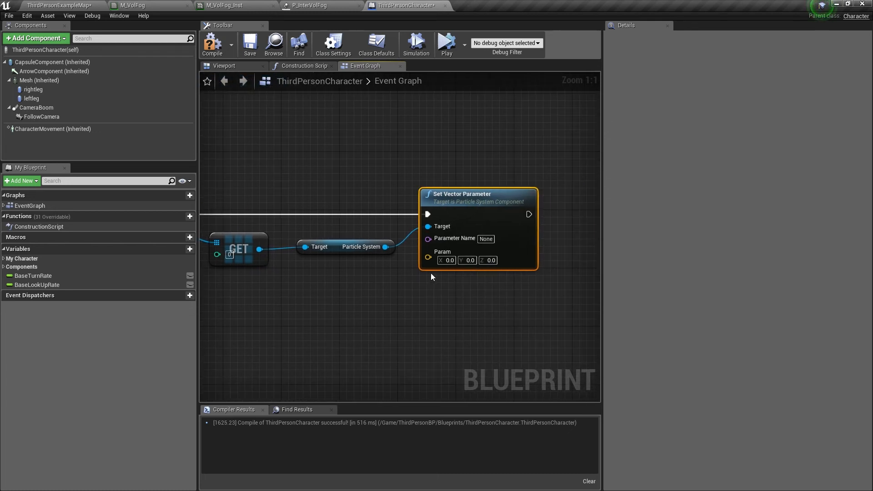
scroll(431, 276, down, 3)
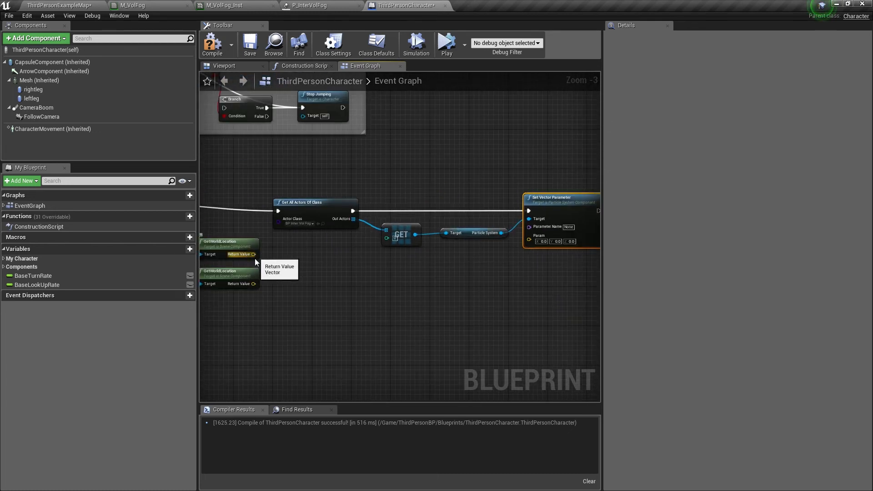
right_drag(254, 259, 359, 246)
drag(228, 222, 582, 305)
right_drag(577, 297, 369, 301)
right_drag(348, 244, 569, 245)
drag(226, 201, 320, 201)
right_drag(552, 262, 373, 258)
scroll(374, 258, up, 2)
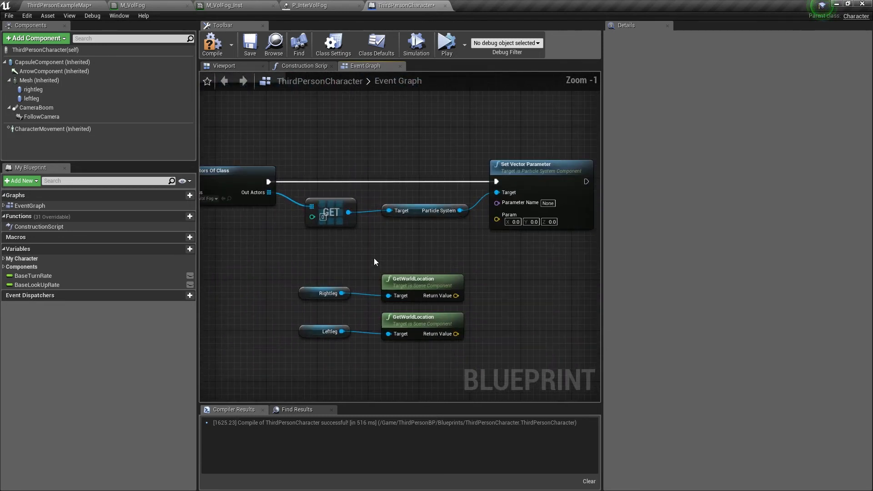
- Connect the Rightleg world location to the Param input of Set Vector Parameter and set its Parameter Name to attractor
drag(456, 296, 496, 219)
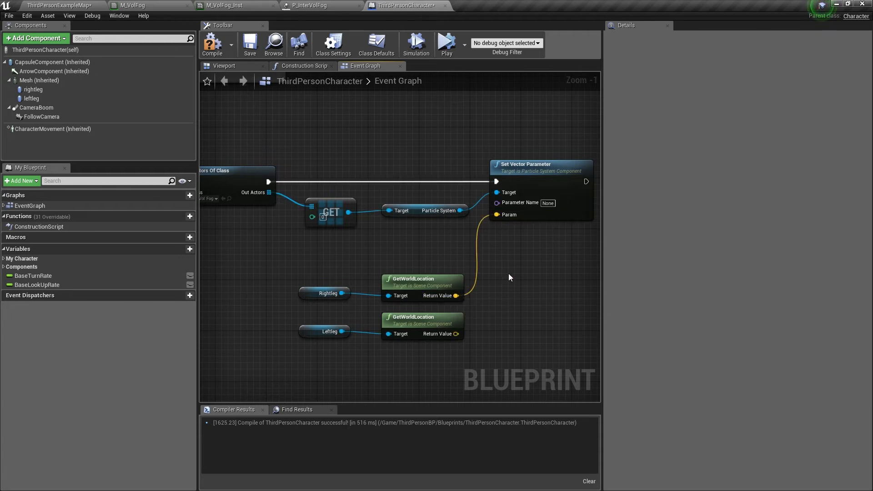
right_drag(519, 274, 462, 285)
click(492, 214)
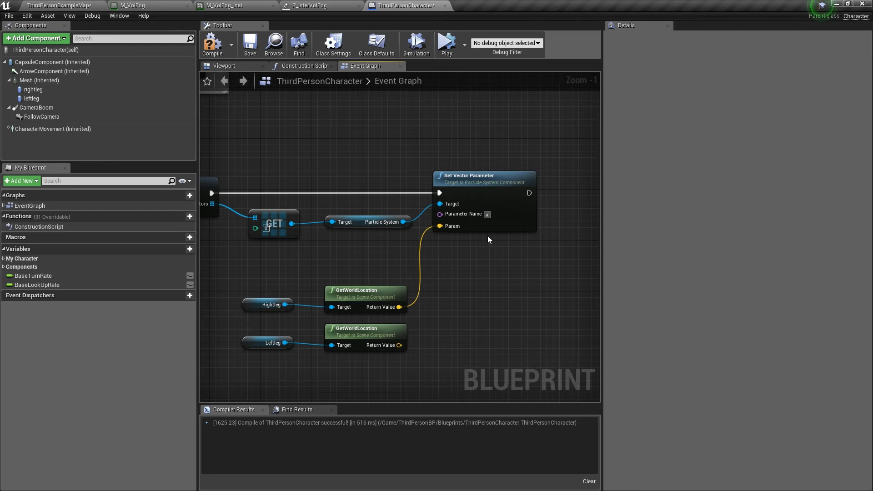
text(attractor)
key(Return)
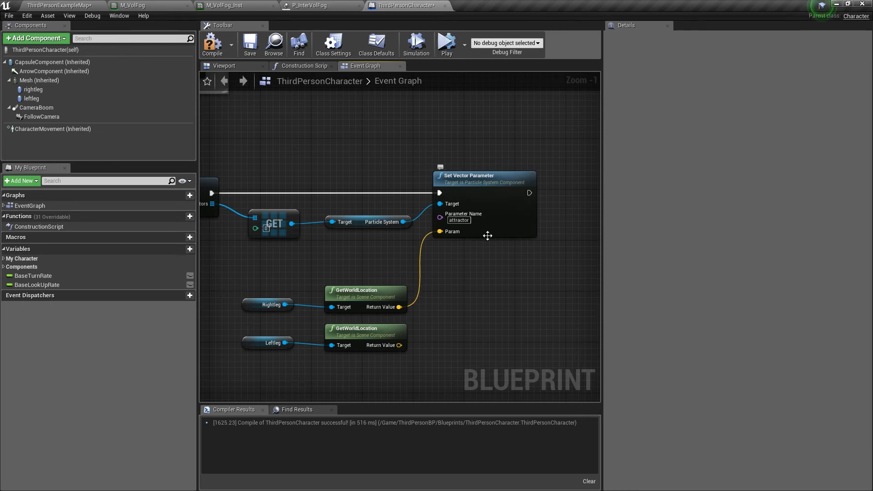
- Duplicate the Set Vector Parameter node and place the copy beside the original on its output side
right_drag(504, 274, 415, 265)
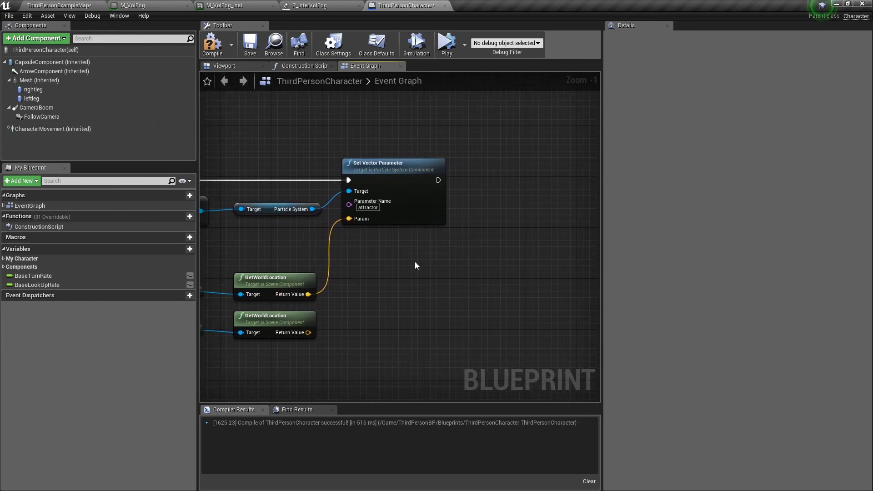
right_click(415, 205)
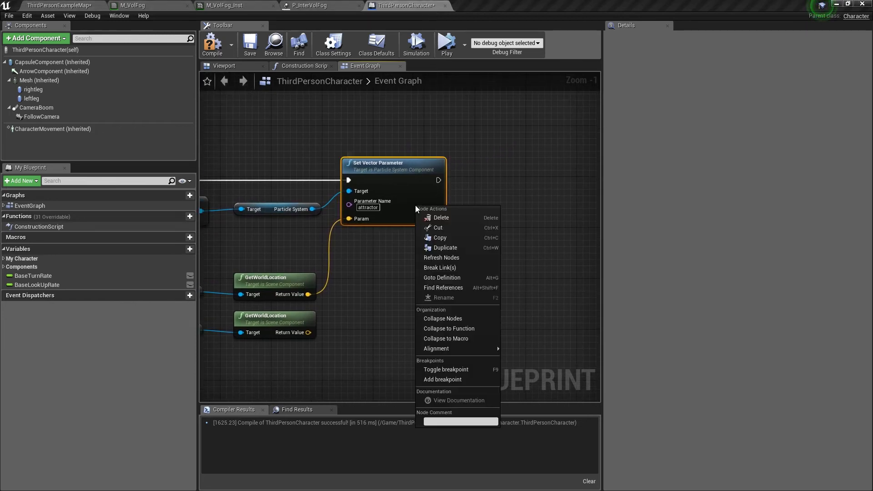
click(451, 251)
drag(467, 214, 524, 172)
- Execute the copy after the original, feed it the Particle System as Target and Leftleg's location as Param, and compile and save
drag(438, 180, 482, 180)
drag(312, 209, 483, 191)
drag(307, 334, 487, 224)
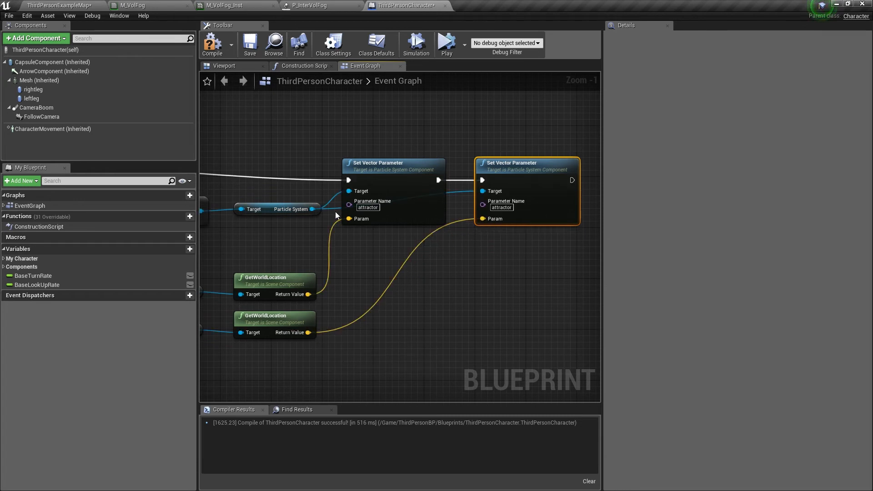
click(210, 46)
click(250, 43)
- Add a reroute node to the second Set Vector Parameter's Target wire and move both below the first Set Vector Parameter
double_click(458, 192)
drag(507, 172, 526, 223)
click(462, 196)
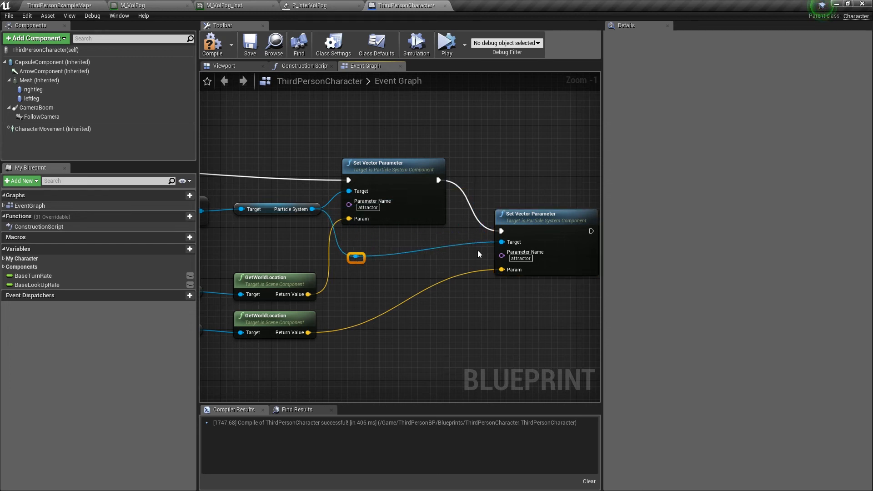
click(404, 275)
- Move the Rightleg and Leftleg location node pairs away from the Set Vector Parameter nodes, space them apart, and compile and save
right_drag(403, 278, 503, 258)
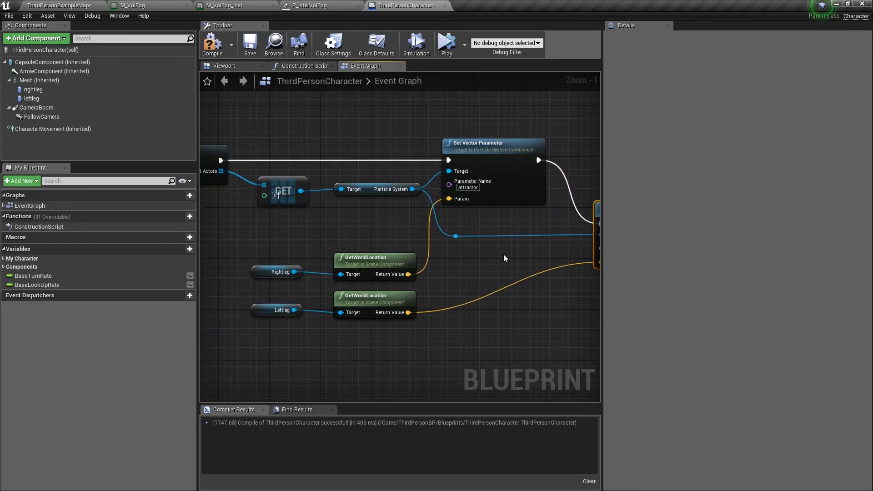
click(280, 272)
drag(294, 272, 309, 242)
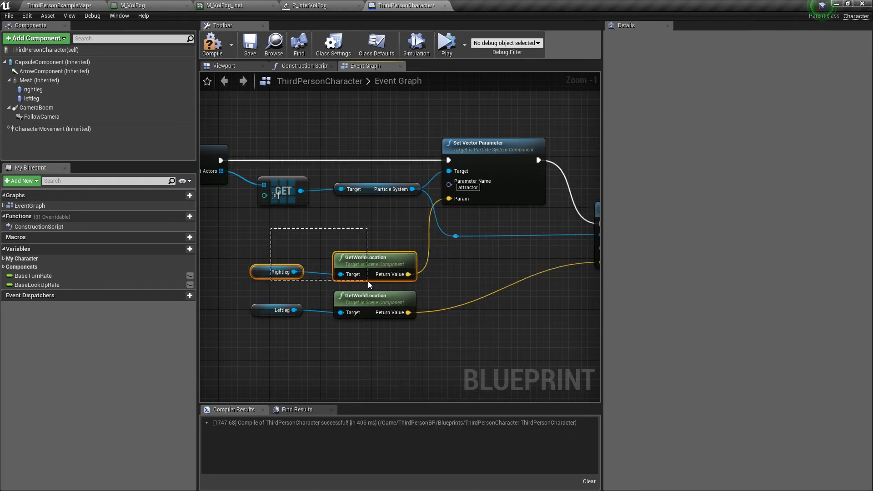
drag(367, 281, 367, 280)
drag(374, 268, 324, 249)
drag(281, 288, 314, 297)
click(226, 48)
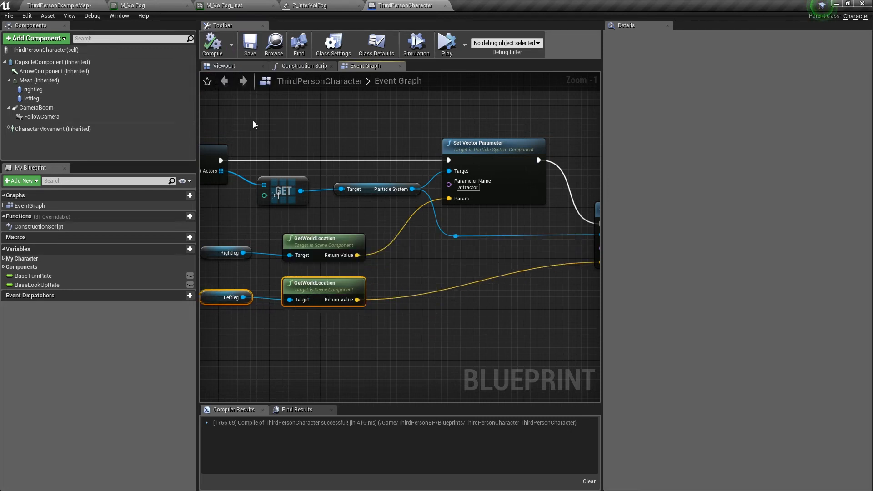
- Simulate the ThirdPersonExampleMap level and move ThirdPersonCharacter along Y into the fog to test the attraction
click(73, 6)
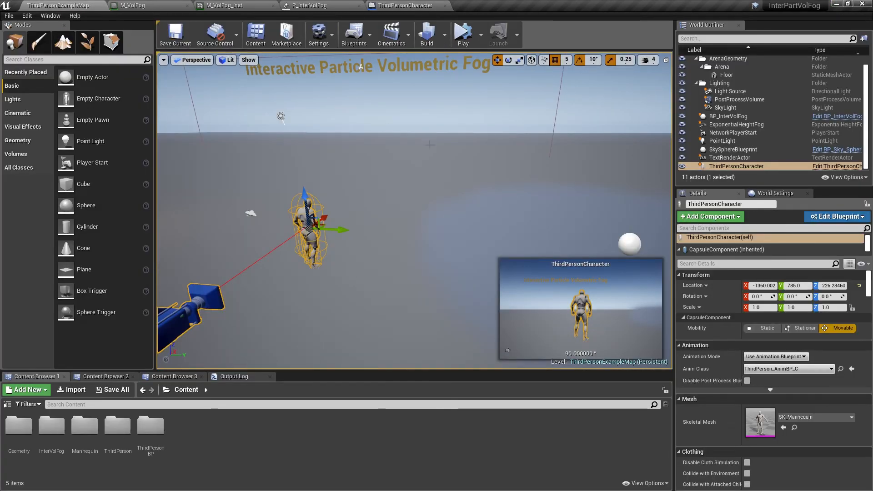
mouse_move(268, 143)
right_down()
mouse_move(224, 143)
mouse_move(272, 157)
mouse_move(267, 143)
right_up()
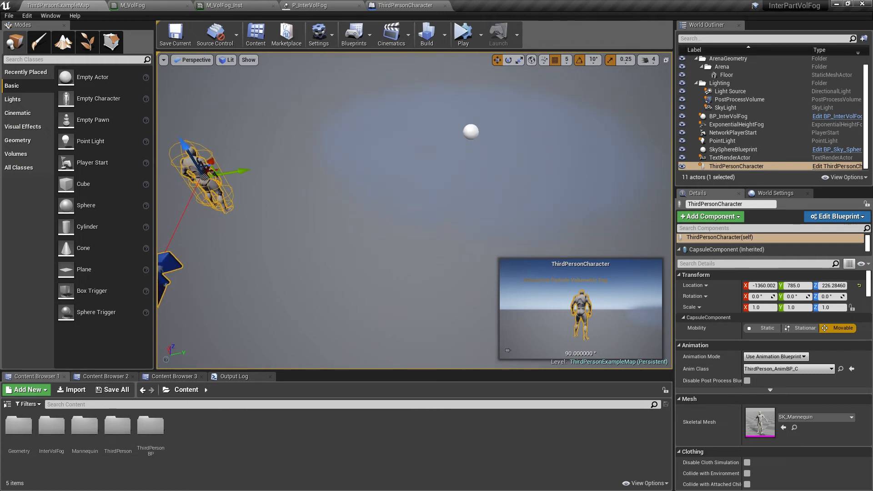
click(462, 38)
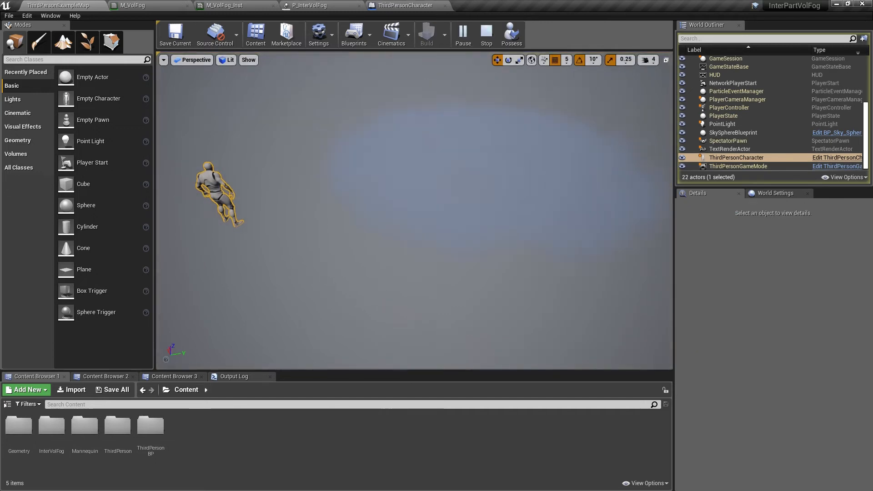
click(253, 215)
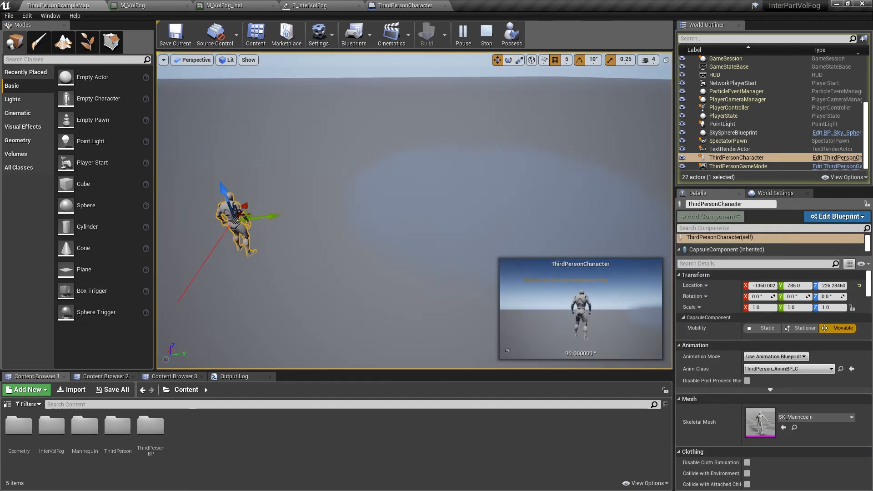
drag(268, 217, 498, 214)
- Move BP_InterVolFog along Y to 620 and back to 1630, sweeping the fog past the character during simulation
click(475, 191)
key(f)
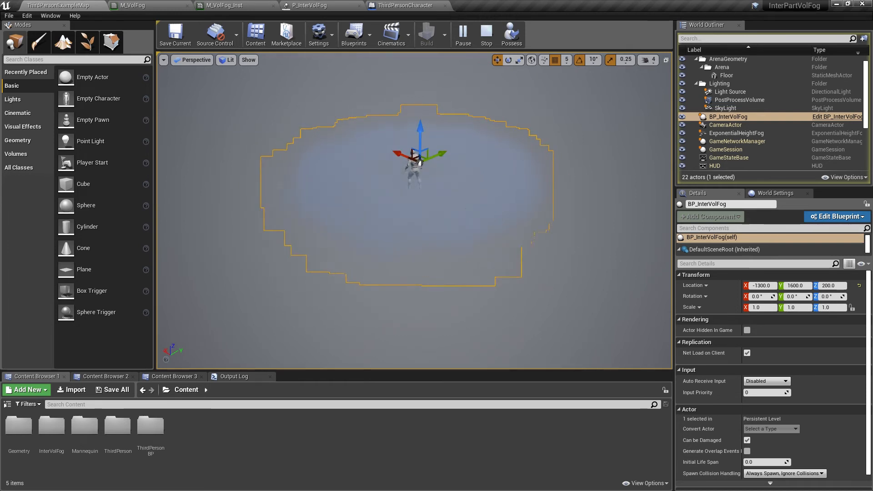
drag(436, 154, 178, 263)
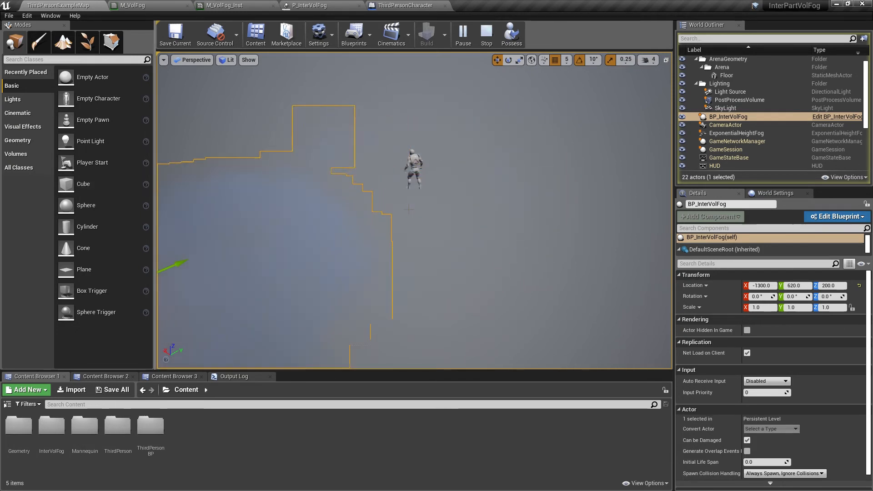
right_drag(408, 209, 373, 190)
drag(331, 194, 589, 155)
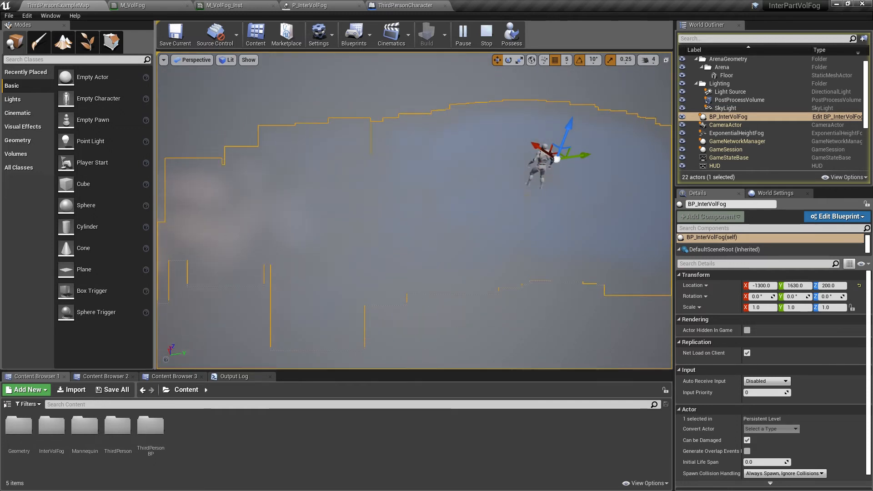
- Move ThirdPersonCharacter back out of the fog and inspect the fog volume from several angles
scroll(723, 159, down, 4)
click(723, 159)
drag(572, 158, 247, 239)
click(541, 177)
right_drag(541, 177, 609, 191)
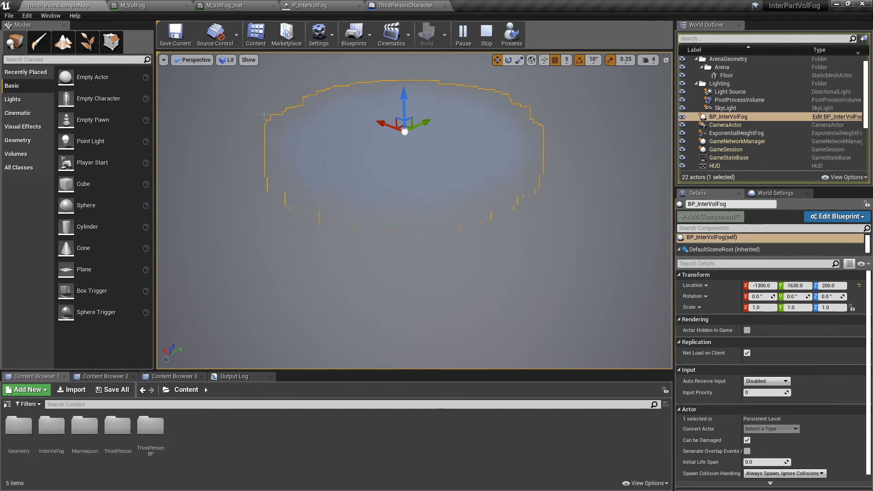
right_drag(414, 211, 333, 211)
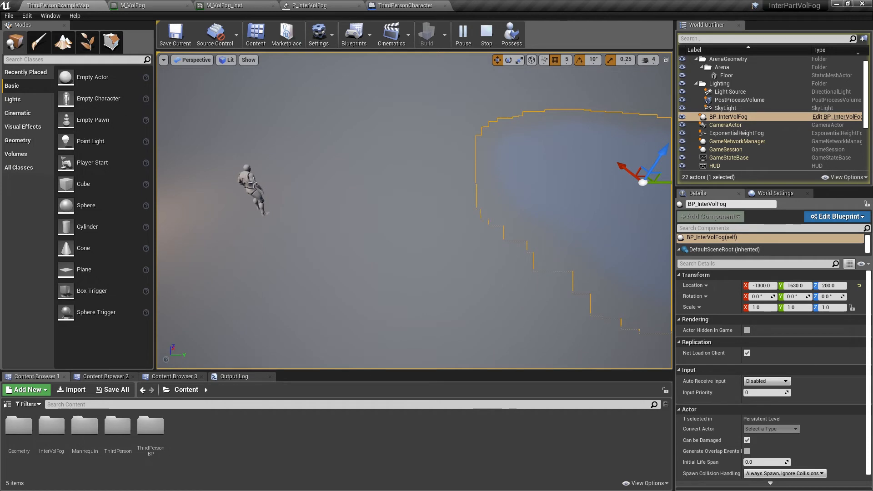
- Move ThirdPersonCharacter to Y 1055 at the fog's edge and examine the fog around it
click(254, 182)
drag(271, 193, 510, 196)
right_drag(509, 196, 568, 204)
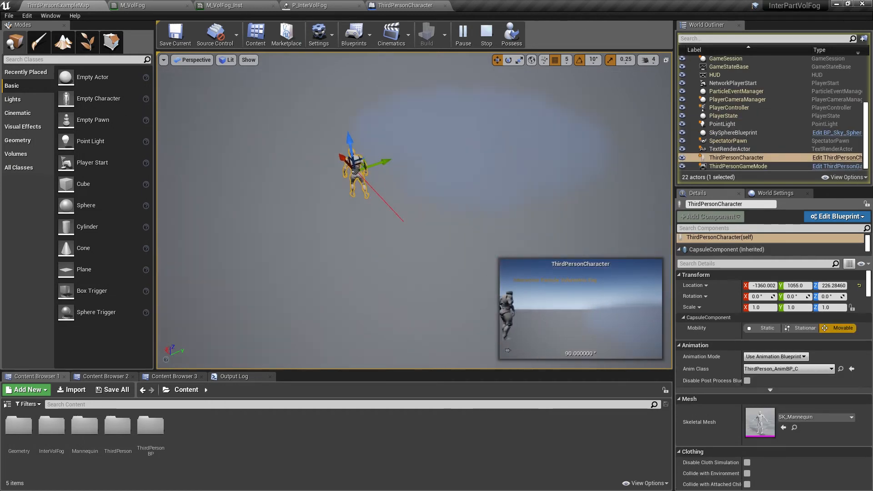
click(474, 175)
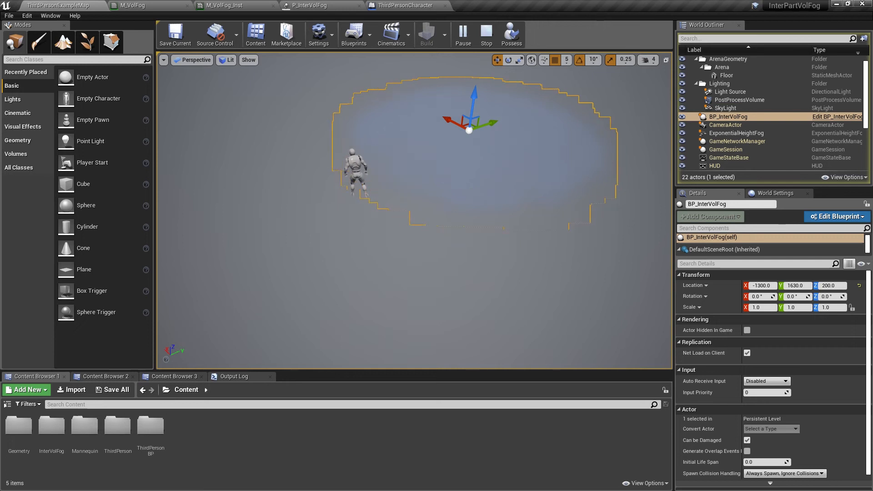
right_drag(474, 175, 418, 119)
key(s)
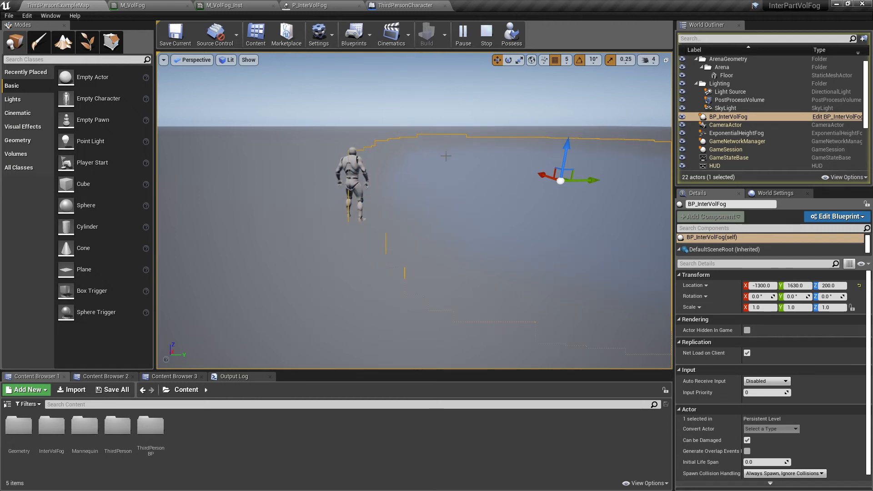
- Possess the character in the running simulation and run it forward through the fog
click(511, 34)
click(435, 101)
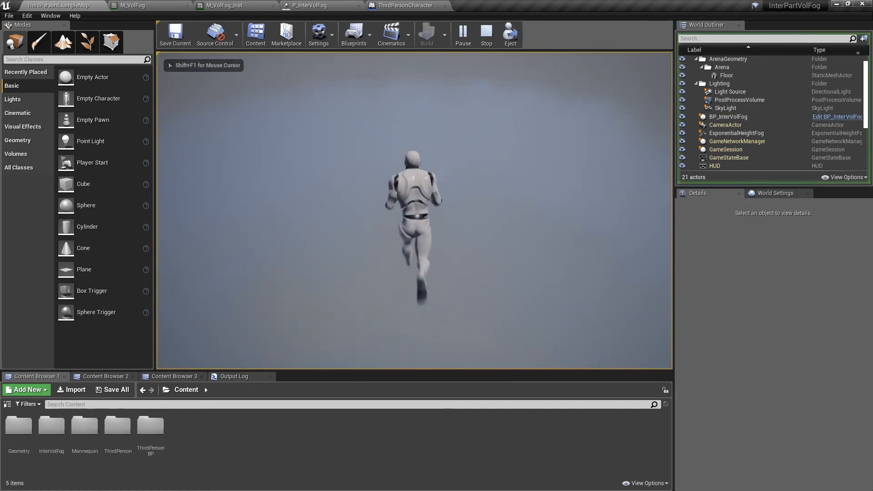
key(w)
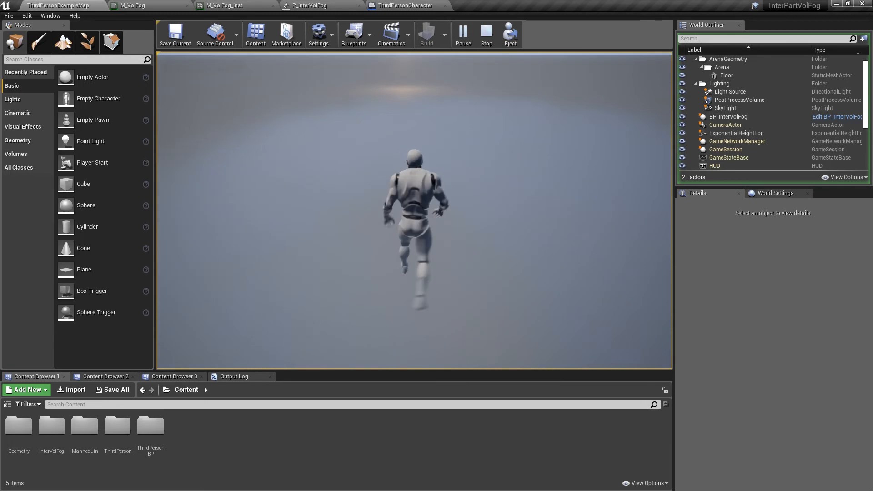
- Make the character jump and back up in the fog, and end the play session
key(space)
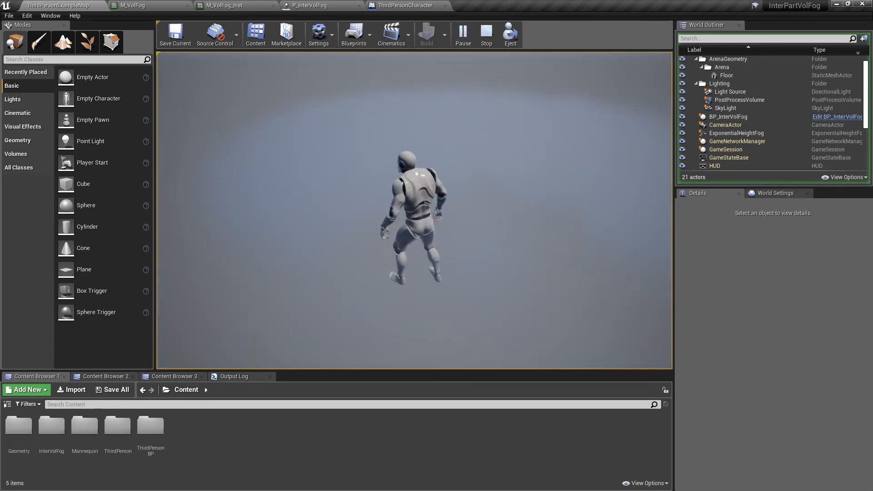
key(s)
key(Escape)
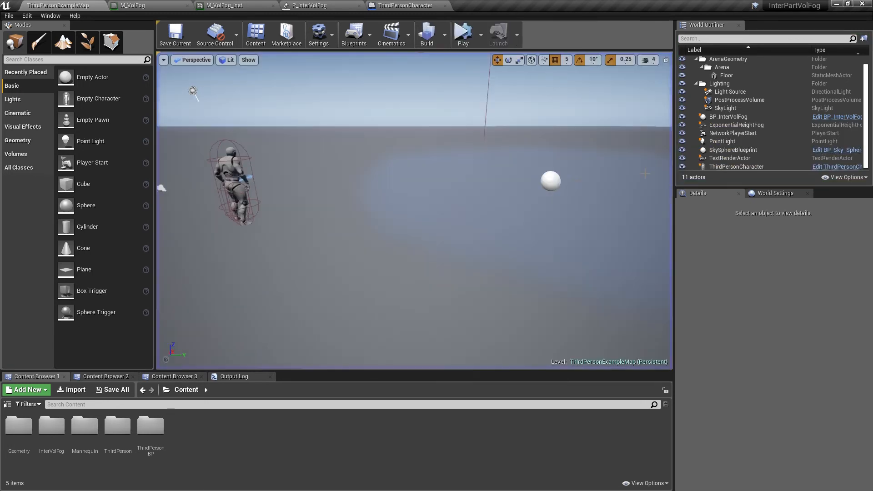
- Simulate the level and move ThirdPersonCharacter through the fog to Y 1630 and then X -1730, and end the simulation
right_drag(535, 215, 534, 234)
key(s)
key(w)
key(s)
key(w)
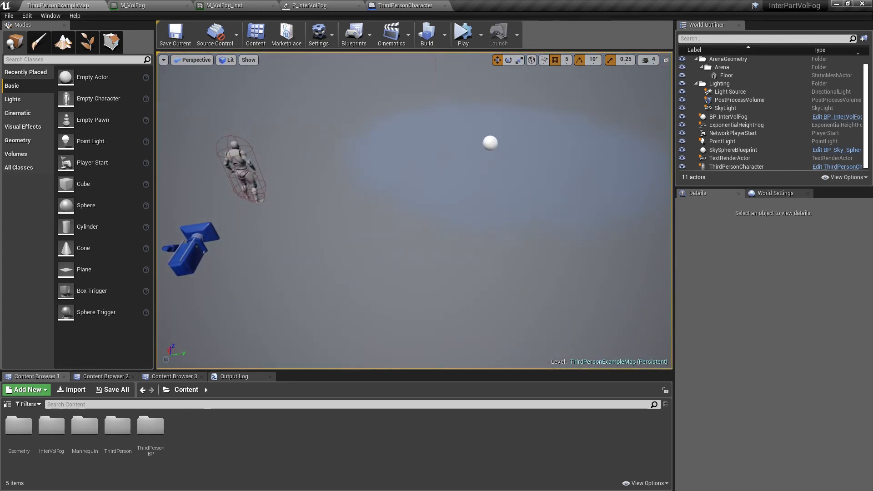
click(474, 34)
click(234, 163)
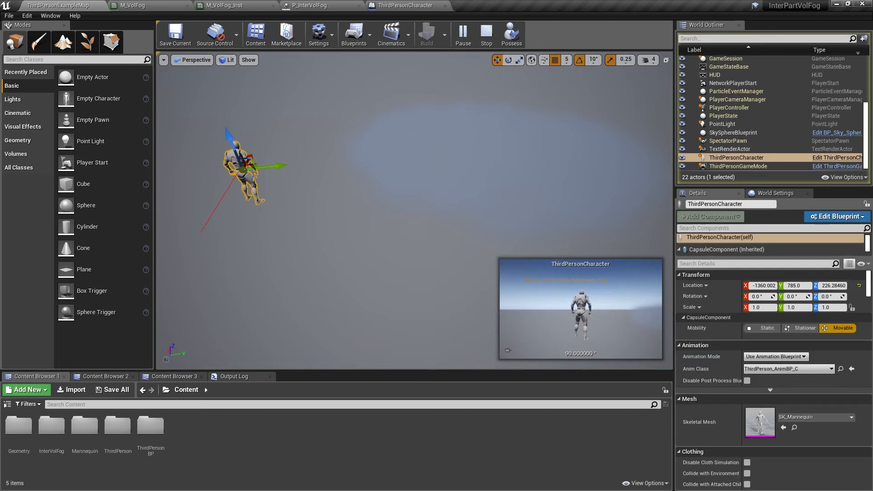
drag(234, 164, 523, 254)
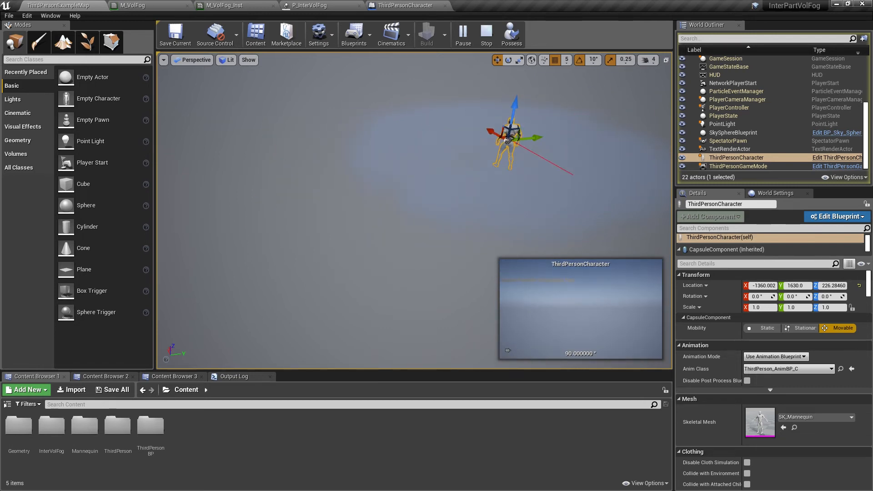
drag(493, 132, 463, 184)
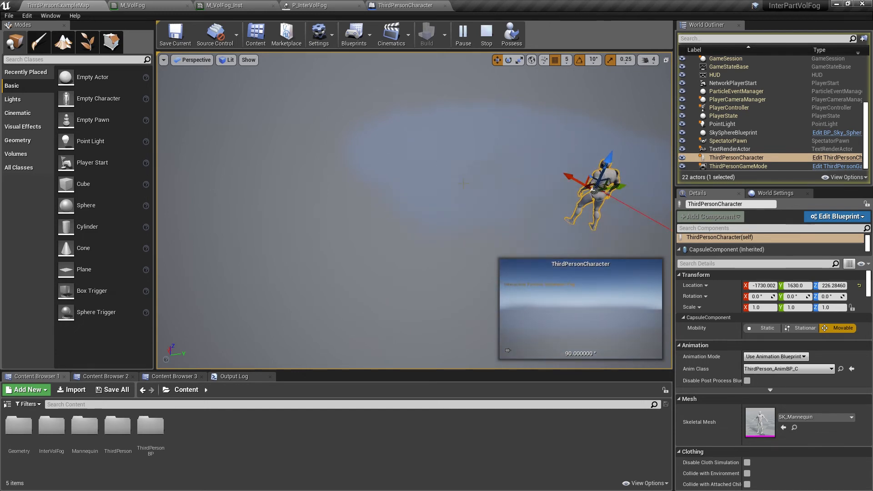
click(487, 35)
- Move PointLight above the fog volume to X -1175, Y 1530, Z 370
right_drag(243, 230, 193, 163)
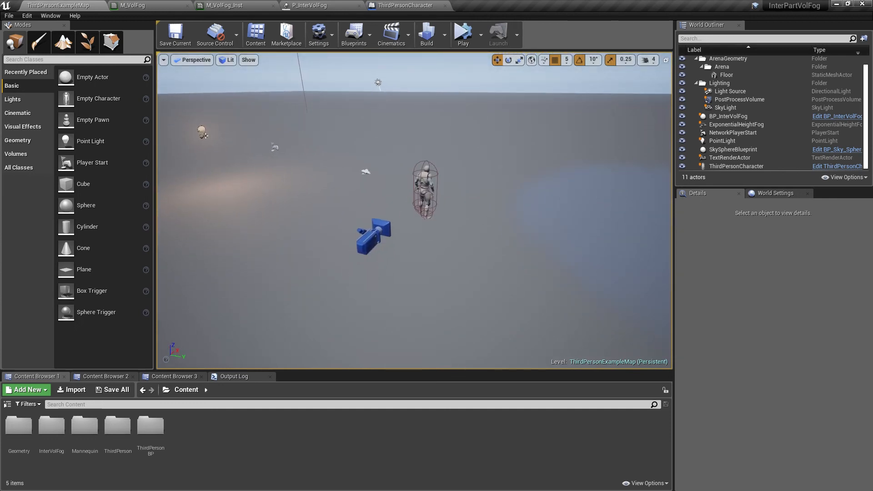
click(203, 136)
key(s)
right_drag(282, 158, 323, 178)
drag(282, 159, 531, 203)
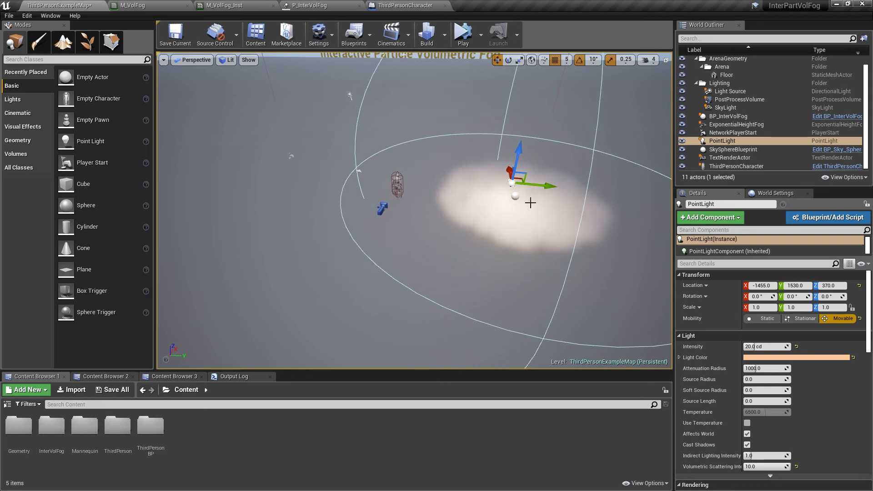
drag(506, 170, 507, 156)
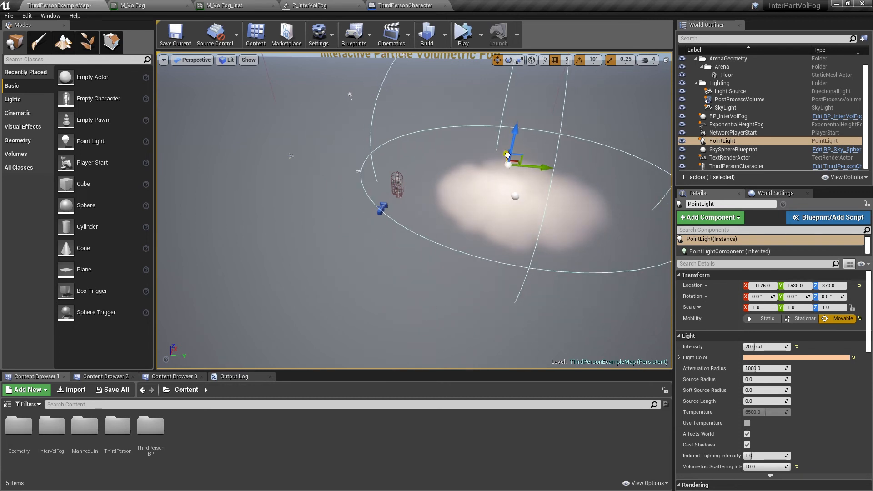
- Simulate the level, move ThirdPersonCharacter through the lit fog to Y 1340 and out along X, and end the simulation
key(w)
right_drag(438, 184, 376, 179)
click(462, 34)
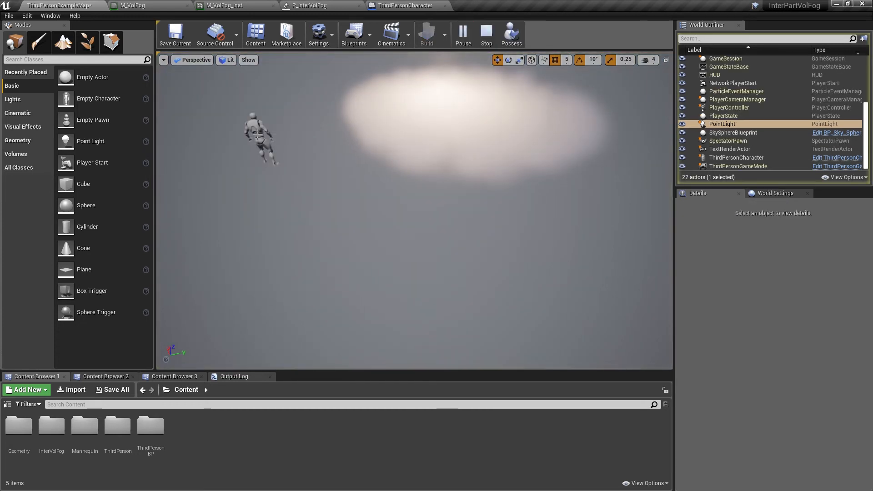
click(256, 136)
drag(289, 133, 559, 162)
drag(598, 89, 435, 253)
right_drag(434, 254, 452, 205)
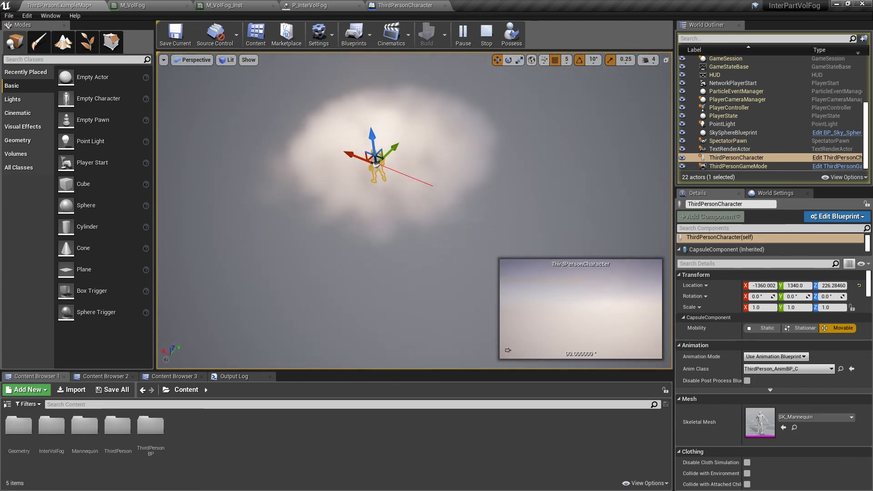
drag(365, 163, 268, 148)
key(Escape)
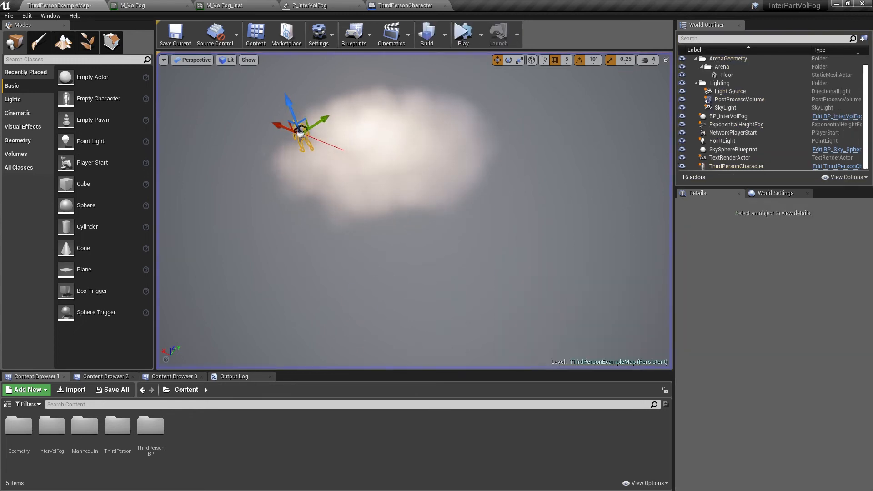
- Move PointLight along Y to 1205, toward the character's side of the fog
right_drag(435, 170, 405, 136)
key(w)
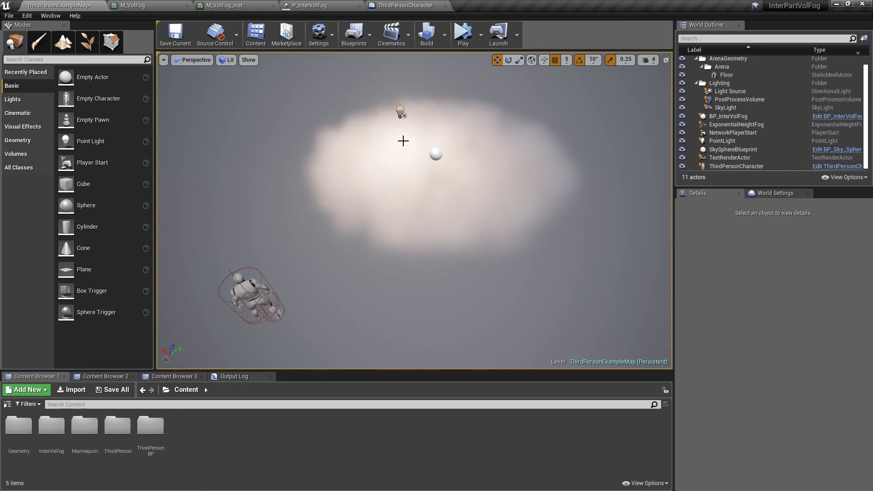
click(401, 112)
drag(416, 104, 374, 153)
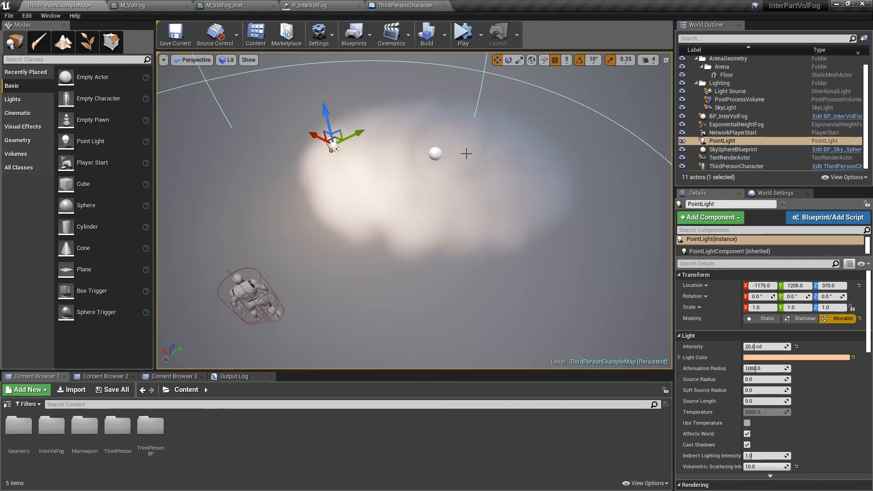
- Review the M_VolFog material graph and the P_InterVolFog emitter modules, and return to the level
click(168, 5)
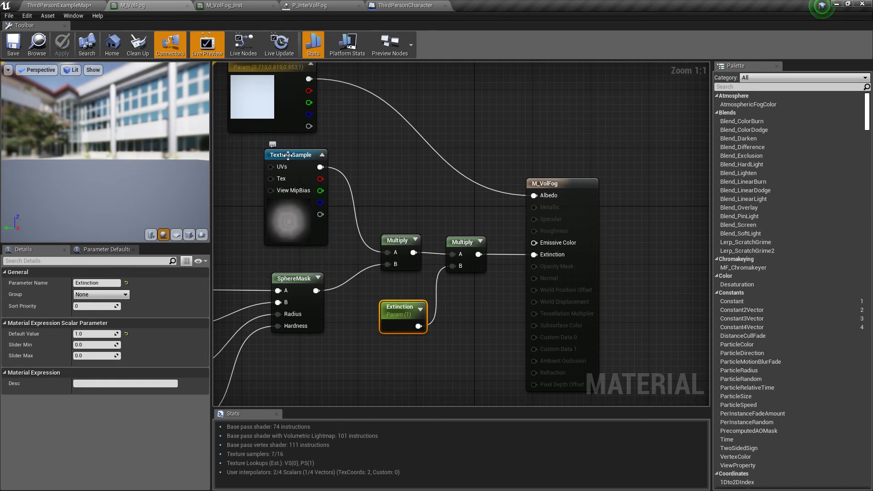
right_drag(253, 184, 315, 198)
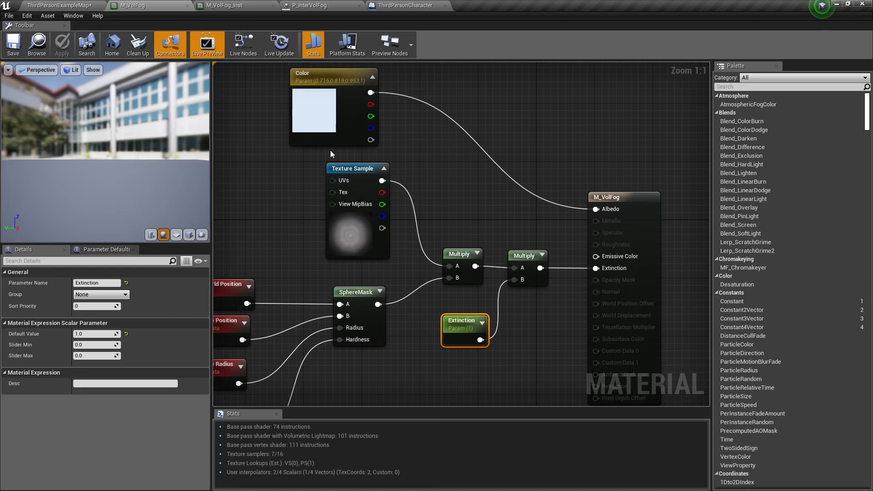
right_drag(289, 177, 352, 172)
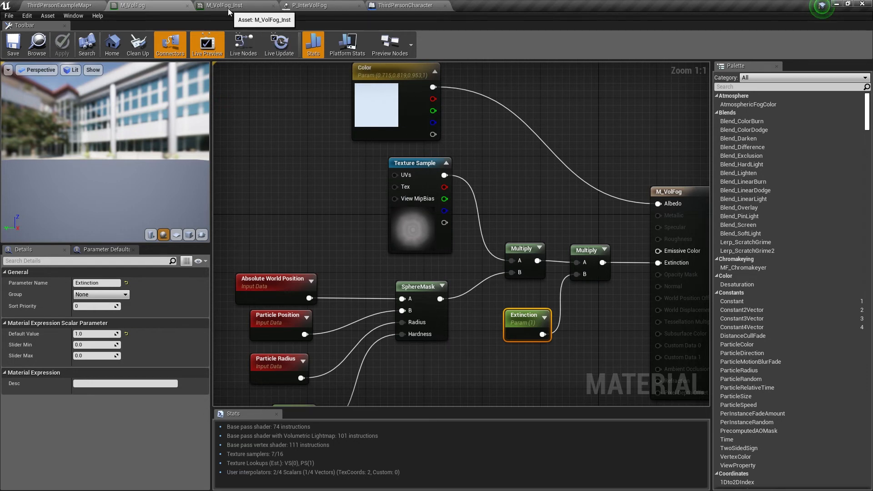
click(307, 5)
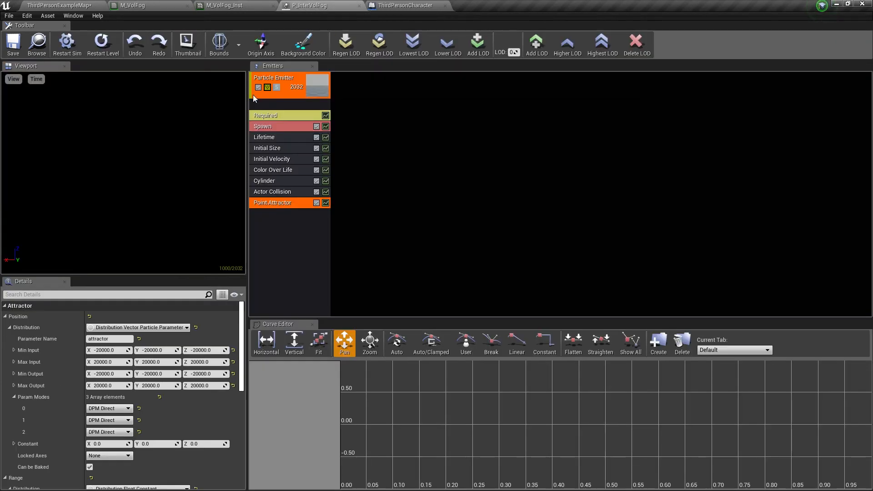
click(88, 8)
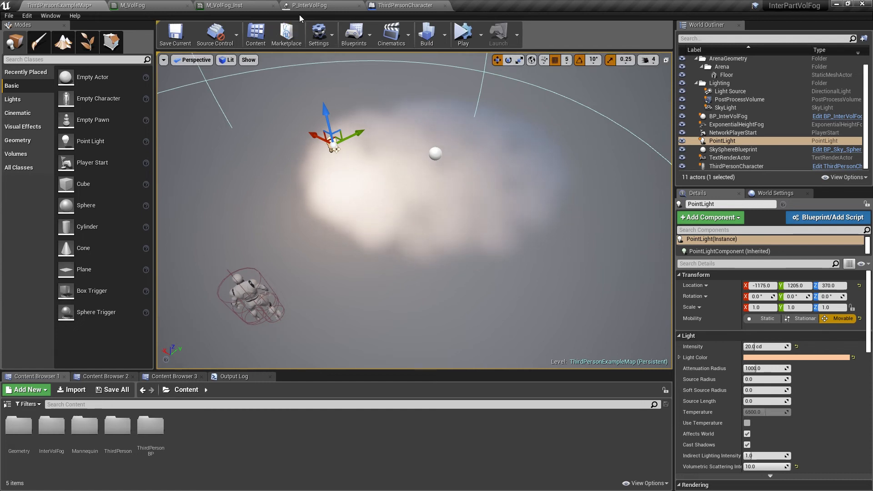
- Set P_InterVolFog's Point Attractor strength constant to -150 and its range constant to 300
click(309, 6)
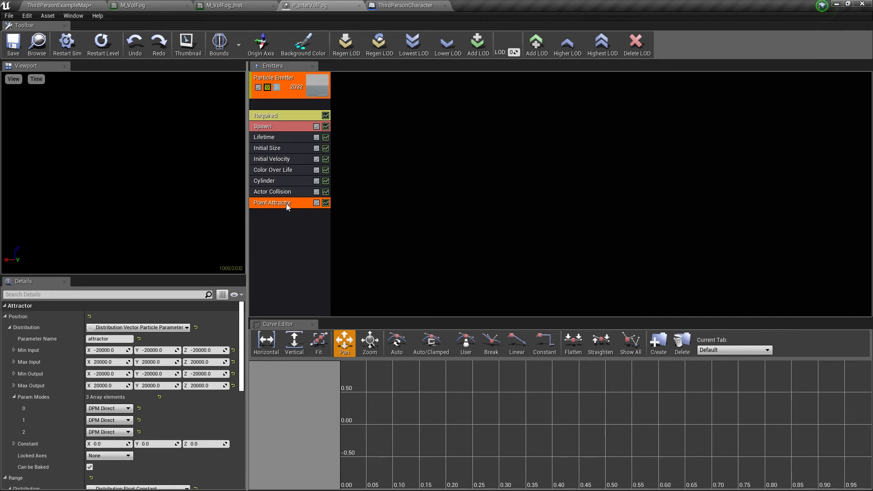
scroll(165, 379, down, 5)
click(106, 427)
text(-150)
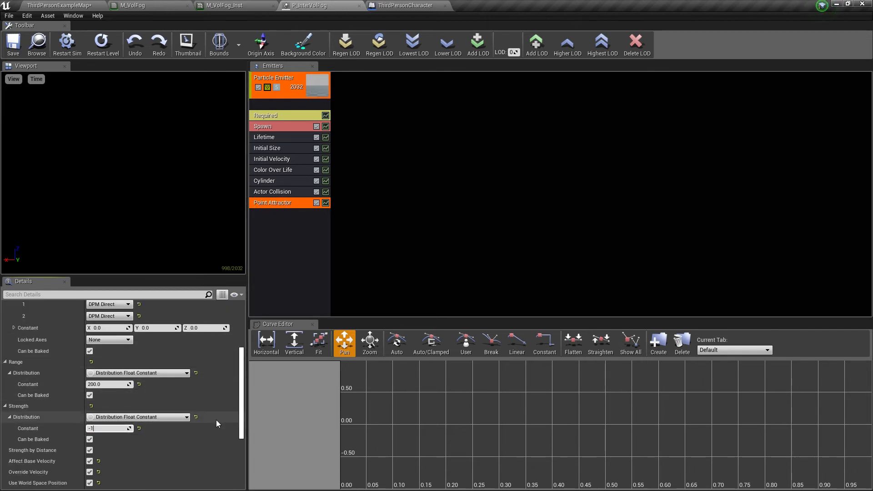
click(102, 385)
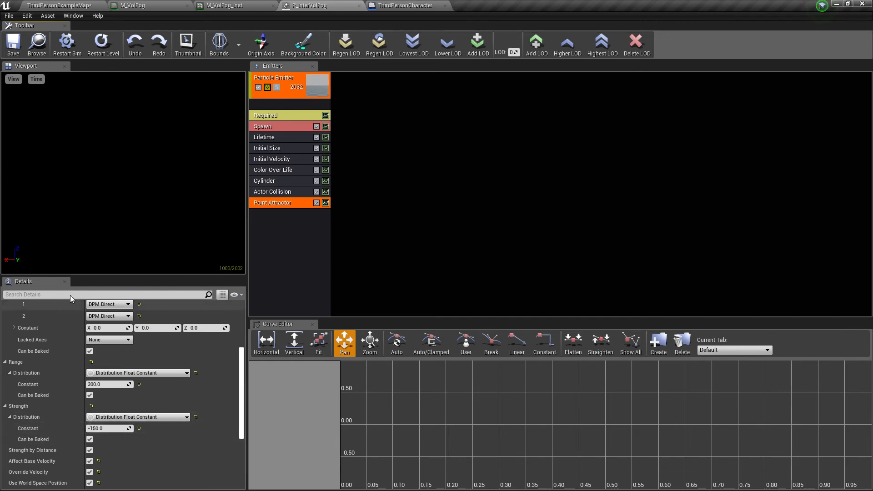
- Save the level and simulate it, moving ThirdPersonCharacter to Y 1075 at the fog's edge and back to Y 935
click(51, 6)
click(175, 36)
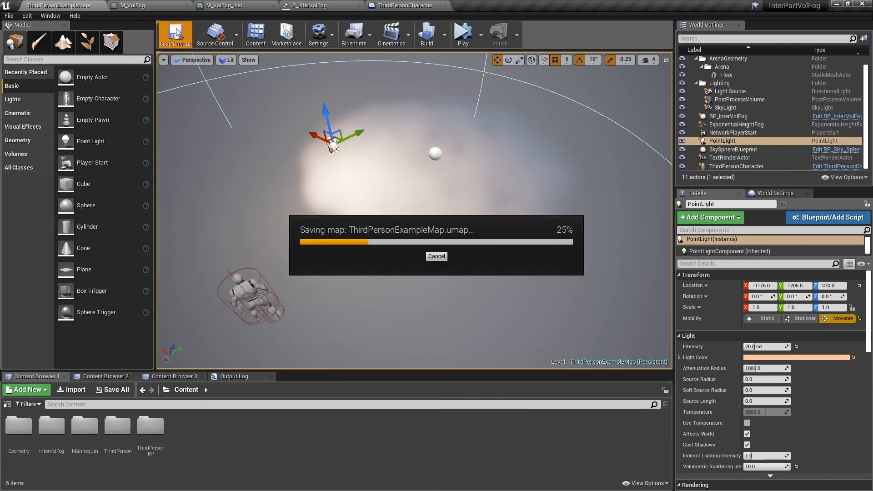
click(462, 33)
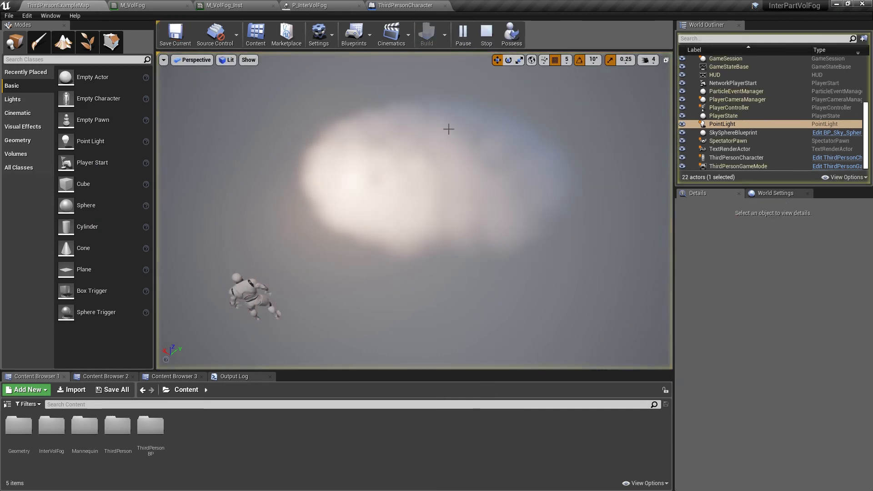
click(253, 307)
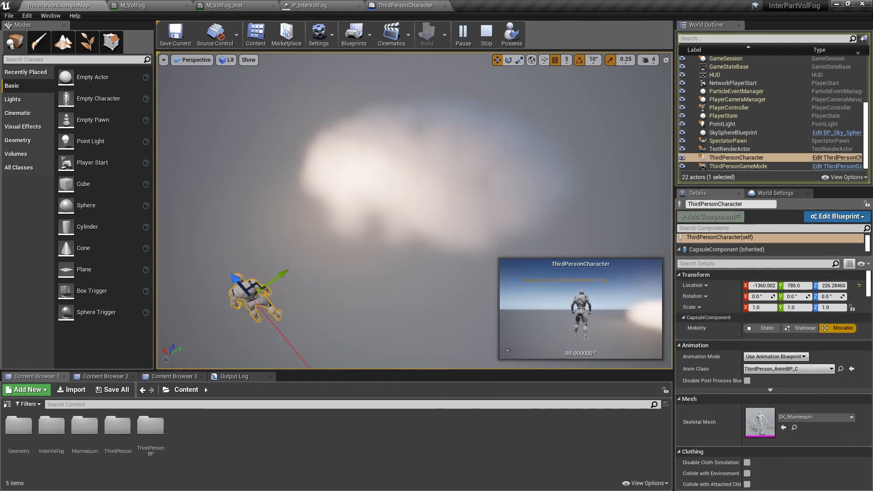
drag(285, 273, 383, 220)
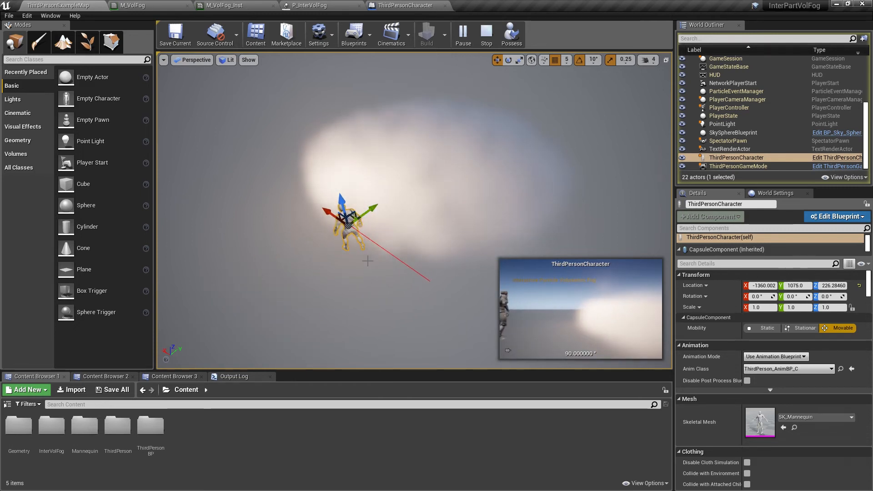
drag(371, 207, 422, 296)
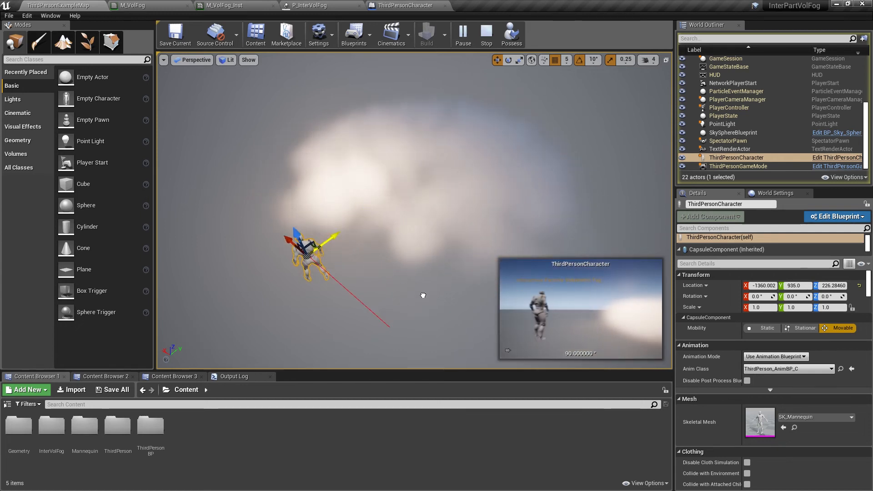
click(487, 40)
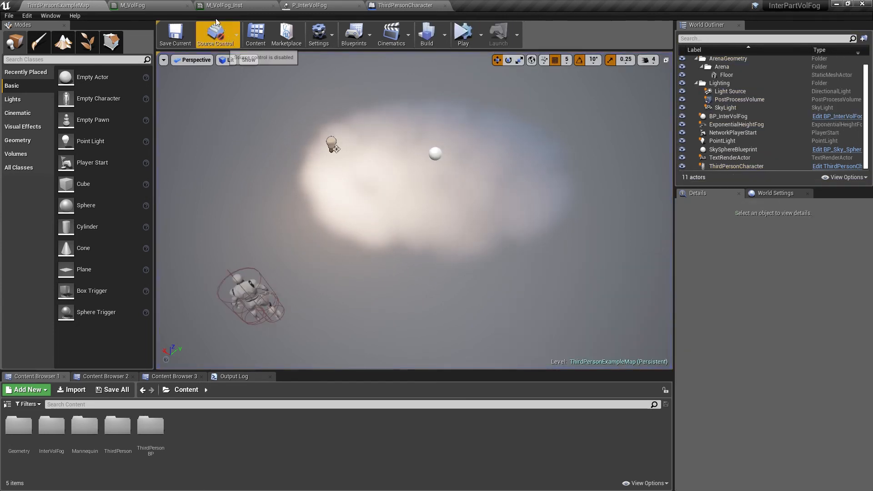
- Check the Point Attractor settings in P_InterVolFog and edit the Actor Collision module's Dir Scalar
click(308, 7)
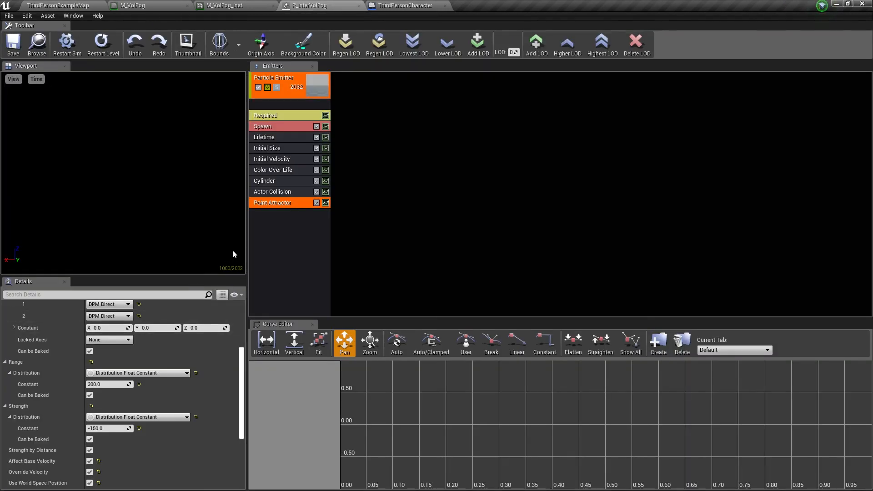
click(279, 191)
click(277, 202)
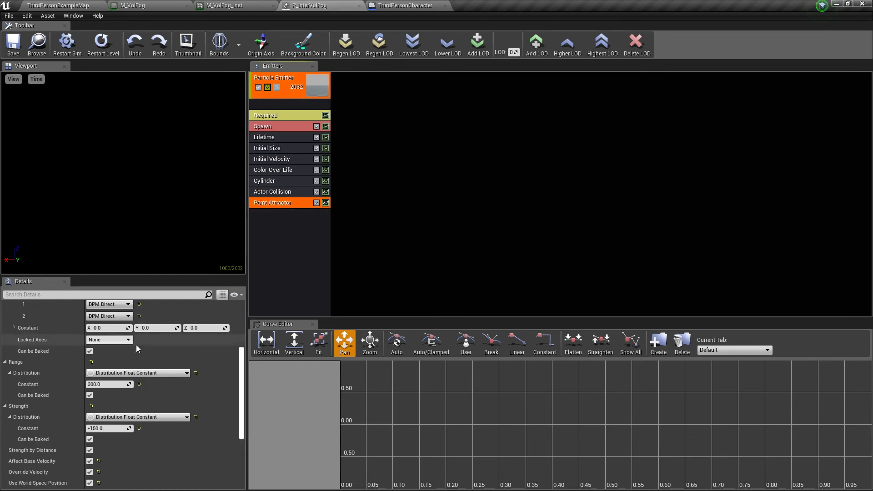
scroll(155, 410, down, 5)
scroll(149, 407, up, 5)
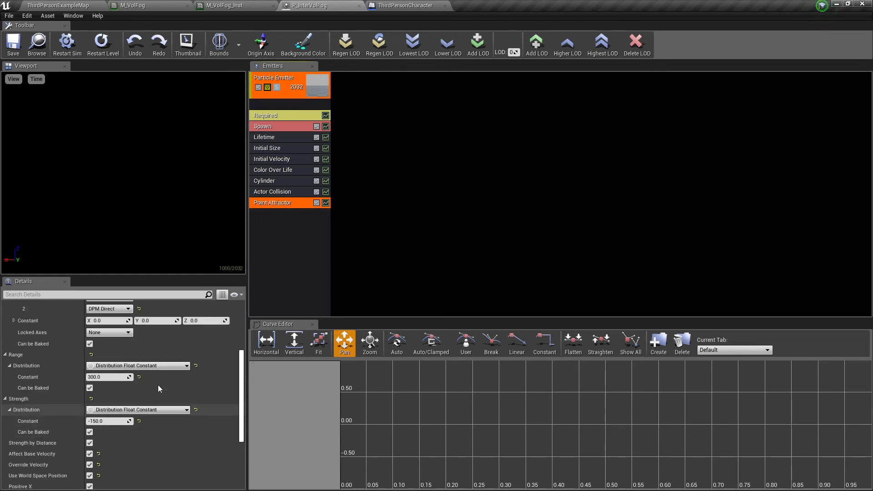
click(281, 192)
scroll(132, 402, down, 10)
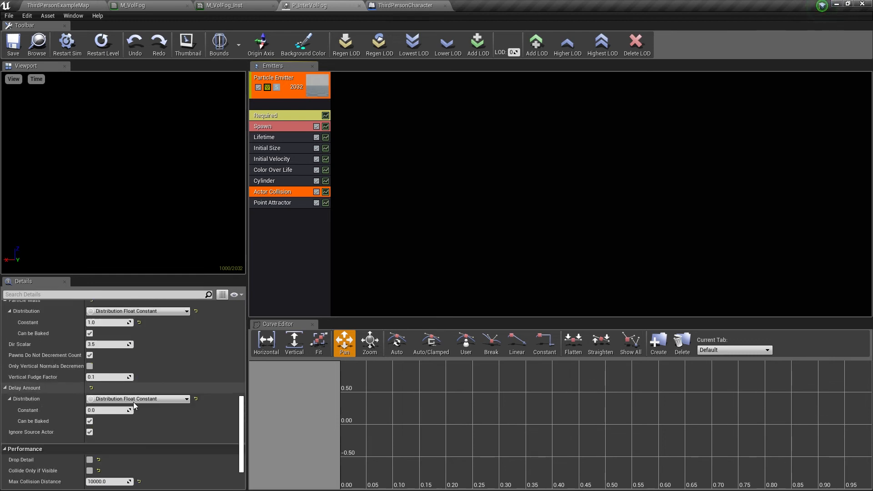
scroll(133, 402, up, 3)
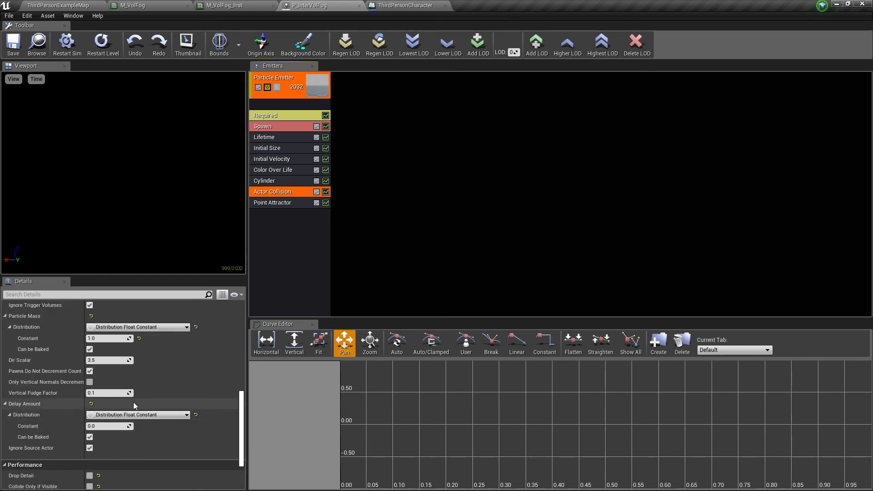
click(107, 354)
key(Return)
- Simulate the level and move ThirdPersonCharacter through the fog to check the particle reaction, ending the simulation when done
click(59, 5)
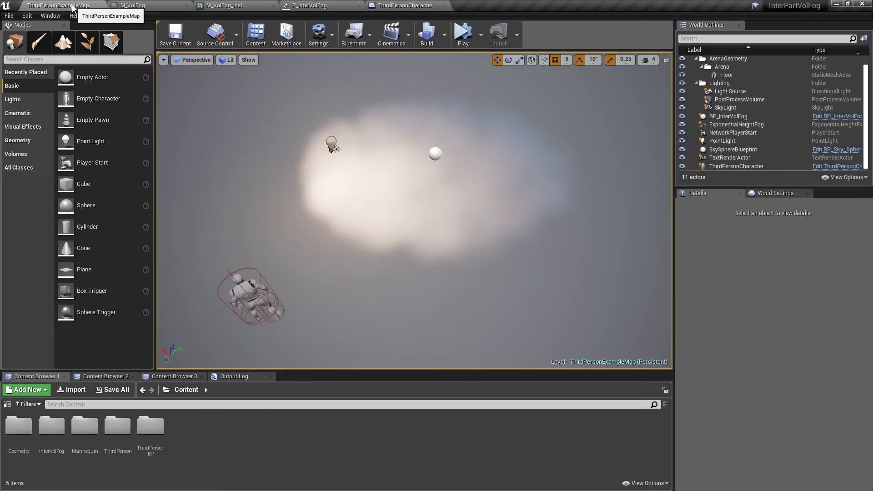
click(463, 36)
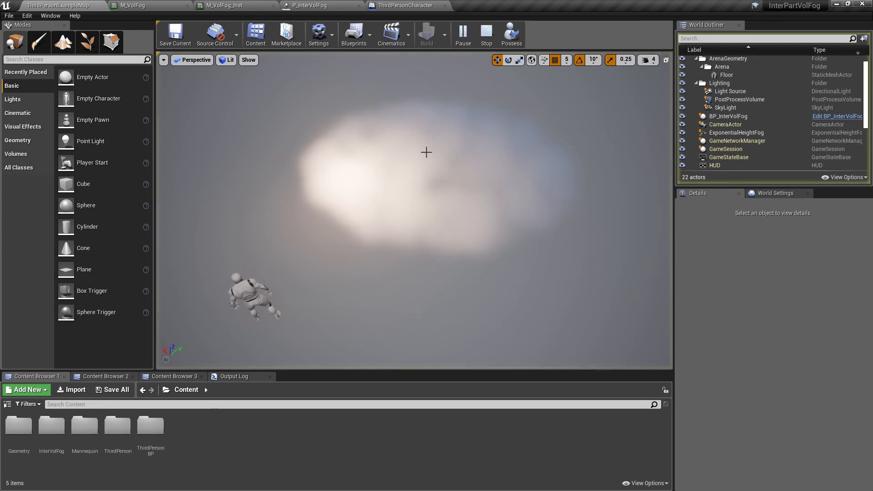
click(249, 286)
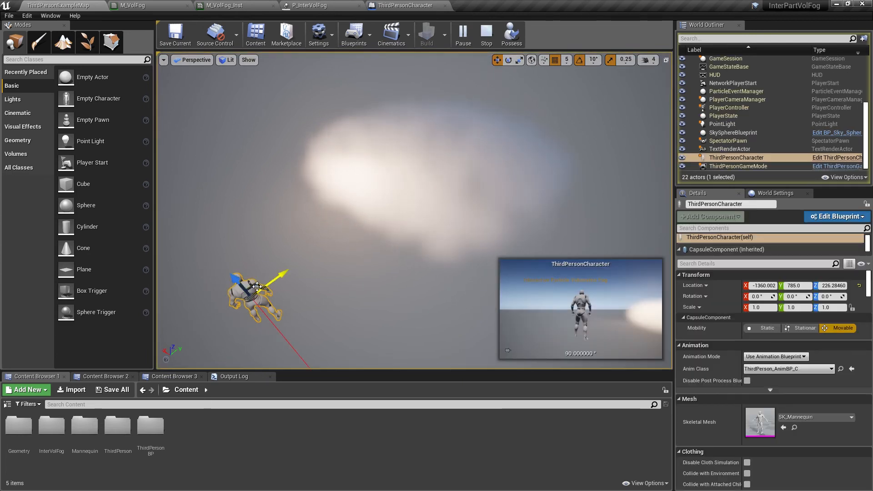
drag(372, 243, 223, 228)
key(Escape)
- Move PointLight away from the fog to X -395, Y 665 and reset its intensity to the default
click(325, 159)
drag(167, 231, 36, 169)
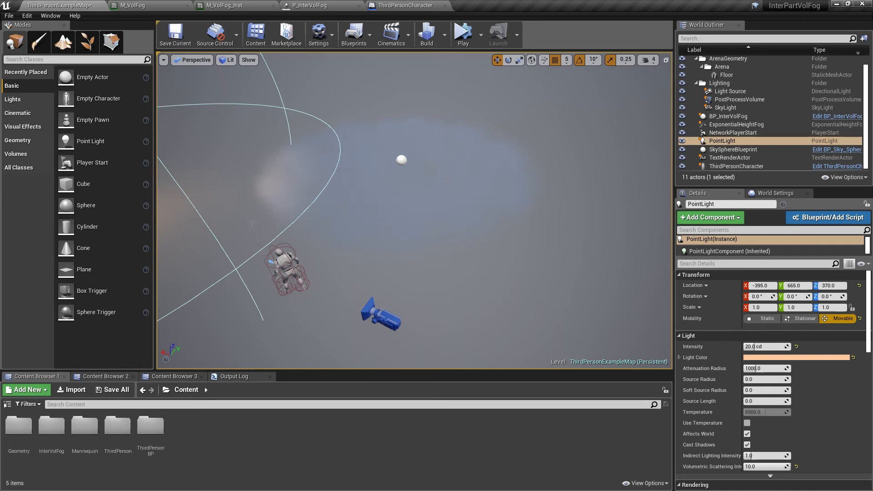
right_drag(252, 223, 209, 217)
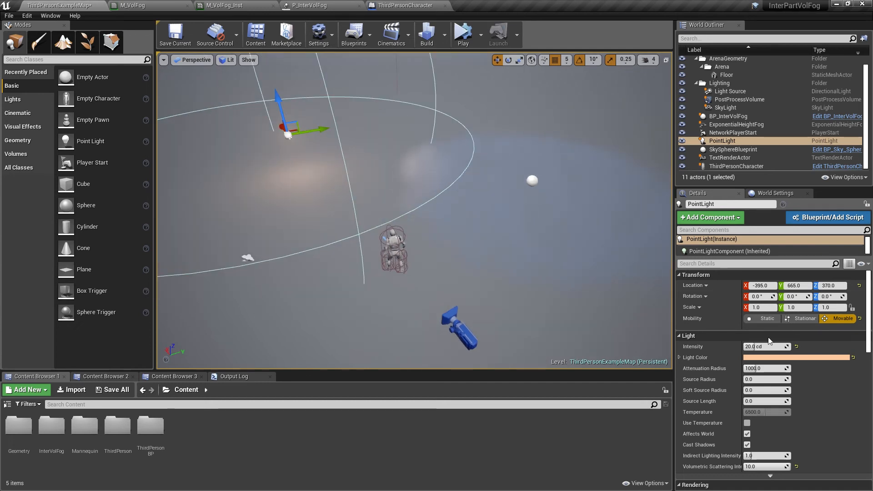
click(796, 347)
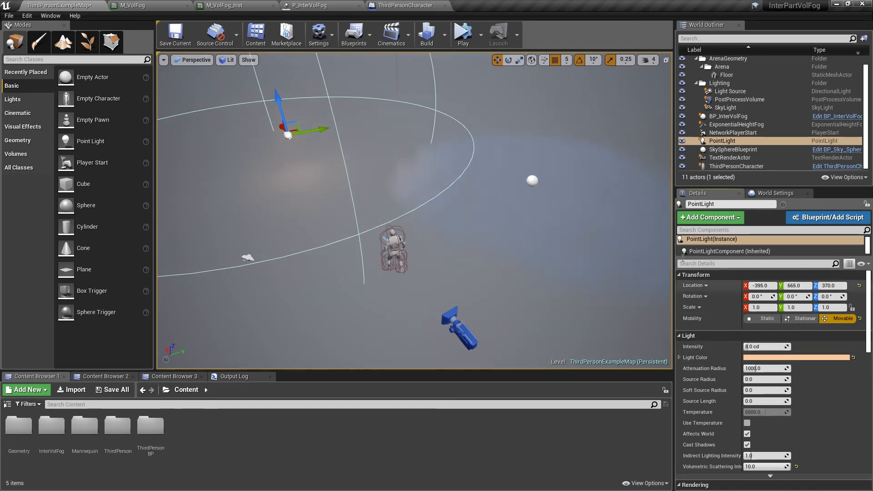
- Move PointLight over the fog to X -1370, Y 1430 and set its intensity to 2 cd
drag(299, 134, 443, 147)
click(763, 346)
key(Return)
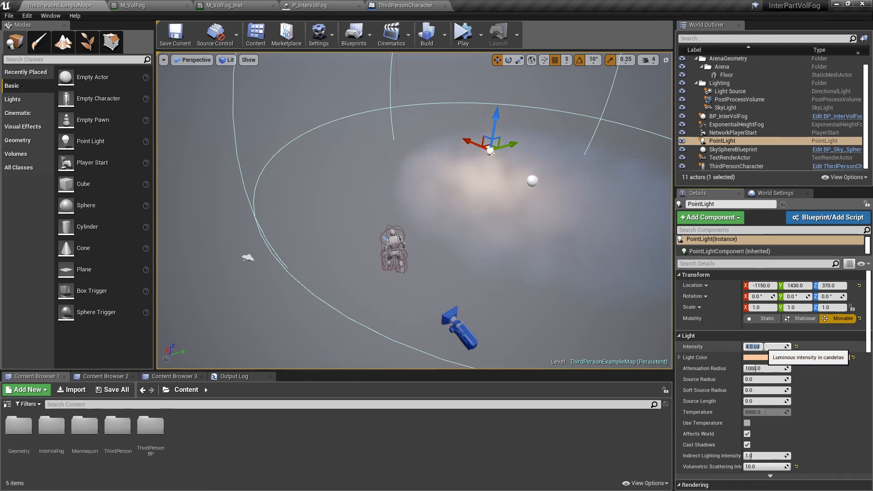
text(2)
key(Return)
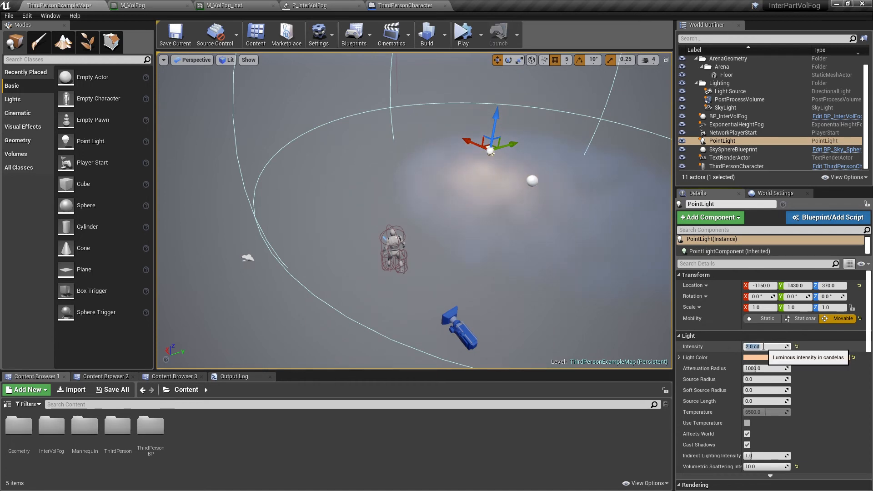
drag(469, 146, 505, 158)
right_drag(466, 199, 518, 199)
key(w)
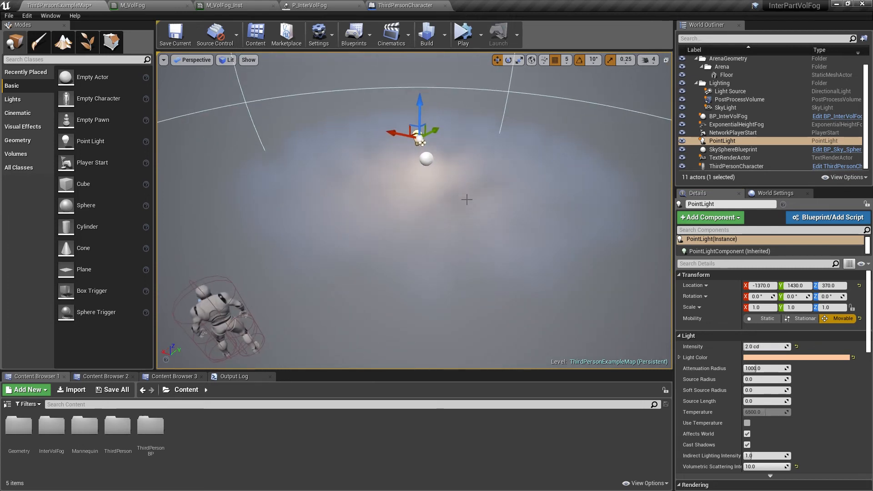
- Change the Hardness parameter of M_VolFog_Inst, save the material instance and return to the level to check the fog
click(224, 5)
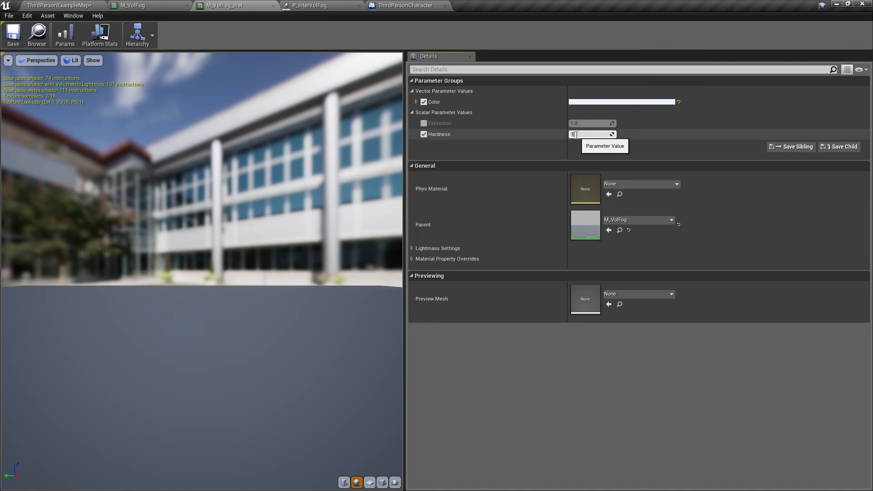
click(14, 34)
click(59, 5)
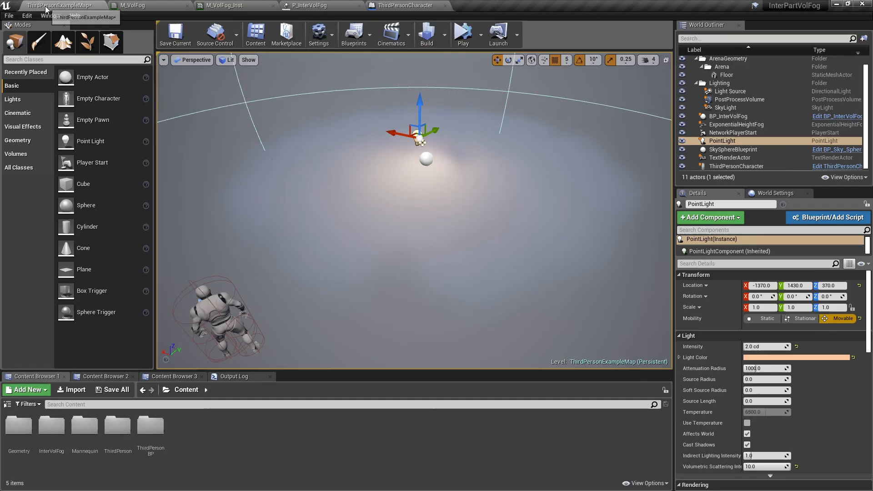
right_drag(457, 273, 474, 273)
key(s)
key(w)
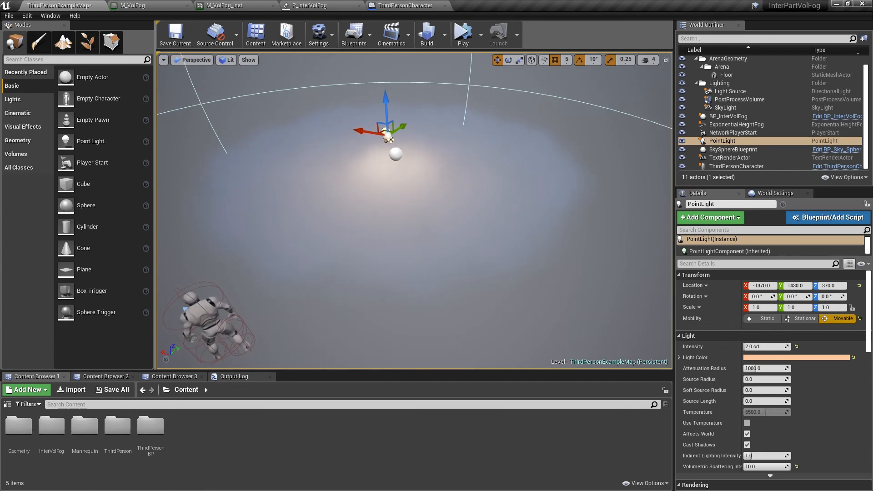
- Simulate the level with ThirdPersonCharacter moved to Y 1325 inside the fog and inspect it from a low angle
click(463, 33)
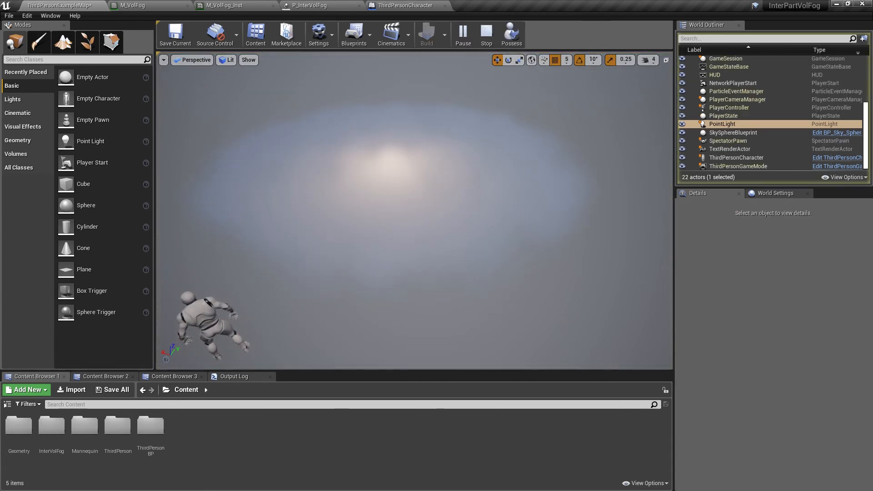
click(209, 323)
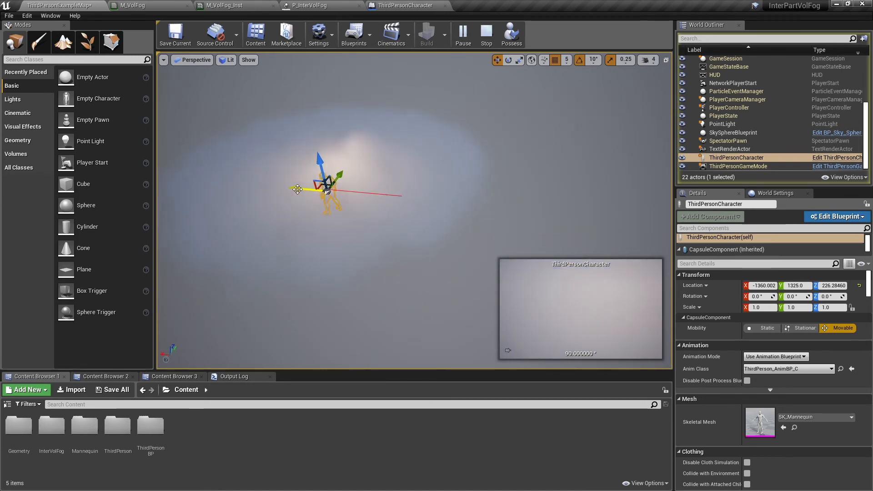
right_drag(297, 189, 296, 169)
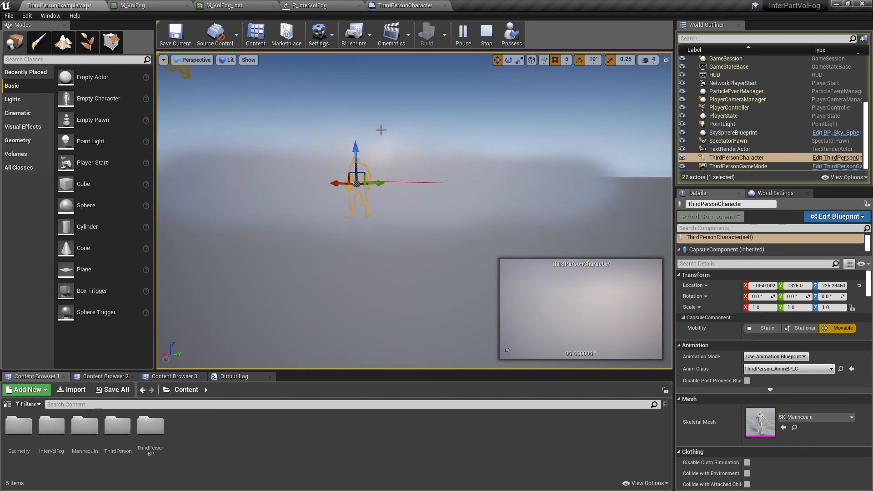
mouse_move(380, 178)
right_down()
mouse_move(352, 150)
mouse_move(380, 178)
right_up()
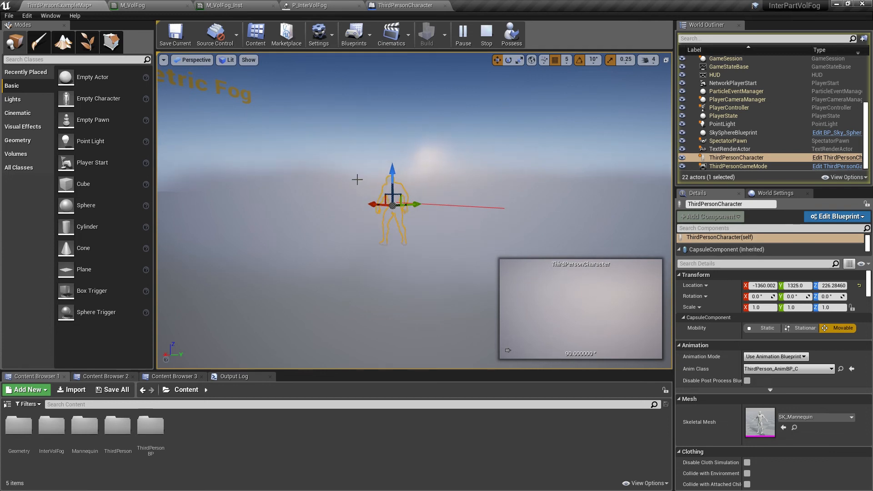
click(485, 36)
- Set the Point Attractor's range constant in P_InterVolFog to 150 and save the particle system
click(312, 8)
click(122, 400)
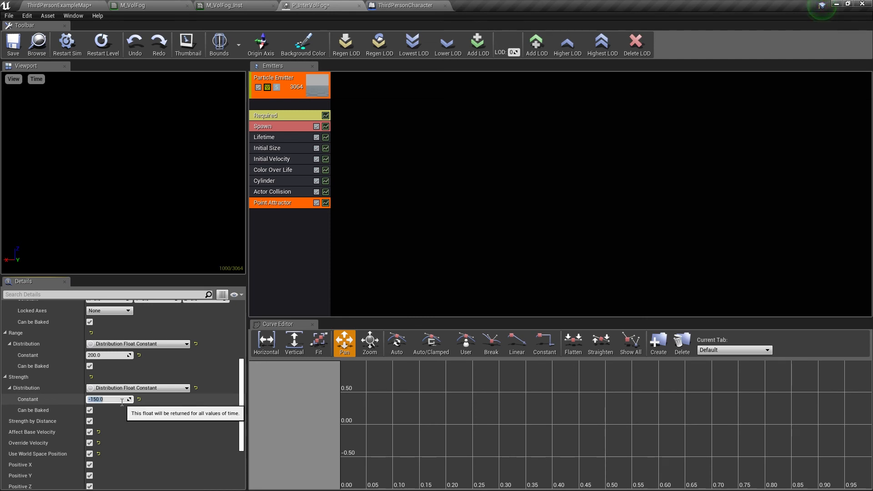
click(112, 355)
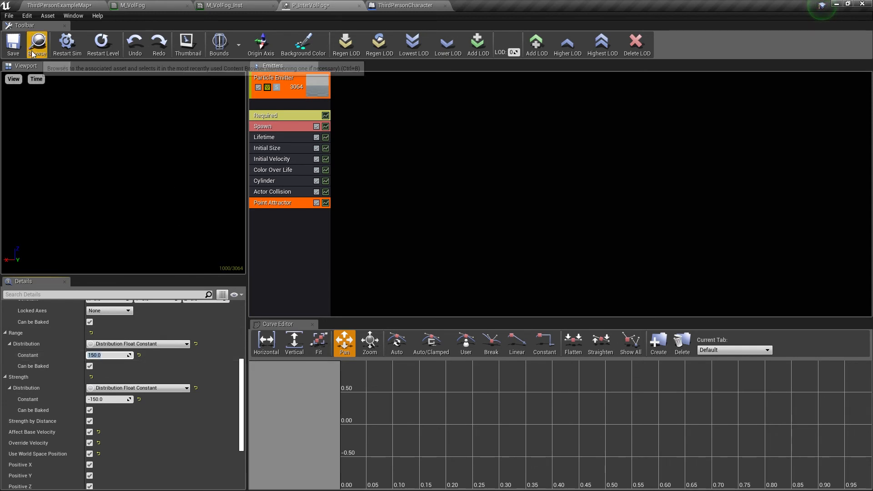
- Save the level, run it with ThirdPersonCharacter possessed, and walk in and out of the fog to test the reaction
click(63, 5)
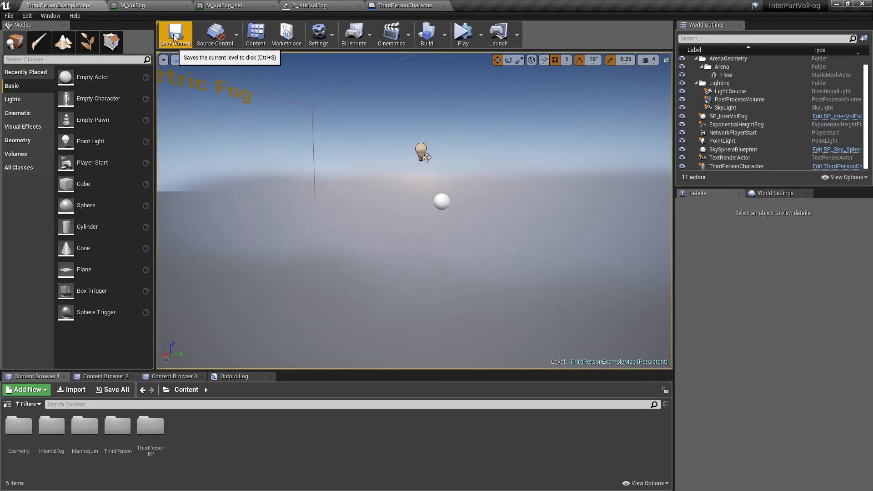
click(463, 34)
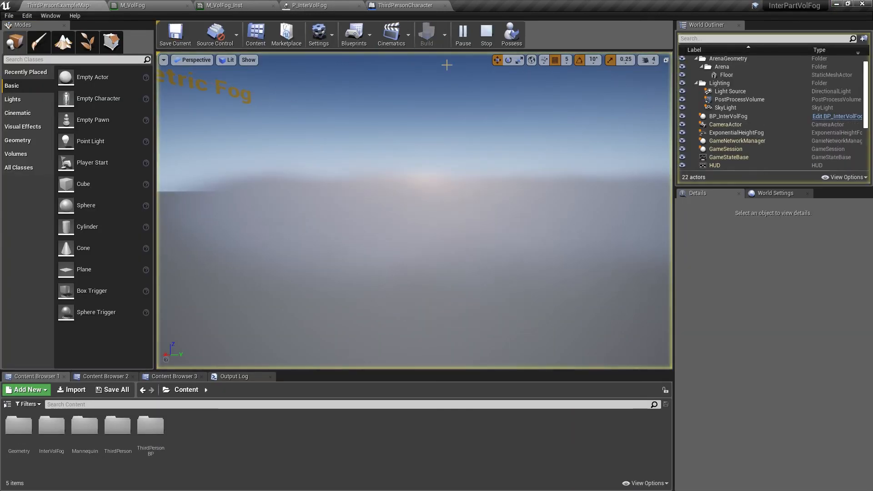
right_drag(459, 134, 509, 169)
click(510, 35)
key(w)
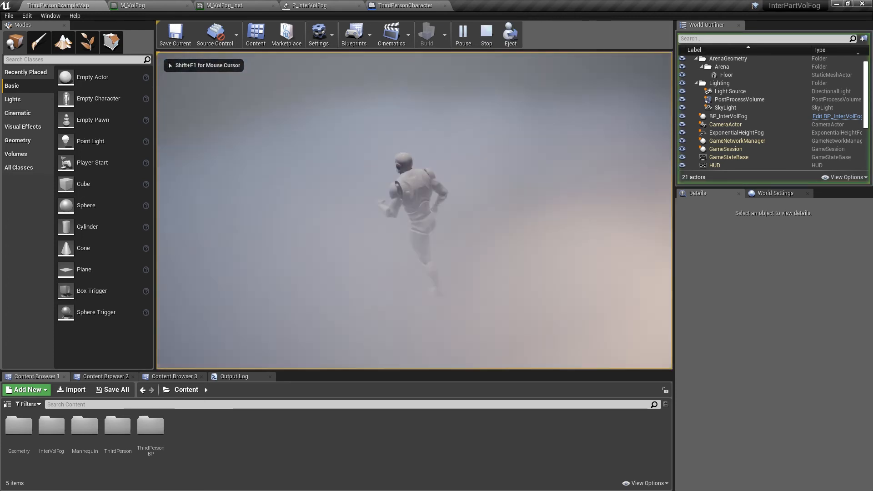
key(d)
key(w)
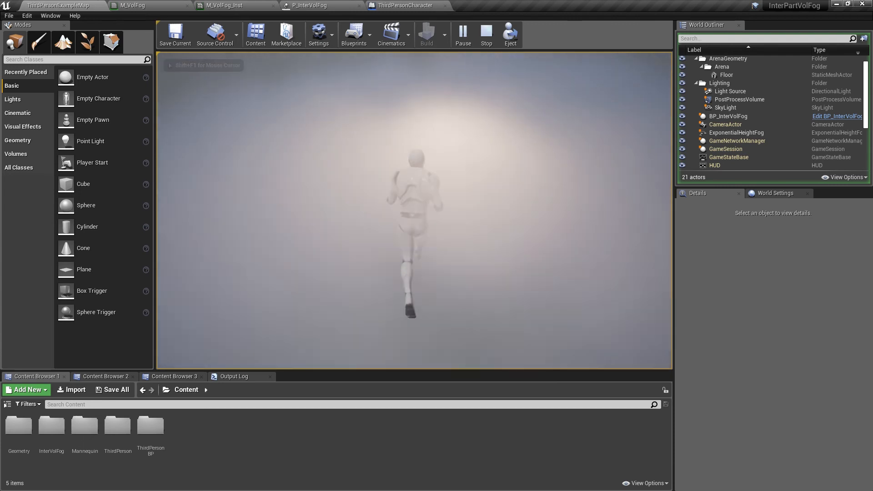
key(a)
key(w)
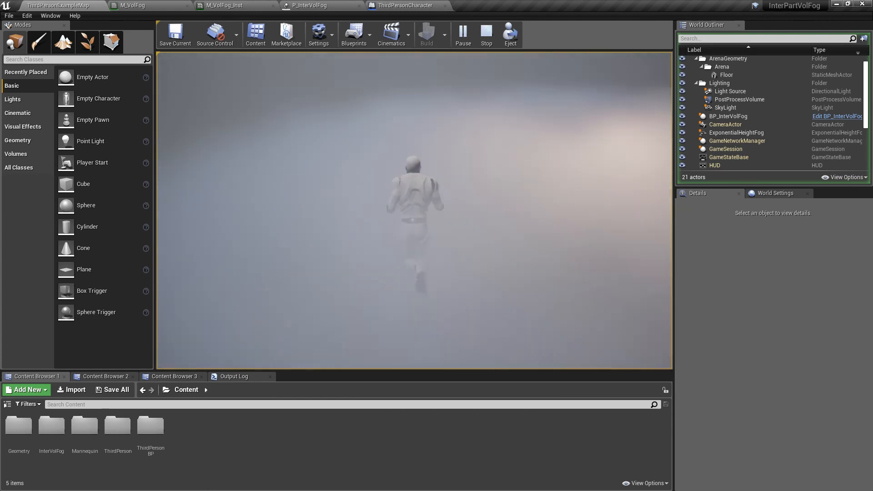
key(s)
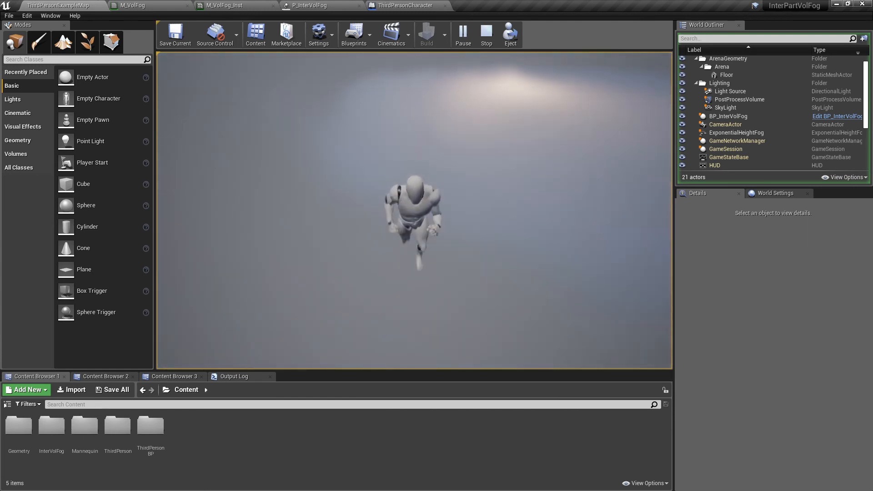
key(w)
key(s)
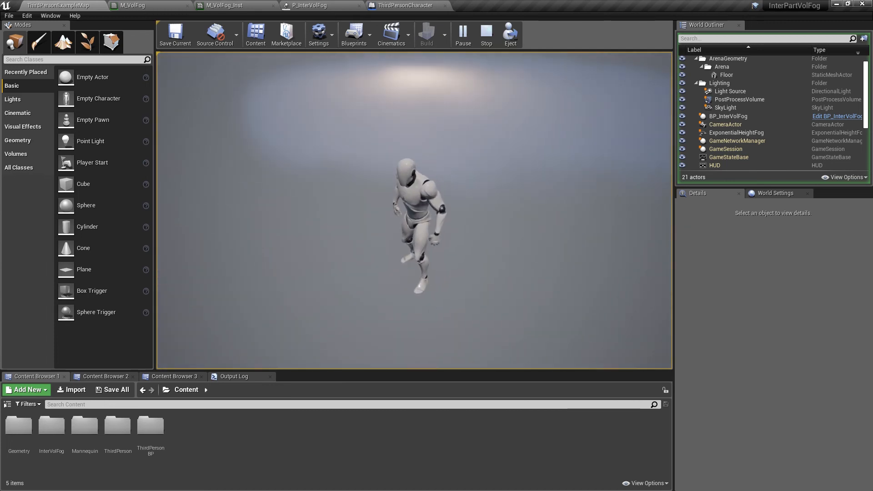
key(Escape)
right_drag(414, 210, 396, 225)
key(s)
key(w)
key(s)
key(w)
key(s)
- Set P_InterVolFog's Point Attractor range constant to 300 and strength constant to -100, and save the particle system
click(310, 5)
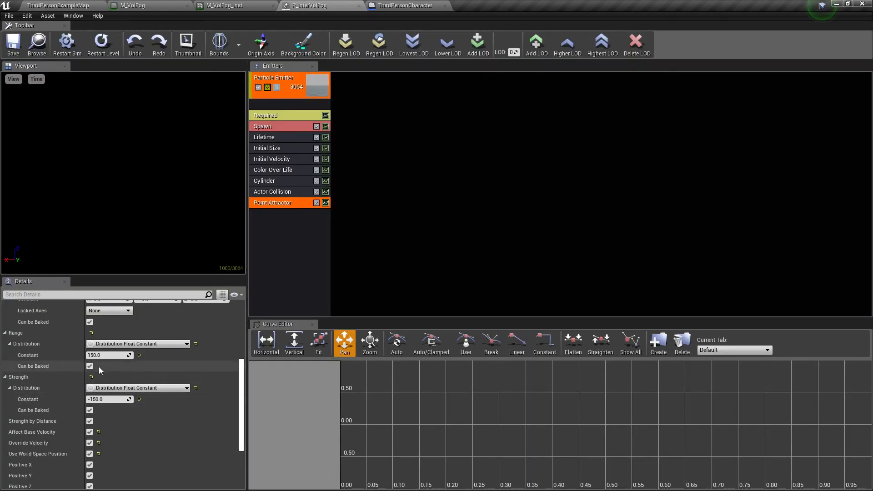
text(300)
key(Return)
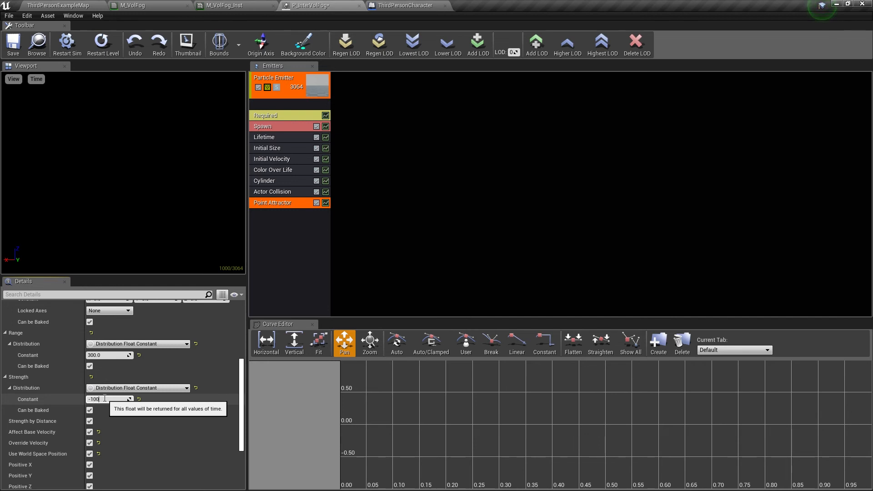
- Simulate the level, moving ThirdPersonCharacter to Y 1085 at the fog's edge, and save the level after stopping
click(65, 6)
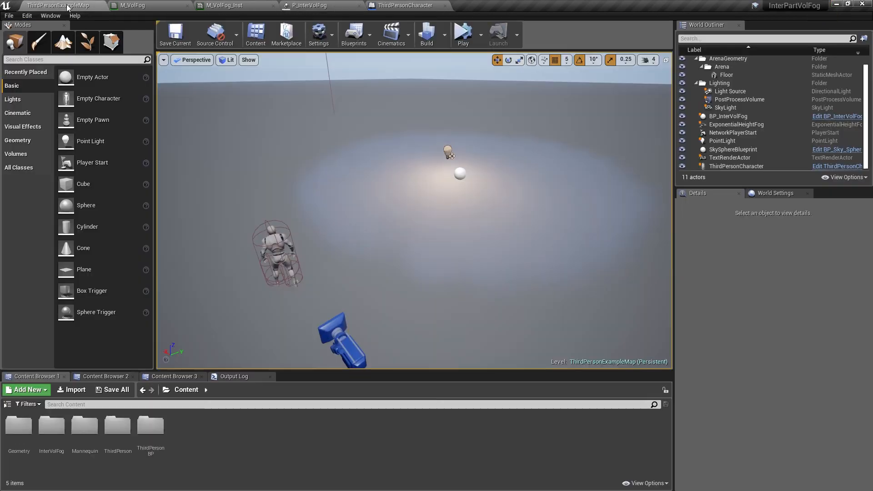
click(461, 37)
click(281, 245)
drag(281, 244, 403, 289)
mouse_move(419, 271)
right_down()
mouse_move(381, 246)
mouse_move(450, 277)
mouse_move(427, 268)
right_up()
scroll(386, 150, down, 2)
drag(376, 194, 399, 208)
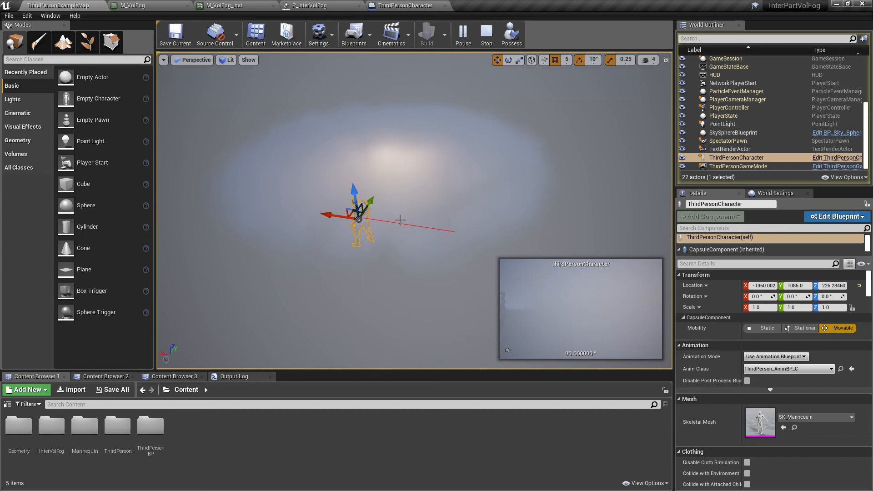
click(486, 34)
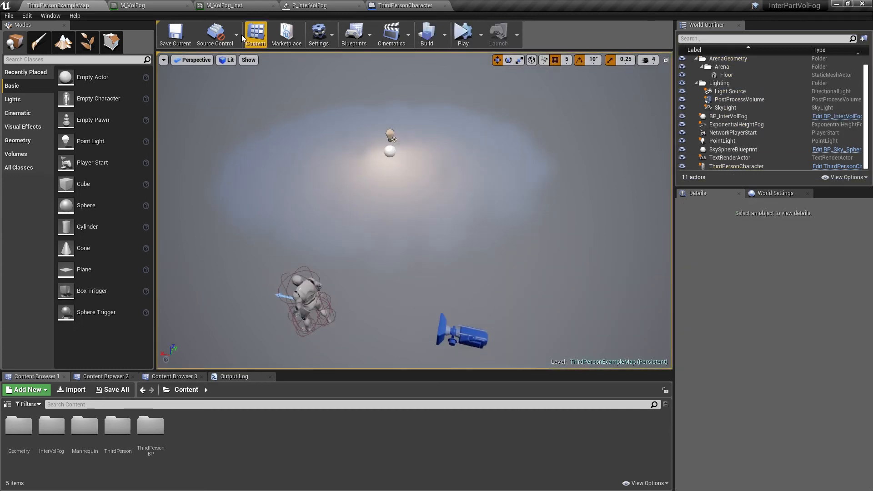
click(174, 35)
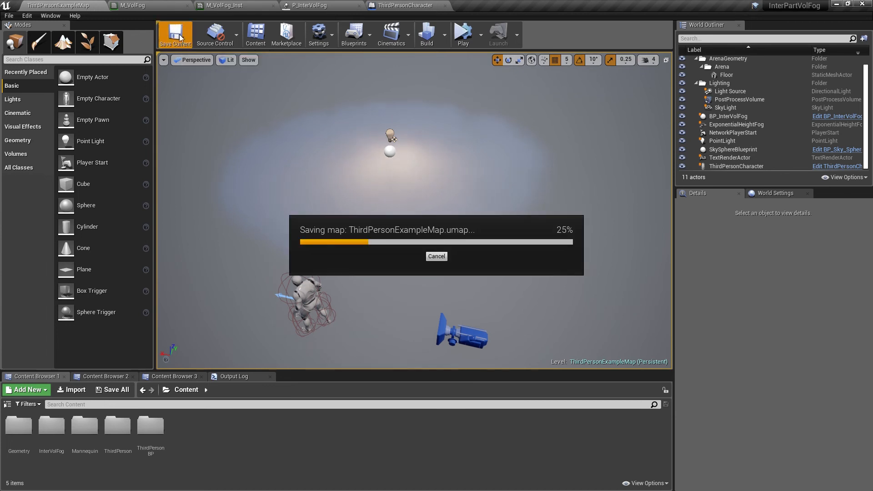
- Switch P_InterVolFog's Point Attractor strength to a Distribution Float Particle Parameter with parameter name strength and param mode DPM Direct
right_drag(481, 257, 299, 196)
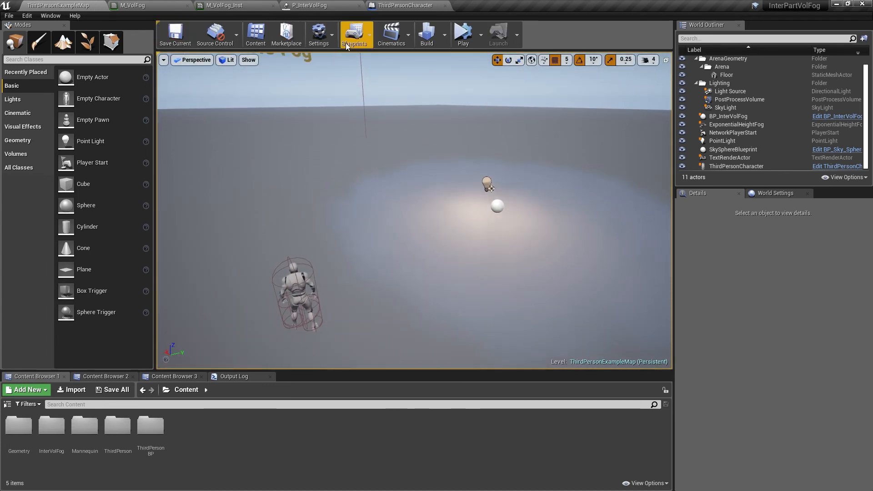
click(303, 6)
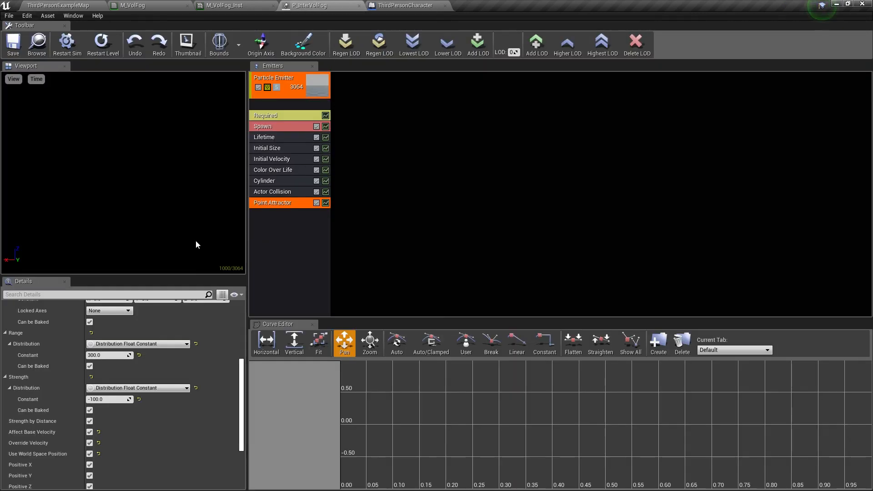
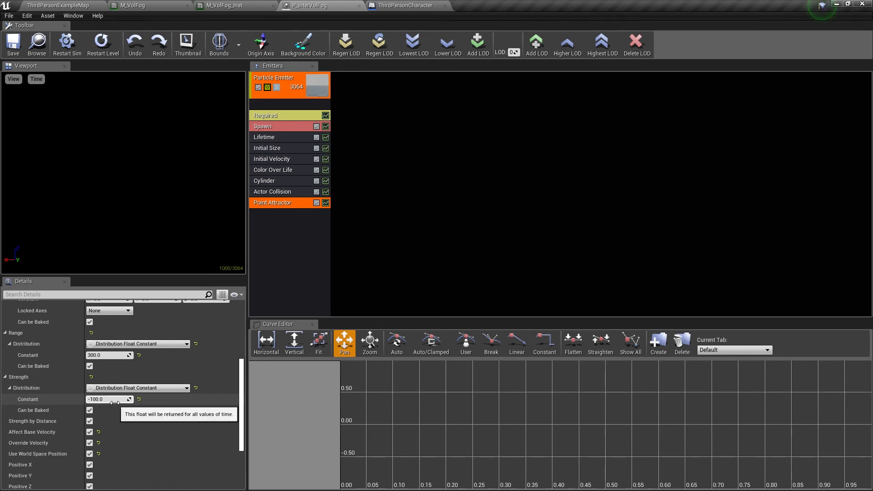
click(157, 388)
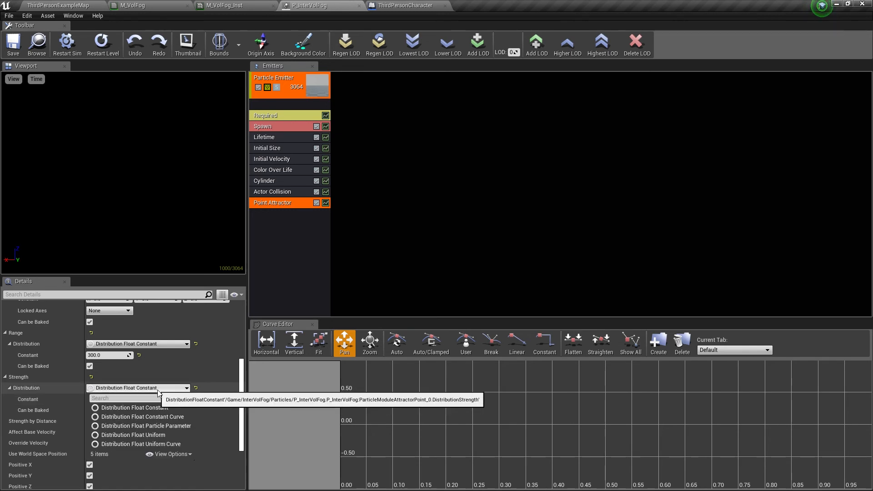
click(174, 426)
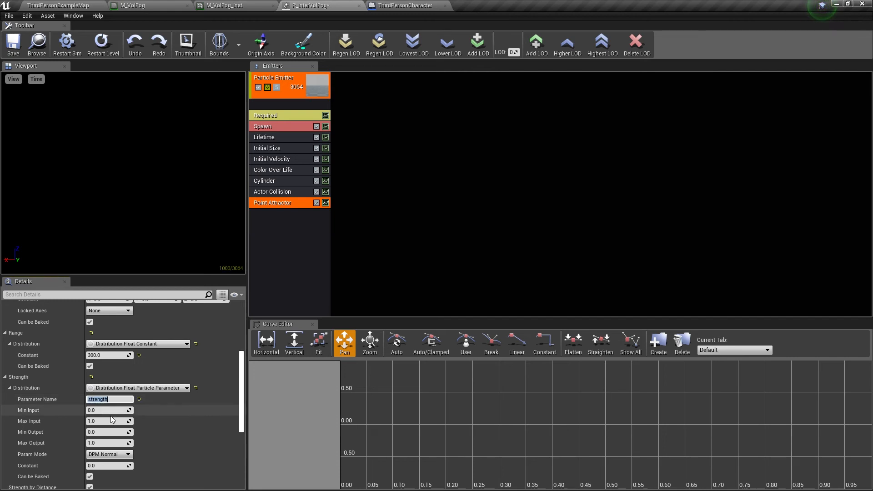
click(111, 454)
click(109, 474)
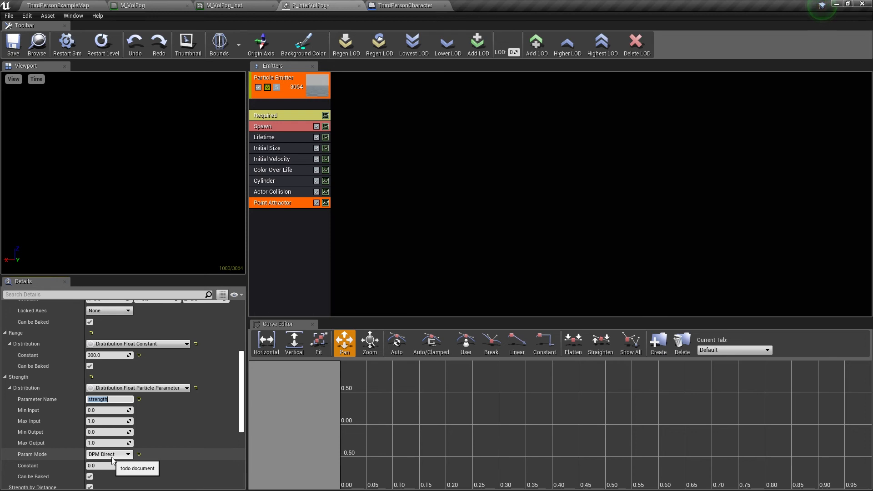
scroll(159, 456, down, 2)
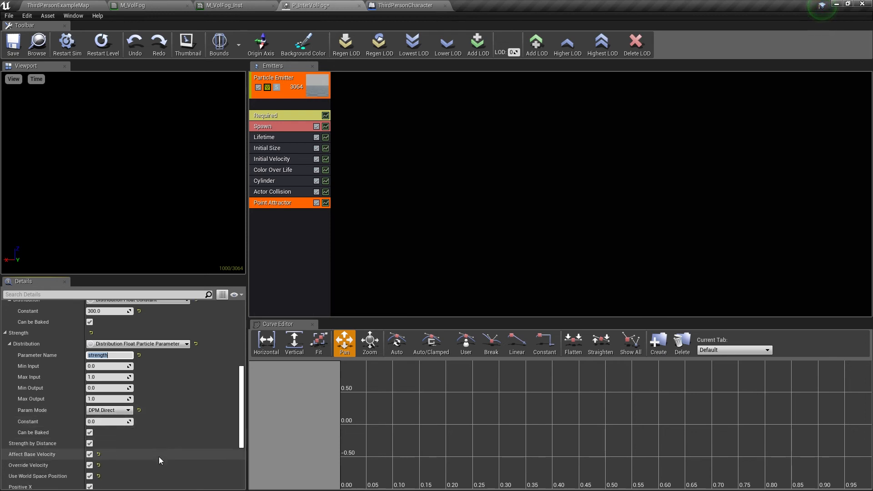
scroll(159, 457, down, 5)
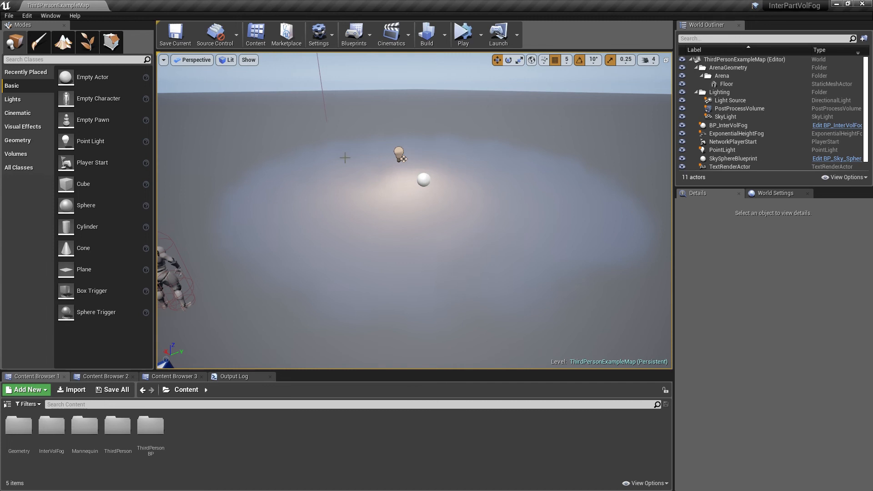
- Rotate the Light Source directional light by 180 degrees to turn the level into a night scene
right_drag(345, 158, 450, 137)
click(727, 100)
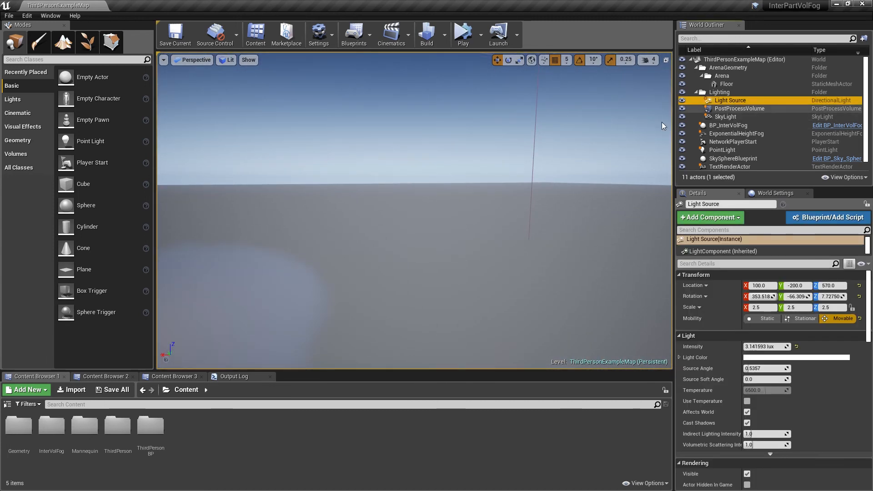
click(510, 62)
key(f)
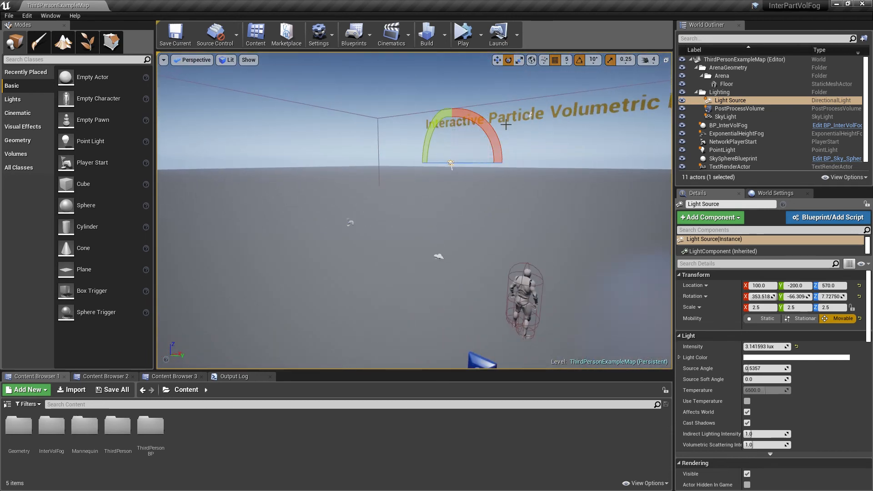
drag(505, 124, 494, 133)
drag(460, 107, 441, 214)
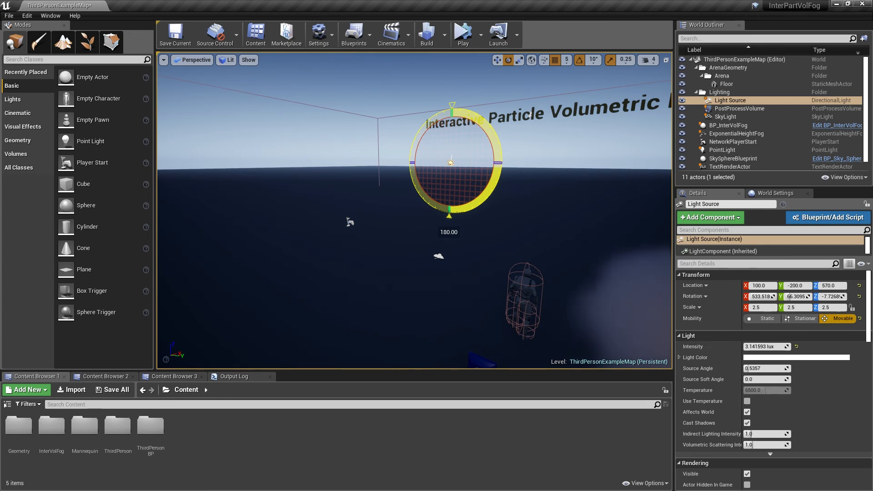
drag(441, 214, 493, 130)
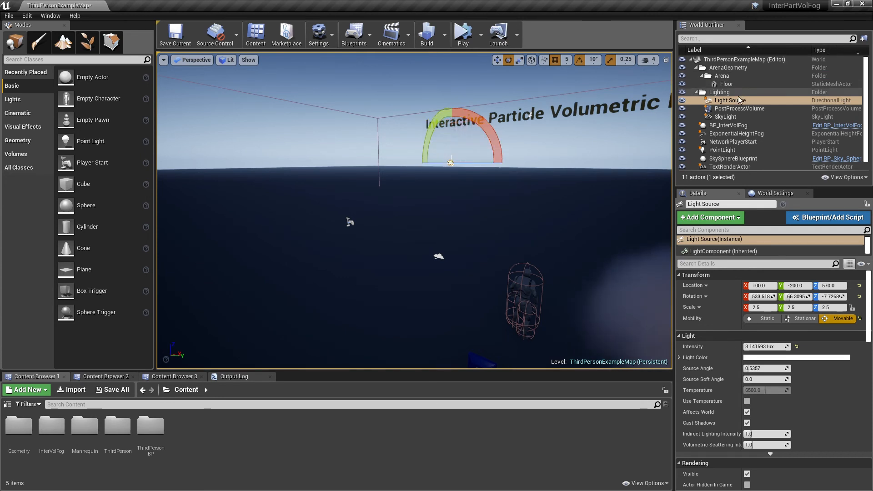
- Refresh the SkySphereBlueprint's sky material to match the rotated directional light
scroll(733, 131, down, 1)
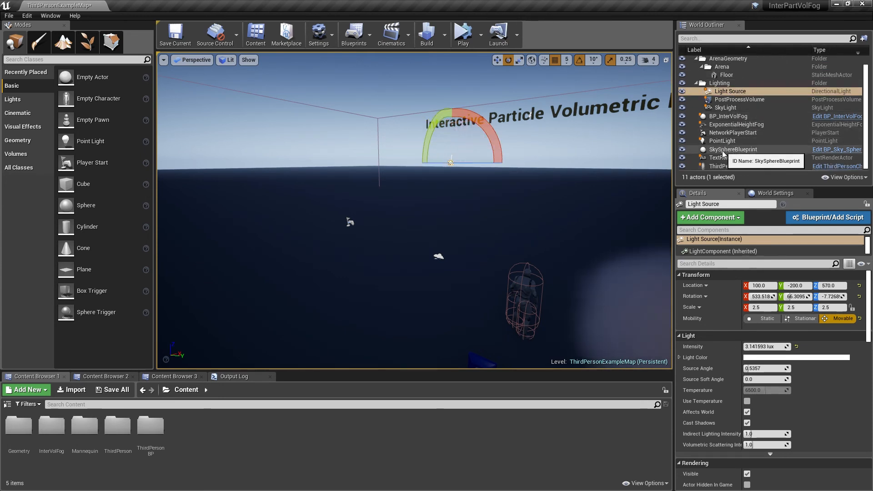
click(732, 149)
click(746, 331)
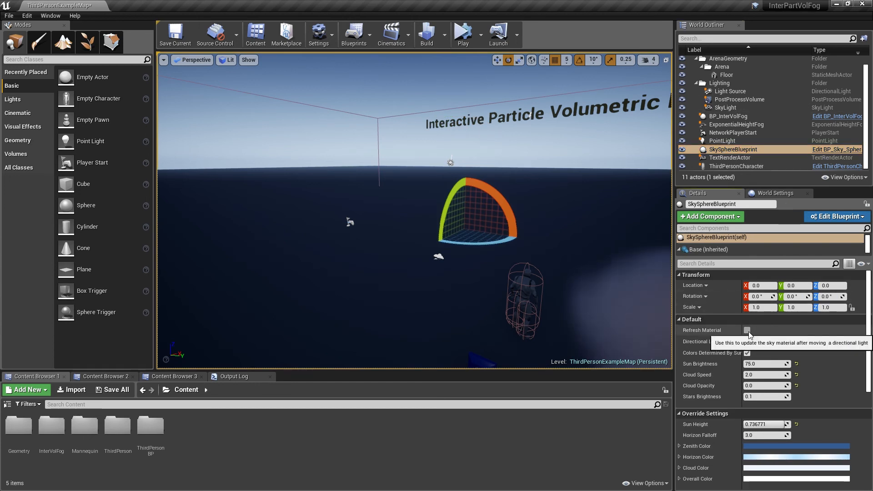
- Move PointLight along the X axis to -1035 at the fog's edge
right_drag(553, 226, 604, 213)
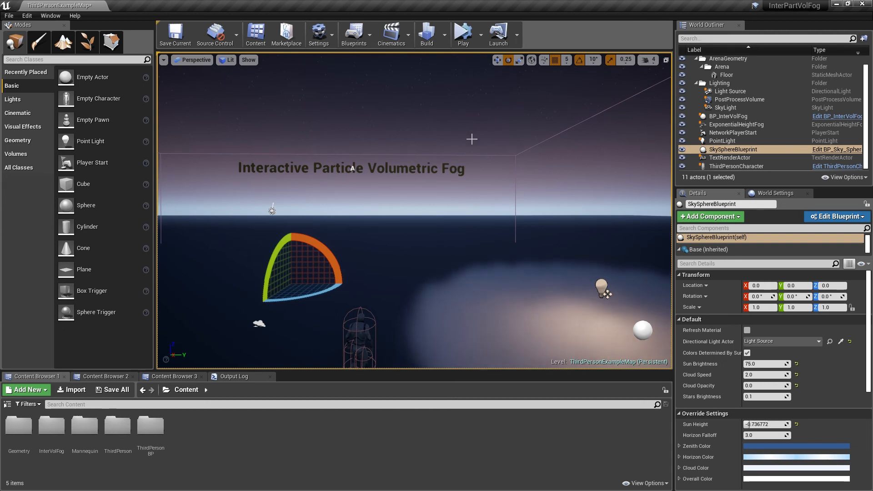
right_drag(454, 89, 529, 164)
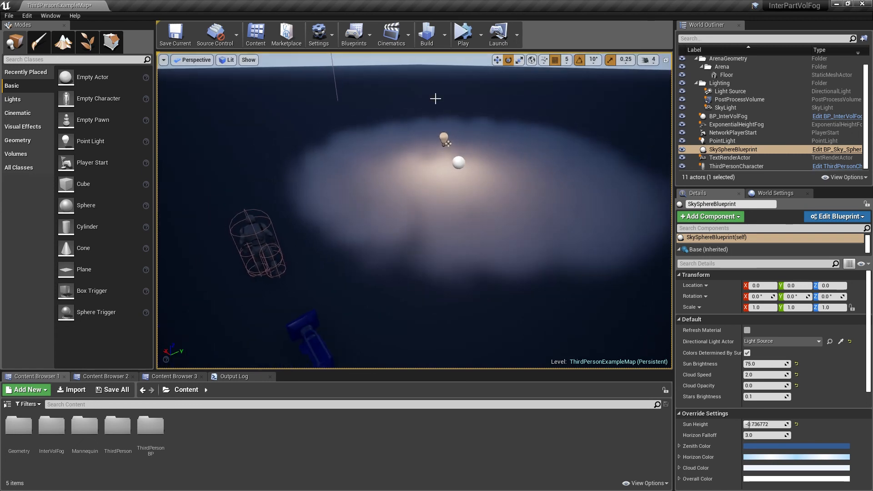
click(445, 136)
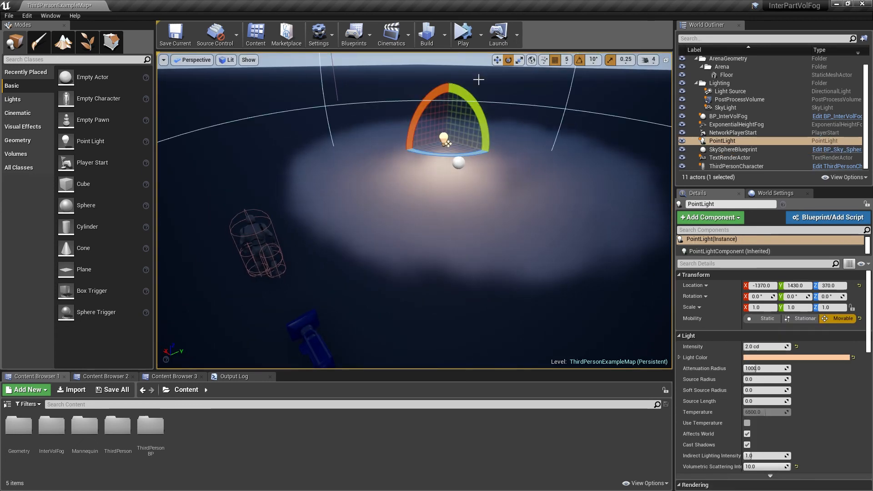
click(496, 60)
drag(455, 133, 381, 123)
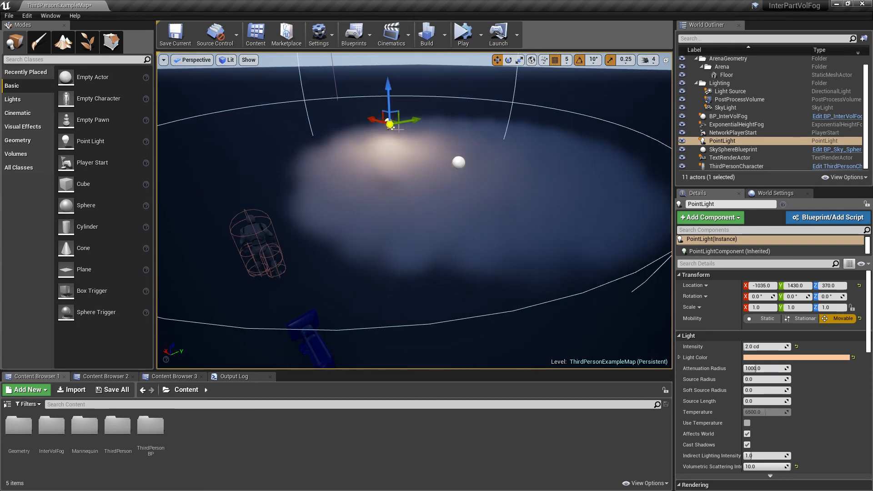
- Set the Cylinder module's start radius constant in P_InterVolFog to 500 and close the particle system
click(458, 162)
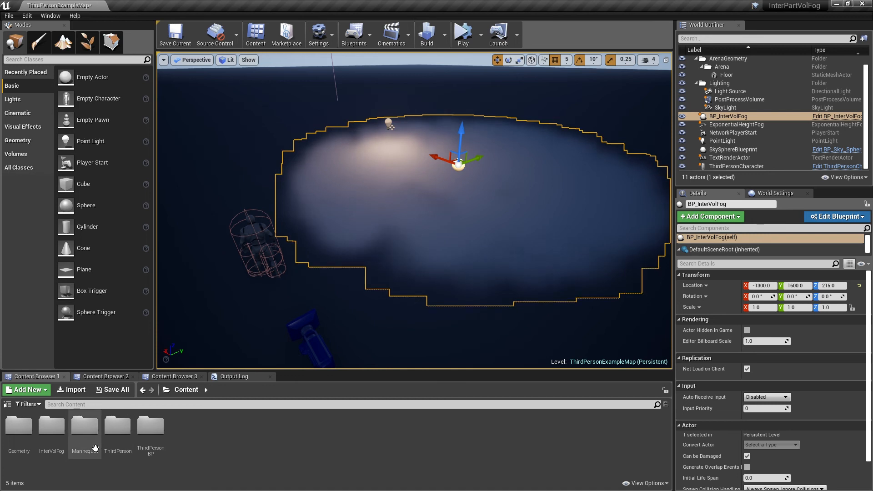
double_click(51, 437)
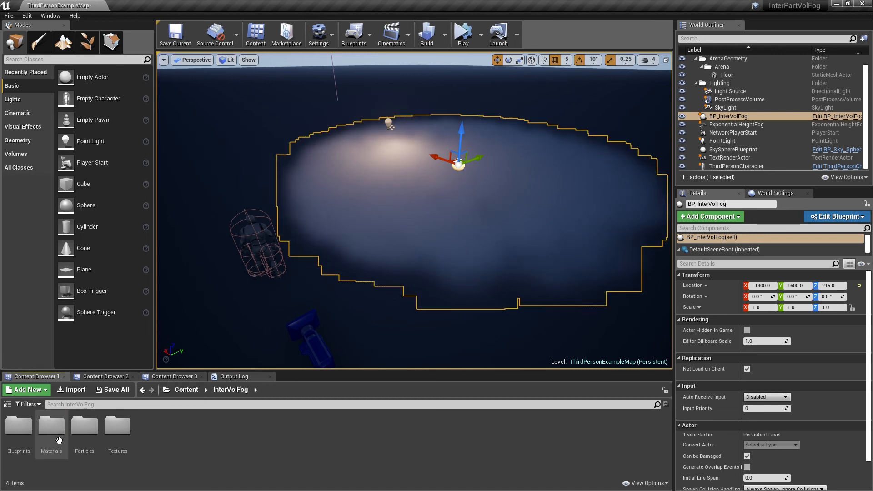
double_click(89, 437)
click(27, 428)
double_click(27, 427)
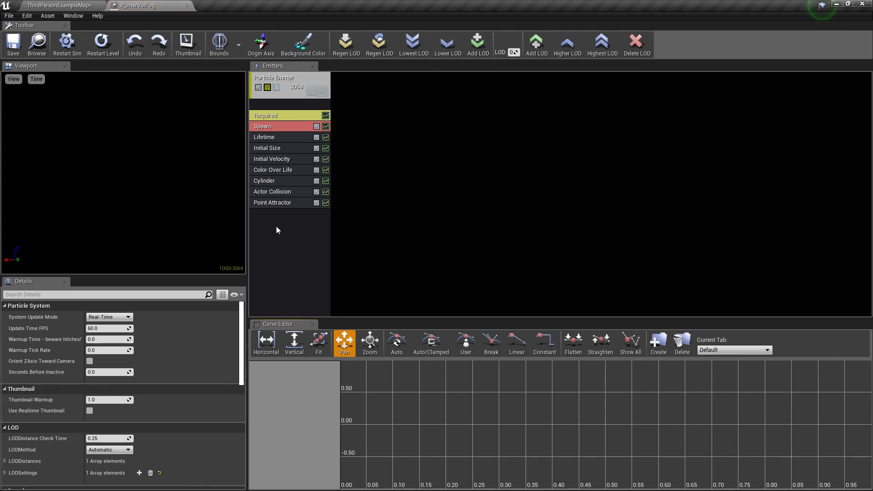
click(276, 151)
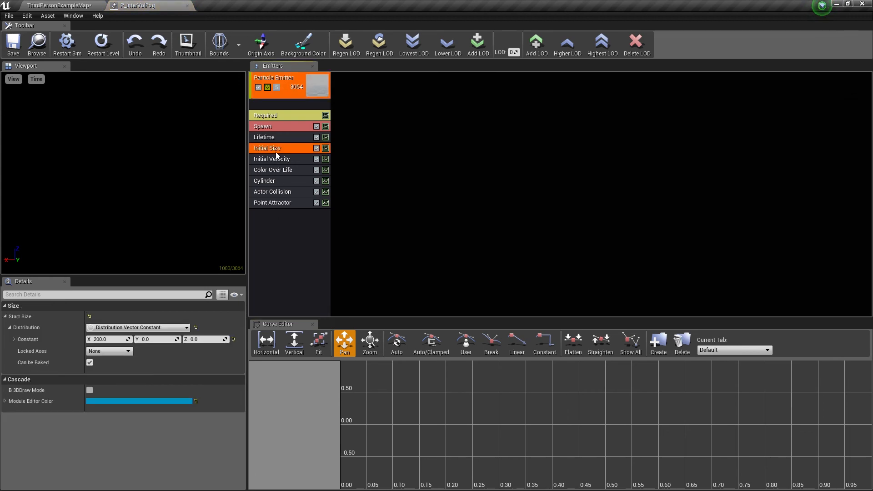
click(266, 182)
click(108, 349)
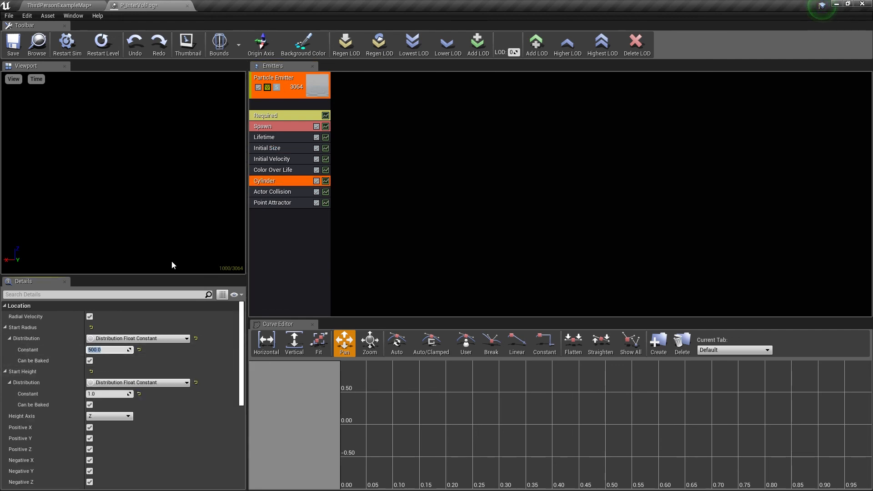
click(187, 5)
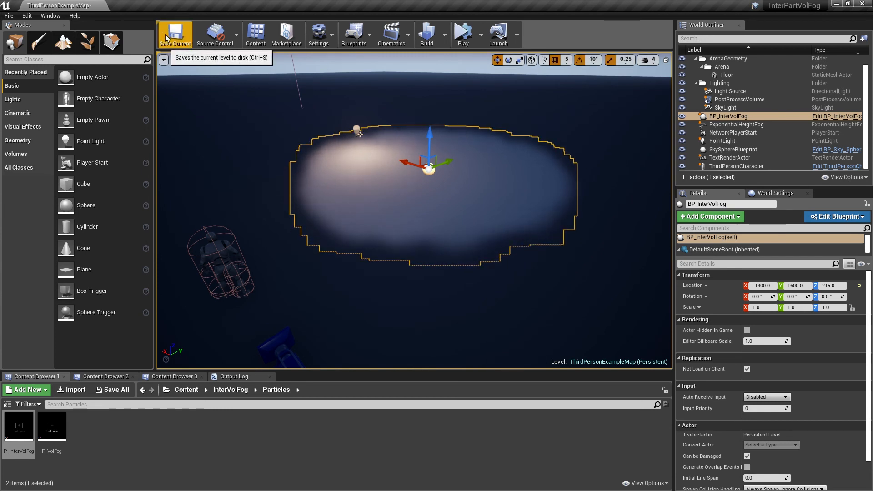
- Set P_InterVolFog's particle lifetime to a minimum of 1 and a maximum of 2, and close the particle system
double_click(14, 419)
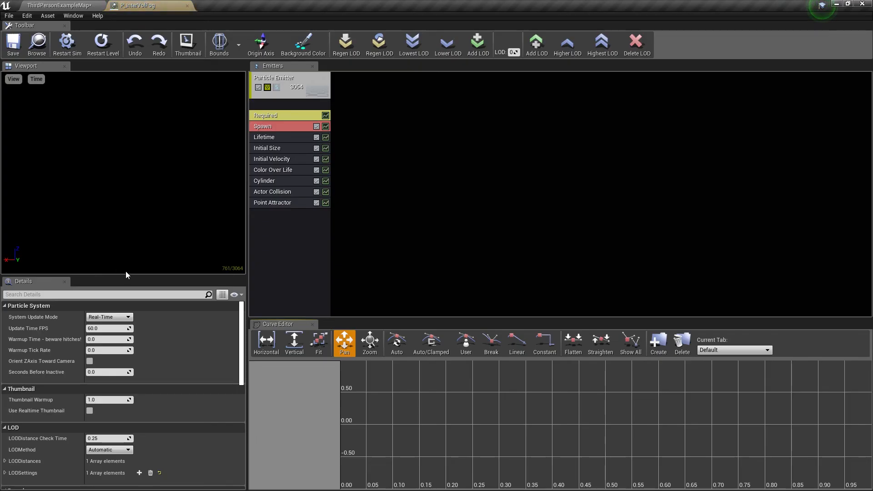
click(273, 137)
click(106, 339)
text(1)
click(108, 349)
text(2)
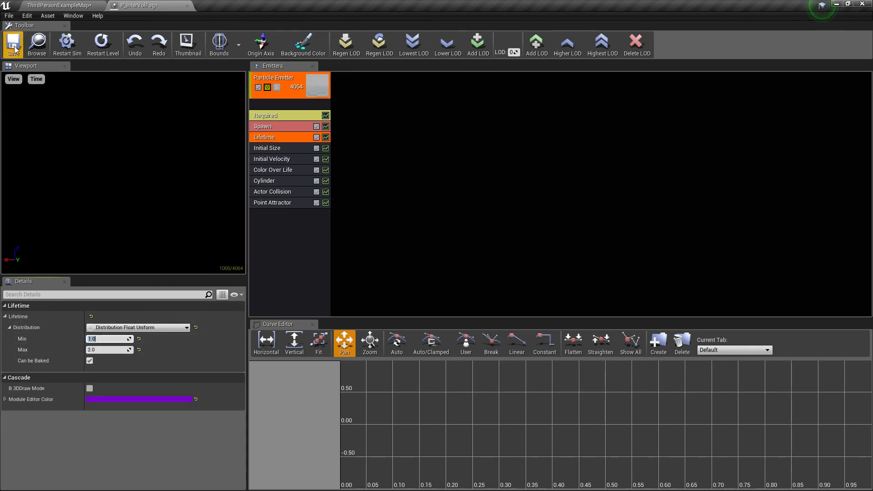
click(187, 7)
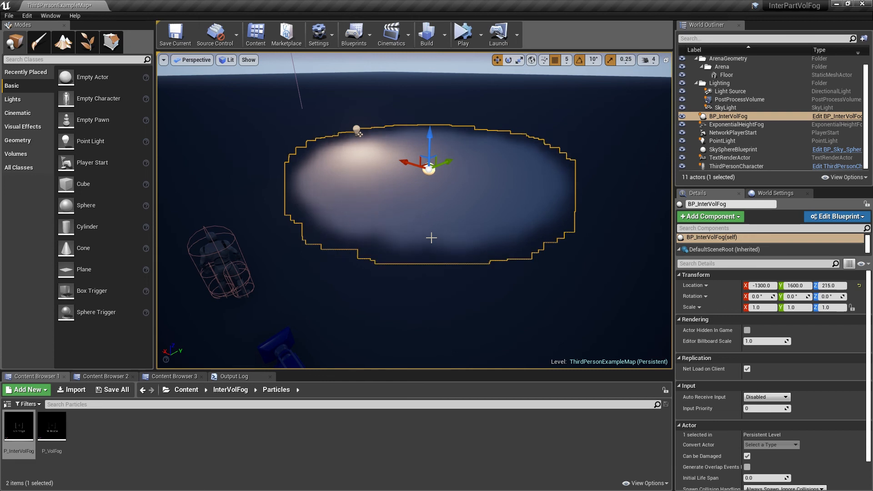
- Lower BP_InterVolFog to Z 200 and simulate the level, moving ThirdPersonCharacter to Y 635 to test the fog before stopping
drag(429, 138, 434, 150)
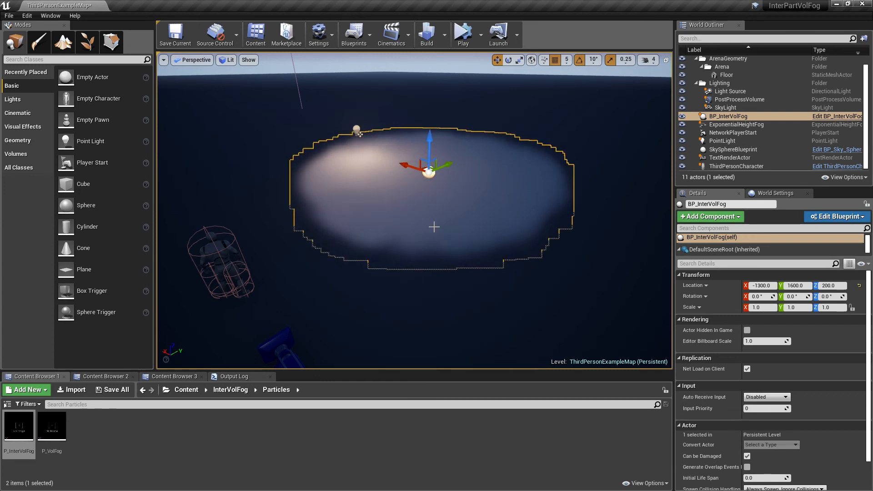
click(462, 32)
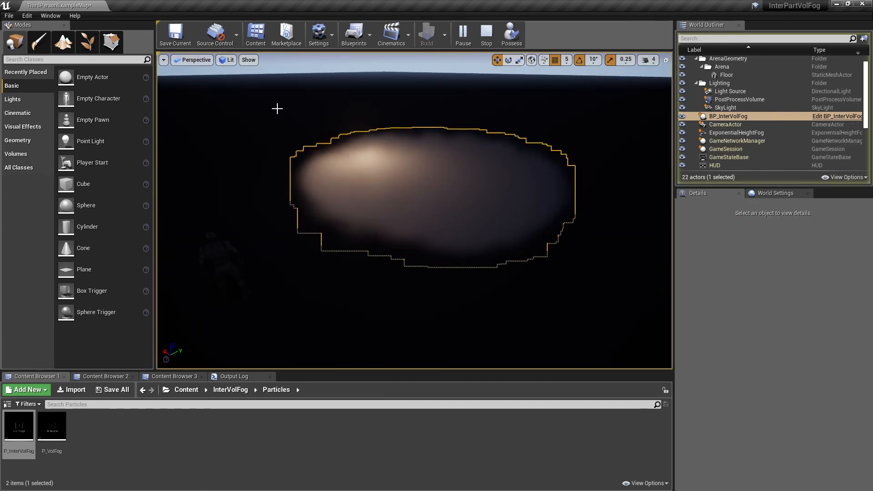
right_drag(277, 109, 265, 146)
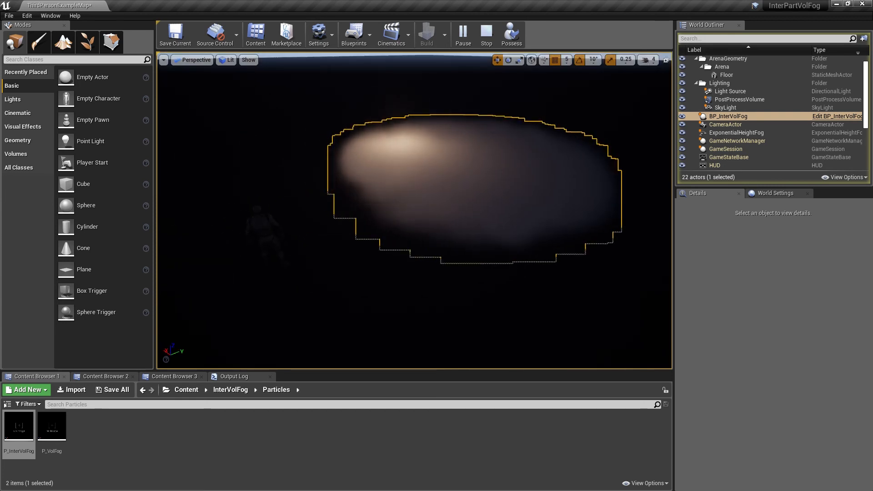
click(296, 266)
right_drag(296, 267, 290, 247)
drag(285, 219, 234, 250)
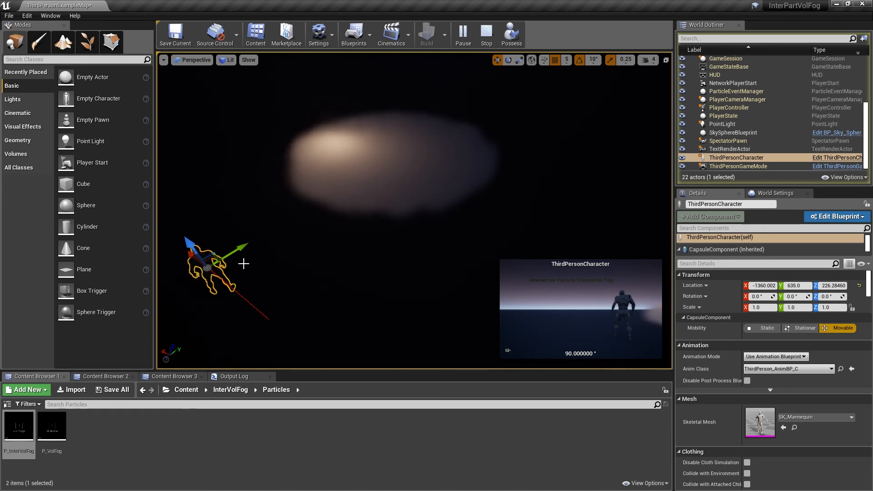
click(487, 33)
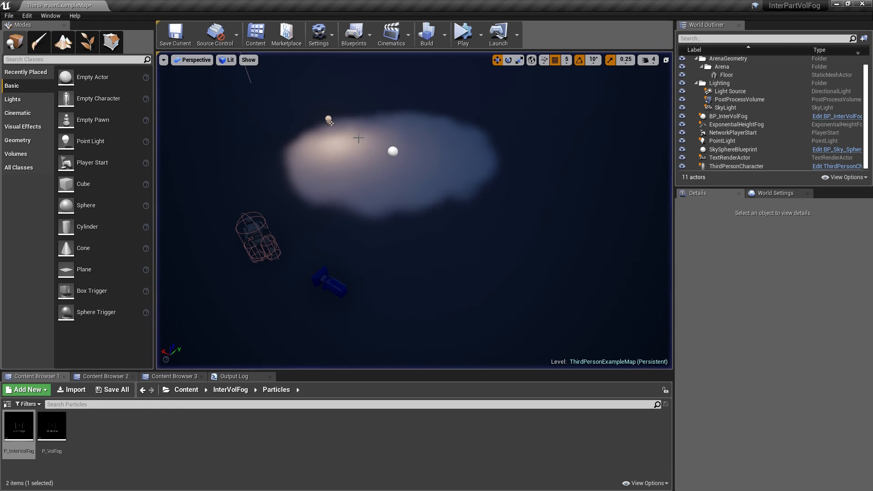
- Move PointLight to X -530 outside the fog and simulate the level, moving ThirdPersonCharacter into the fog at Y 1235
click(329, 121)
drag(313, 117, 257, 100)
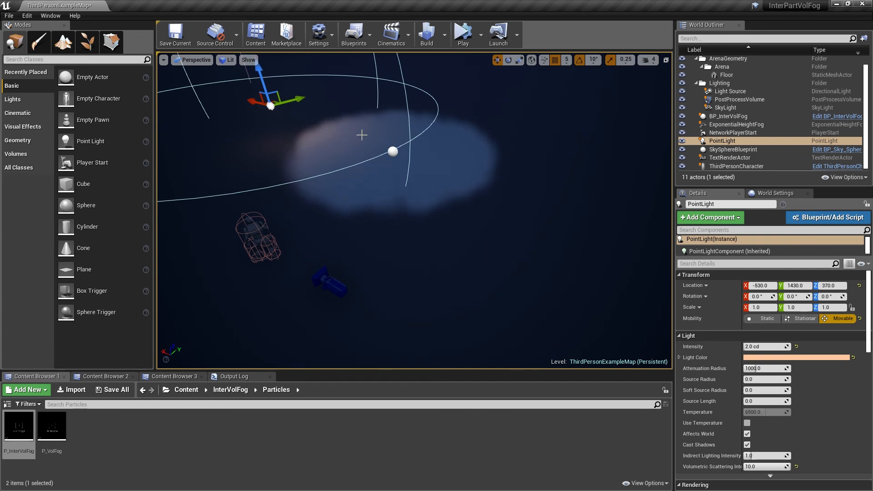
click(462, 34)
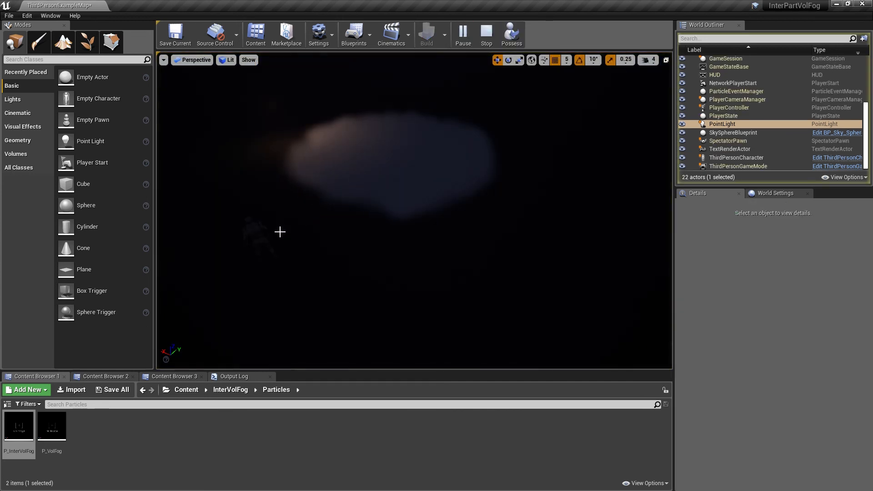
click(280, 274)
drag(303, 251, 386, 234)
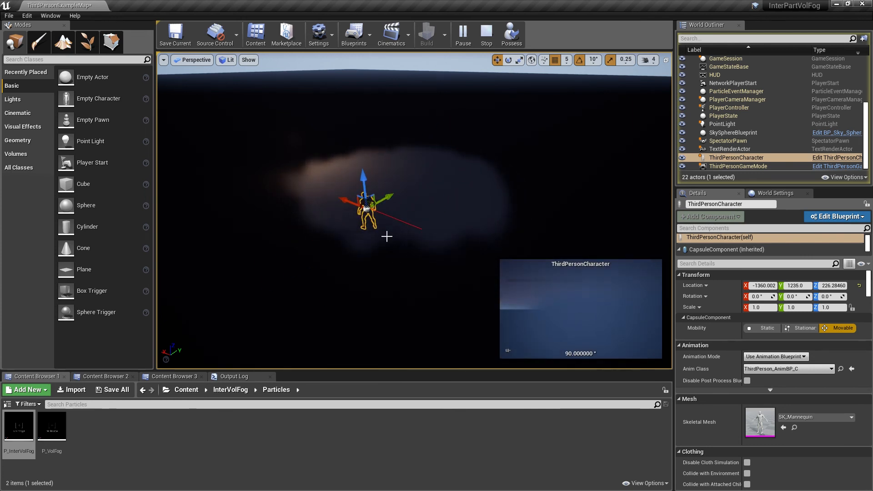
- Shift ThirdPersonCharacter within the fog to Y 1270 to test the particle reaction, and stop the simulation
drag(387, 198, 310, 270)
drag(286, 251, 390, 248)
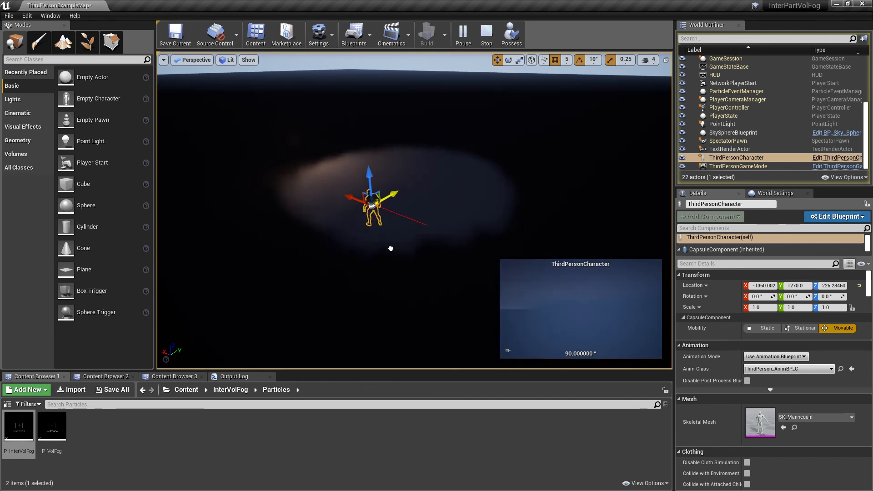
click(487, 40)
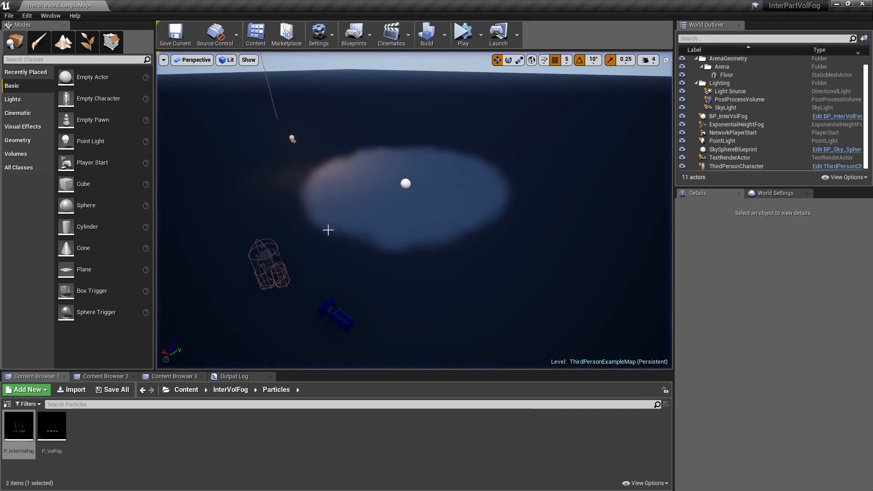
- Open P_InterVolFog and set the Point Attractor's position Min Input and Min Output to -10000 on all axes
click(25, 423)
double_click(26, 424)
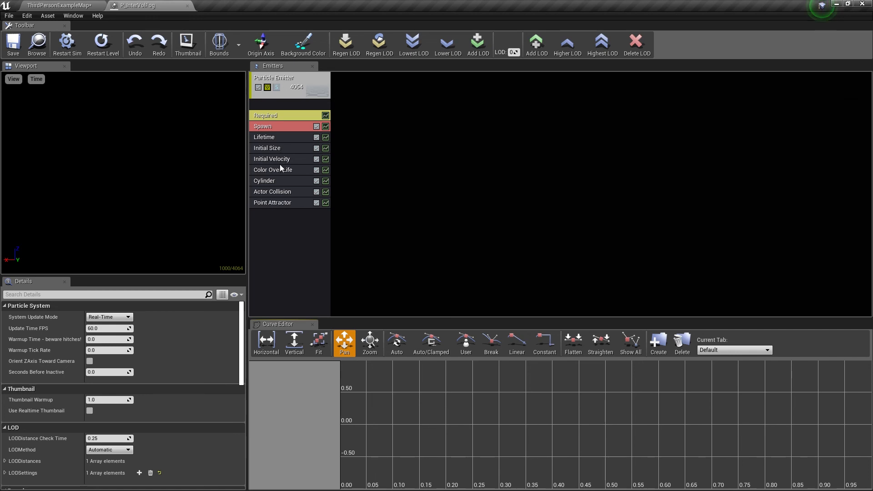
click(269, 204)
click(114, 350)
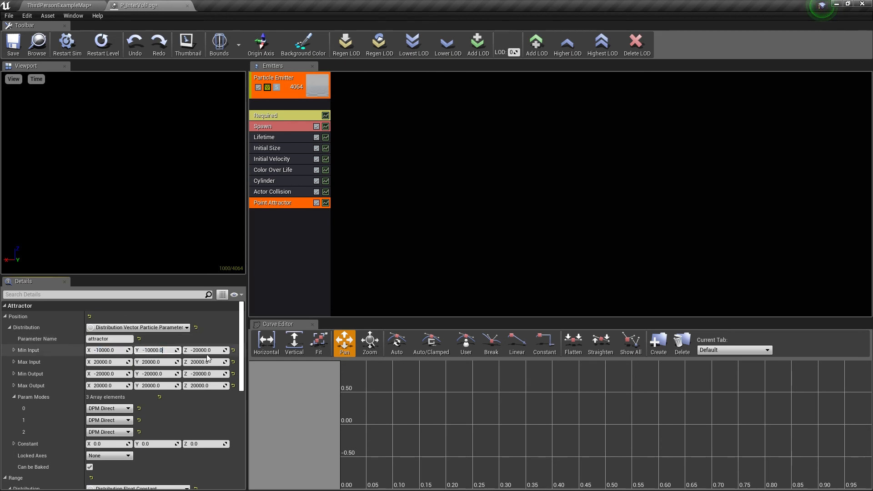
text(-10000)
key(Return)
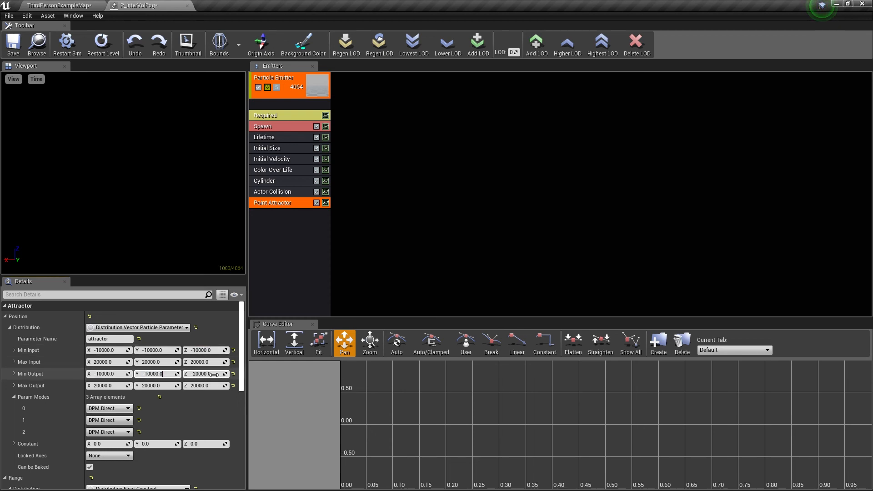
key(Return)
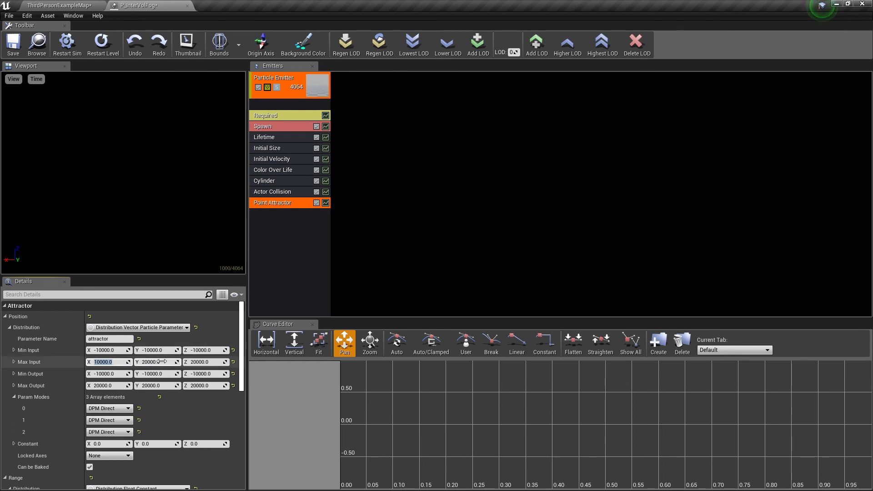
- Set the Point Attractor's Max Input and Max Output to 10000 on all axes, then save and close P_InterVolFog and save the level
text(10000.0)
key(Return)
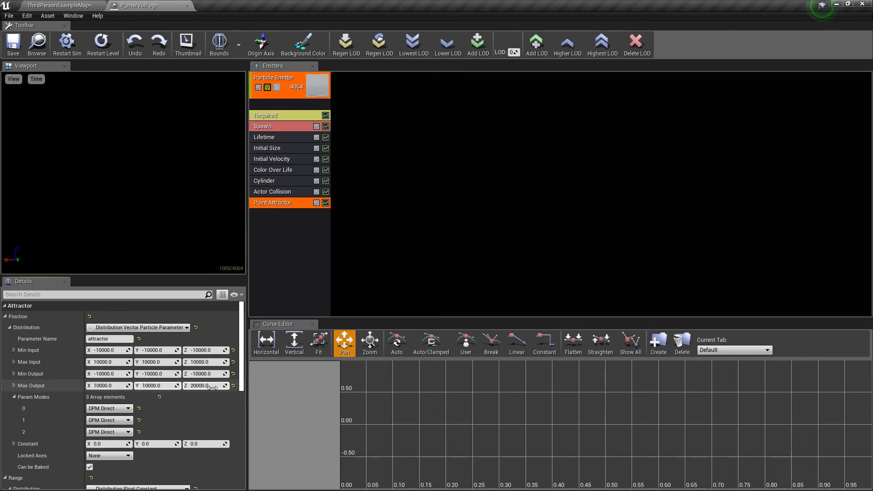
key(Return)
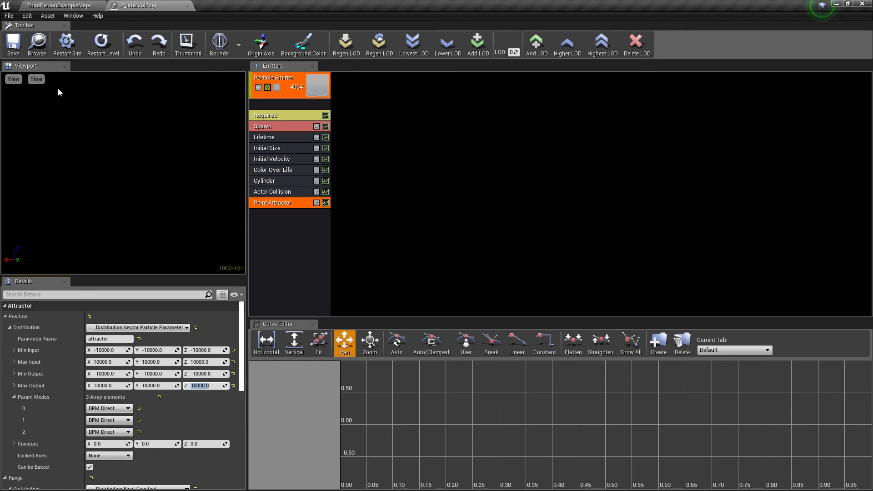
click(13, 45)
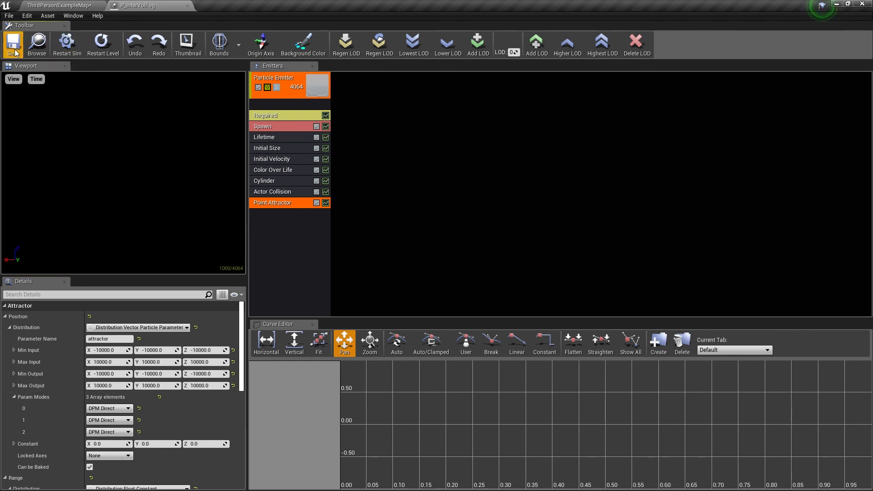
click(186, 6)
click(175, 34)
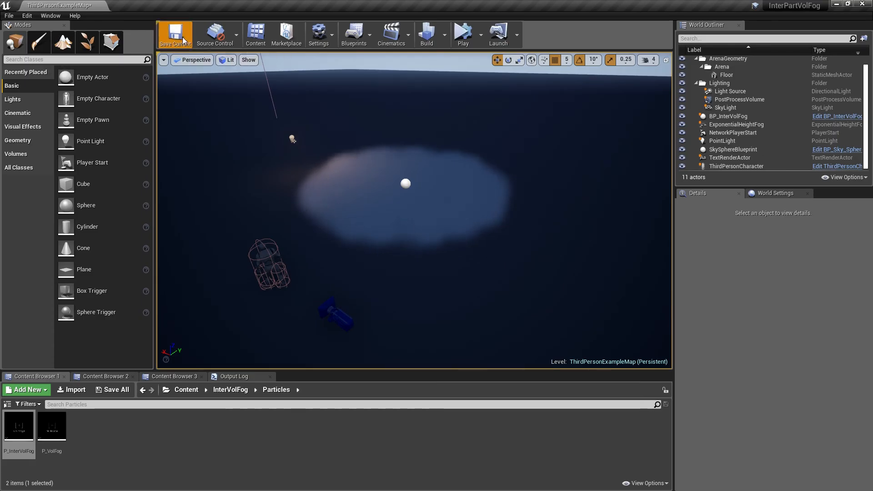
- Simulate the level and move ThirdPersonCharacter through the fog to Y 1445 before stopping
click(461, 39)
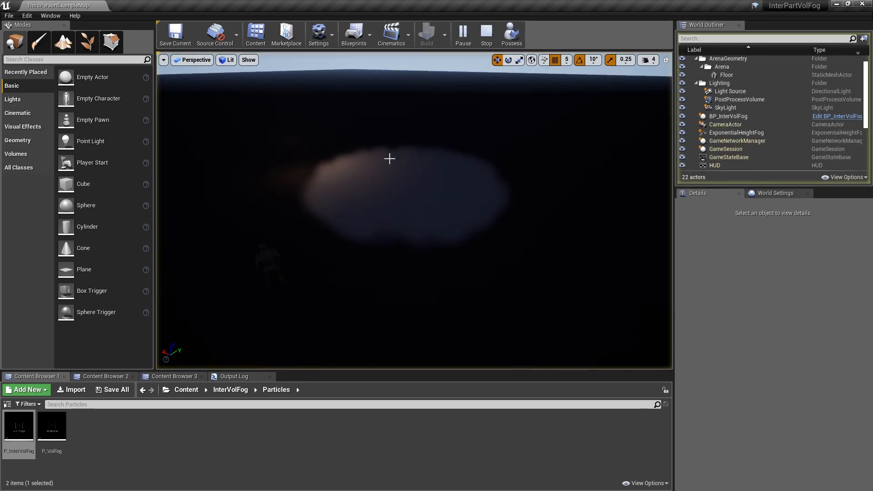
click(299, 254)
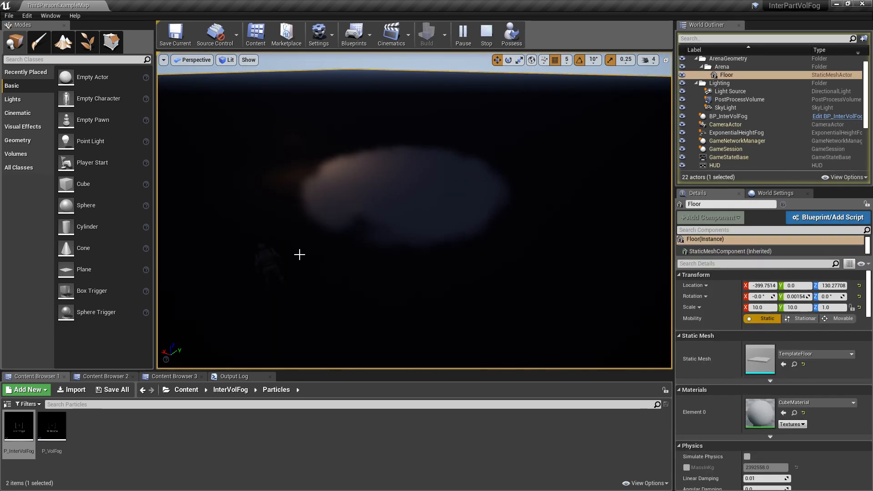
click(268, 254)
drag(291, 250, 407, 222)
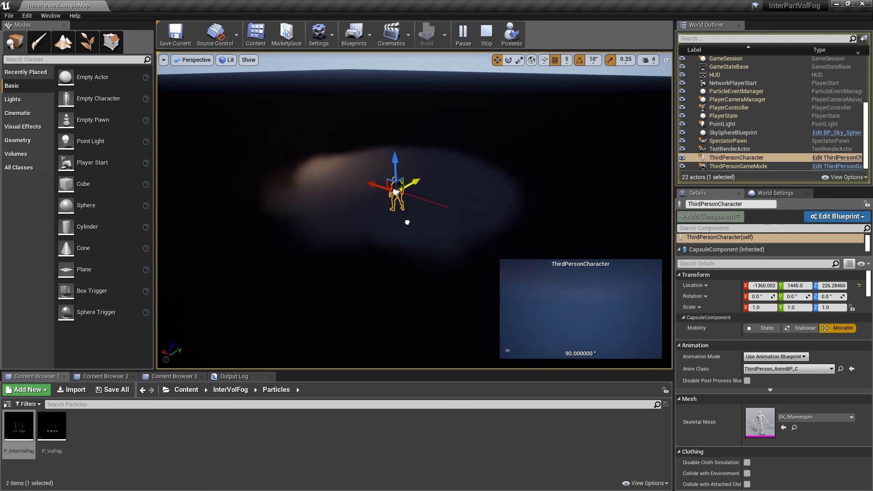
click(486, 33)
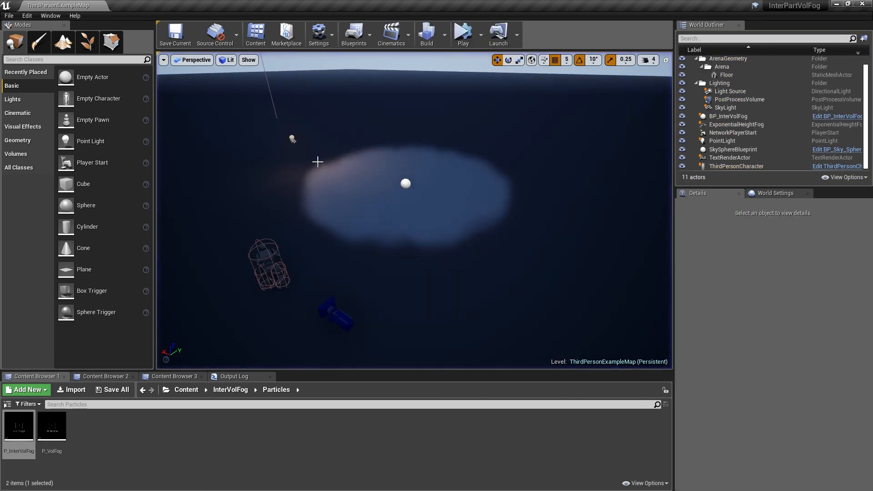
- Reopen P_InterVolFog and set the Point Attractor's range constant to 150
double_click(19, 425)
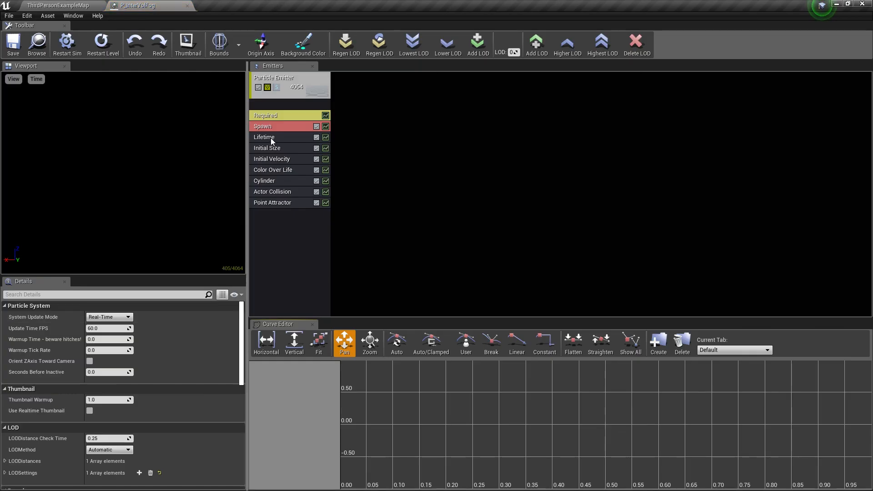
click(281, 204)
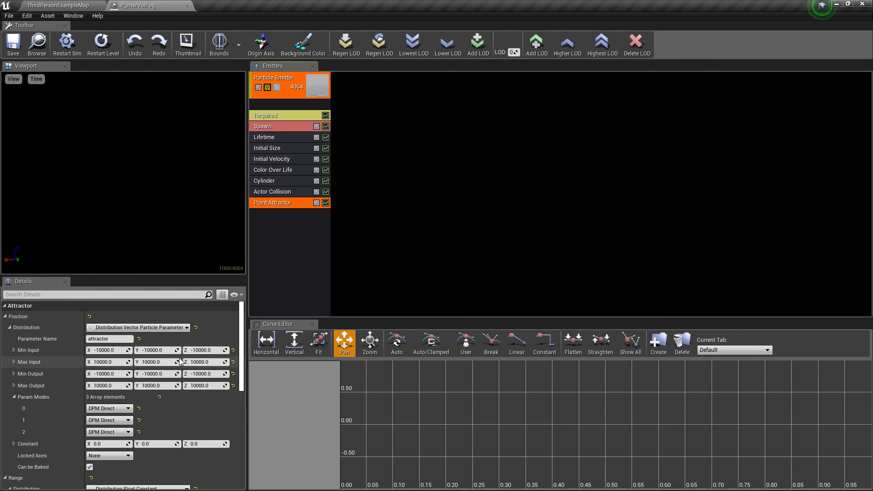
scroll(181, 362, down, 2)
scroll(179, 350, down, 2)
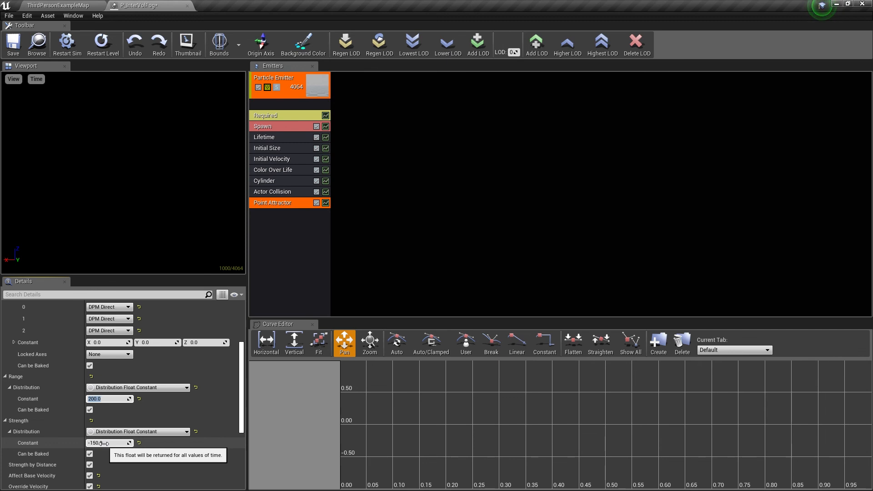
scroll(122, 456, down, 5)
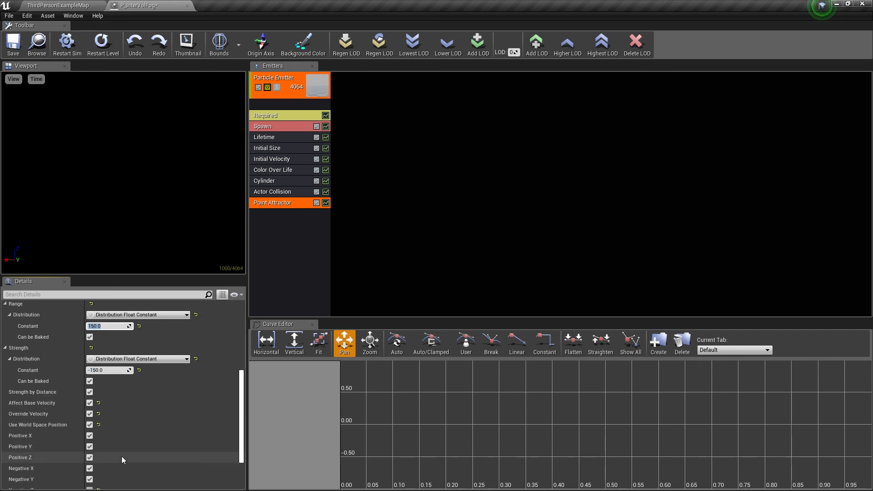
- Set the Actor Collision module's particle mass constant to 0.5 and save the particle system
click(276, 192)
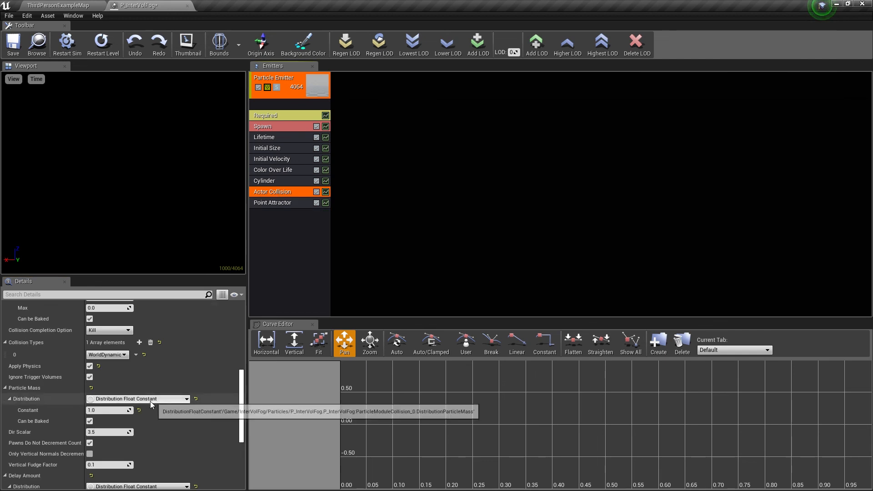
scroll(150, 401, down, 2)
click(105, 395)
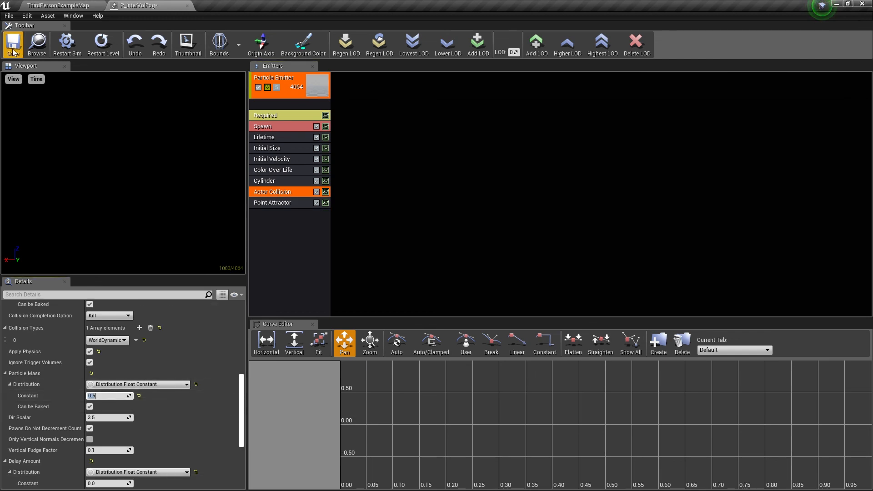
- Return to the level and simulate it, moving ThirdPersonCharacter to Y 725 to test the fog before stopping
click(59, 7)
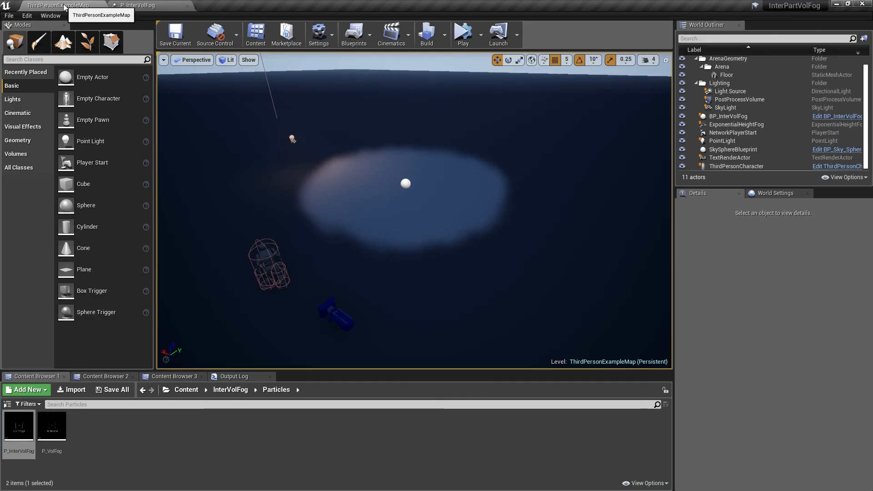
click(461, 34)
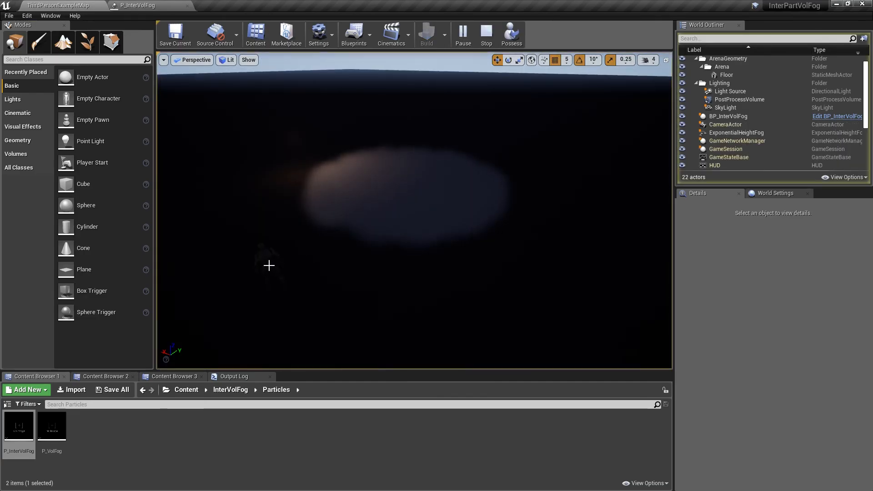
click(268, 266)
drag(290, 257, 303, 285)
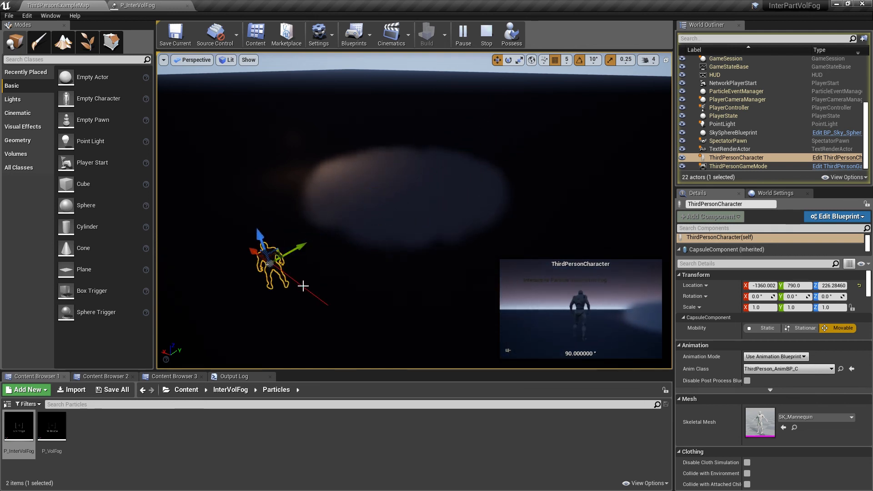
drag(296, 247, 294, 300)
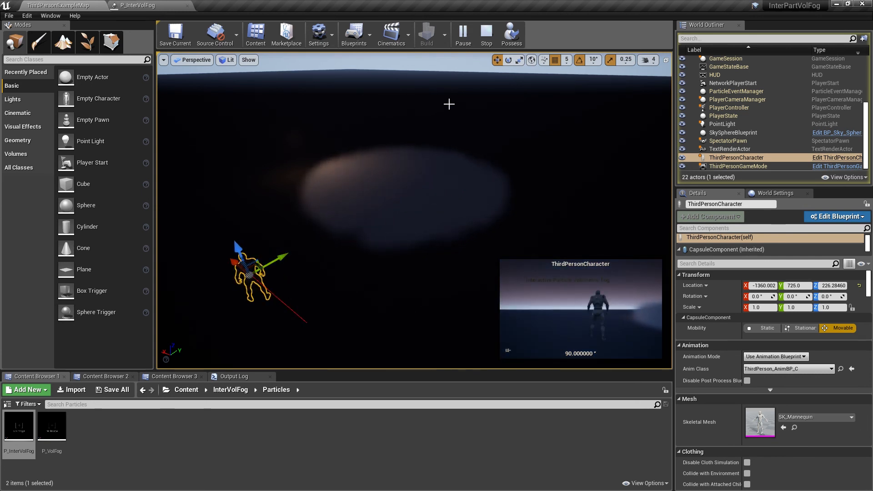
click(487, 36)
- Review P_InterVolFog's Actor Collision settings and set the Point Attractor's range constant to 100
click(136, 6)
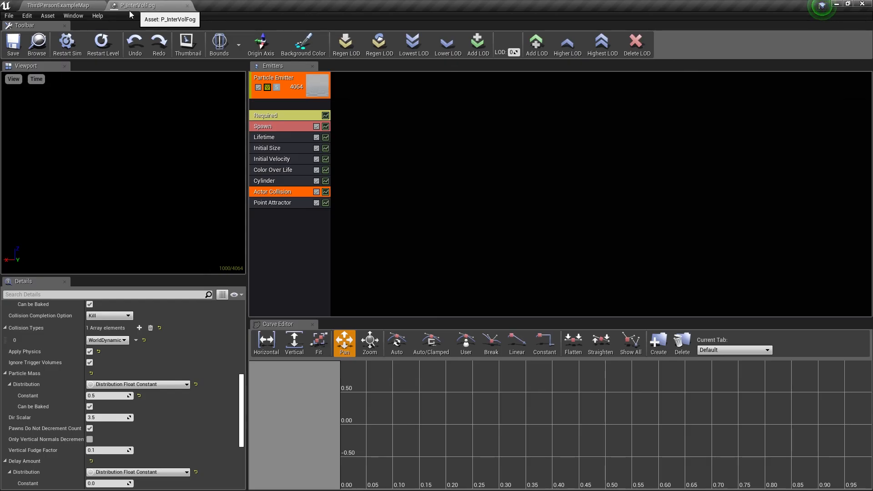
scroll(106, 361, up, 3)
scroll(105, 361, up, 6)
scroll(105, 364, down, 7)
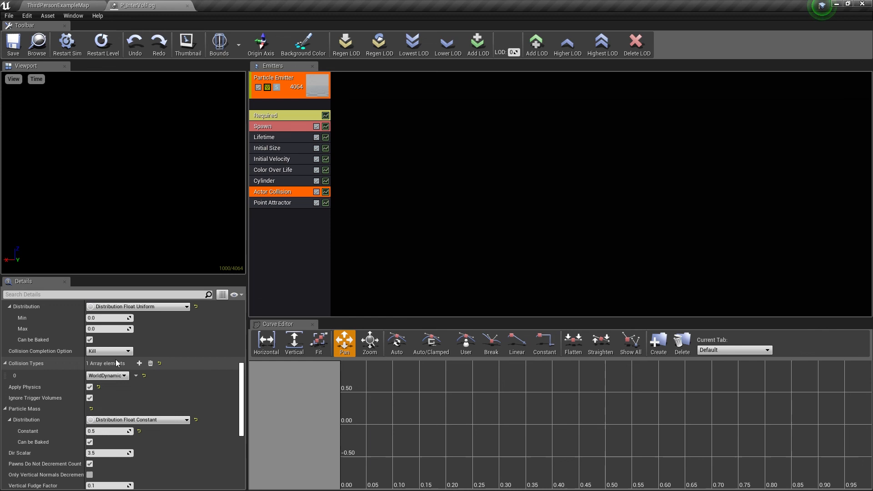
click(271, 203)
scroll(123, 387, up, 5)
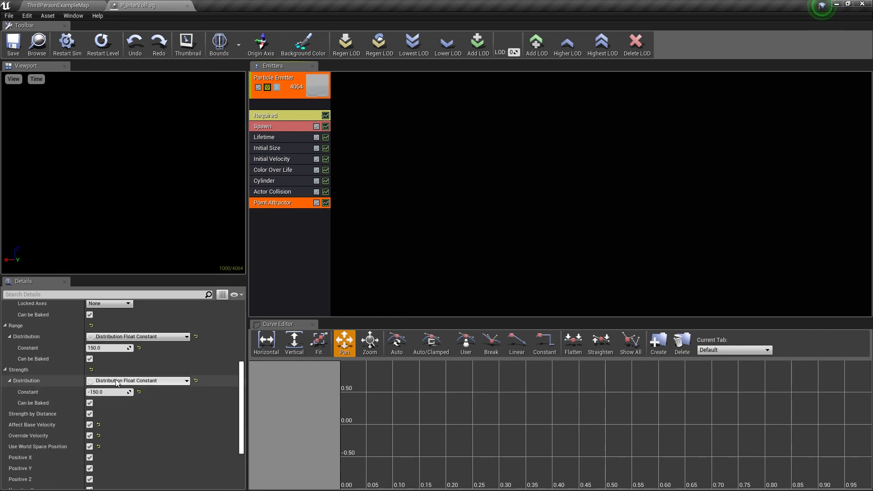
scroll(117, 383, up, 5)
scroll(116, 381, down, 2)
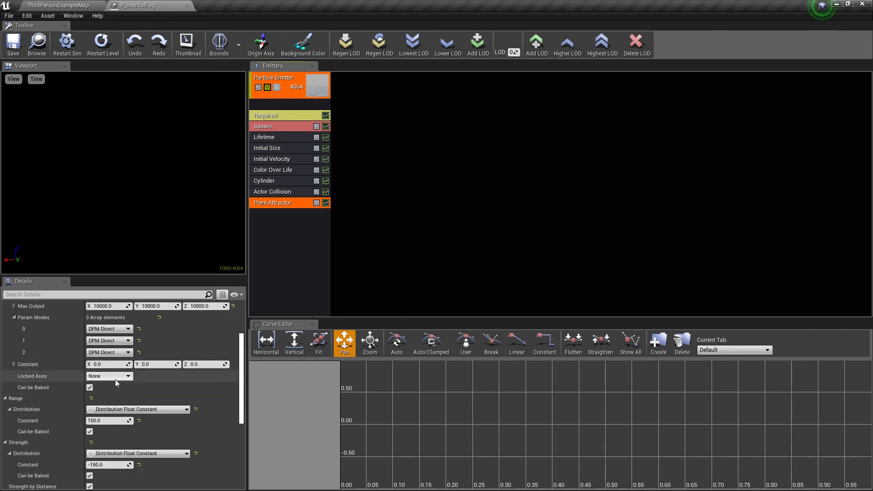
click(104, 406)
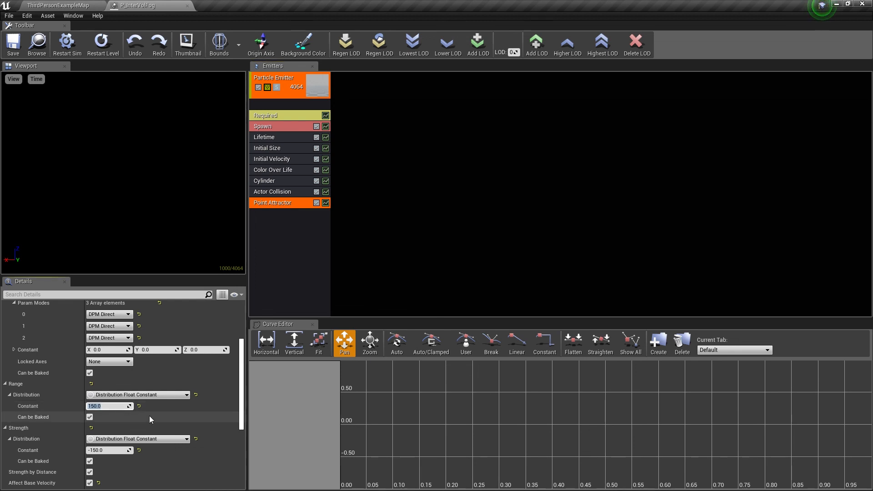
text(100)
key(Return)
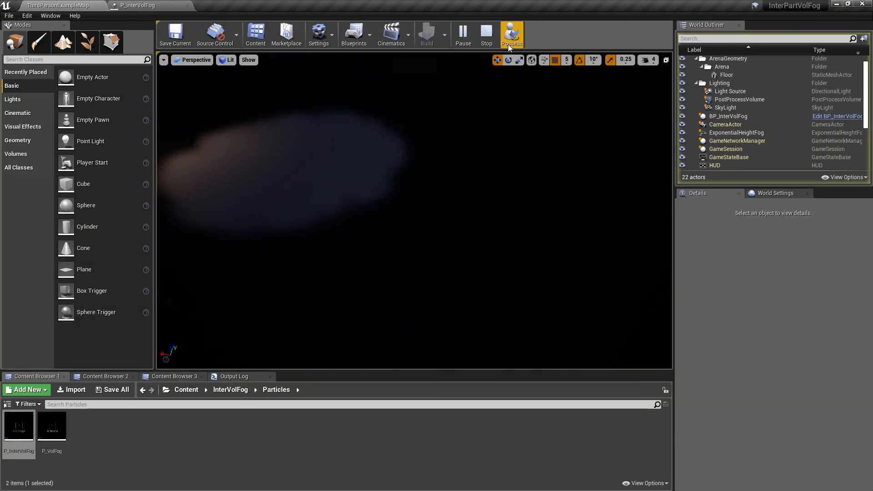
- Possess the character in the running simulation, walk it through the fog, and end the session
click(510, 34)
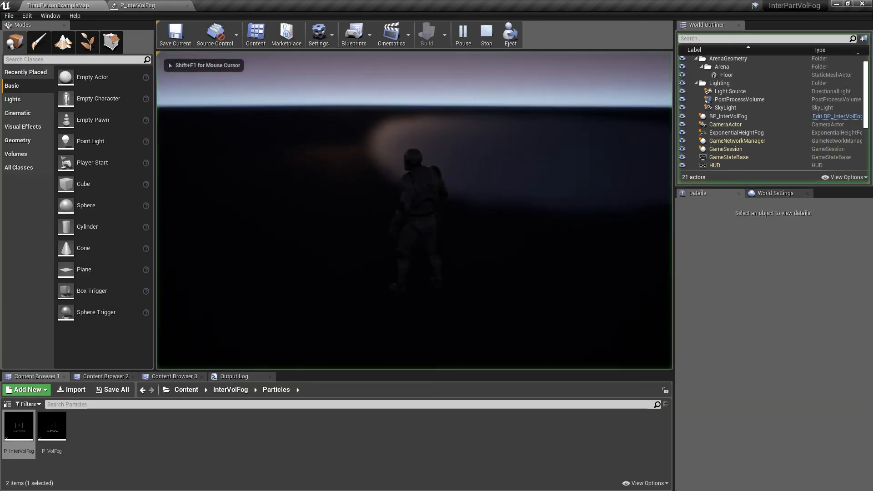
key(w)
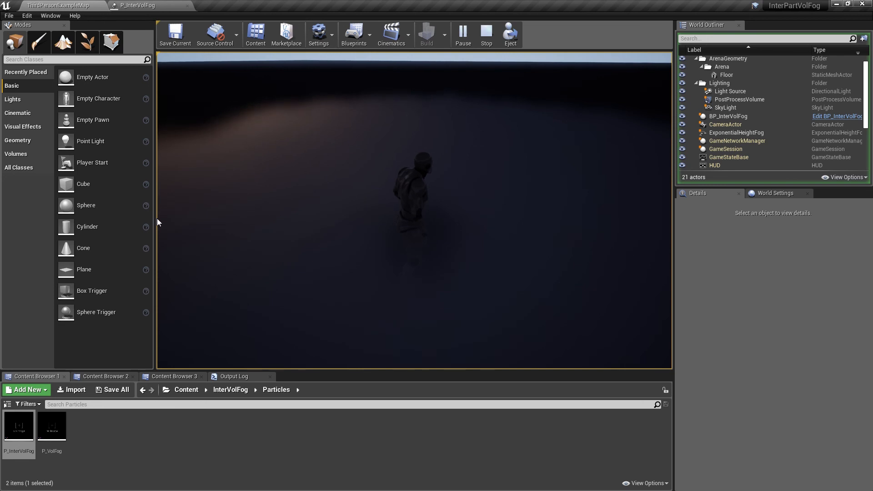
key(Escape)
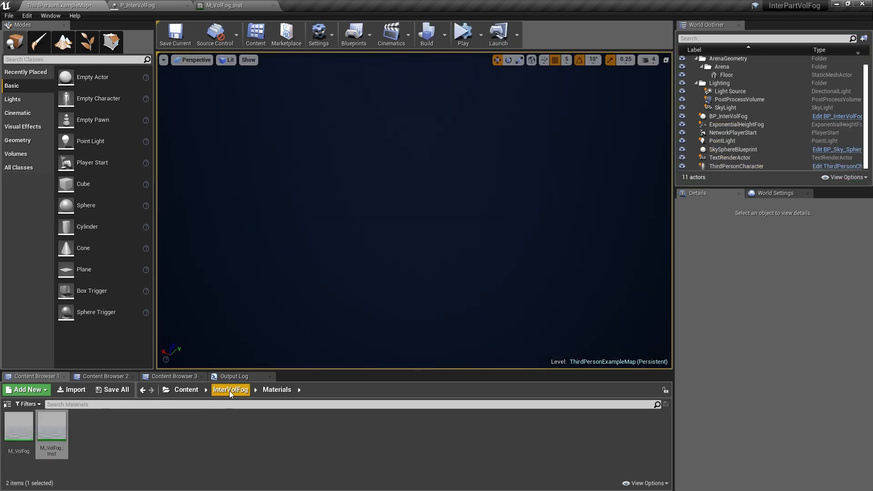
- Open the ThirdPersonCharacter blueprint for editing and show the character model with its leg capsules in the viewport
click(817, 167)
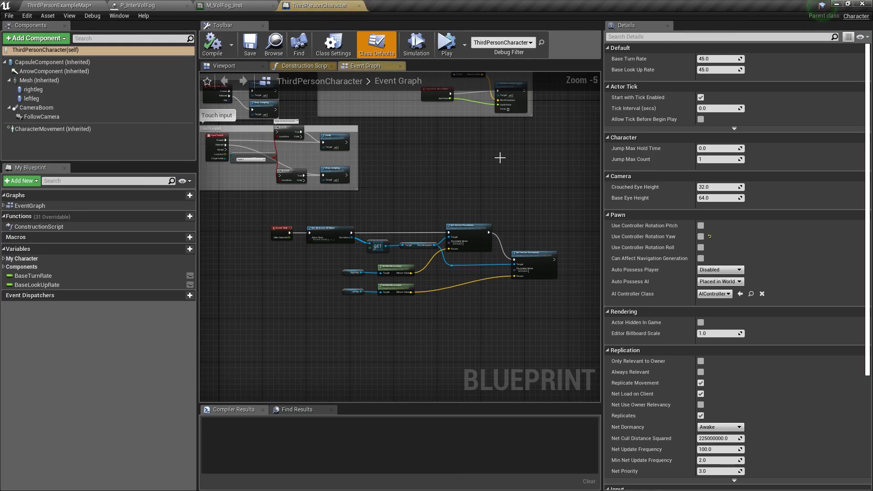
click(224, 65)
scroll(415, 250, up, 8)
scroll(323, 227, down, 6)
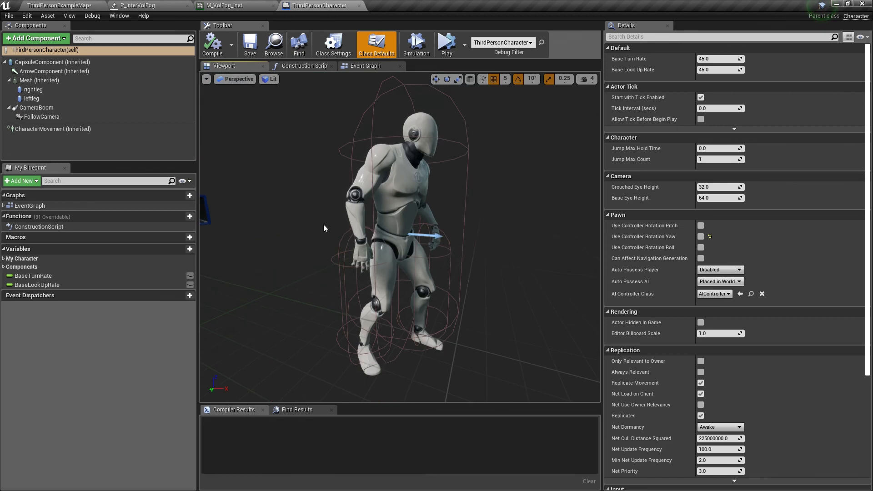
- Lower the rightleg capsule to Z 35 so that it reaches below the character's foot
click(29, 89)
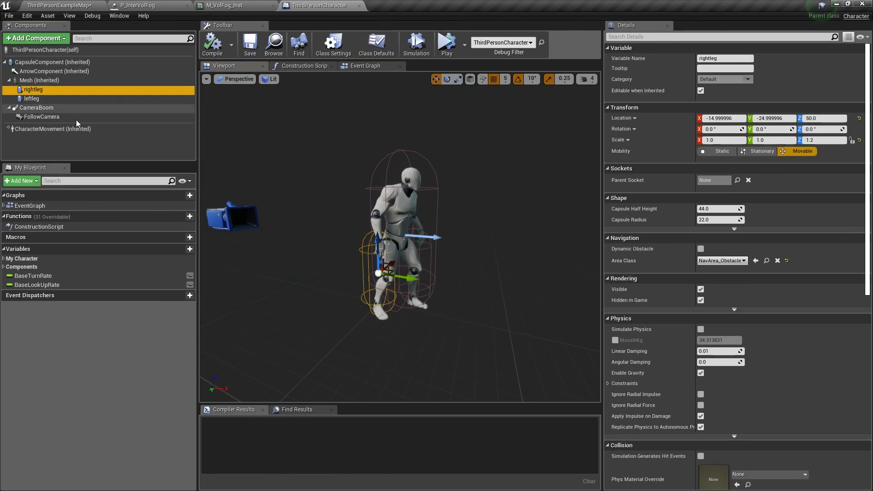
drag(376, 244, 377, 251)
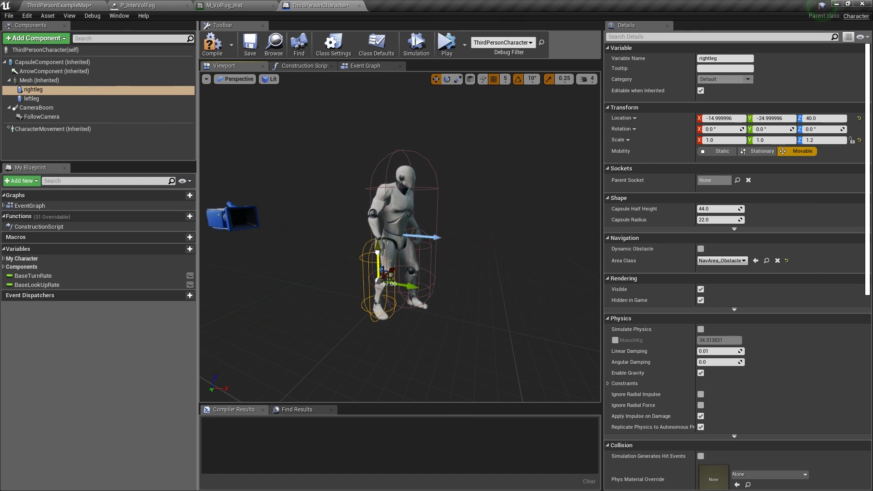
right_drag(377, 252, 389, 268)
key(w)
key(s)
key(w)
key(s)
key(w)
key(s)
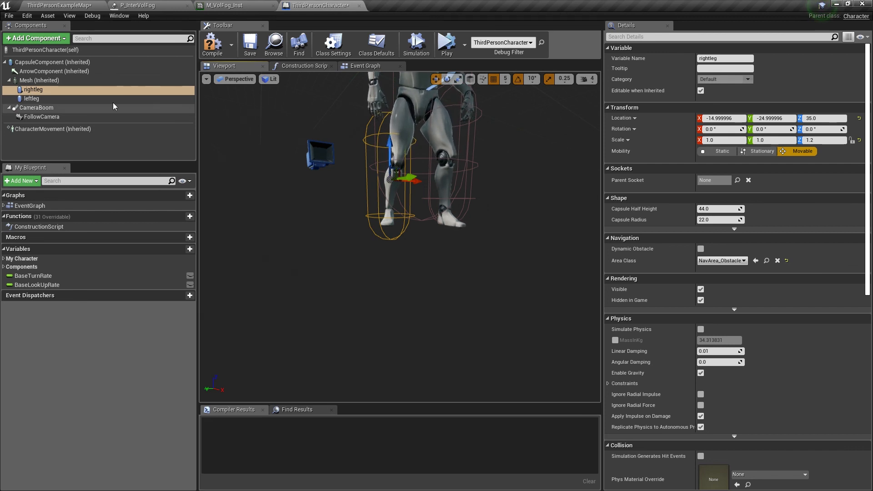
- Set the leftleg capsule's Z location to 35, then compile and close the character blueprint
click(71, 99)
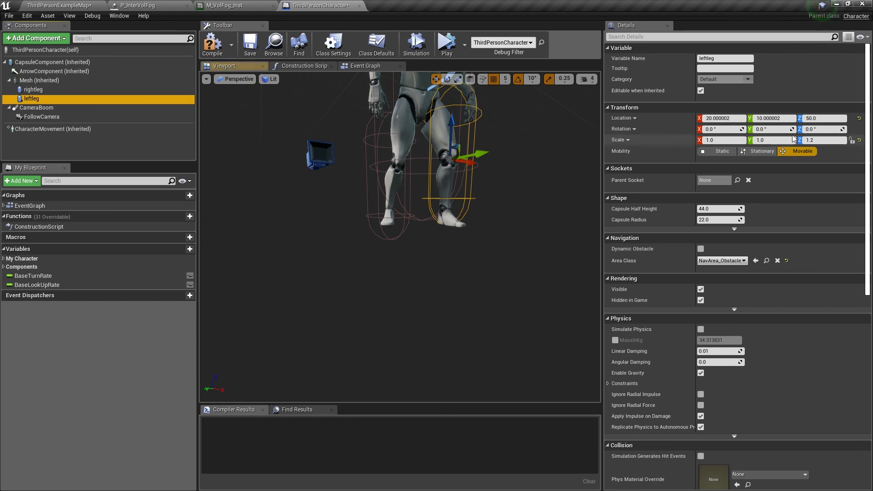
click(820, 118)
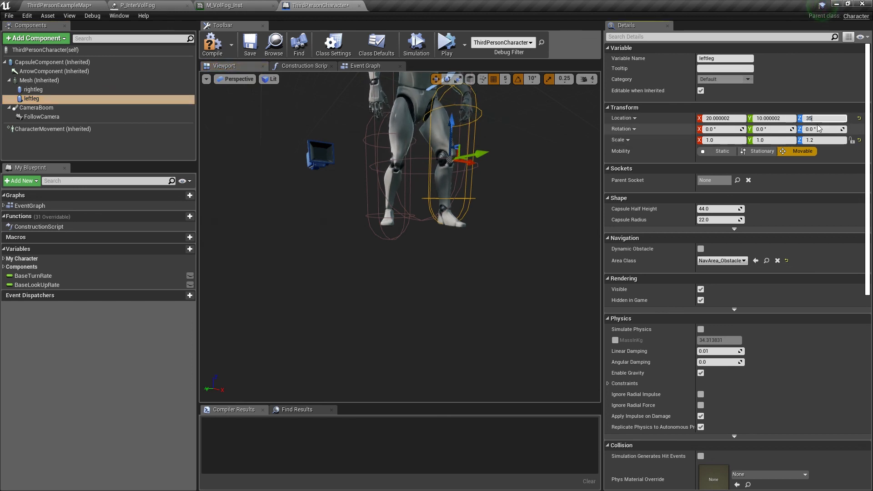
text(35)
key(Return)
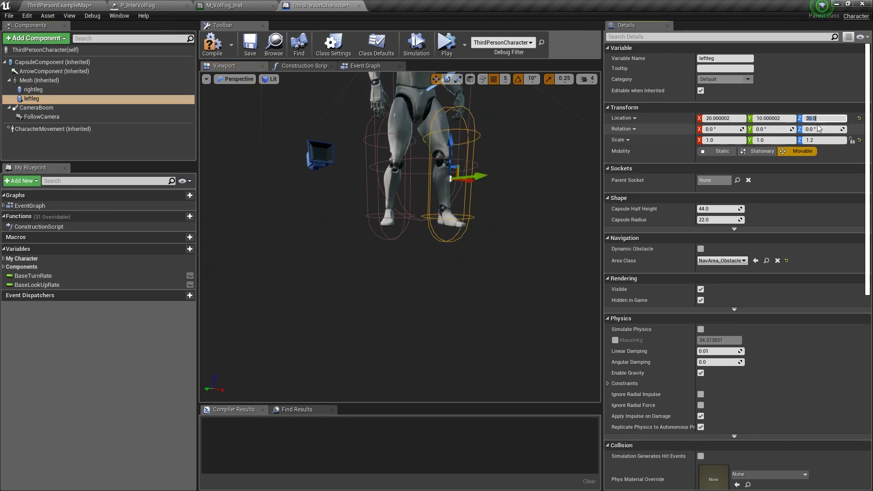
click(207, 45)
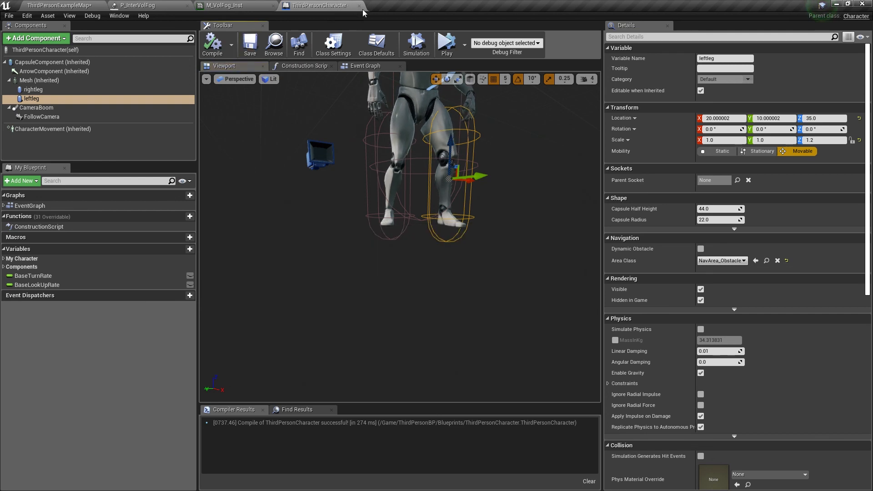
click(359, 5)
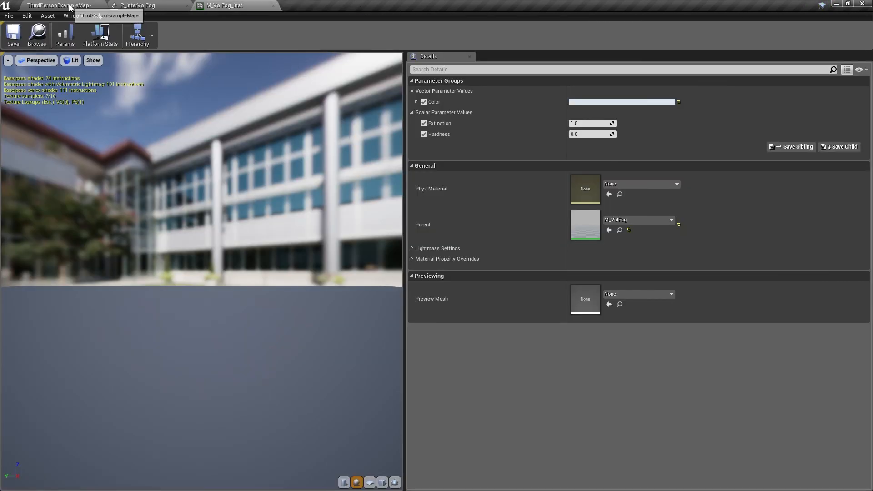
- Return to the level, run the character through the fog in a possessed play session, and end the session
click(97, 7)
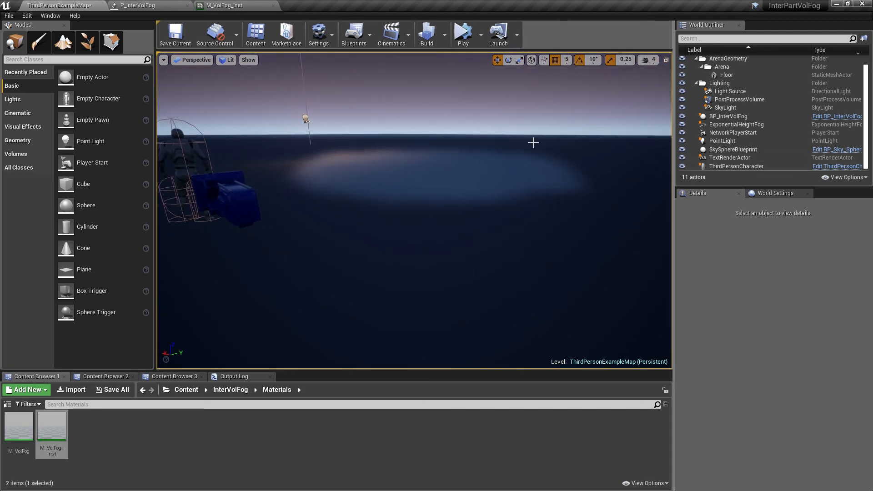
click(406, 162)
drag(439, 152, 444, 111)
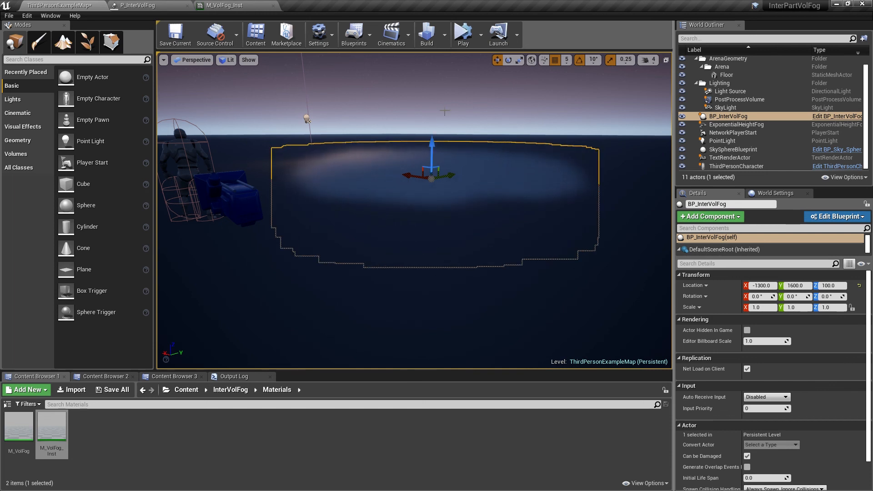
click(463, 35)
key(w)
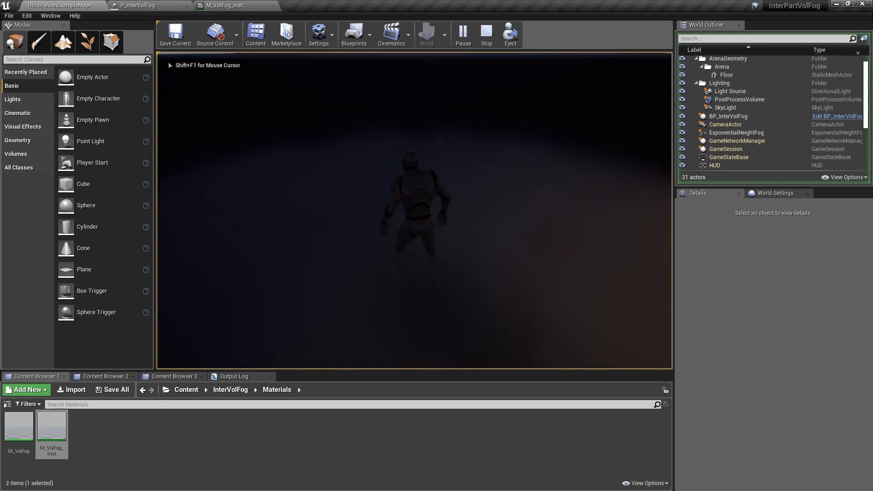
key(w)
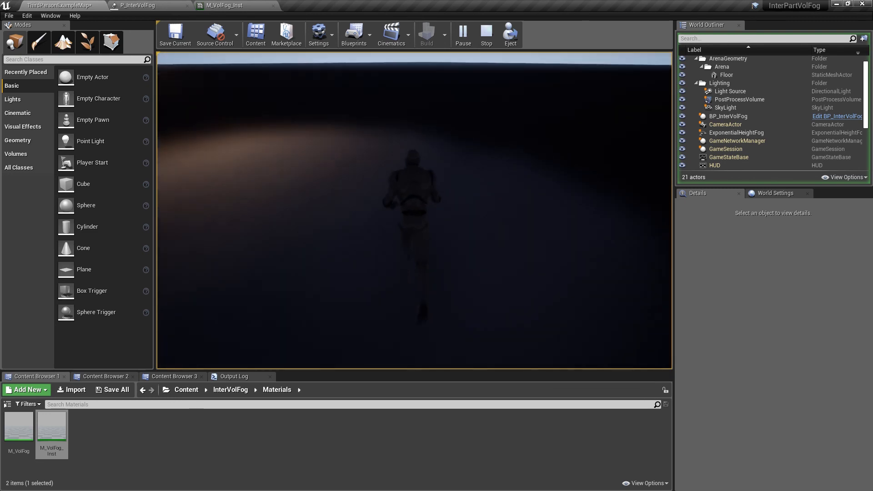
key(w)
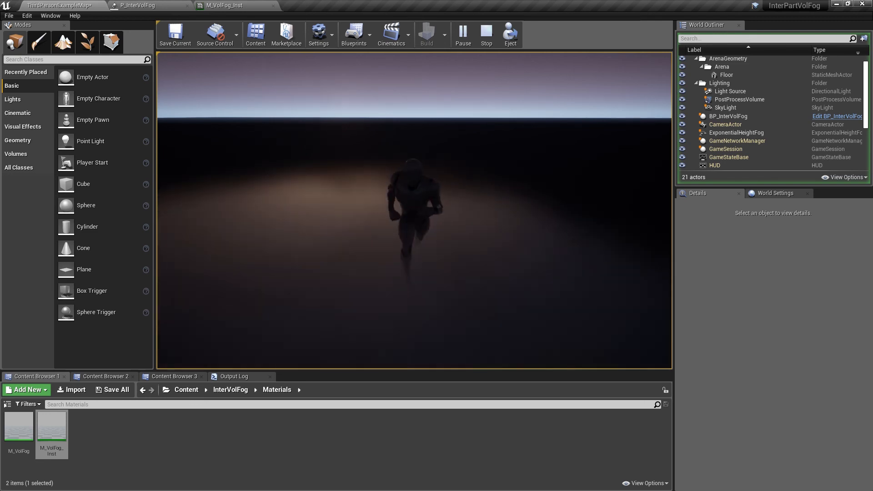
key(Escape)
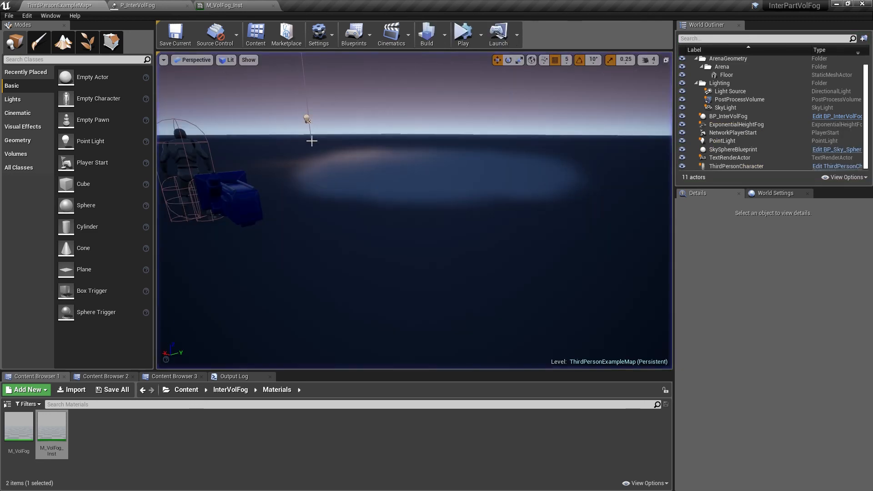
- Move the PointLight above the fog to X -1220, Y 1430, Z 420 and set its intensity to 2 cd
drag(306, 96, 352, 119)
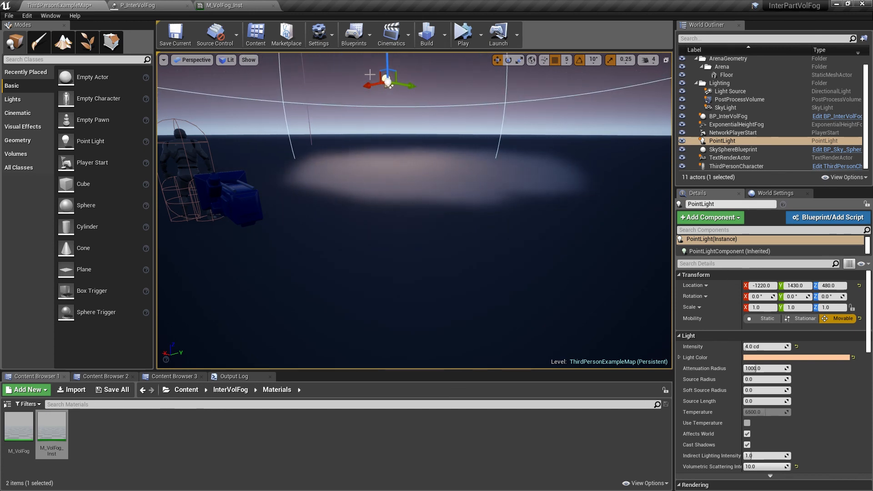
drag(385, 58, 386, 76)
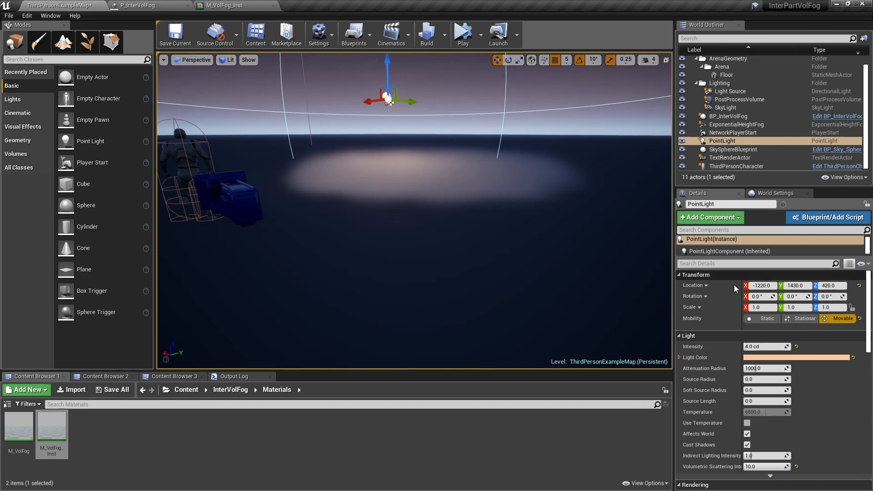
click(770, 346)
text(2)
key(Return)
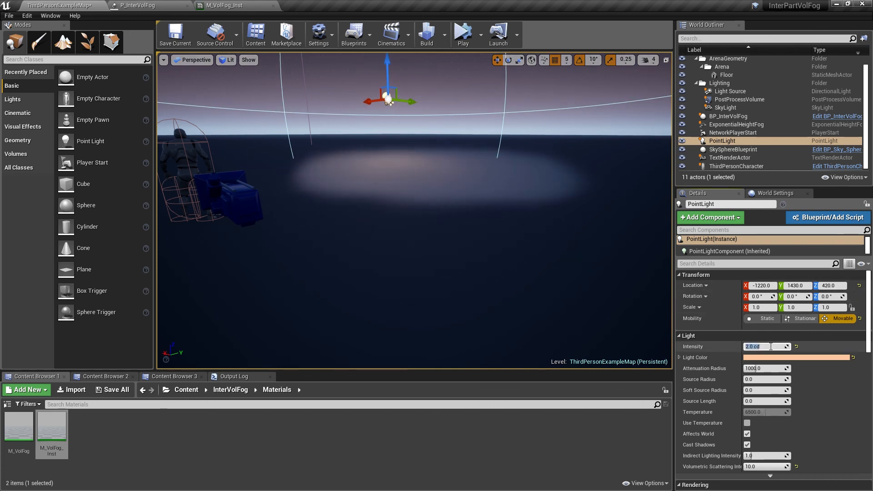
- Simulate the level, possess the character to check the fog under the adjusted light, and stop the simulation
click(462, 35)
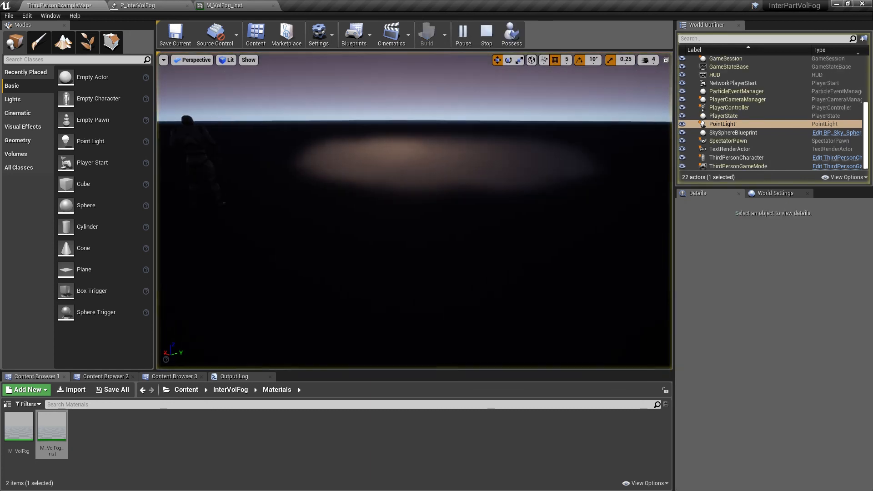
click(511, 36)
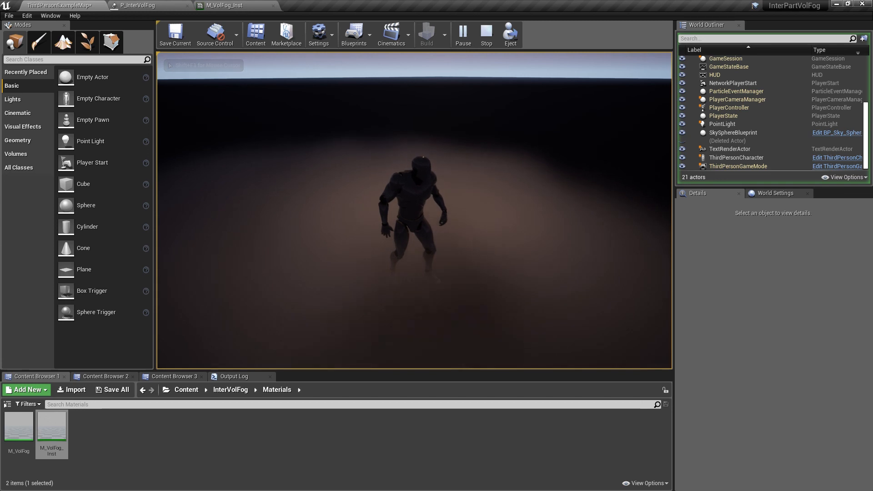
key(w)
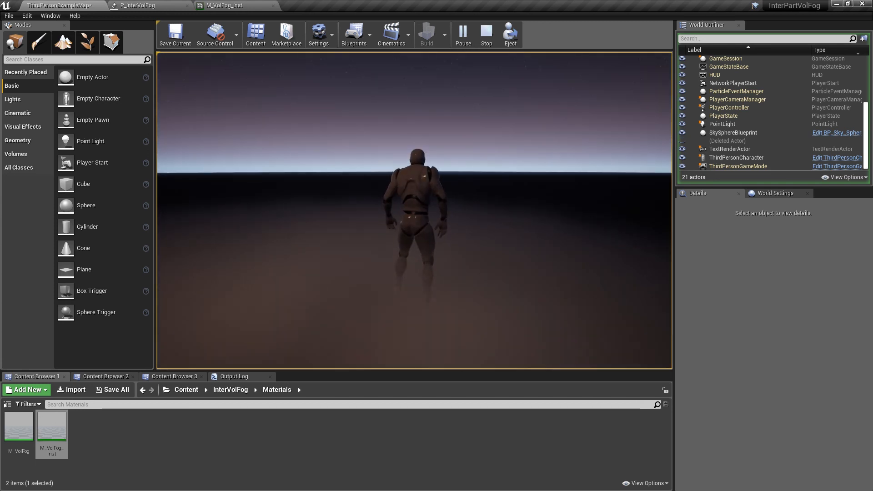
key(Escape)
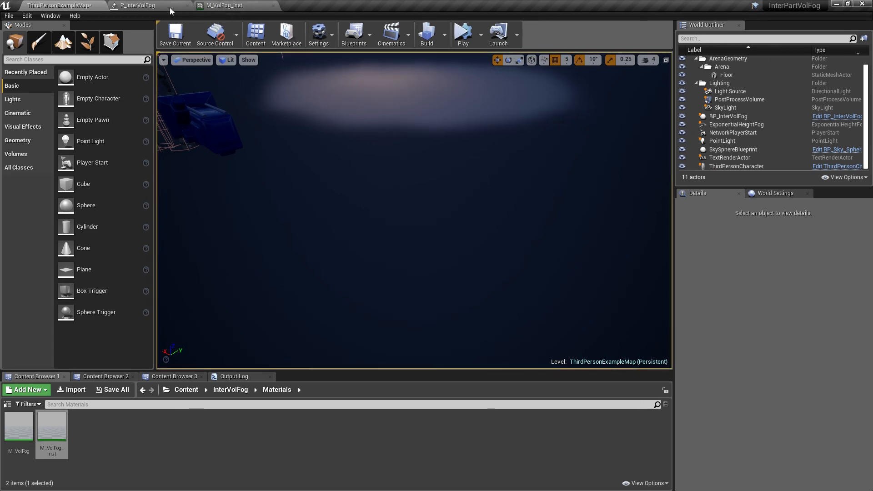
- Review P_InterVolFog's Actor Collision settings, set the Point Attractor's range constant to 200, and save the particle system
click(170, 6)
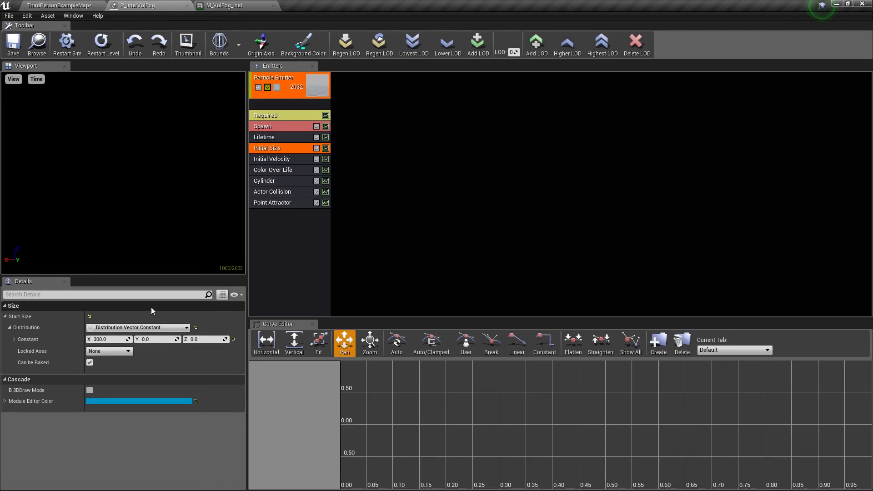
click(273, 193)
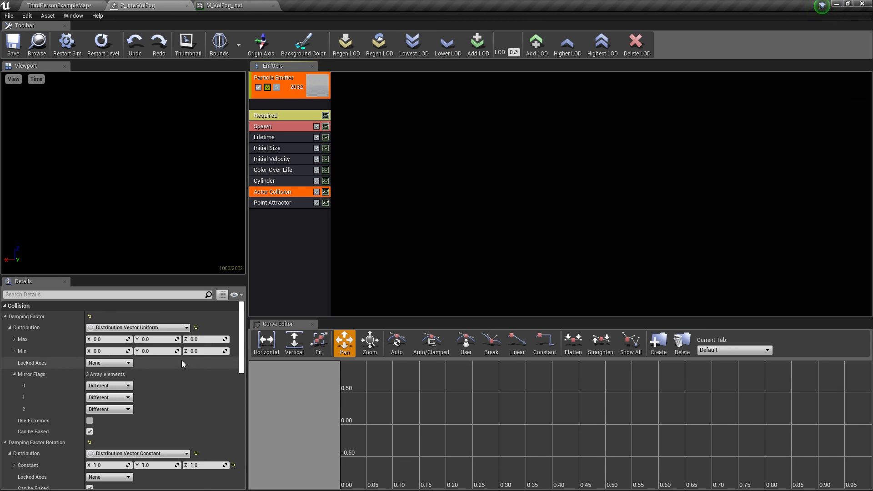
scroll(166, 339, down, 10)
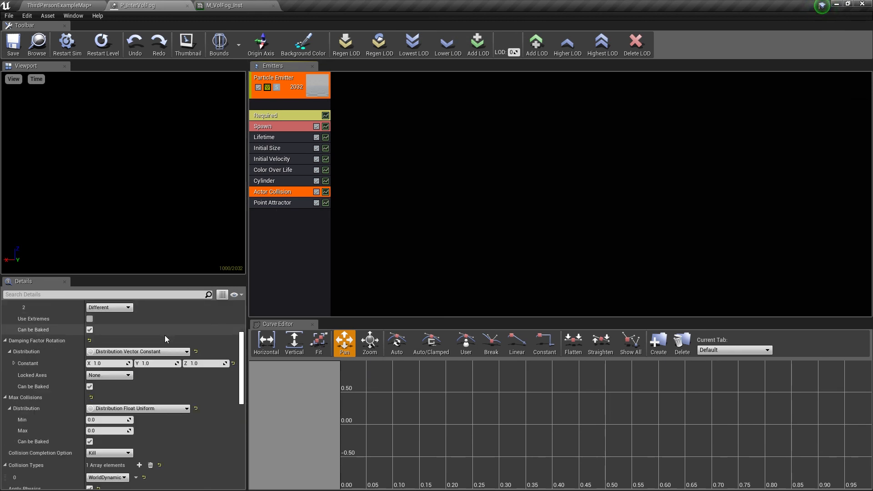
scroll(165, 338, down, 8)
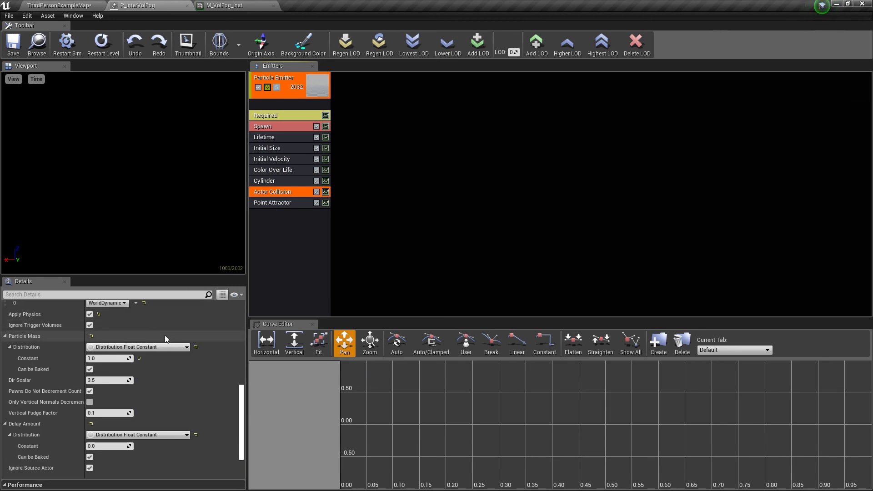
scroll(164, 335, down, 2)
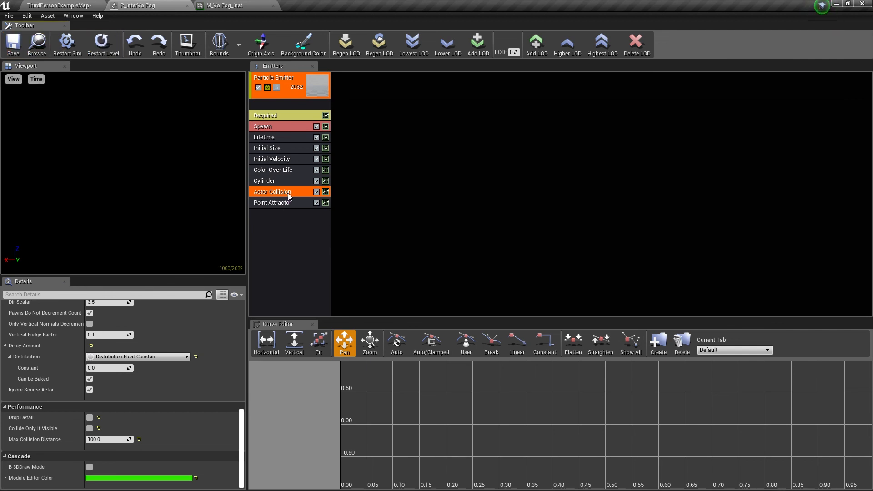
click(281, 203)
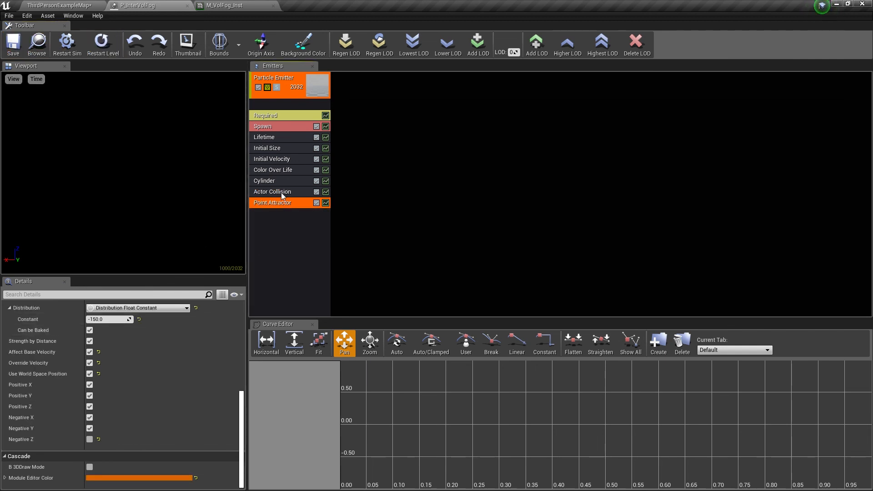
scroll(172, 348, up, 3)
click(109, 333)
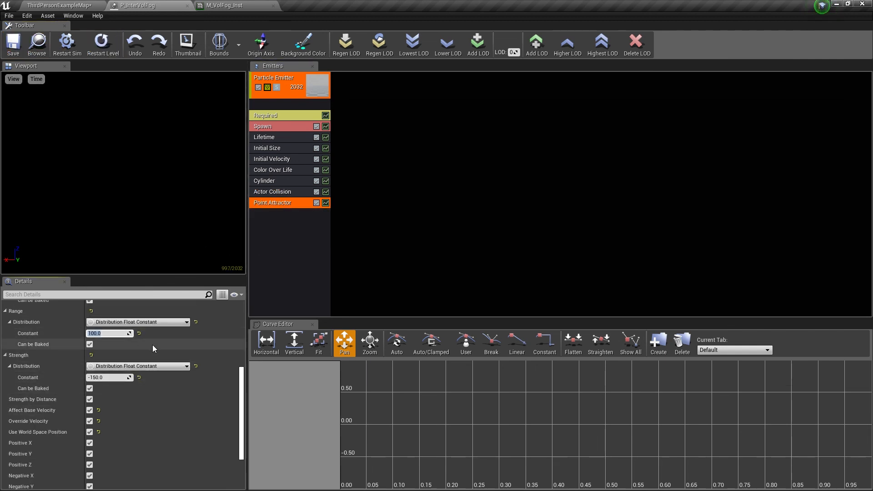
text(200)
key(Return)
click(20, 51)
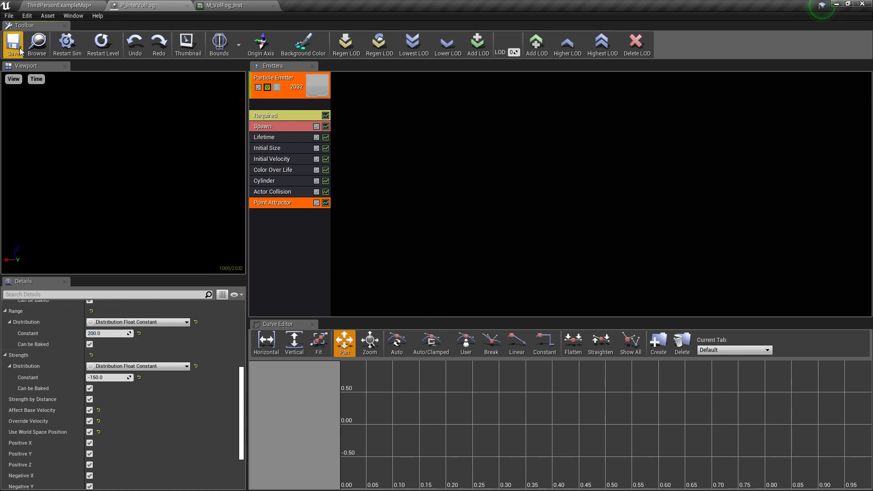
- Simulate the level again, walk the possessed character through the fog, end the session, and select BP_InterVolFog
click(68, 8)
click(464, 34)
click(509, 35)
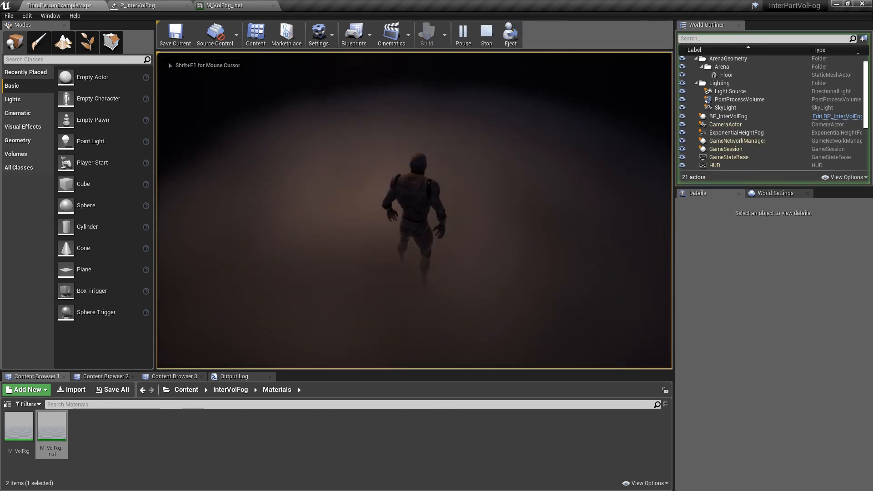
key(w)
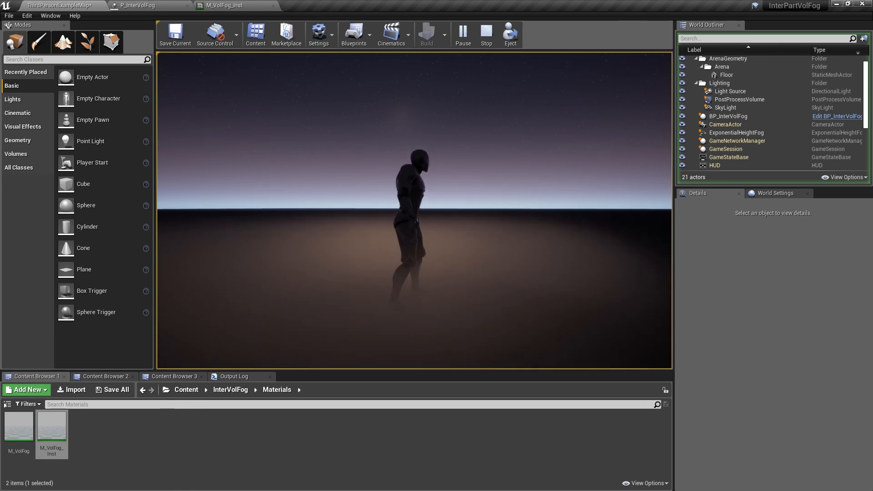
key(Escape)
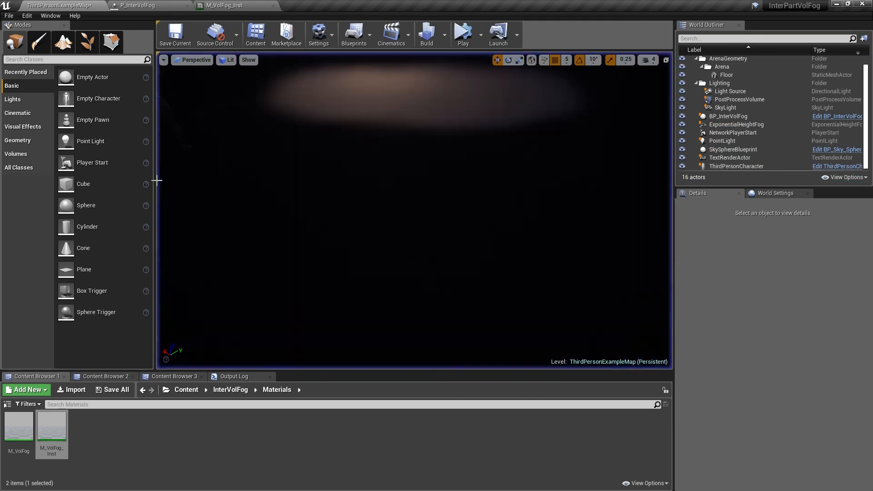
click(393, 151)
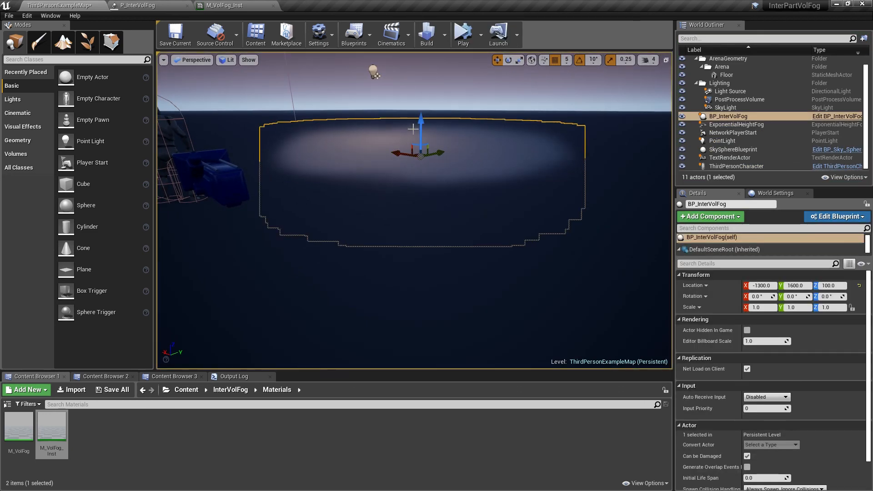
- Raise BP_InterVolFog to Z 110, walk the possessed character through the fog in a simulation, and end the session
drag(421, 122, 421, 120)
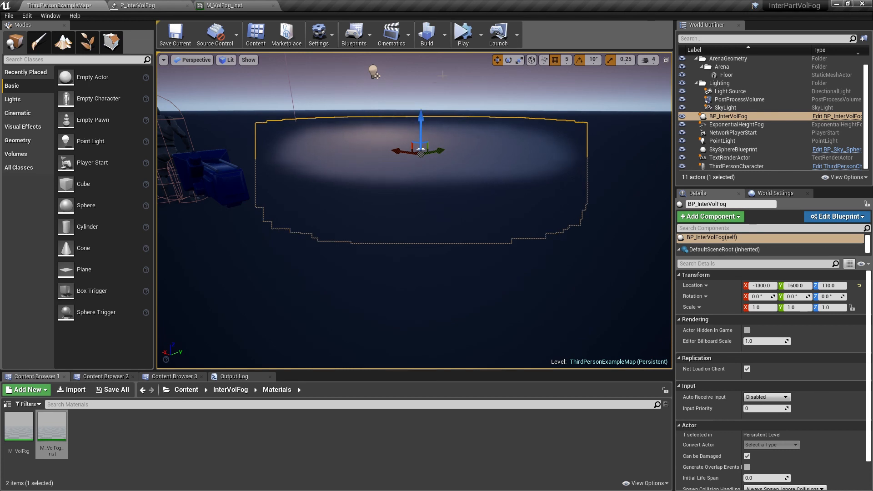
click(462, 34)
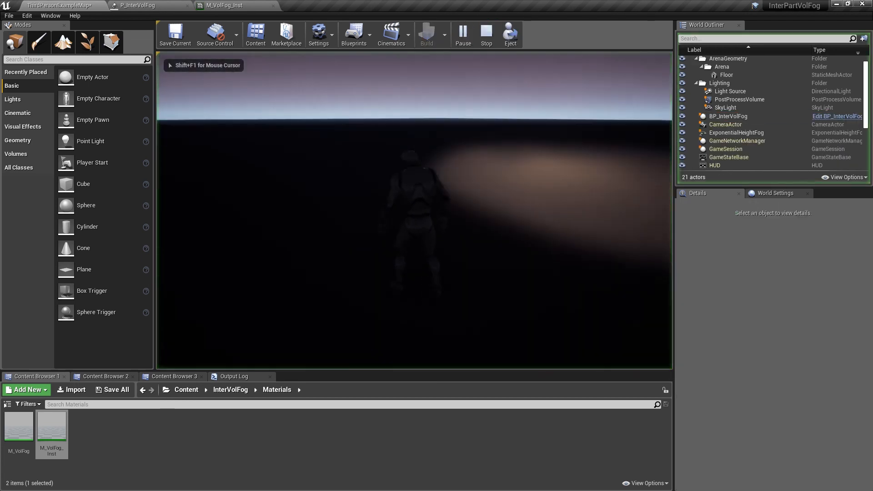
key(w)
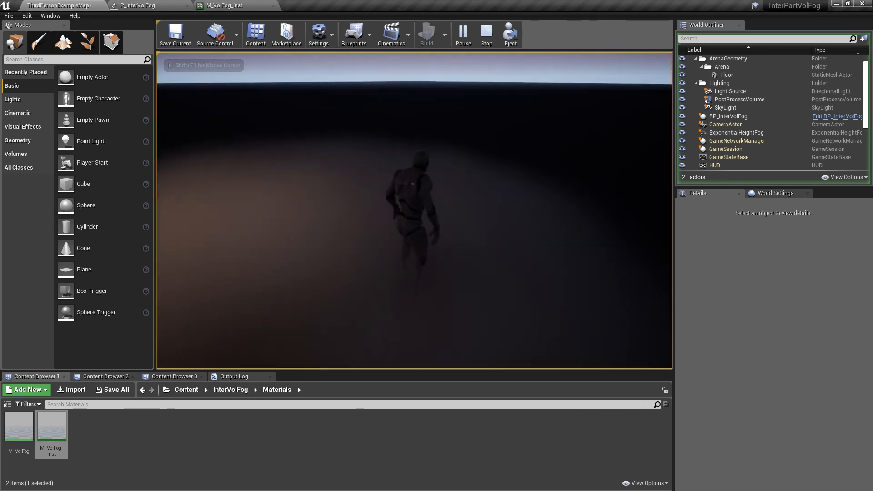
key(Escape)
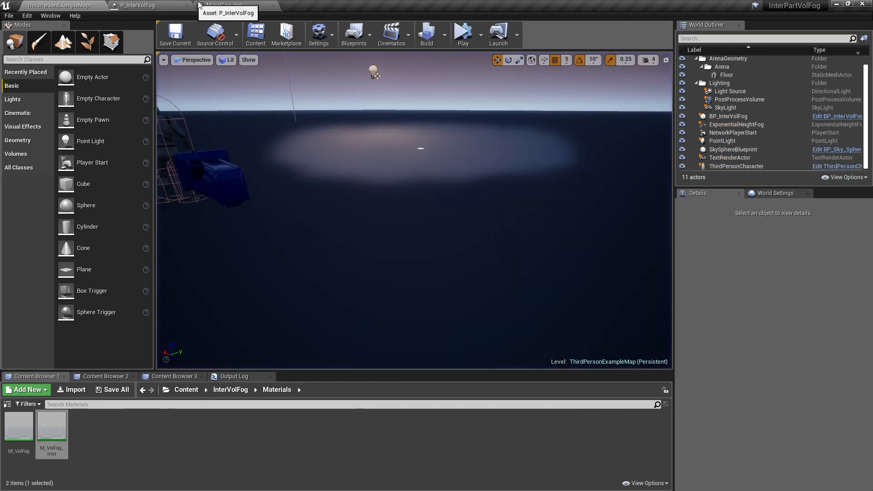
- In P_InterVolFog's Actor Collision module, set Max Collision Distance to 10000 and save the particle system
click(156, 7)
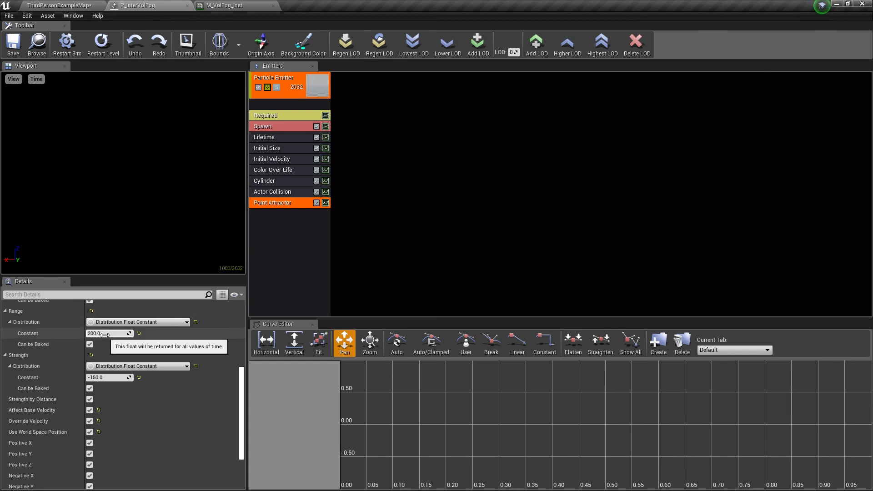
click(271, 194)
scroll(160, 399, down, 10)
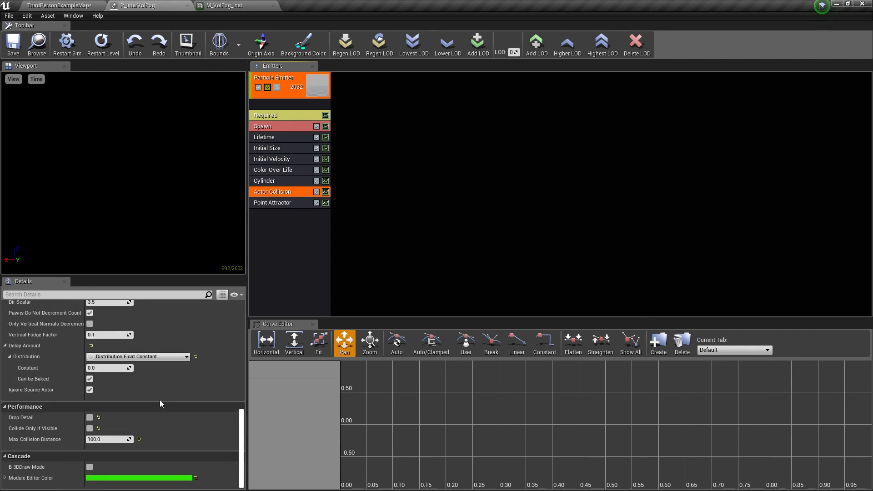
click(125, 439)
text(10000)
key(Return)
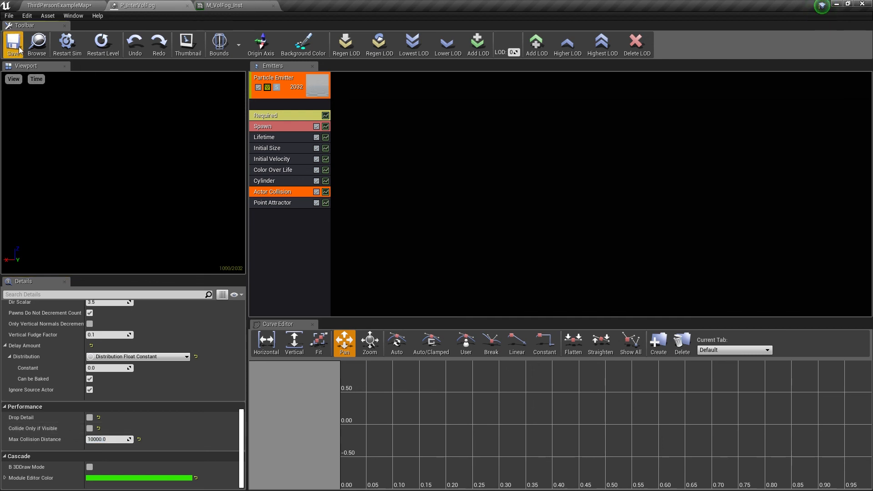
- Simulate ThirdPersonExampleMap, possess the character, and walk it in and out of the fog to check the particle collision
click(92, 5)
click(462, 29)
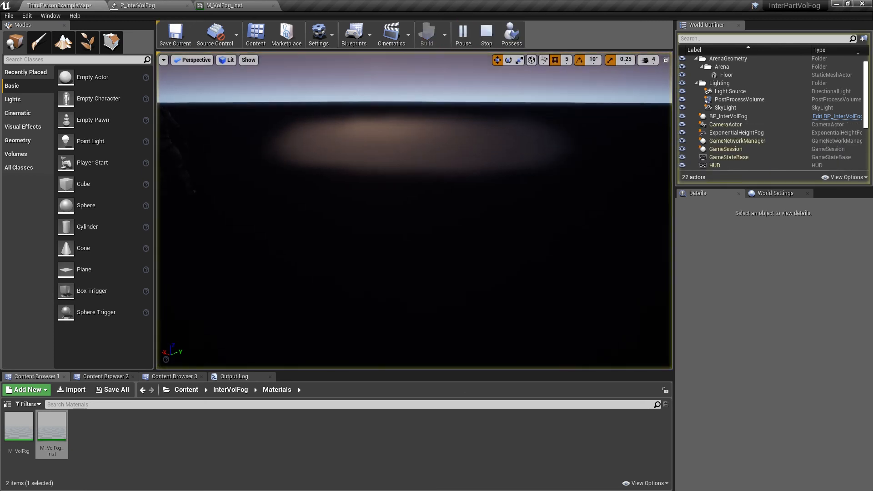
click(511, 33)
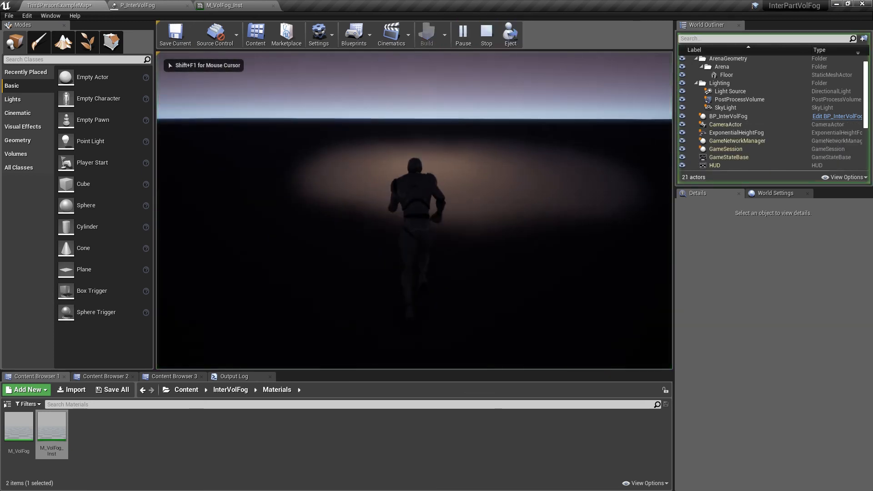
key(w)
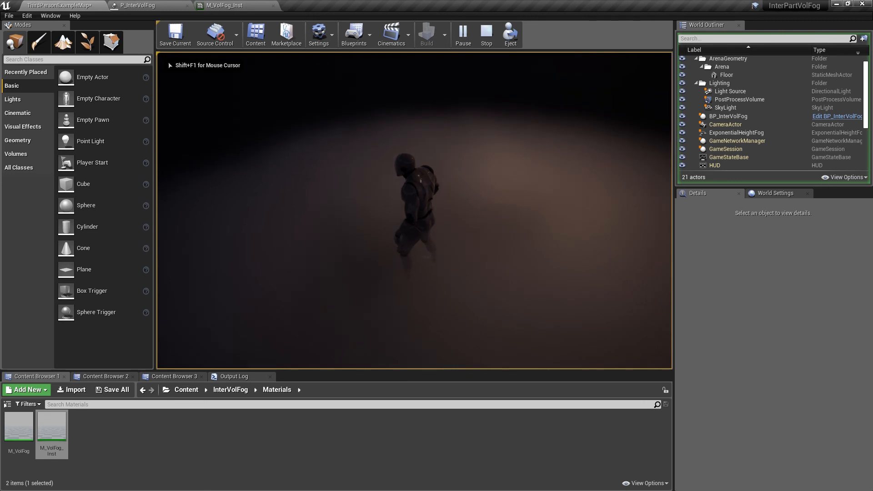
key(w)
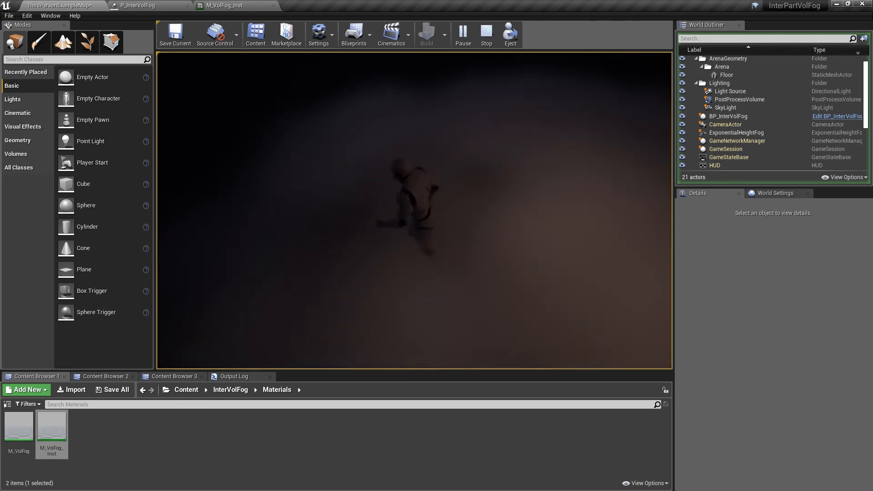
key(s)
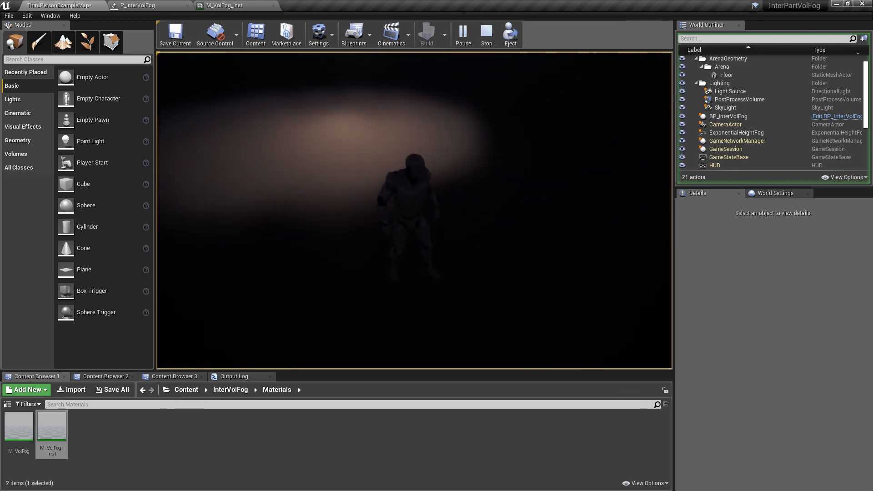
key(w)
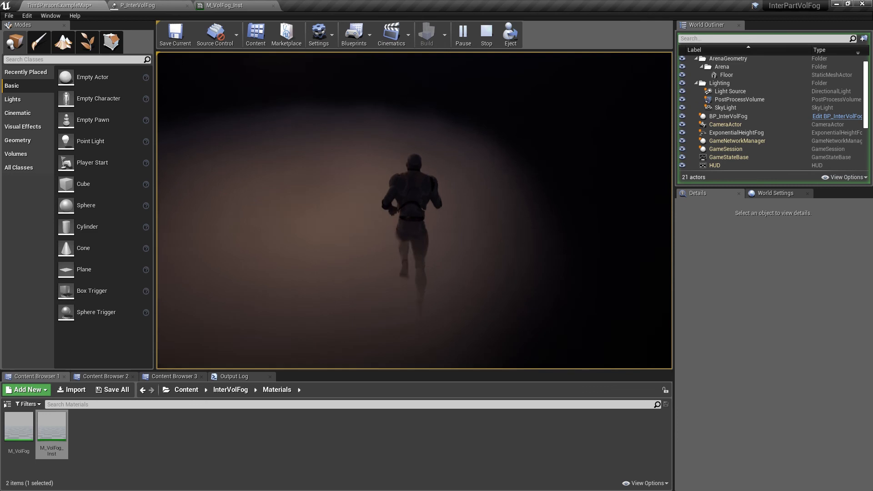